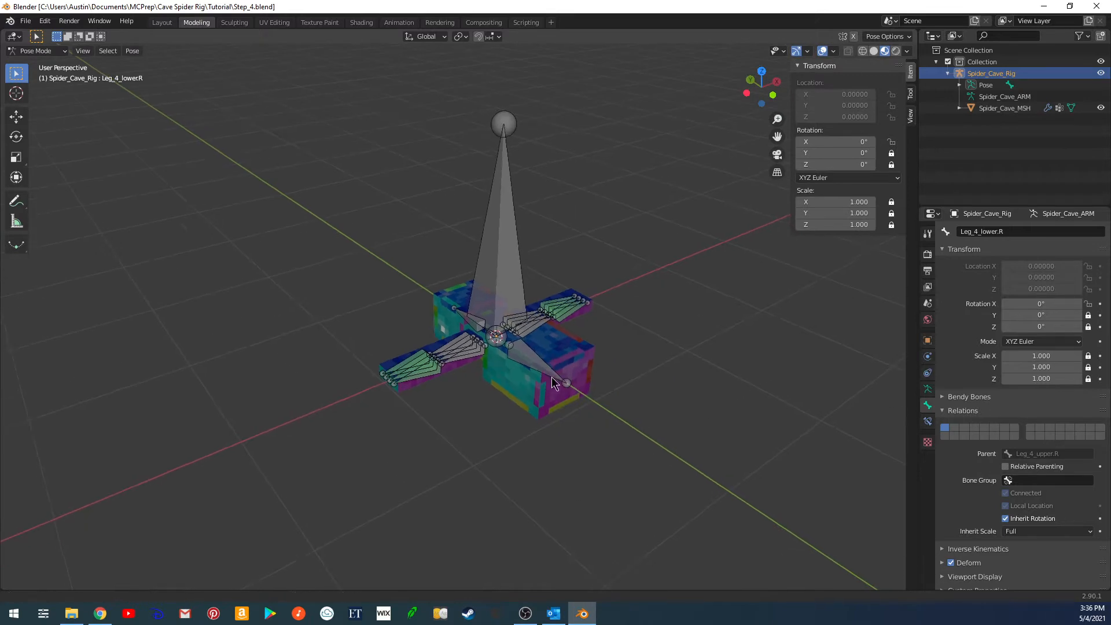
Try raising the ROOT bone 0.5 in front view and shifting it along X, and undo the move.
left_click(537, 315)
key("KP_1")
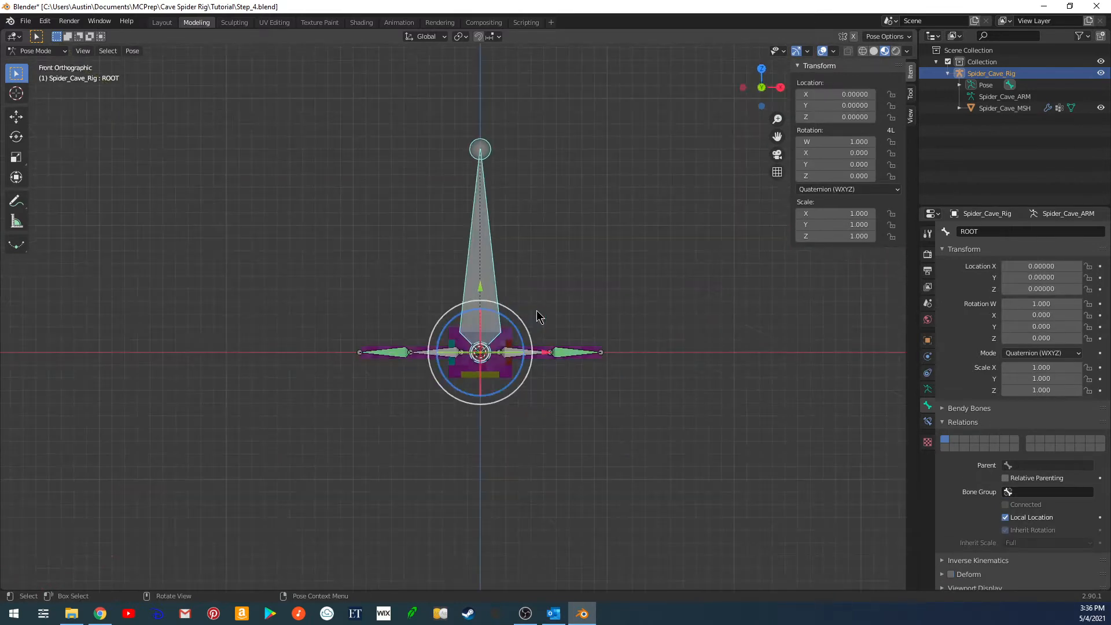
key("g")
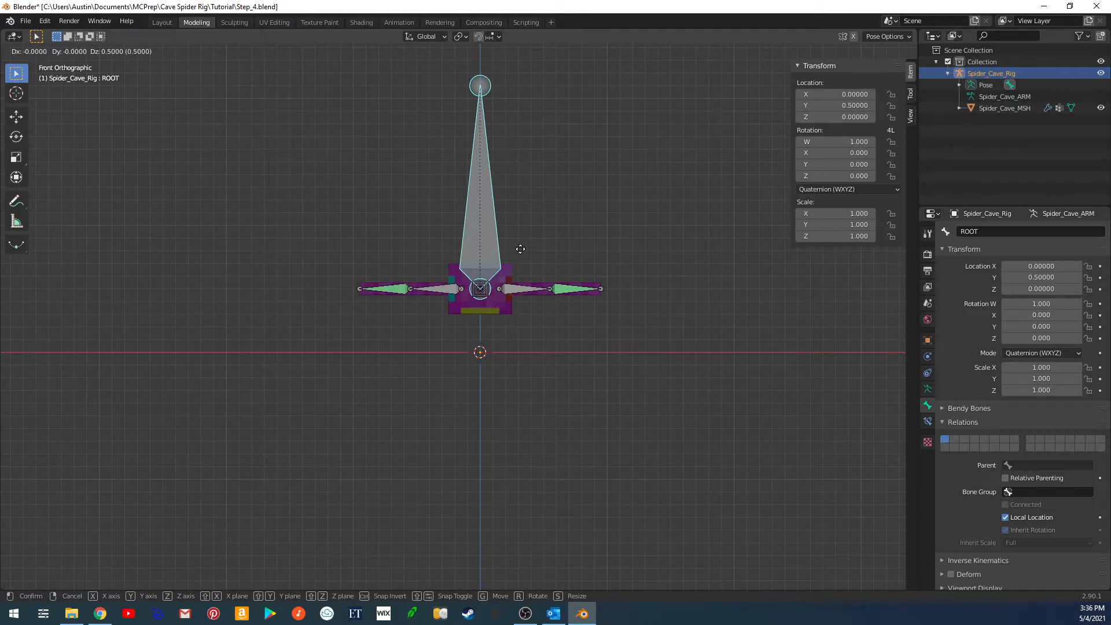
left_click(521, 250)
key("g")
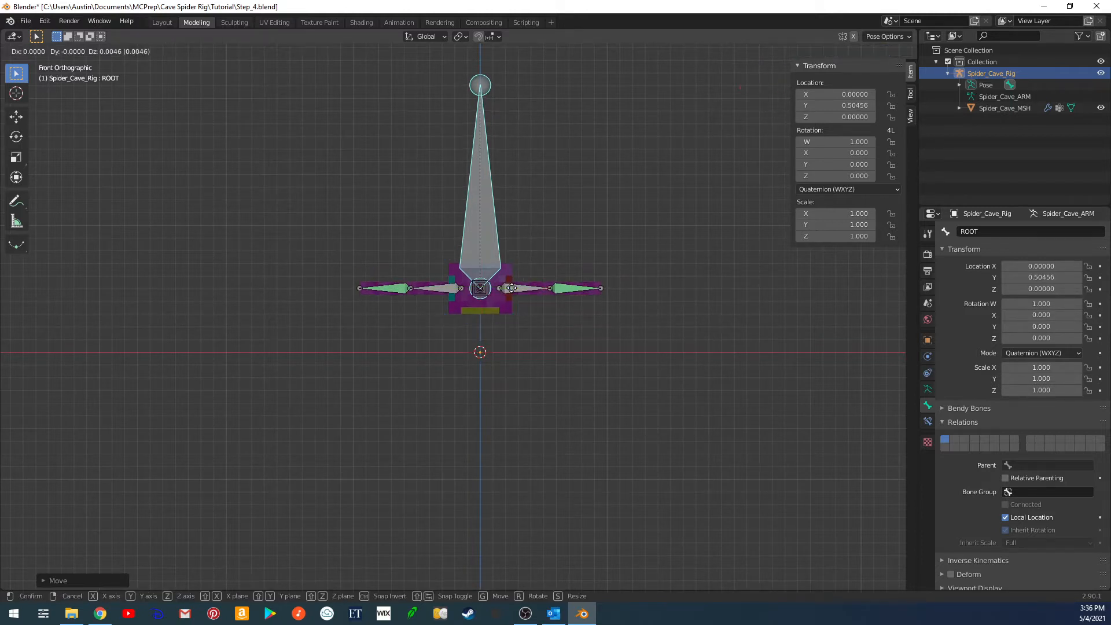
key("x")
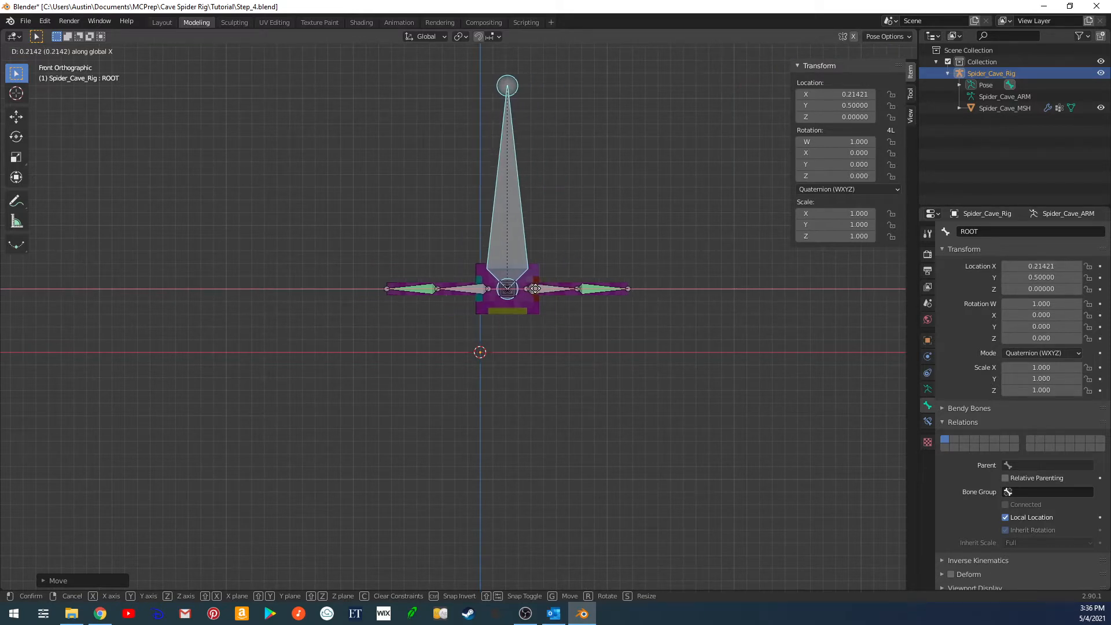
right_click(542, 288)
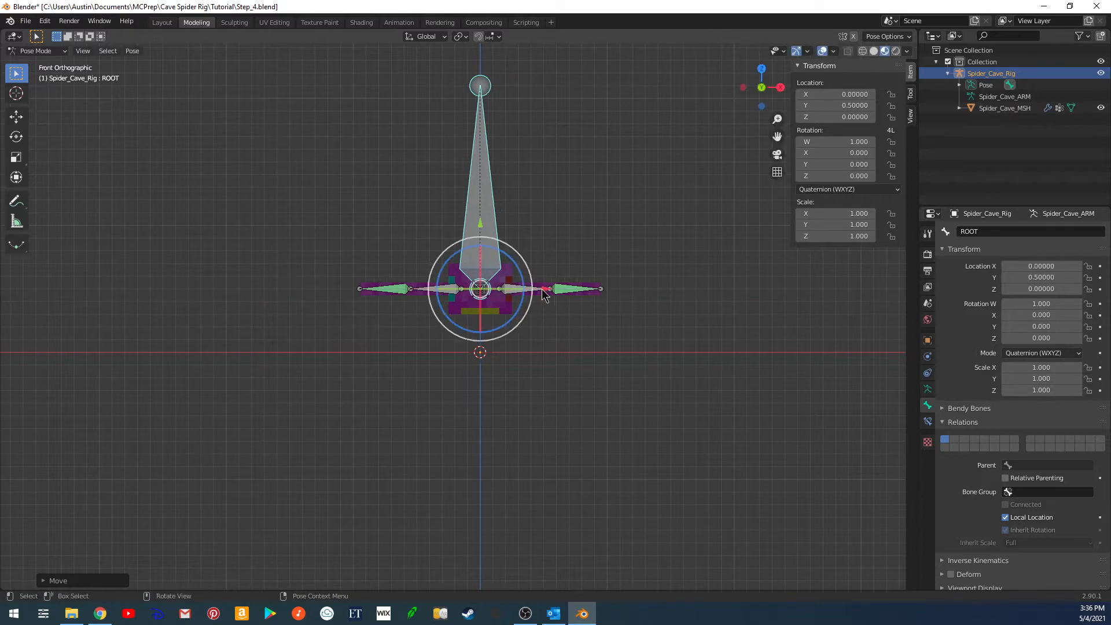
middle_click_drag(547, 297, 572, 316)
key("ctrl+z")
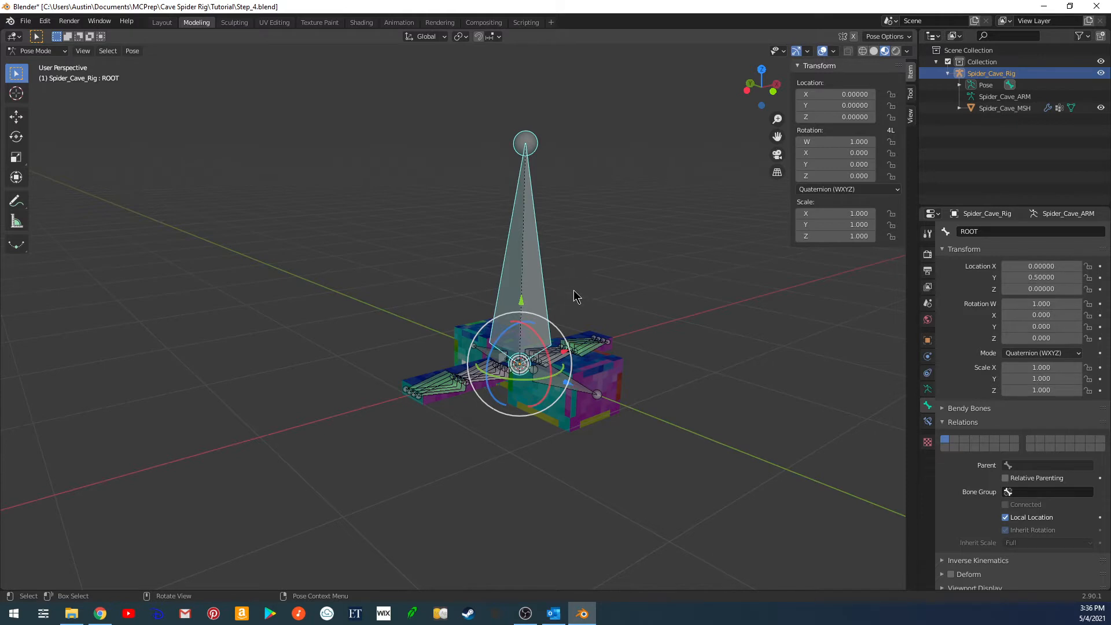
Try raising the ROOT bone by 0.5 along Z in pose mode from the front view.
key("KP_1")
key("g")
key("z")
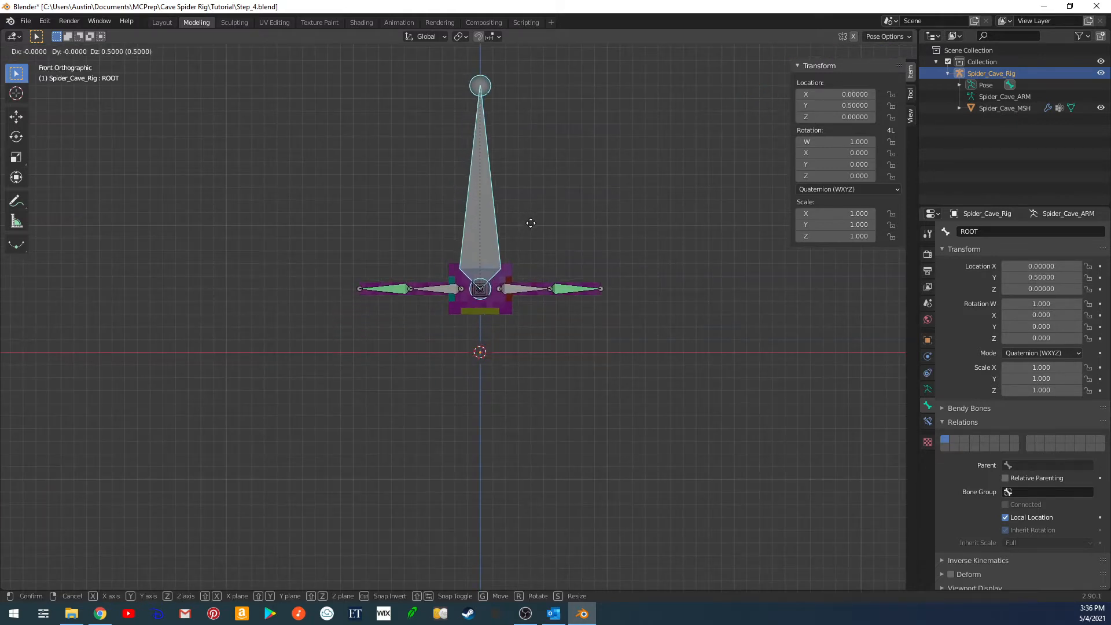
left_click(531, 223)
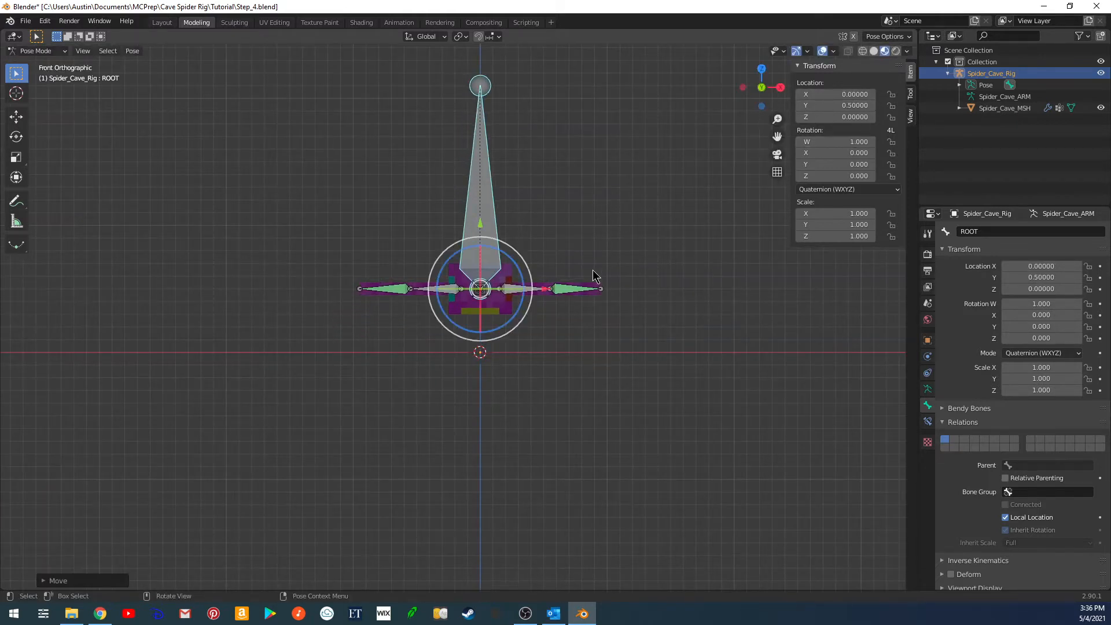
In edit mode, move all bones except ROOT up 0.5 along Z, and return to pose mode.
key("Tab")
middle_click_drag(550, 293, 565, 324)
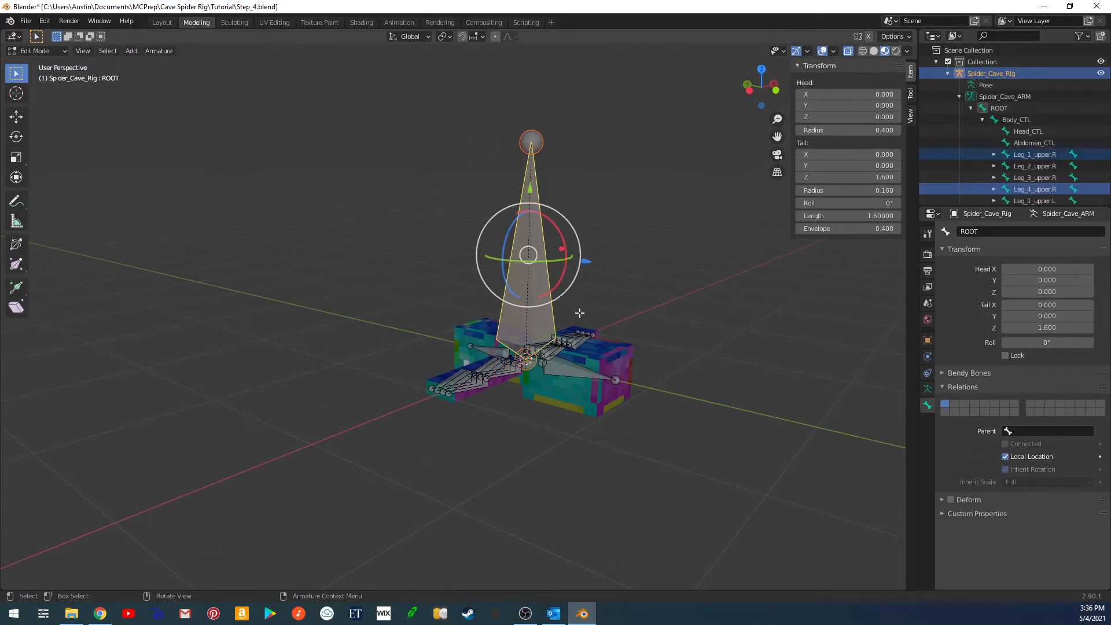
key("a")
left_click(544, 286, "shift")
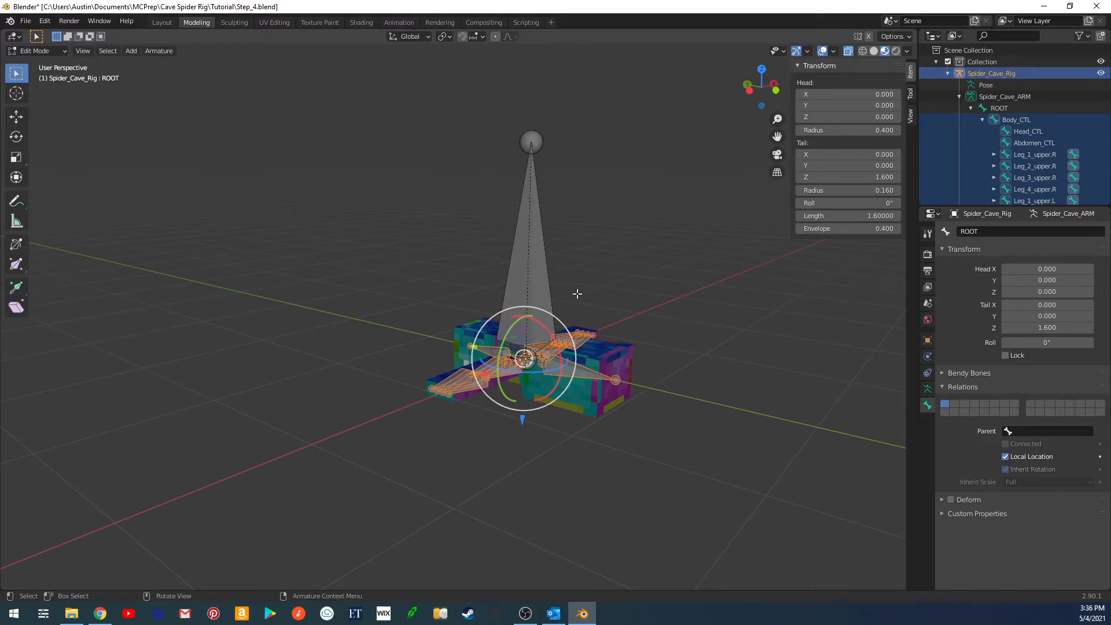
mouse_move(577, 293)
middle_mouse_down()
mouse_move(531, 281)
mouse_move(576, 293)
middle_mouse_up()
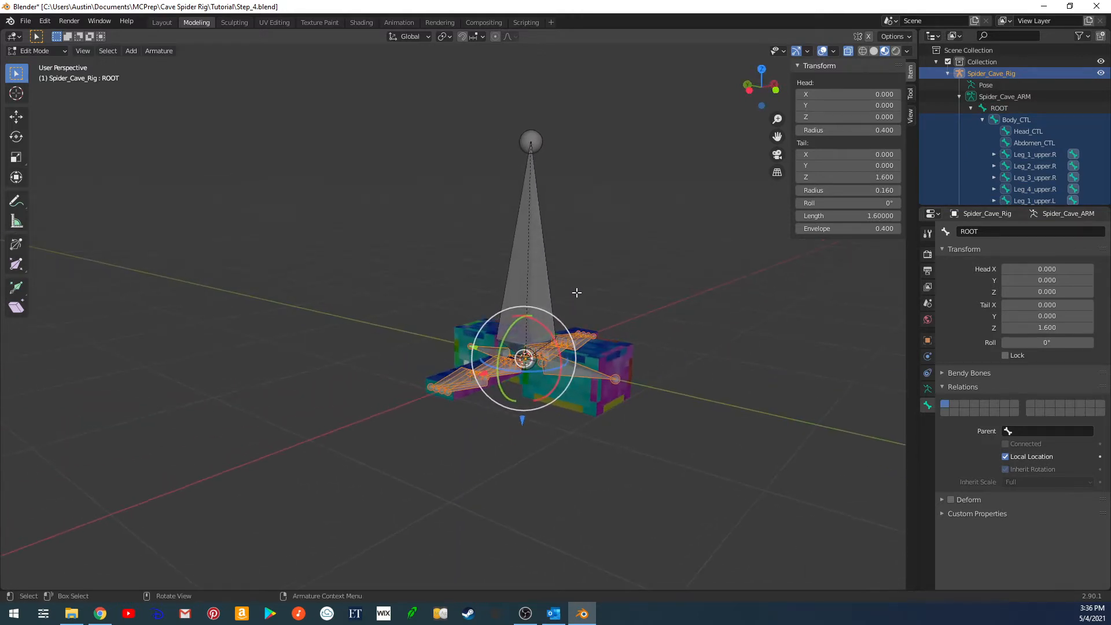
type("gz")
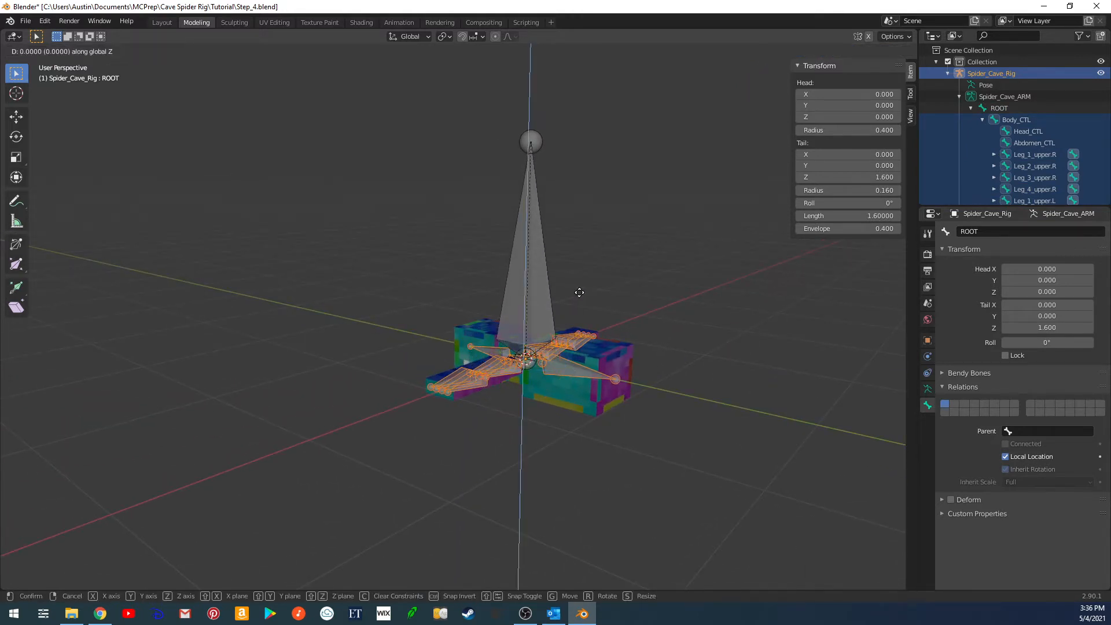
type("0.5")
key("Return")
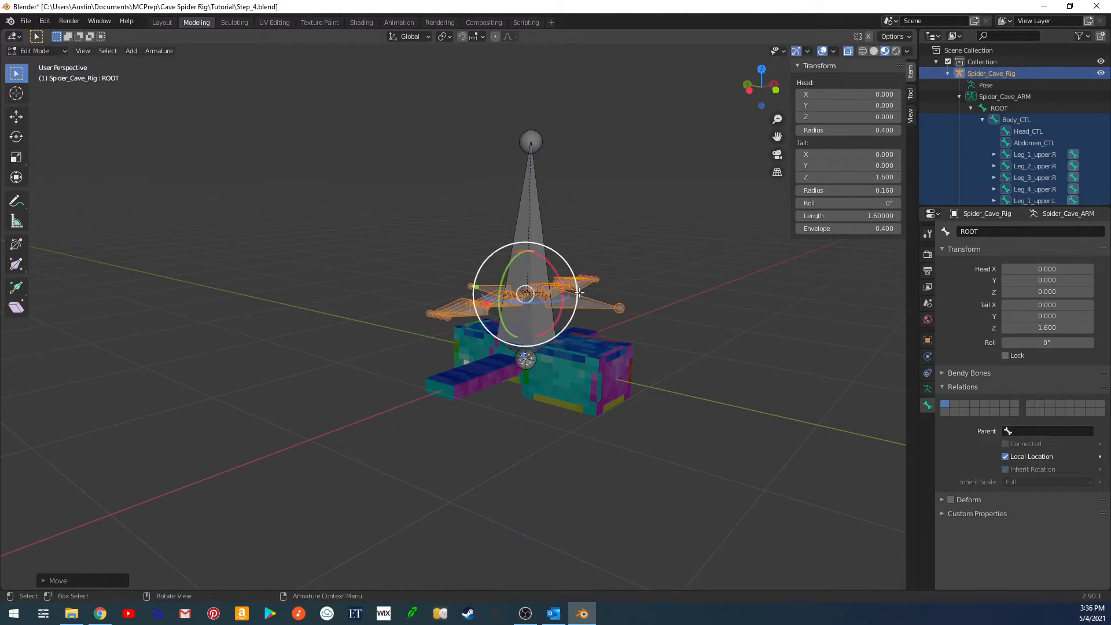
key("Tab")
Switch to the Spider_Cave_MSH object and move its entire mesh up 0.5 along Z in edit mode.
middle_click_drag(647, 339, 538, 399)
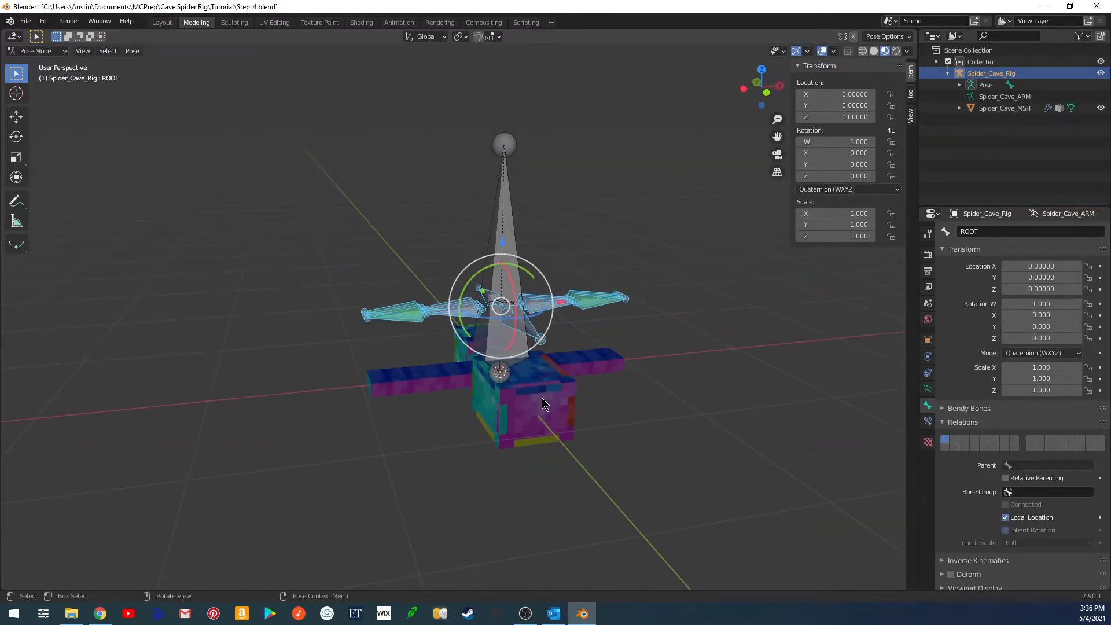
left_click(539, 400)
key("ctrl+Tab")
left_click(530, 404)
left_click(538, 412)
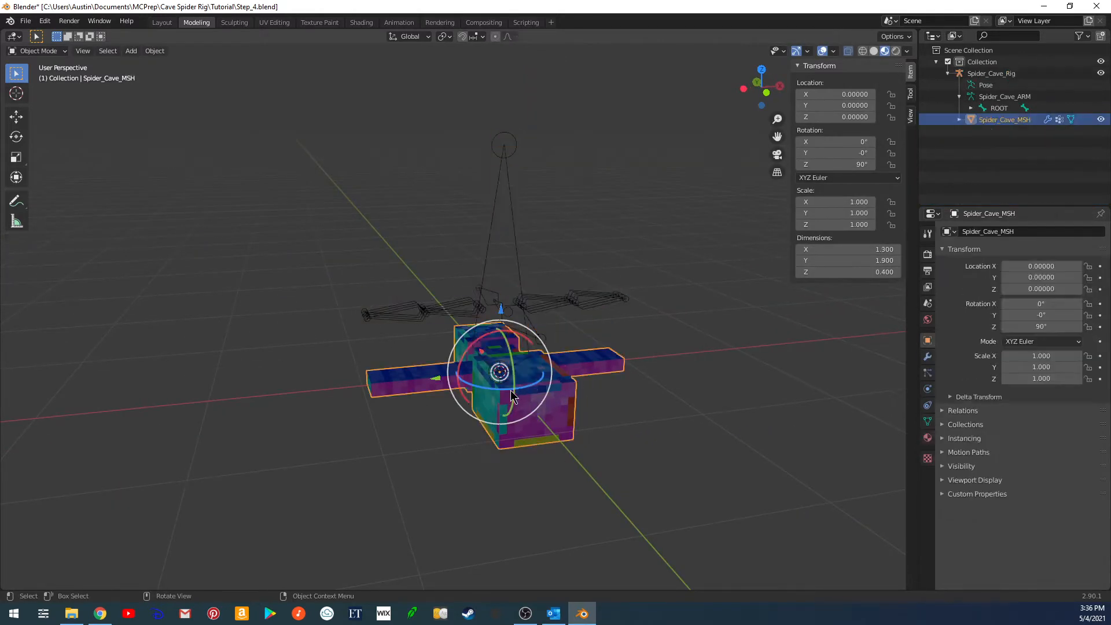
key("Tab")
middle_click_drag(565, 403, 631, 406)
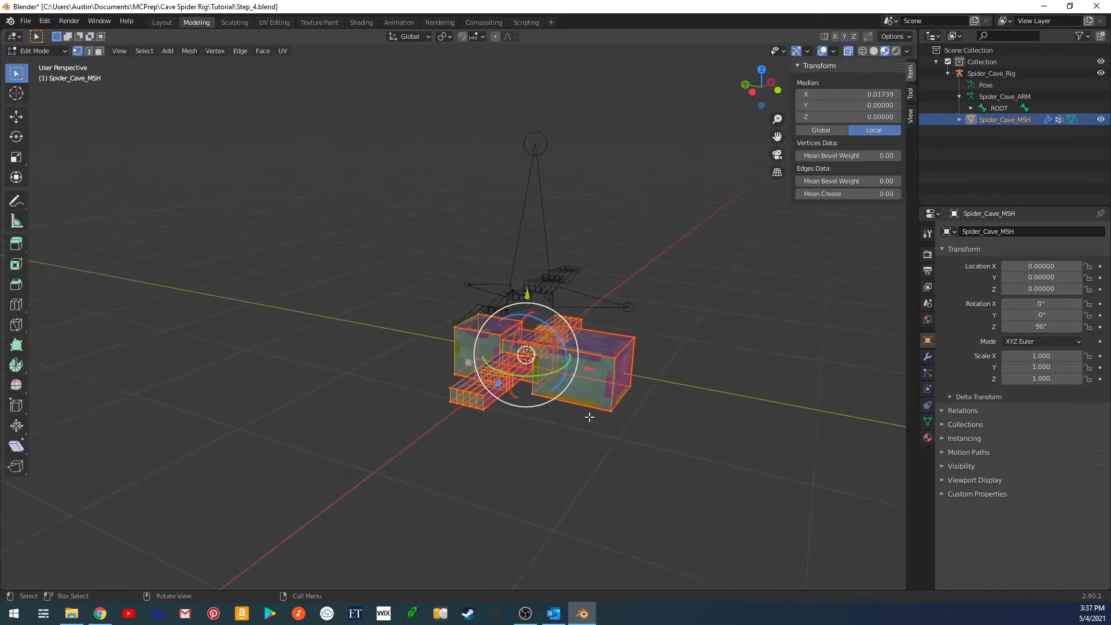
left_click(625, 431)
key("a")
left_click(627, 415)
type("gz.5")
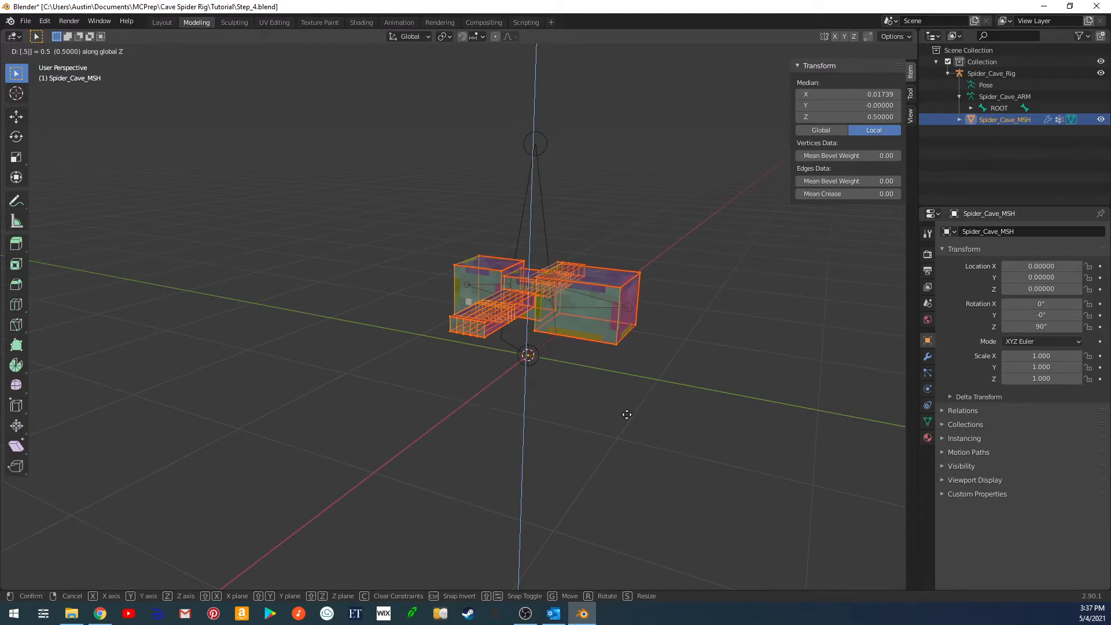
key("Return")
key("Tab")
Return the spider armature to pose mode and select its ROOT bone in front view.
middle_click_drag(589, 385, 446, 456)
left_click(556, 307)
key("ctrl+Tab")
left_click(608, 308)
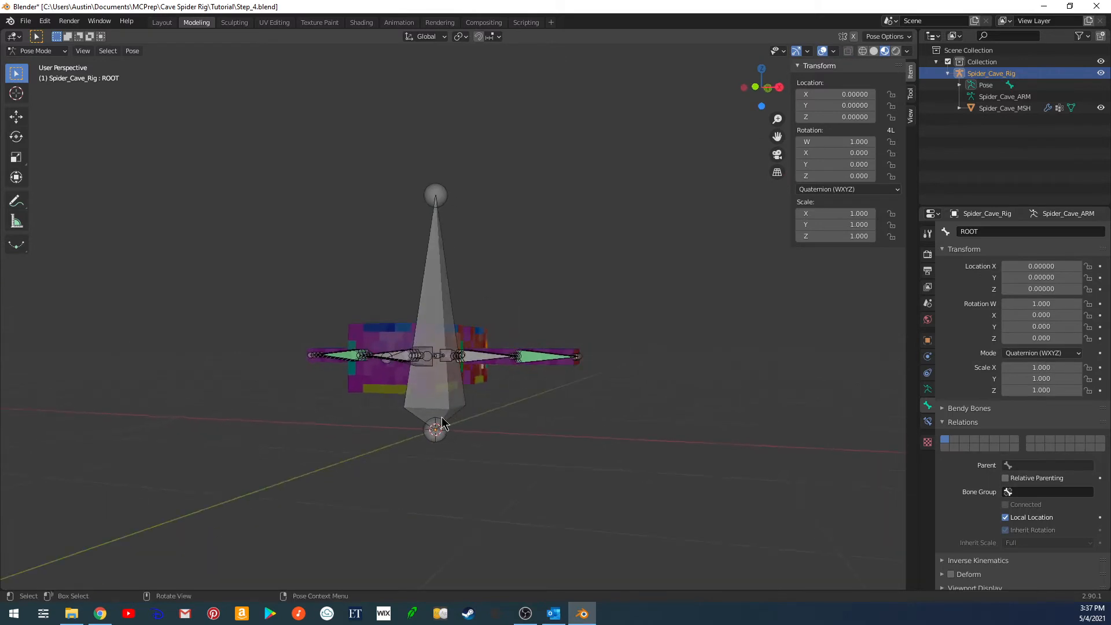
left_click(446, 288)
middle_click_drag(449, 290, 460, 362)
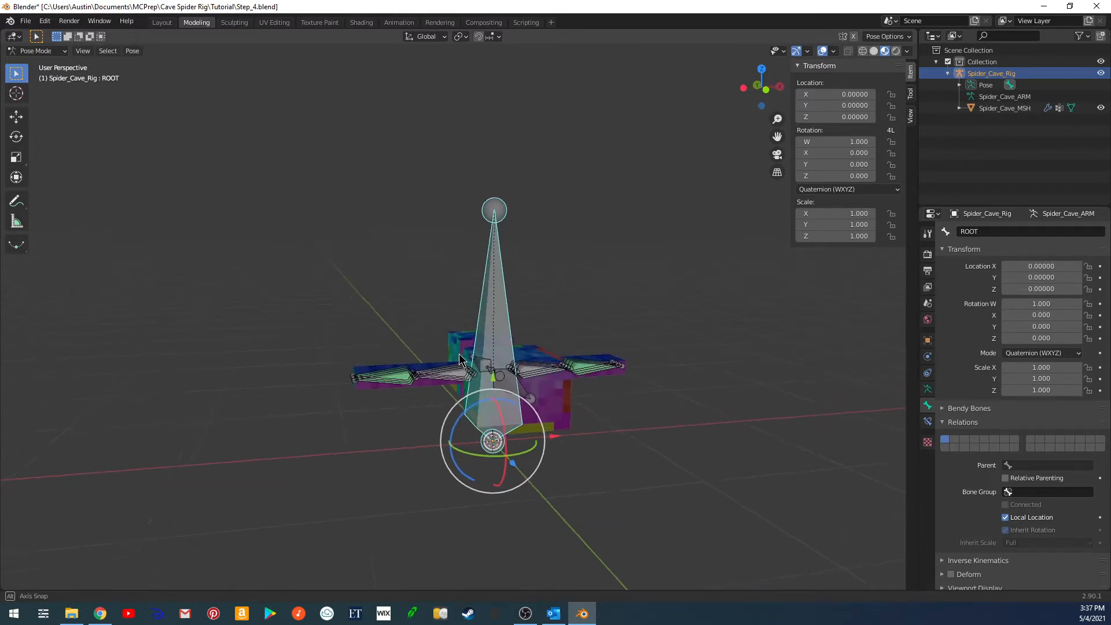
key("KP_1")
Rotate the upper leg bones on the spider's +X side downward by about 35° as a test.
left_click(571, 290)
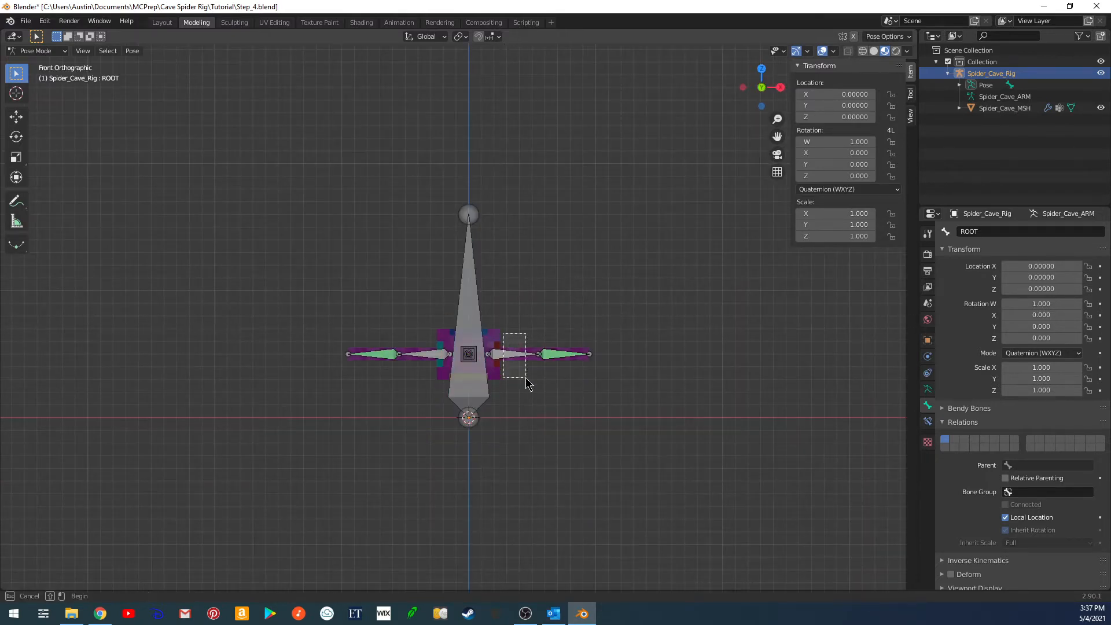
left_click(515, 356)
key("r")
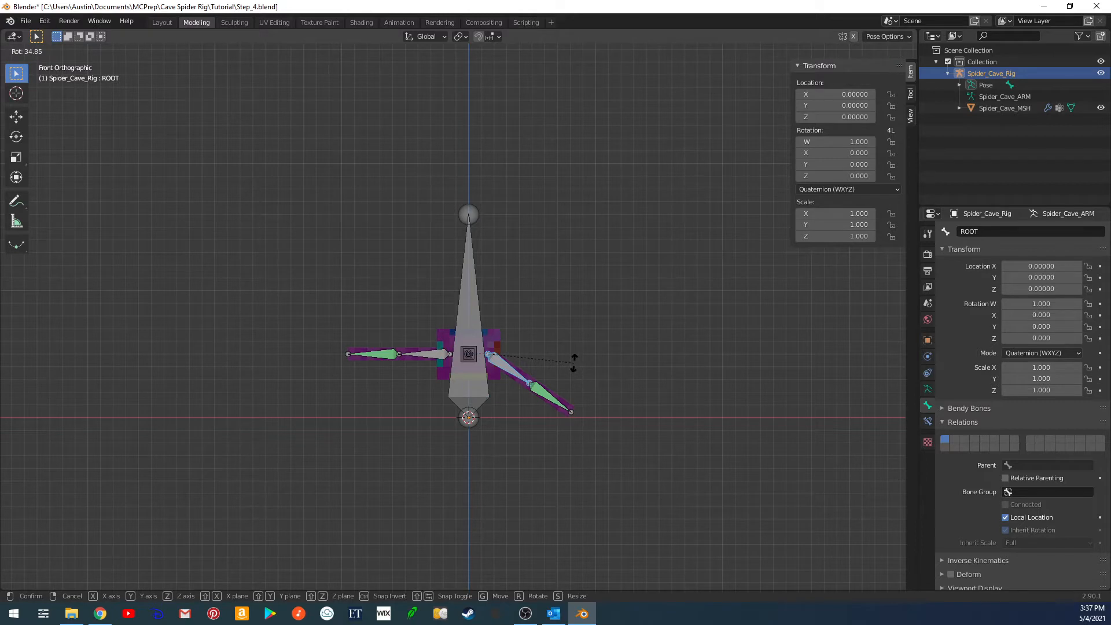
left_click(575, 361)
Rotate the lower leg bones on the same side by about 39° so the legs bend toward the floor.
key("alt+a")
key("b")
left_click_drag(555, 377, 548, 409)
key("r")
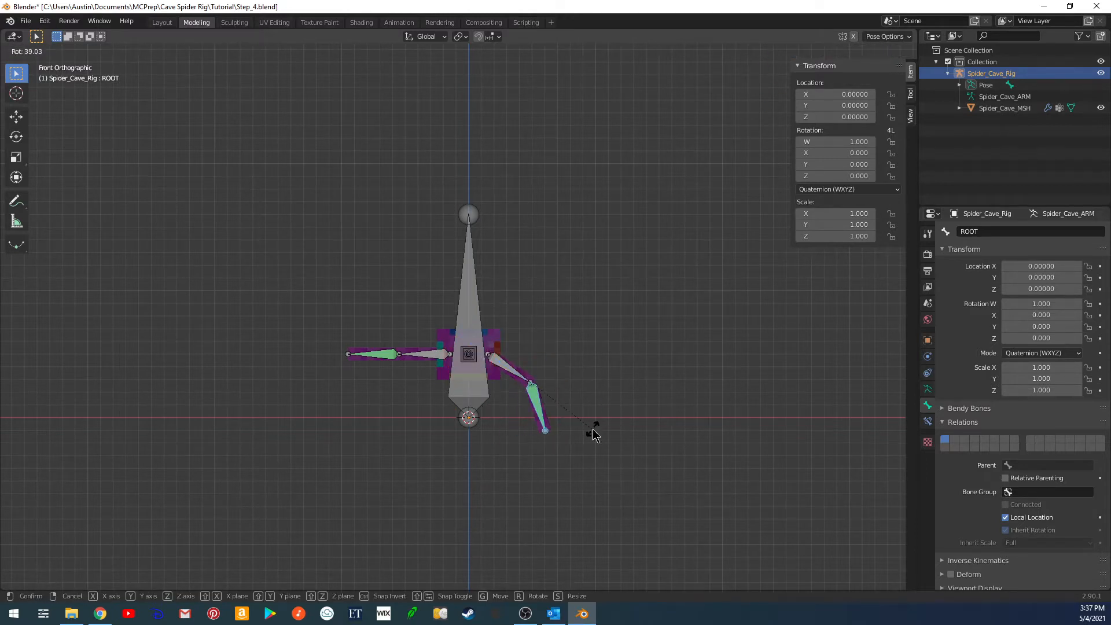
left_click(595, 434)
Clear the rotation of all bones in the armature and deselect them.
middle_click_drag(595, 434, 513, 366)
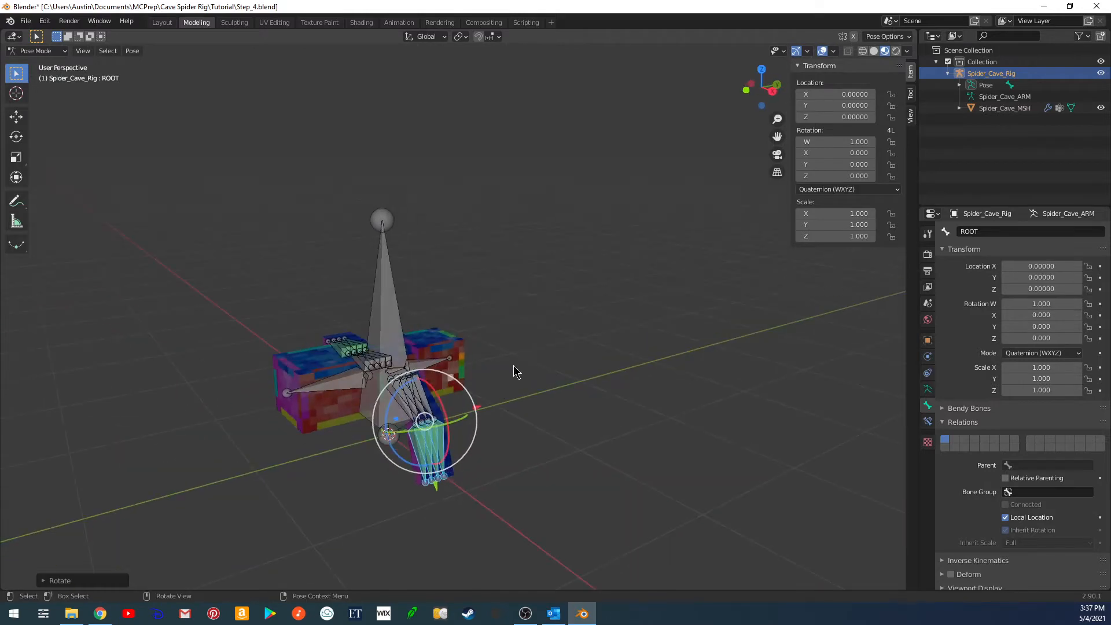
key("a")
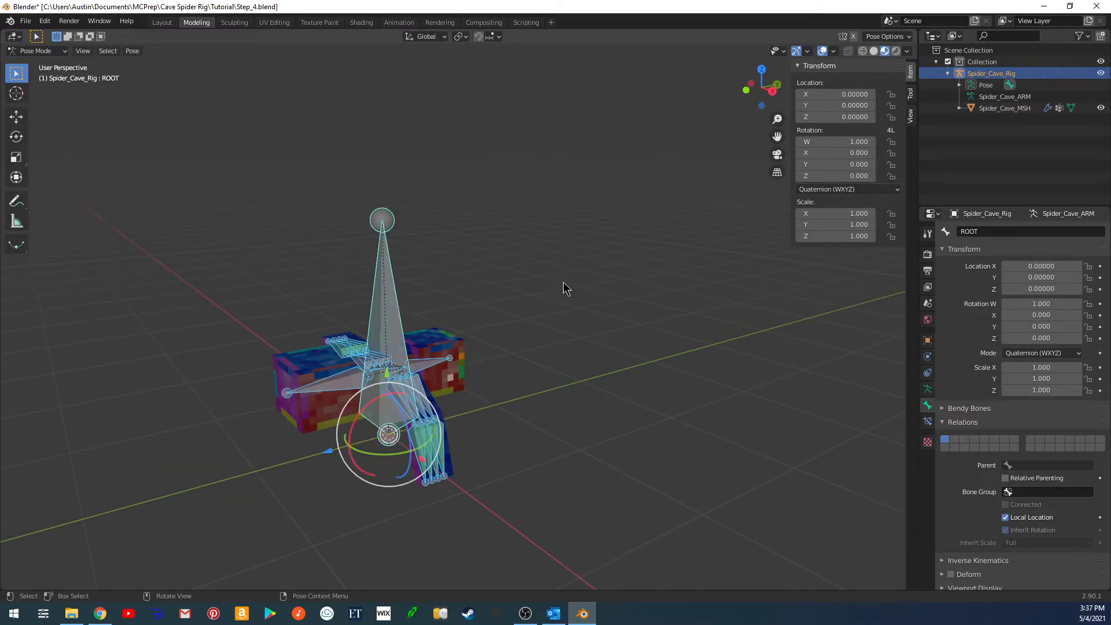
key("alt+r")
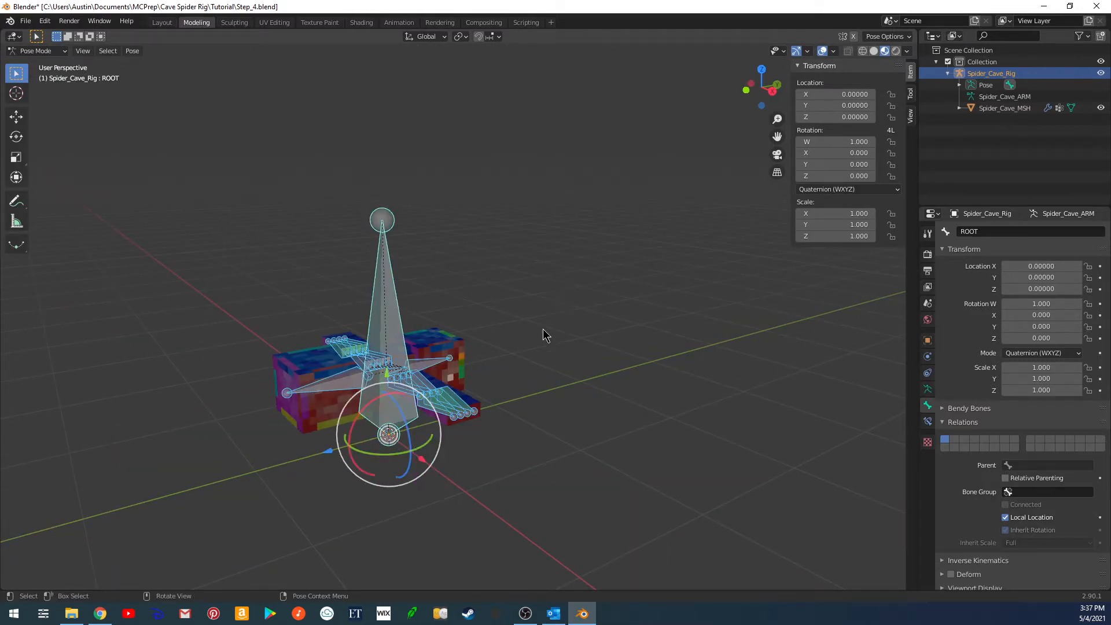
middle_click_drag(544, 330, 642, 236)
key("alt+a")
Switch the spider armature to object mode and hide it so only the mesh is shown.
middle_click_drag(582, 345, 602, 367)
scroll(551, 318, "up", 4)
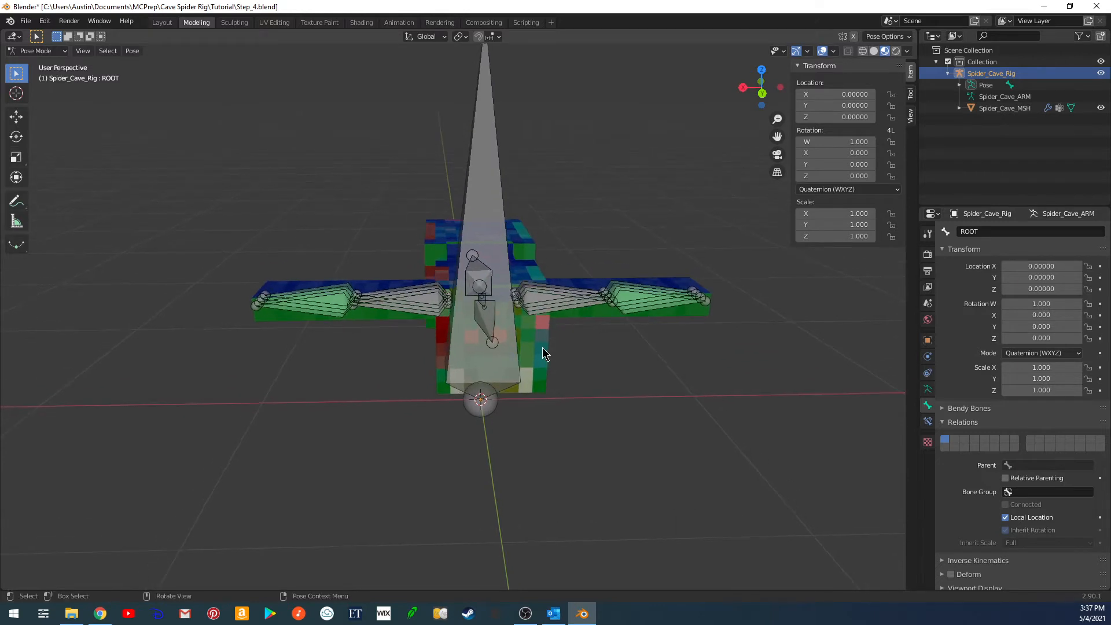
middle_click_drag(548, 354, 590, 376)
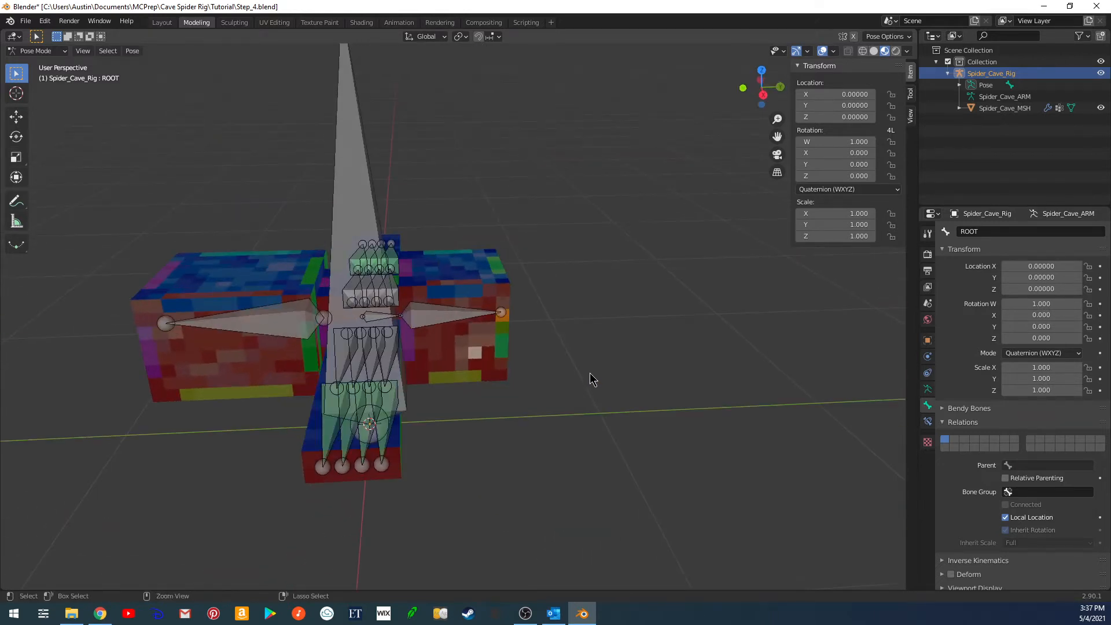
key("ctrl+Tab")
left_click(505, 373)
key("h")
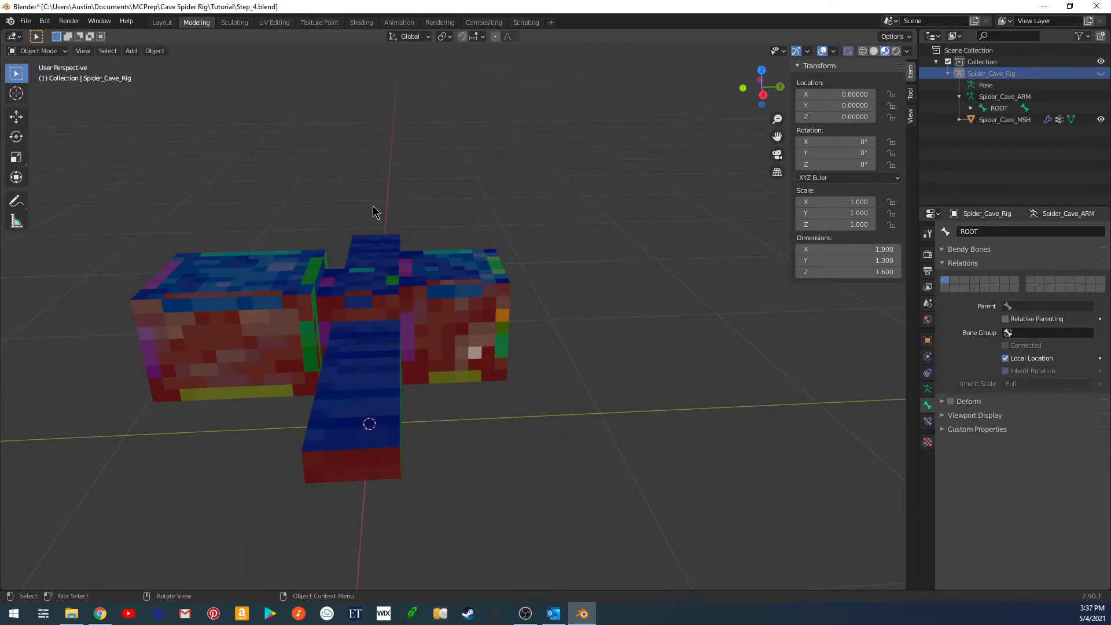
Select the Spider_Cave_MSH mesh, collapse its vertex groups and add the base shape key.
middle_click_drag(436, 291, 496, 305)
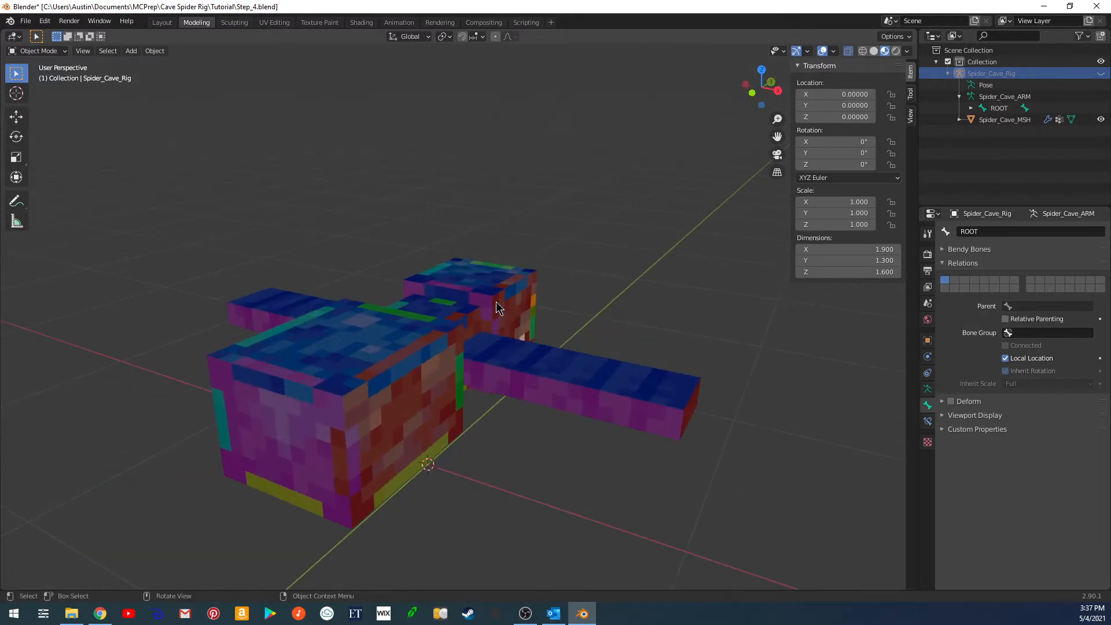
left_click(496, 307)
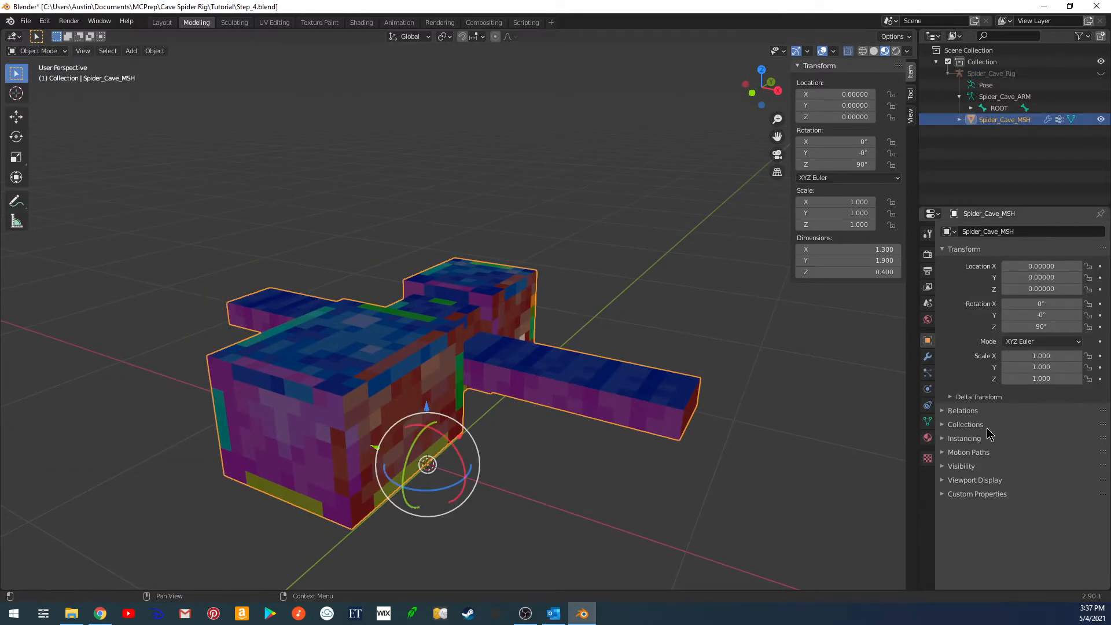
left_click(927, 421)
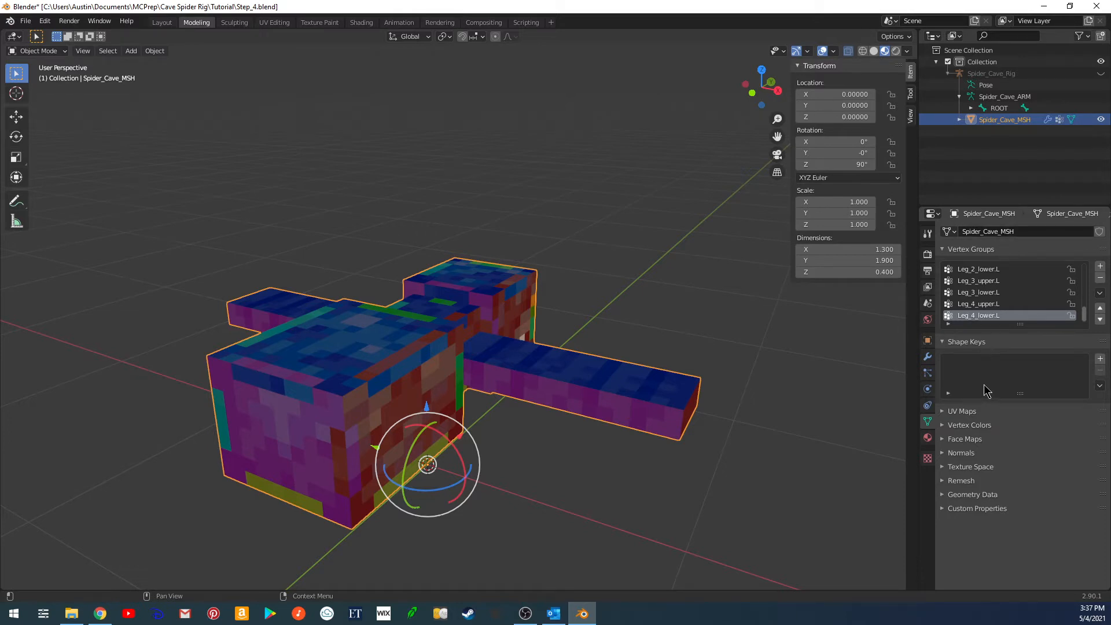
scroll(991, 305, "up", 8)
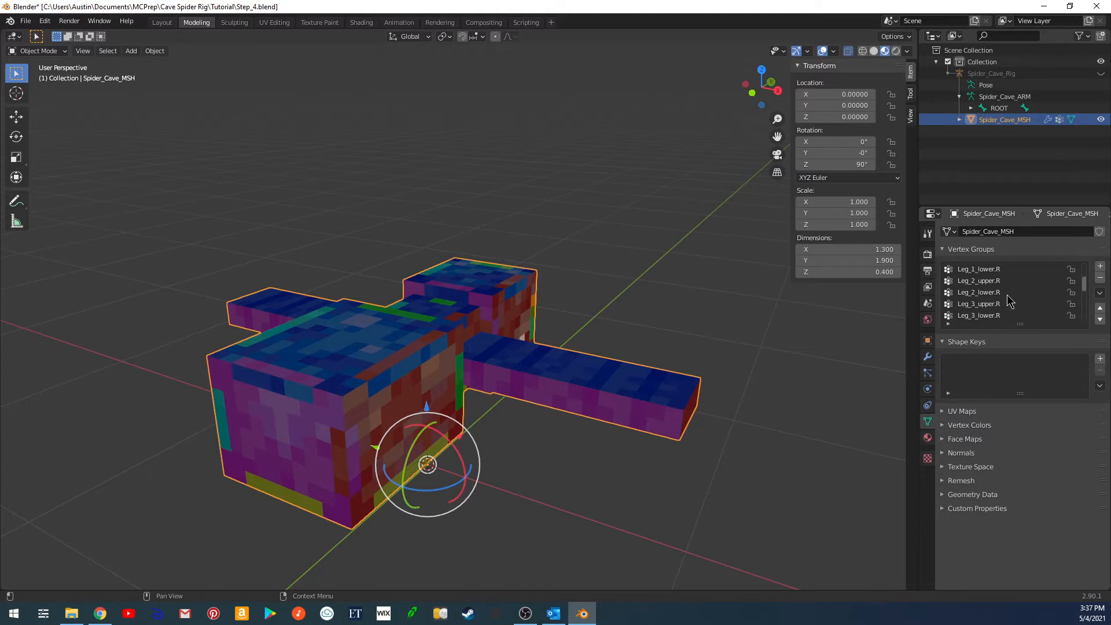
scroll(1010, 300, "down", 8)
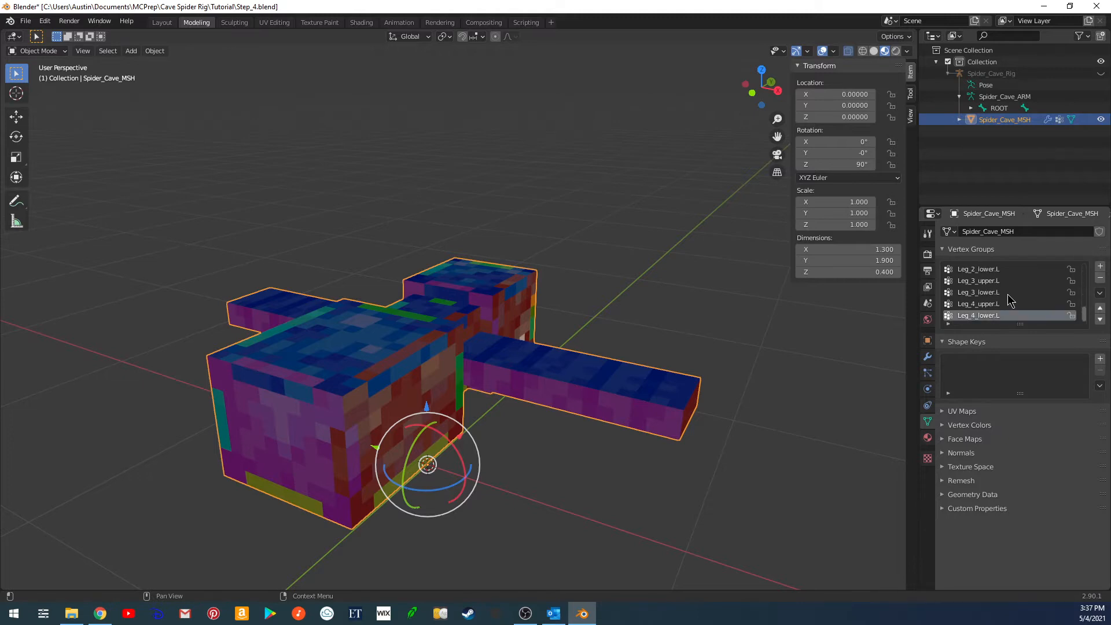
left_click(984, 250)
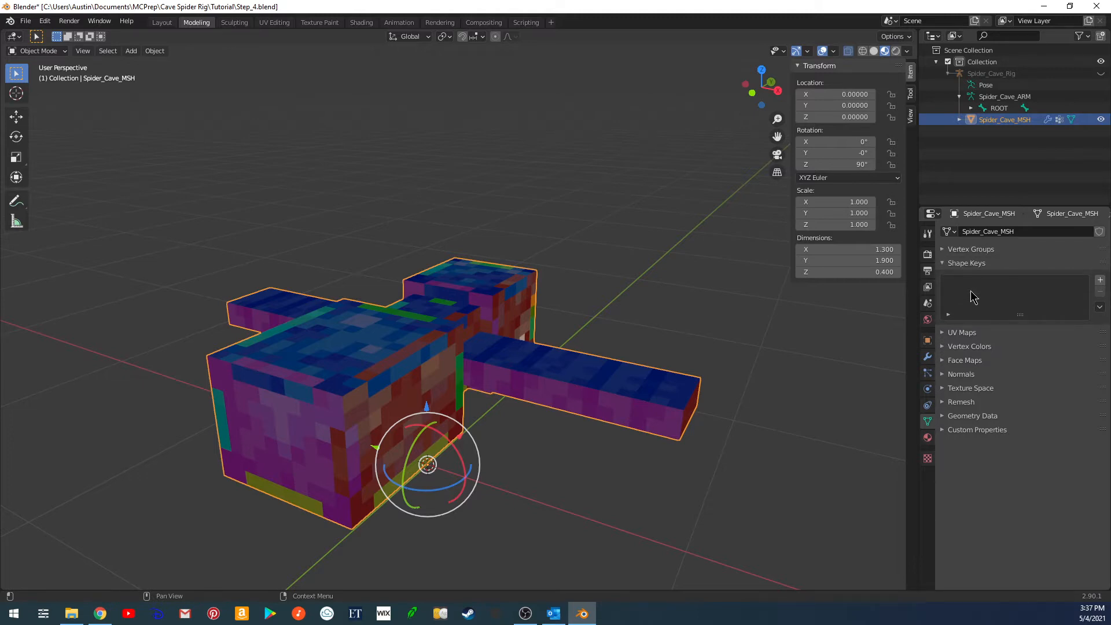
left_click(1099, 280)
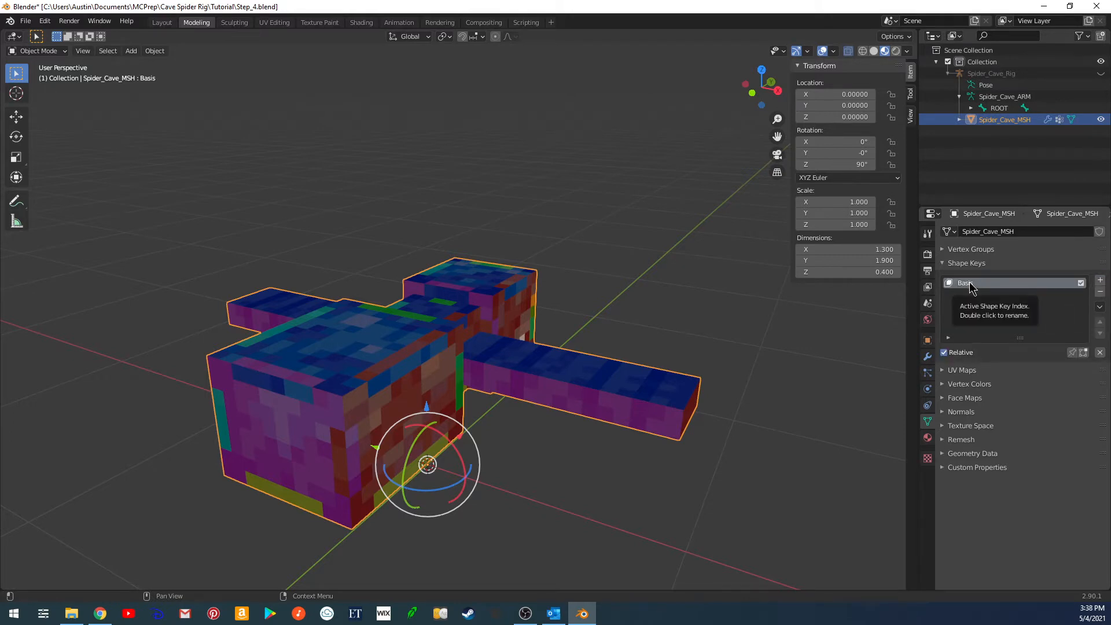
Add a second shape key to the spider mesh and name it Bent Legs.
left_click(1100, 280)
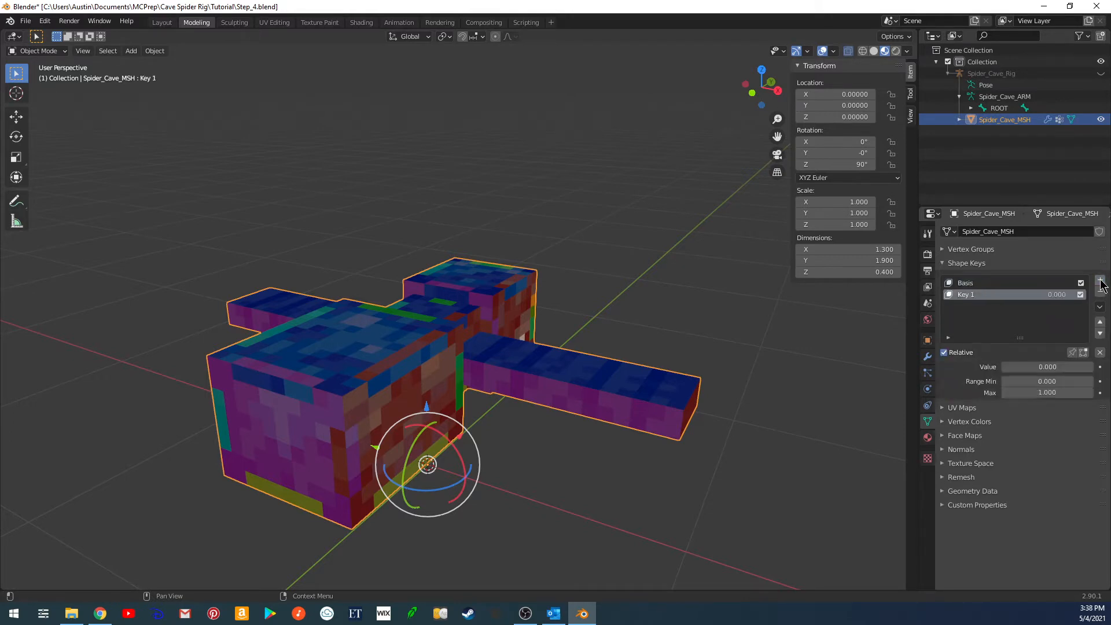
double_click(974, 295)
type("Bent Legs")
key("Return")
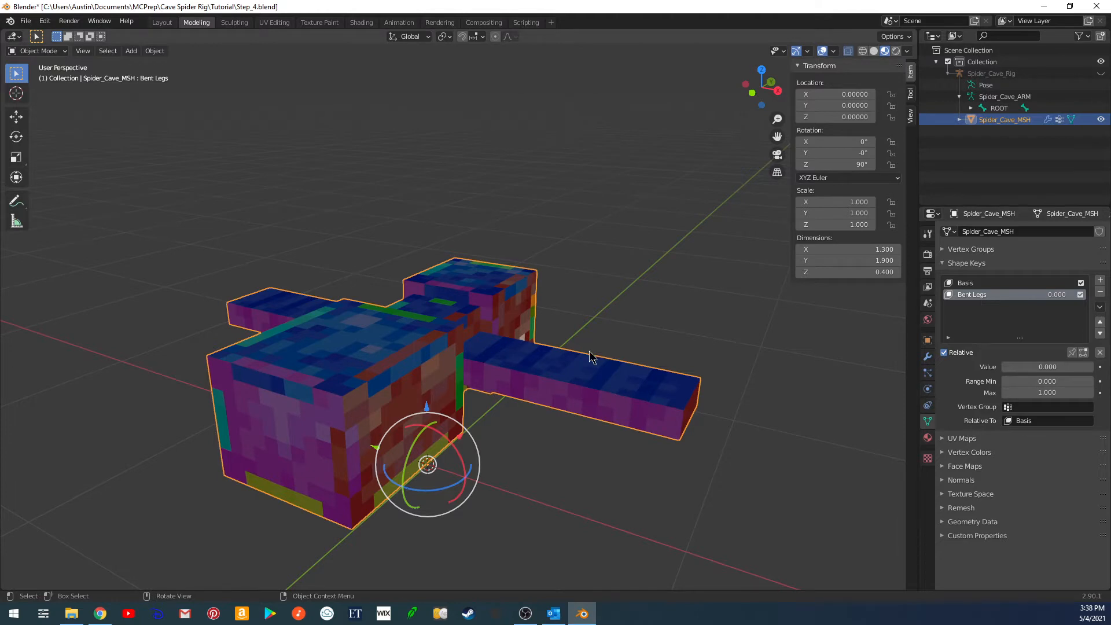
Put the spider mesh in edit mode and examine the three edge loops at the middle of the leg.
key("Tab")
middle_click_drag(588, 357, 534, 287, "shift")
key("KP_1")
left_click(618, 282)
scroll(584, 344, "up", 4)
scroll(589, 297, "up", 1)
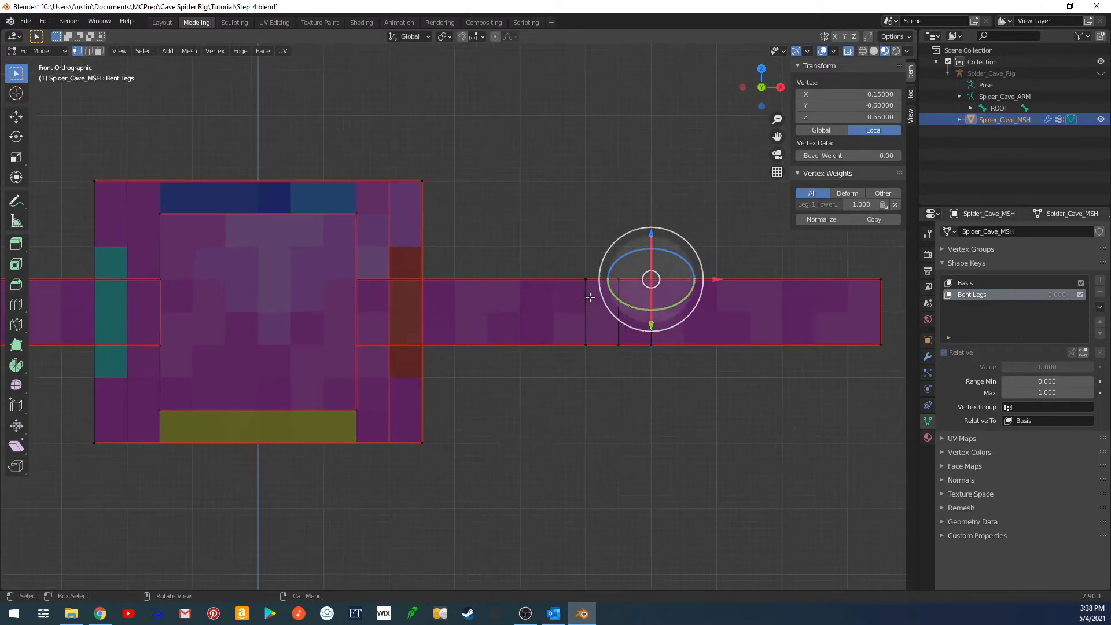
left_click(571, 236)
middle_click_drag(576, 248, 561, 324)
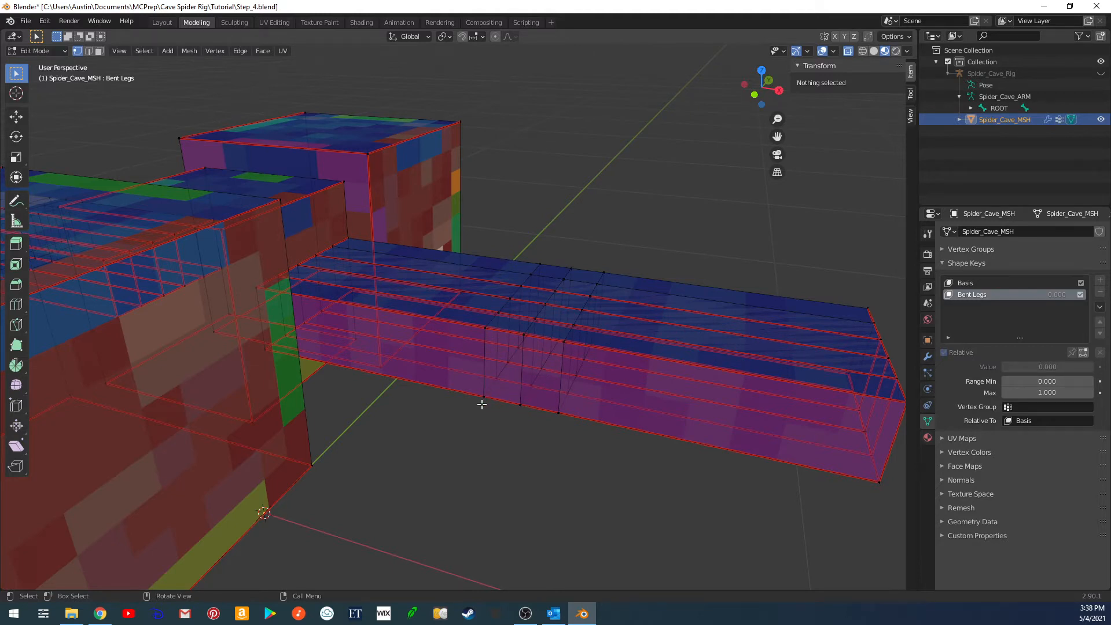
middle_click_drag(481, 404, 499, 424)
mouse_move(541, 345)
middle_mouse_down()
mouse_move(551, 335)
mouse_move(544, 345)
middle_mouse_up()
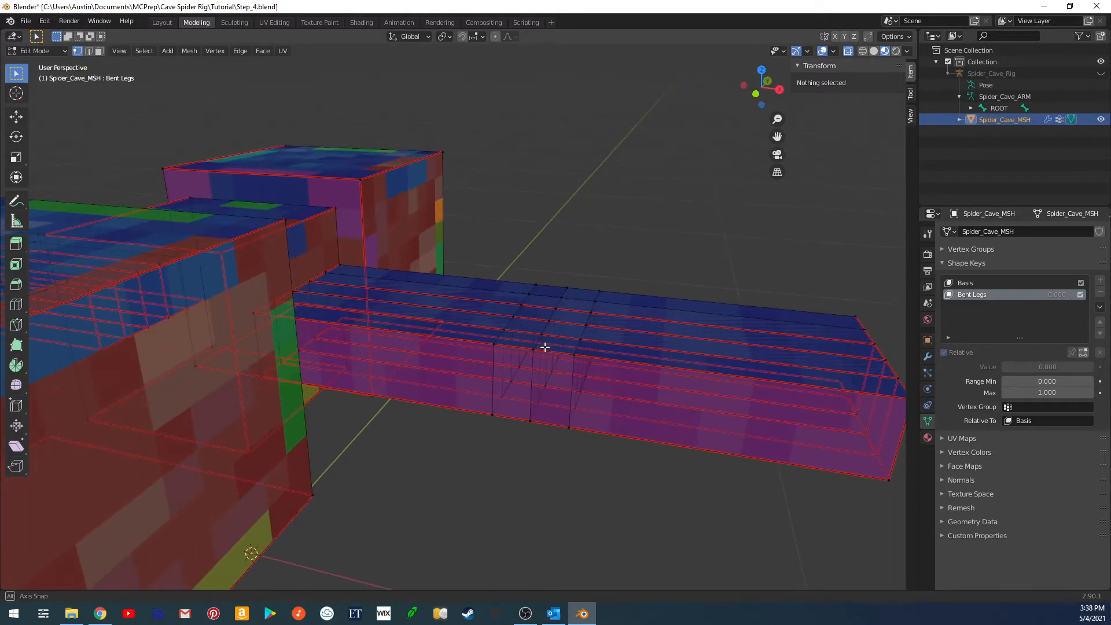
Set the transform pivot to Median Point and snapping to Vertex, snapping with Active.
left_click(446, 37)
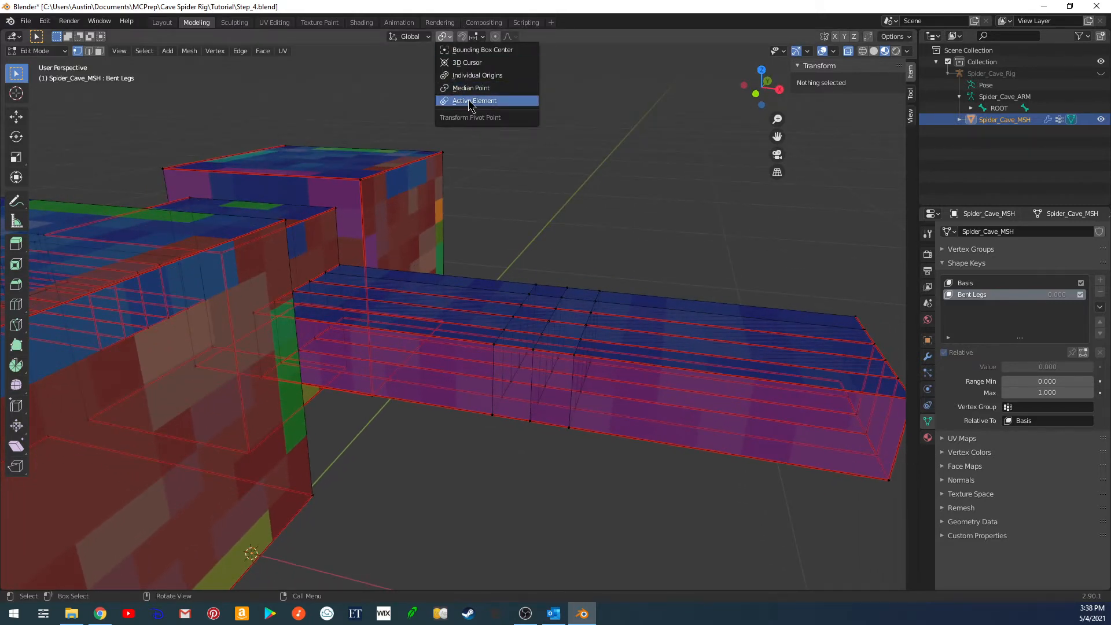
left_click(472, 101)
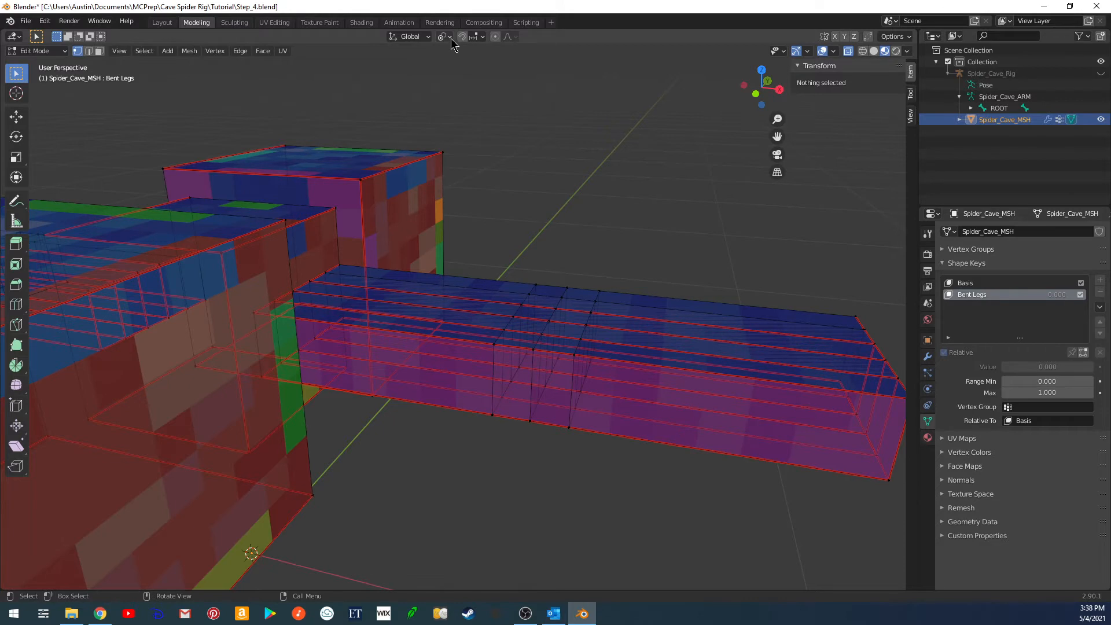
left_click(483, 36)
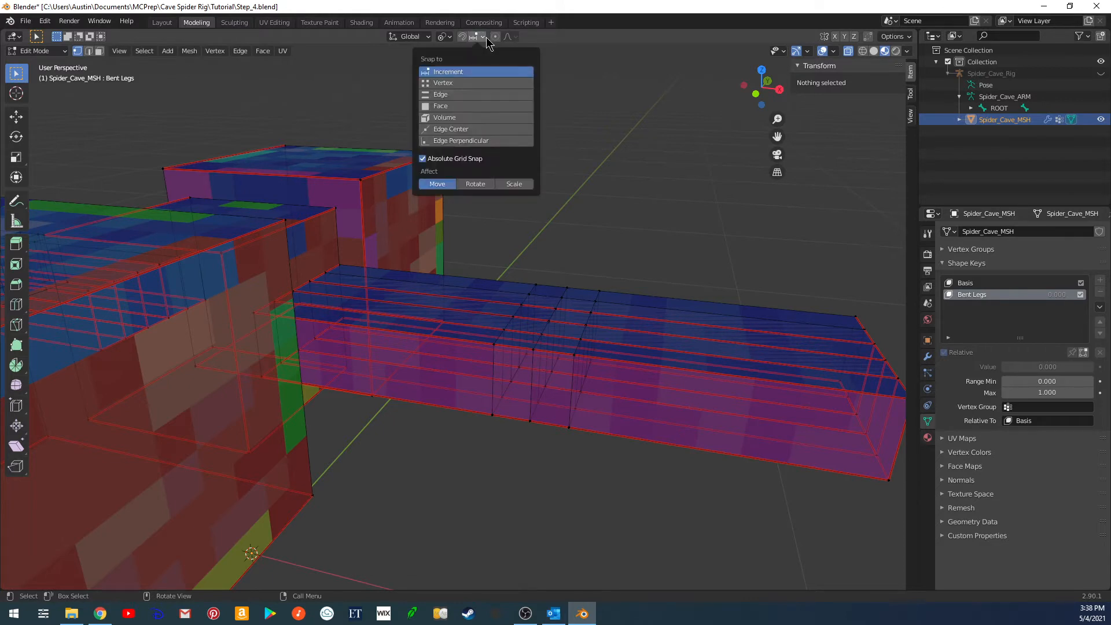
left_click(458, 83)
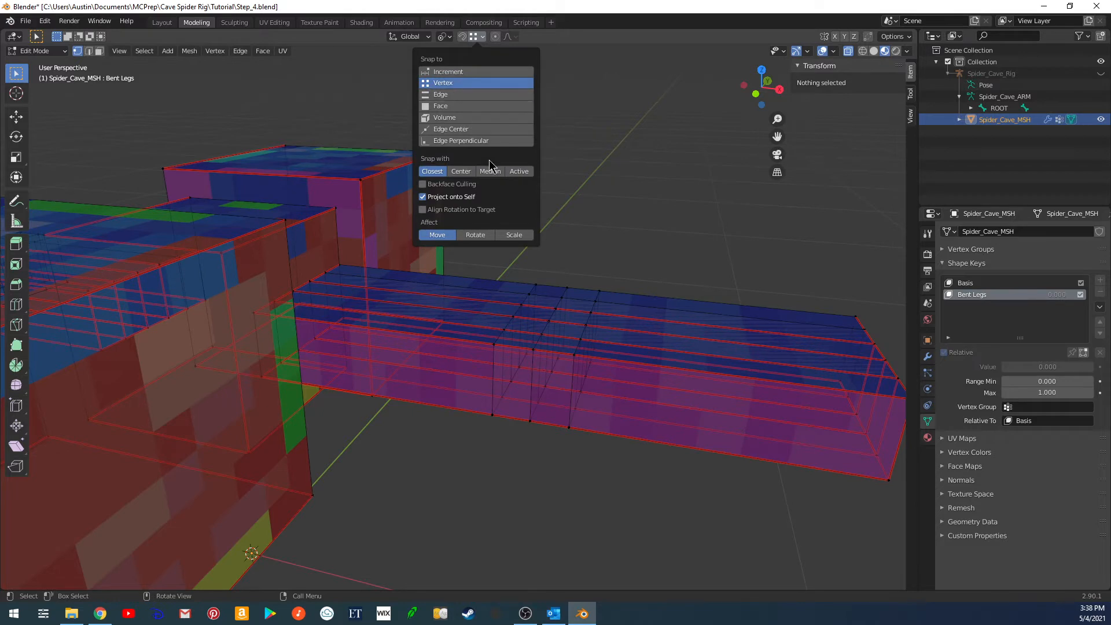
mouse_move(452, 37)
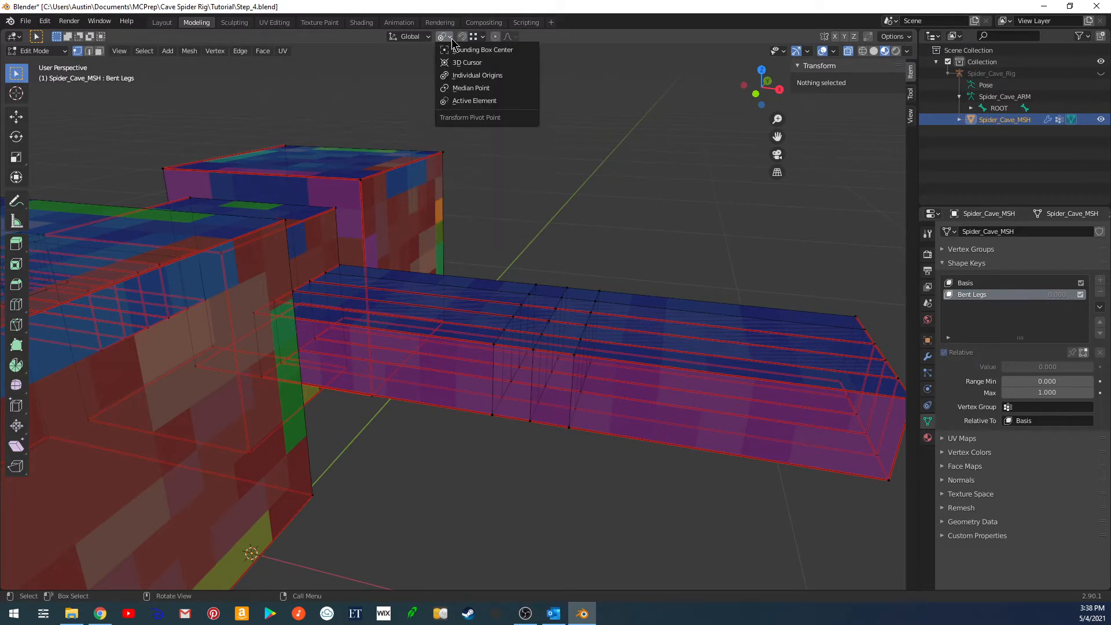
left_click(454, 89)
left_click(481, 37)
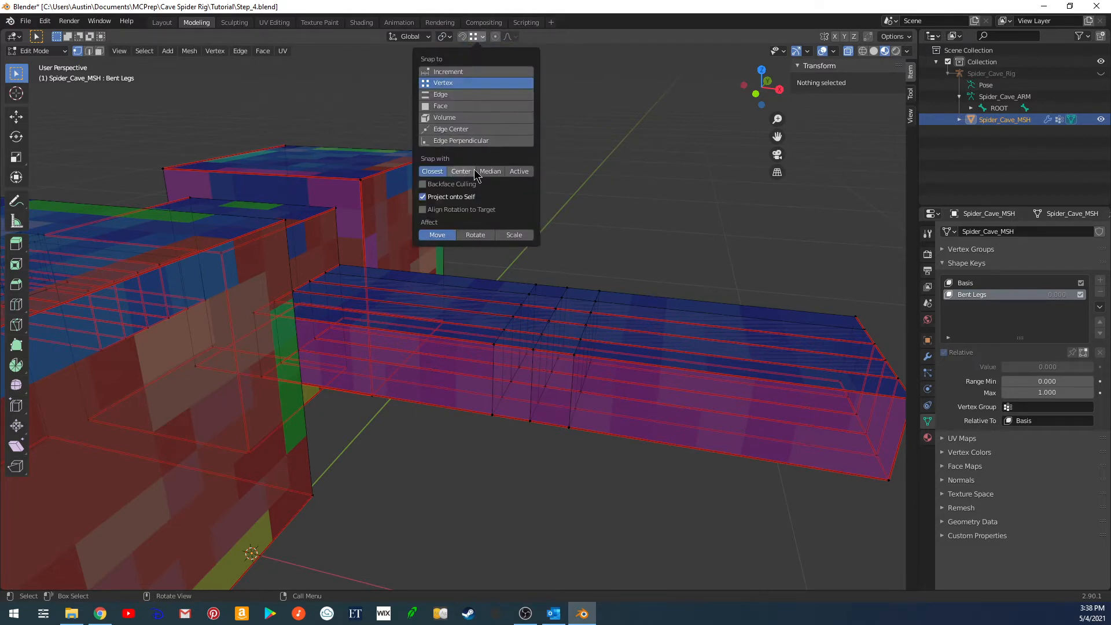
left_click(516, 172)
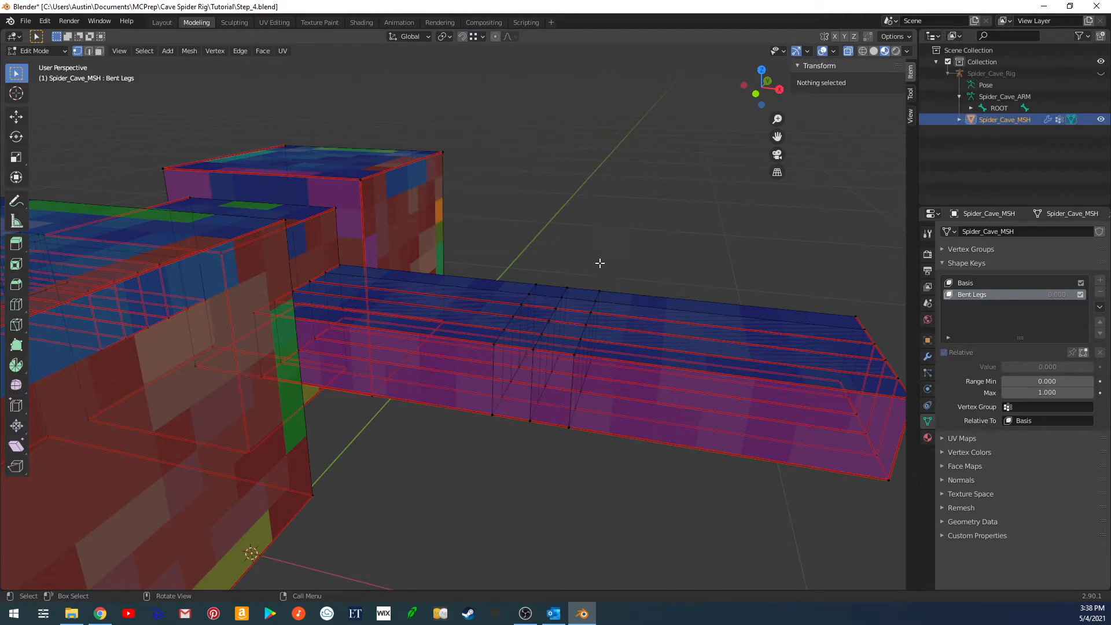
Select the upper edges of the leg's middle loop and edge-slide them fully outward, factor 1.0, onto the outer loop.
middle_click_drag(600, 264, 581, 243)
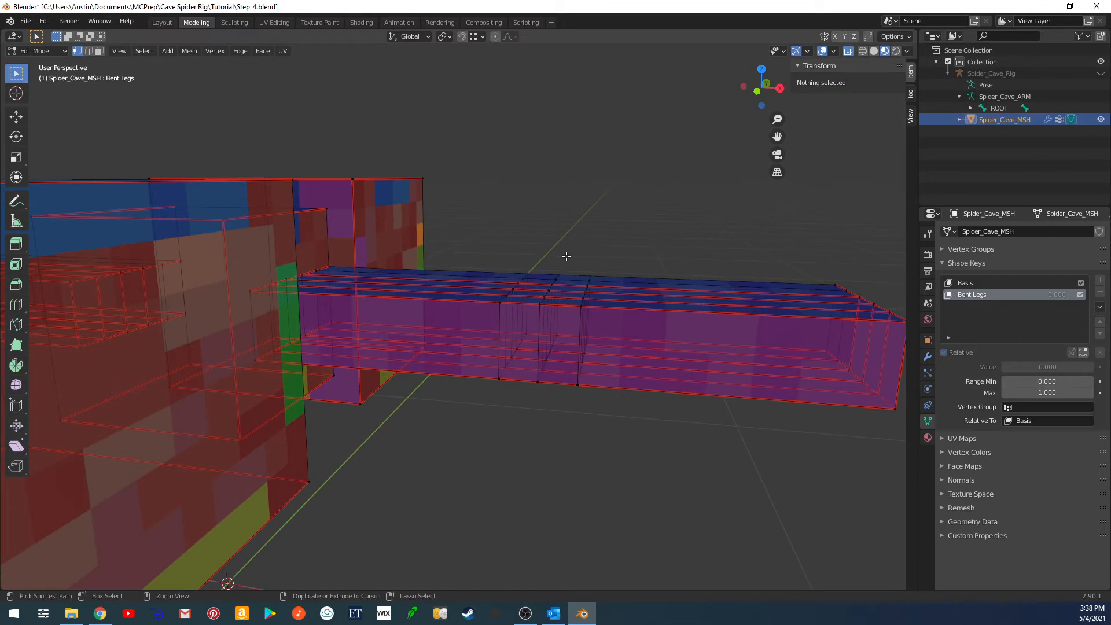
left_click_drag(563, 257, 533, 311)
middle_click_drag(559, 301, 515, 294)
left_click(560, 305)
left_click(553, 298, "shift")
left_click(557, 293, "shift")
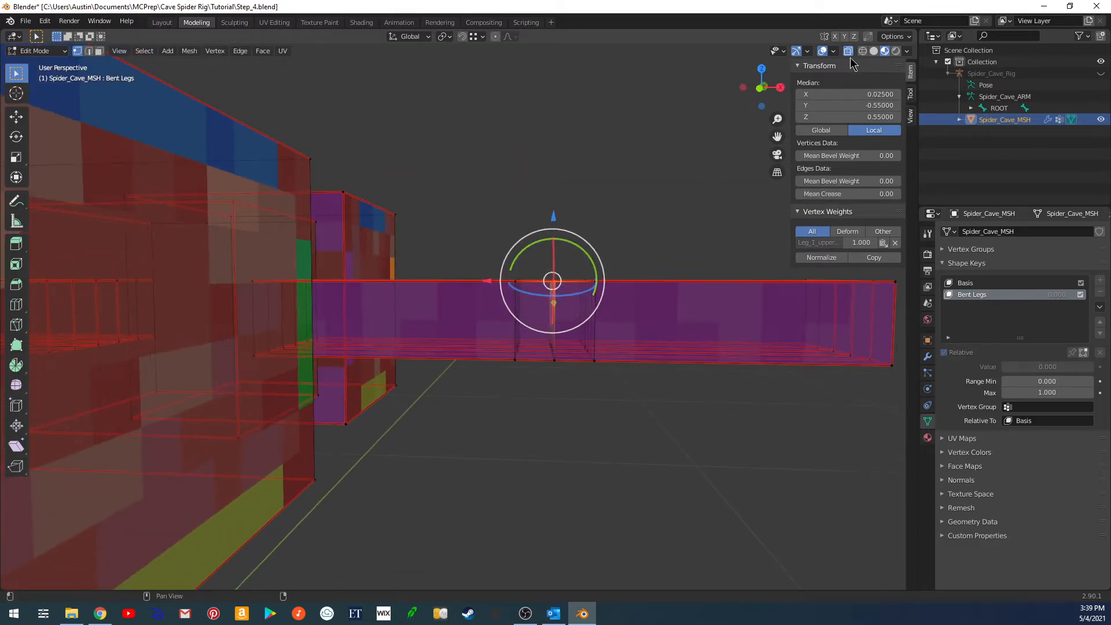
middle_click_drag(563, 305, 528, 362)
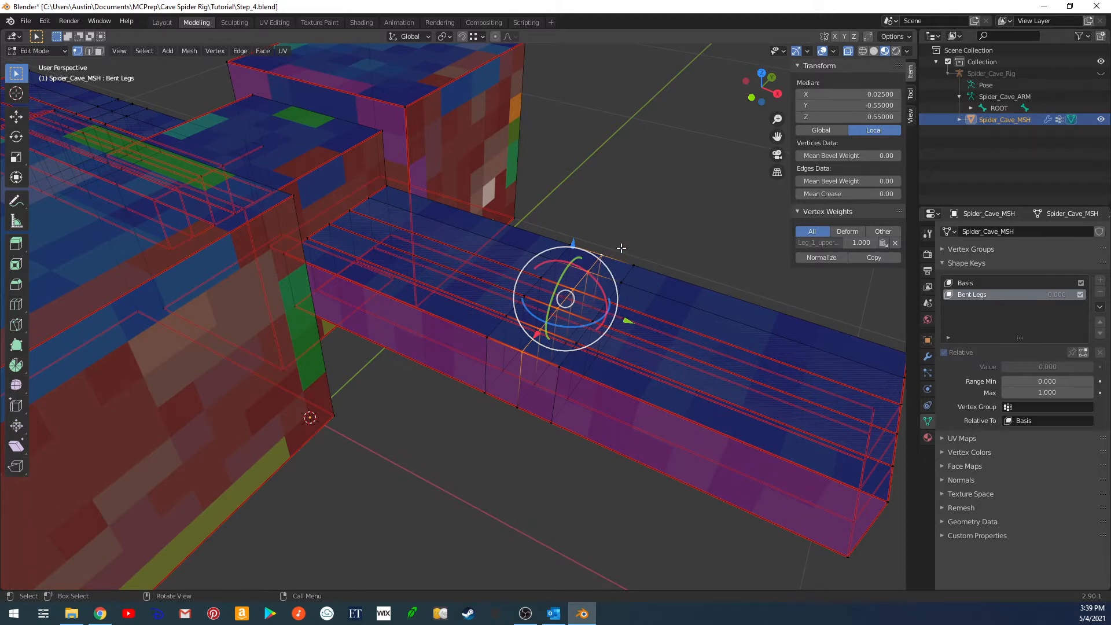
key("g")
key("g")
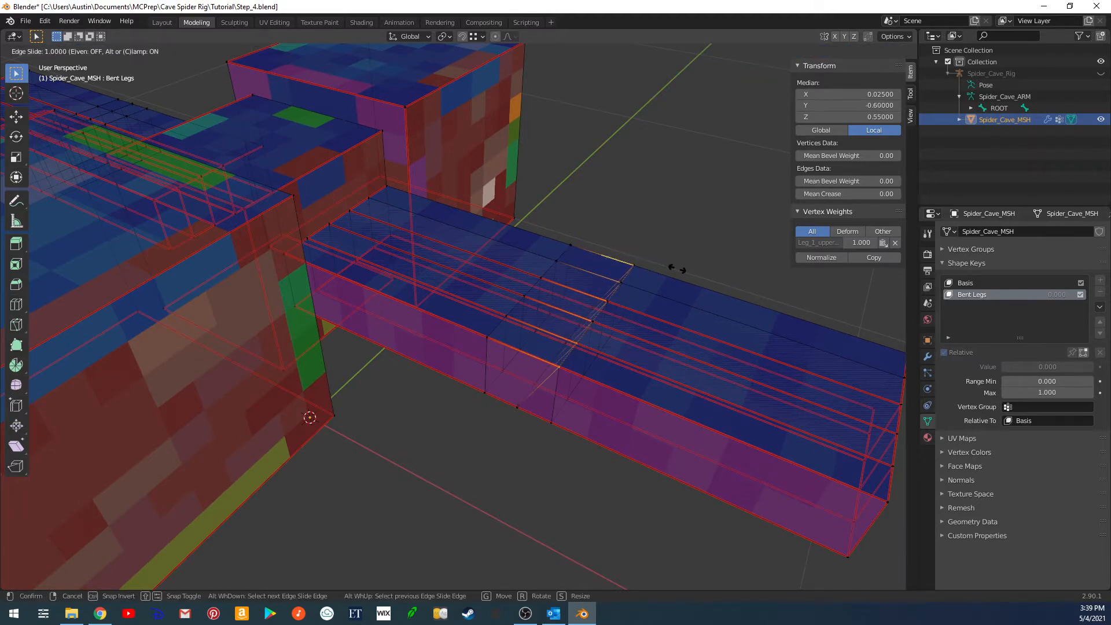
left_click(677, 270)
middle_click_drag(625, 324, 598, 374)
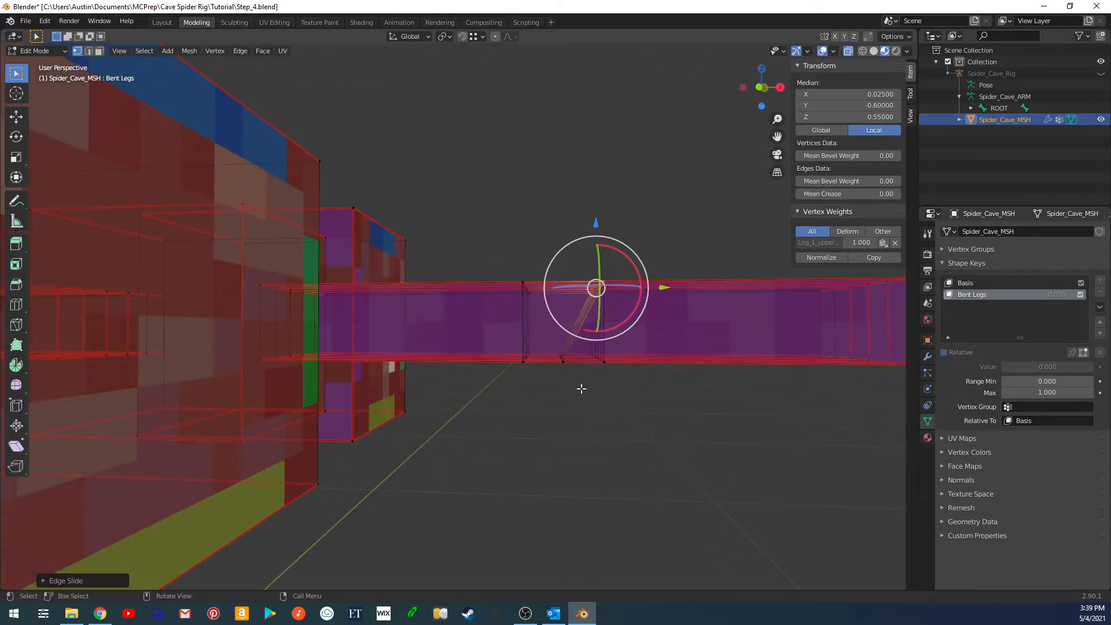
Select the lower edges of the same leg's middle loop and edge-slide them fully toward the body, factor -1.0.
key("alt+a")
key("b")
left_click_drag(581, 383, 552, 340)
middle_click_drag(552, 340, 570, 379)
key("g")
key("g")
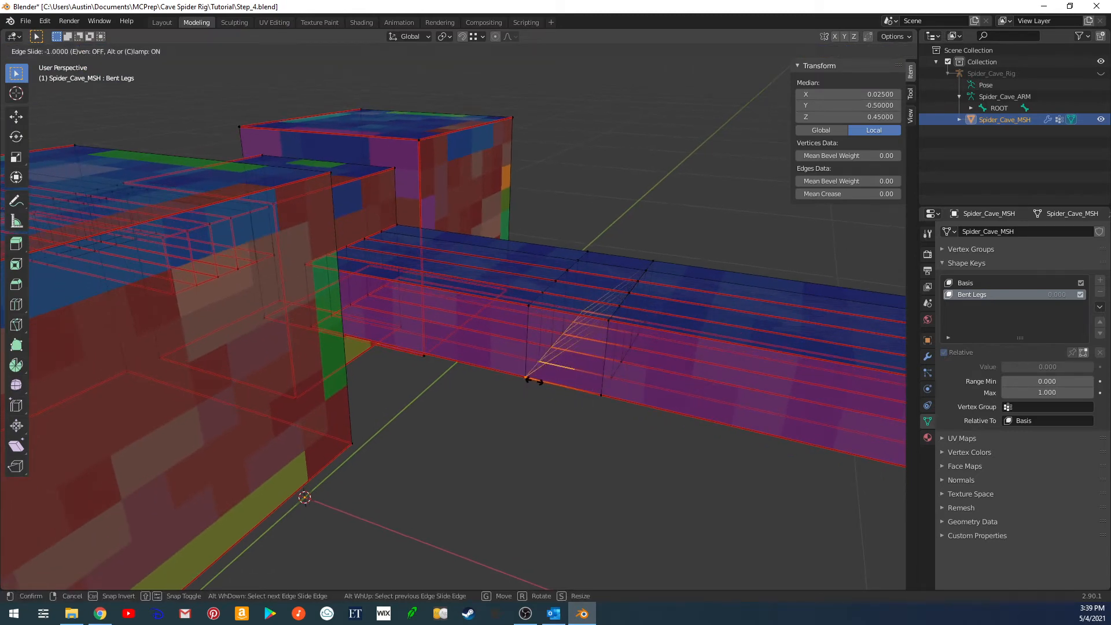
left_click(527, 380)
Edge-slide the upper edges of the opposite leg's middle loop fully outward, factor -1.0, onto its outer loop.
middle_click_drag(620, 350, 478, 312)
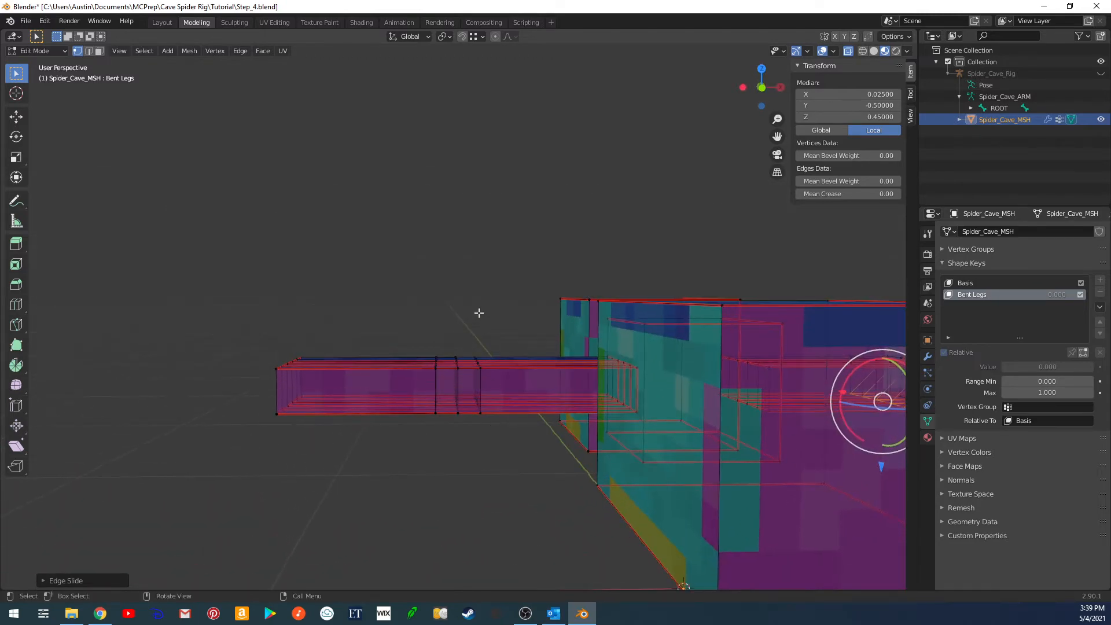
left_click(457, 370, "alt")
key("g")
key("g")
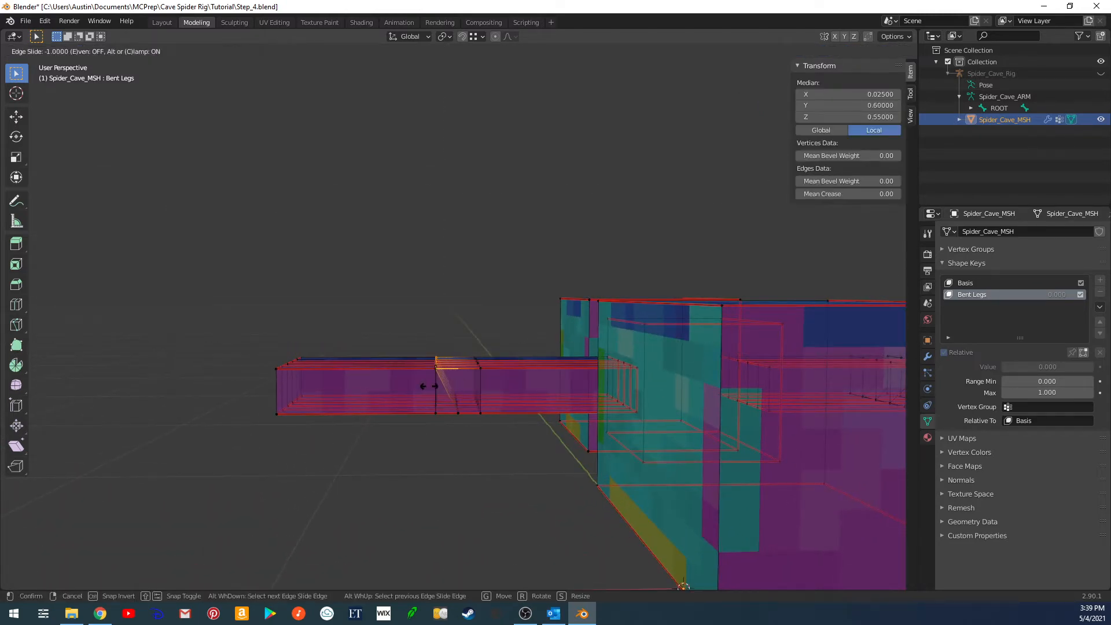
left_click(434, 383)
middle_click_drag(479, 441, 474, 457, "shift")
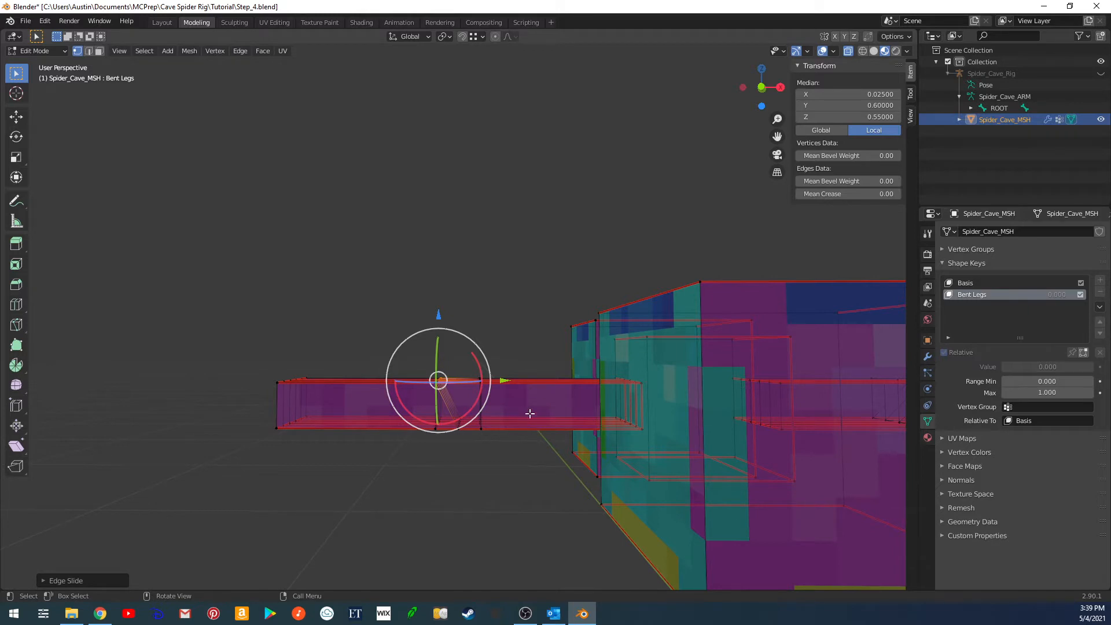
Select the lower edges of the opposite leg's middle loop and edge-slide them fully toward the body.
mouse_move(516, 400)
middle_mouse_down()
mouse_move(514, 370)
mouse_move(501, 424)
mouse_move(509, 383)
middle_mouse_up()
left_click(511, 330)
key("b")
left_click_drag(471, 397, 437, 465)
key("g")
key("g")
left_click(552, 451)
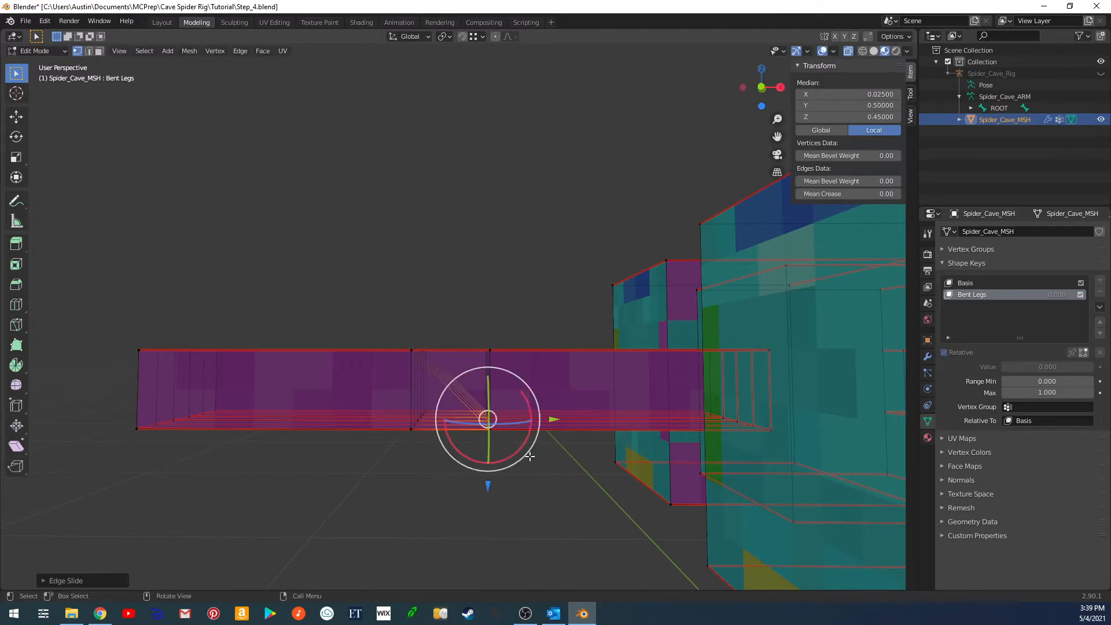
Deselect all mesh elements and return the spider mesh to object mode.
middle_click_drag(530, 456, 534, 436)
middle_click_drag(507, 297, 507, 325)
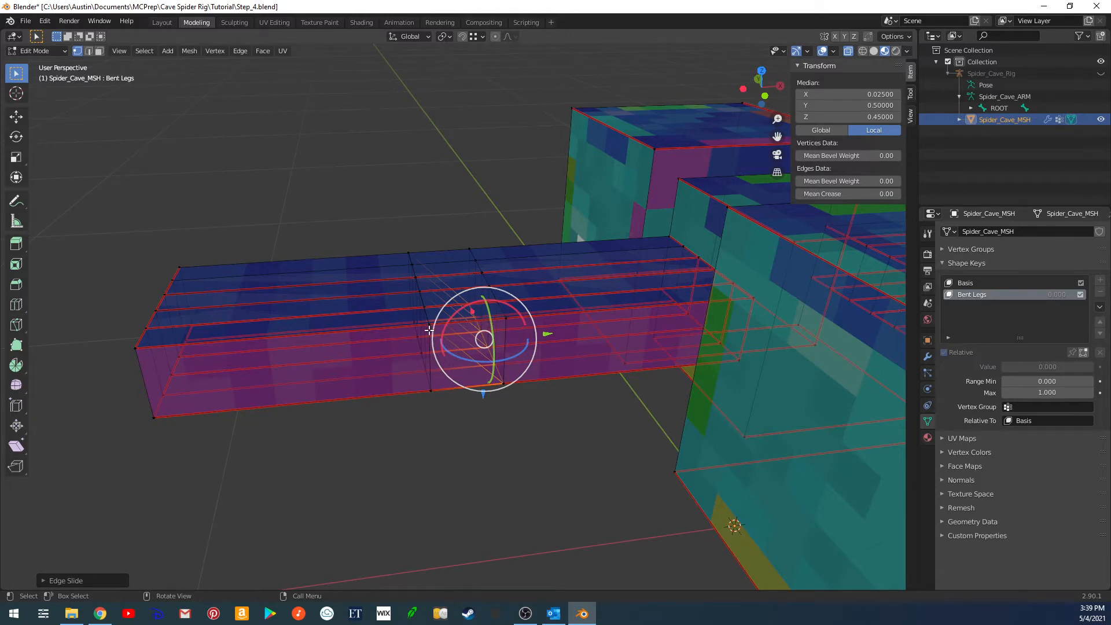
middle_click_drag(428, 331, 438, 207)
left_click(511, 376)
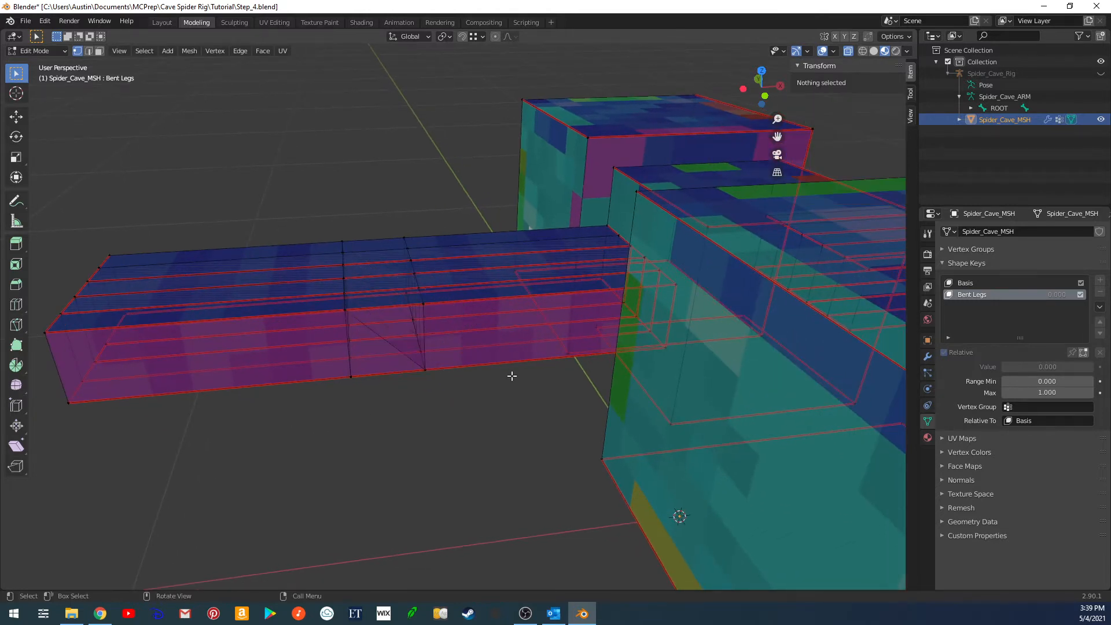
key("Tab")
middle_click_drag(609, 380, 521, 354)
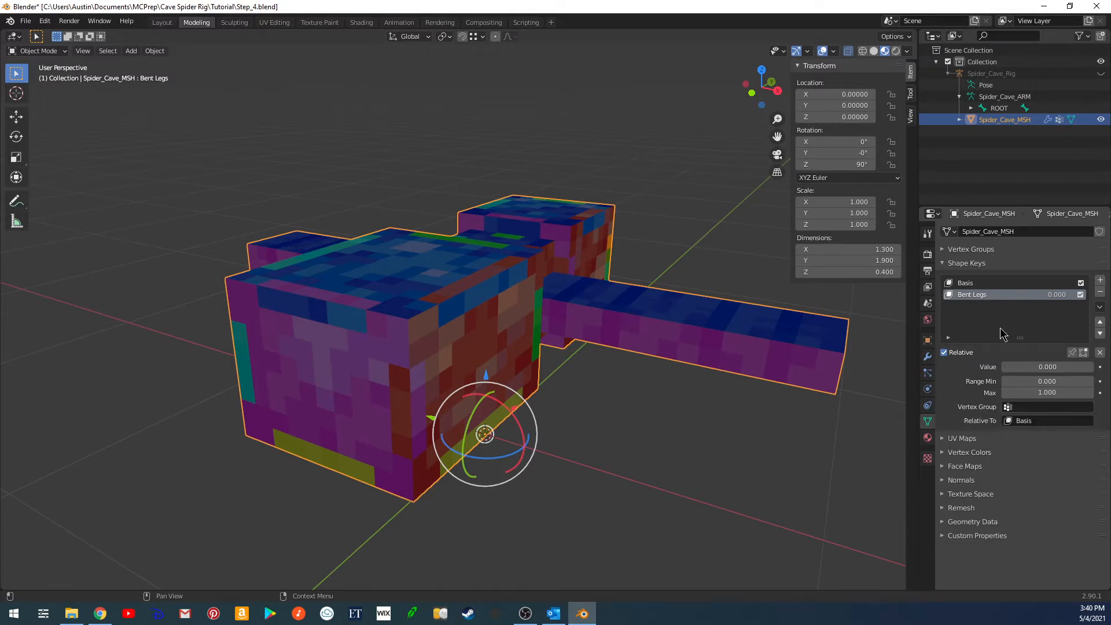
Rename the Bent Legs shape key as Bend Leg 1.R and limit it to the Leg_1_upper.R vertex group.
double_click(990, 297)
type("Bend Leg 1.R")
key("Return")
left_click(1024, 409)
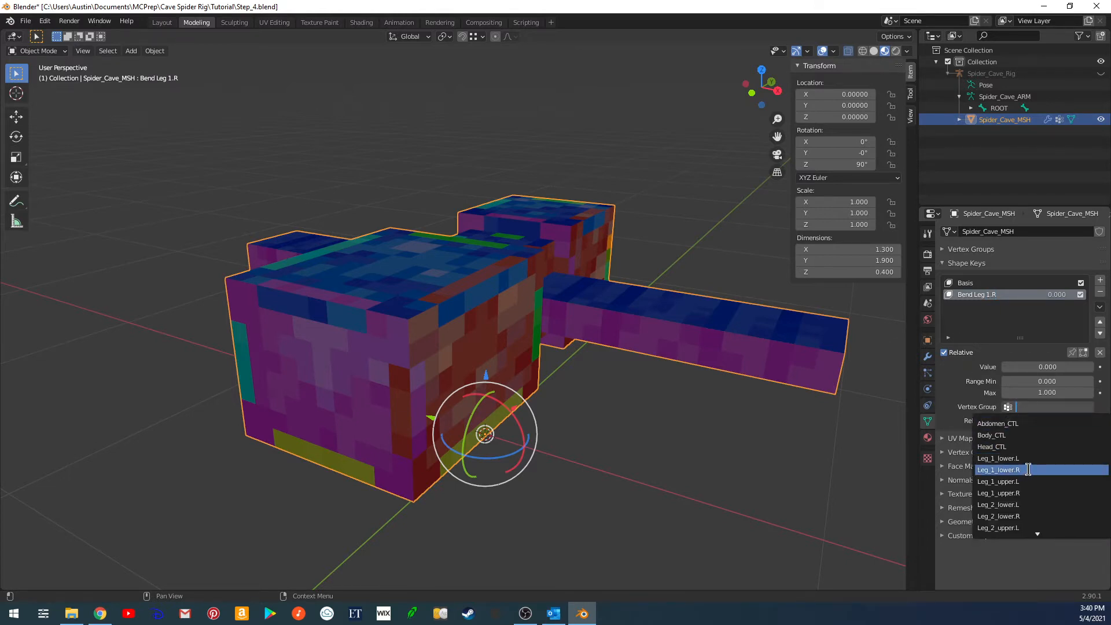
left_click(1029, 493)
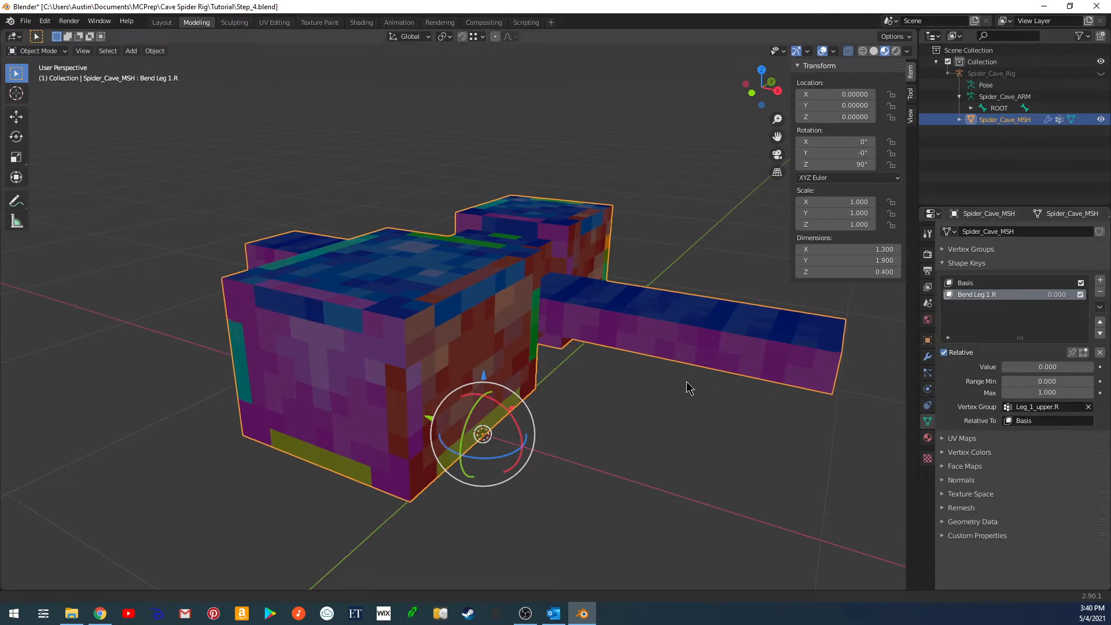
Show the model in wireframe and raise the Bend Leg 1.R shape key value to 1.000 to check the knee edges.
middle_click_drag(687, 384, 653, 393)
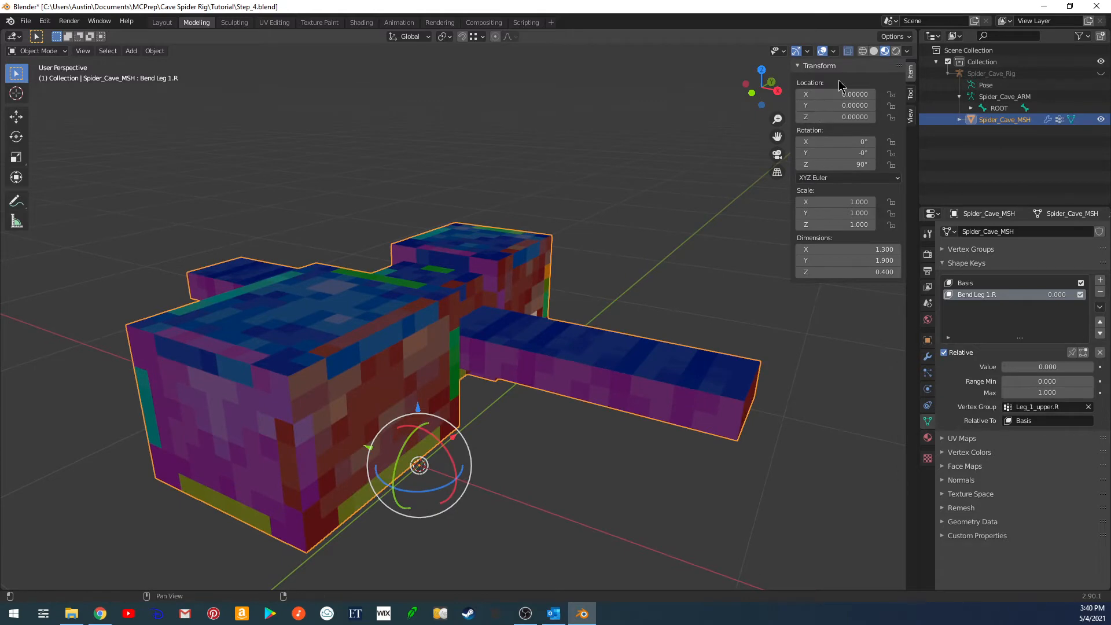
left_click(863, 51)
mouse_move(729, 208)
middle_mouse_down()
mouse_move(693, 248)
mouse_move(672, 319)
mouse_move(639, 336)
middle_mouse_up()
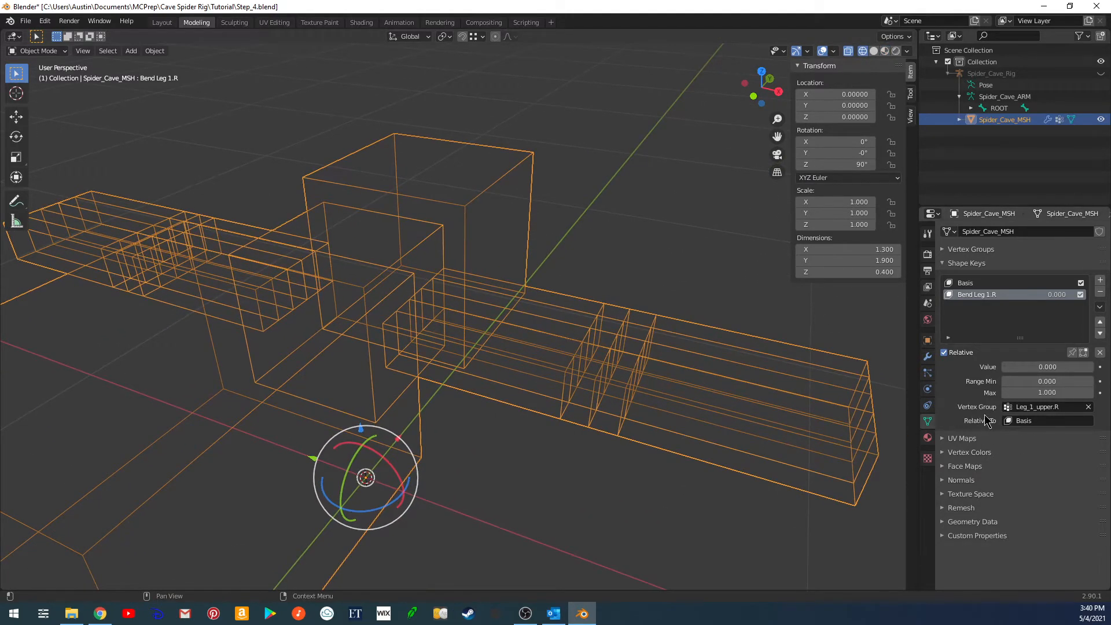
left_click_drag(1020, 366, 1094, 367)
middle_click_drag(806, 364, 728, 388)
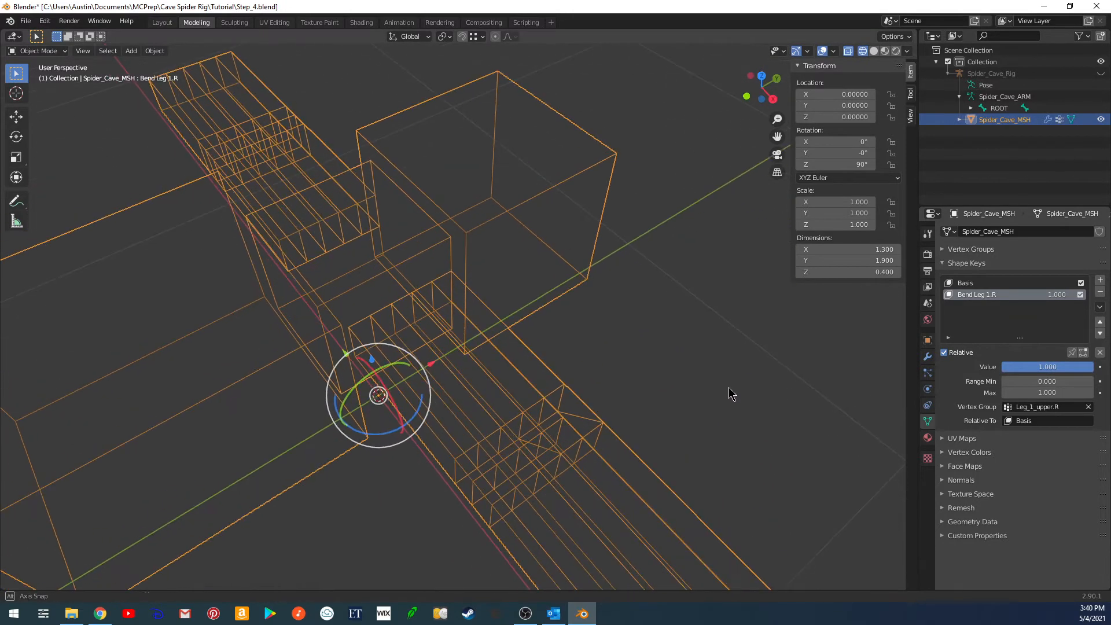
middle_click_drag(600, 441, 678, 398)
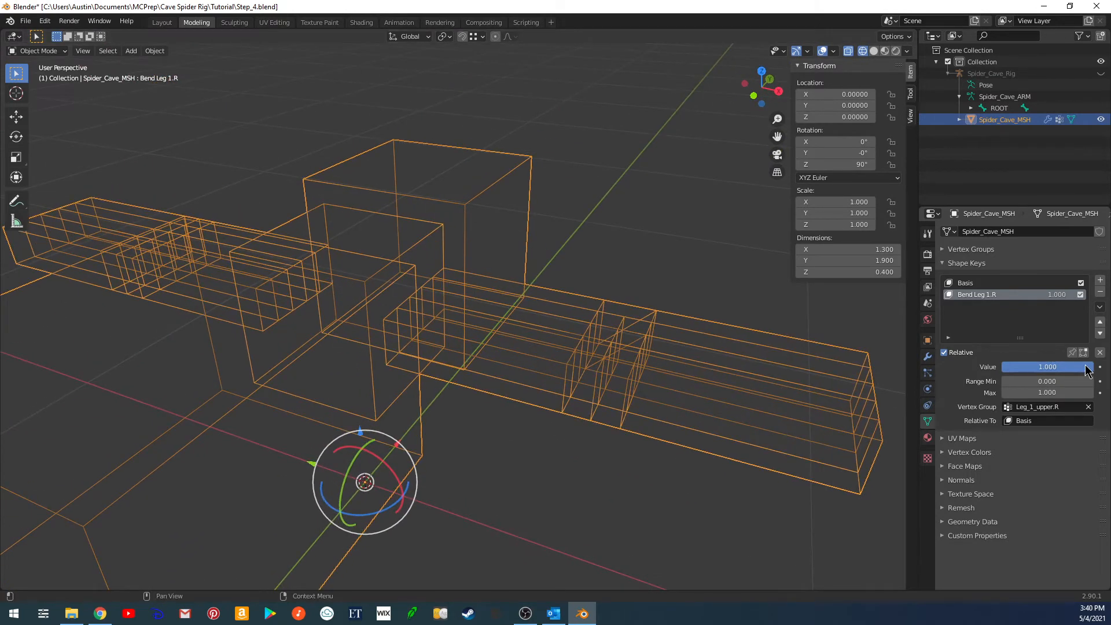
Test the Bend Leg 1.R deformation again by lowering its value to 0.000 and raising it back to 1.000.
left_click_drag(1086, 368, 997, 373)
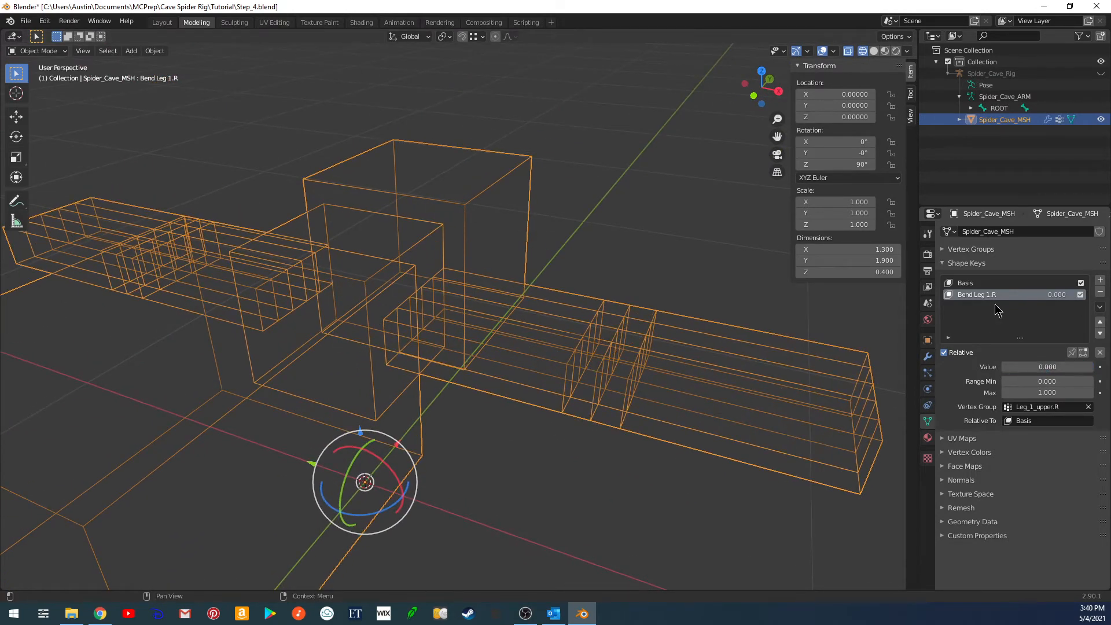
middle_click_drag(893, 317, 702, 344)
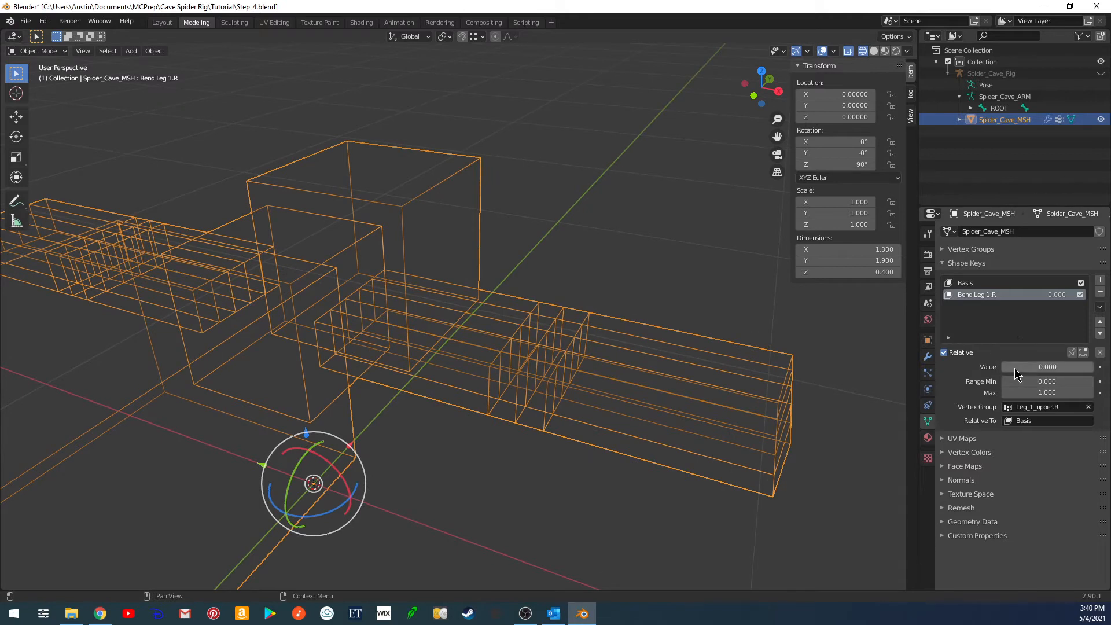
left_click_drag(1015, 374, 1098, 373)
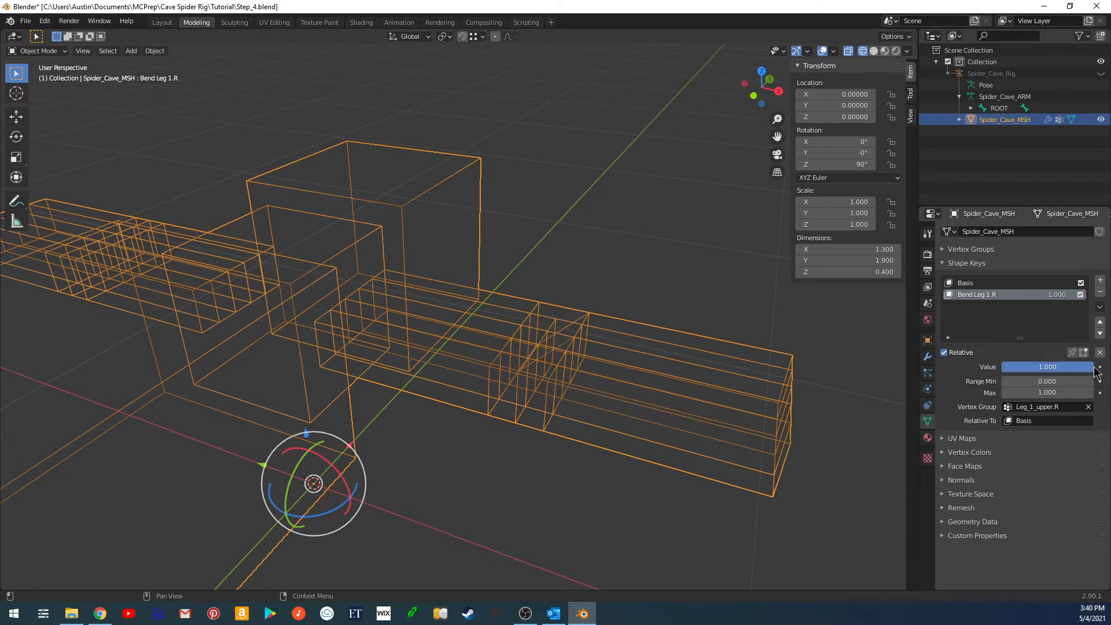
left_click(1099, 308)
middle_click_drag(600, 360, 622, 393, "shift")
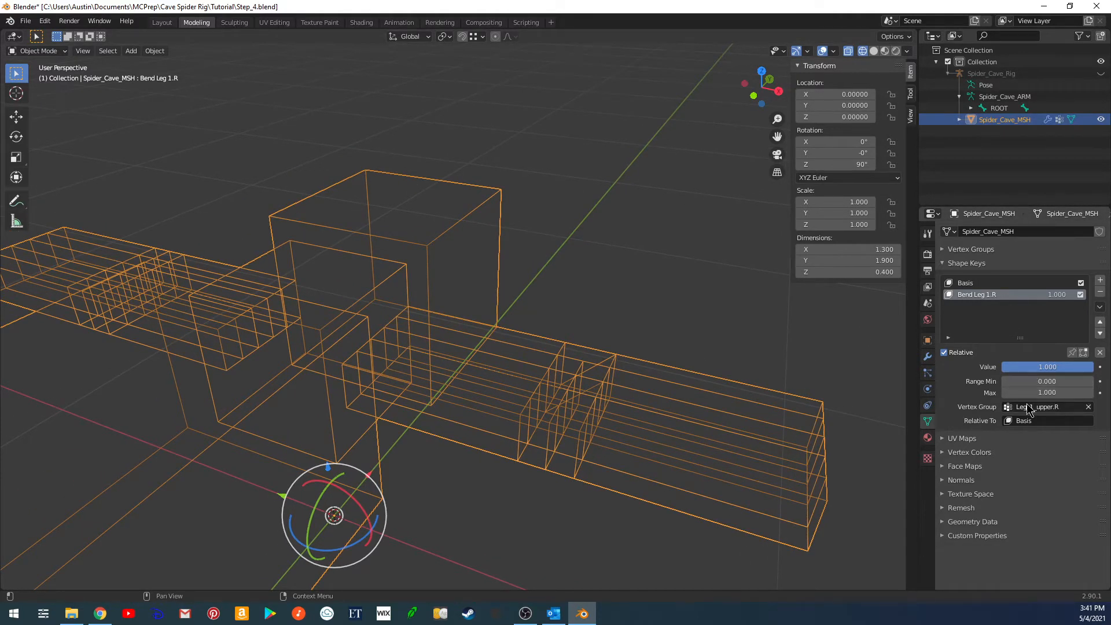
Clear the Bend Leg 1.R shape key's vertex group to compare the deformation, and reassign Leg_1_upper.R.
left_click(1088, 407)
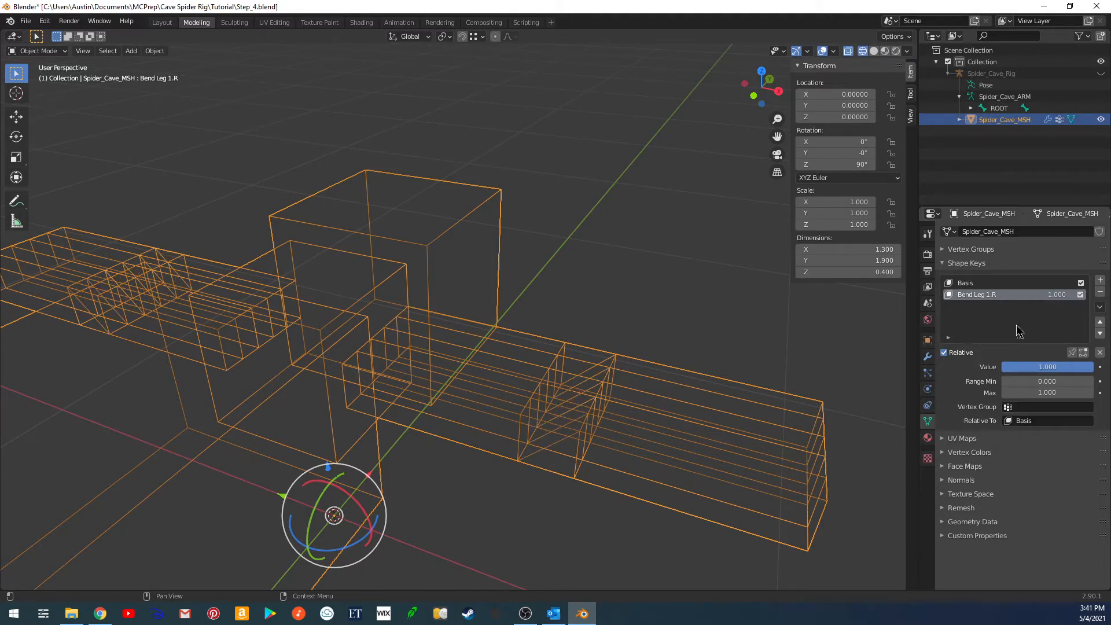
left_click(1033, 408)
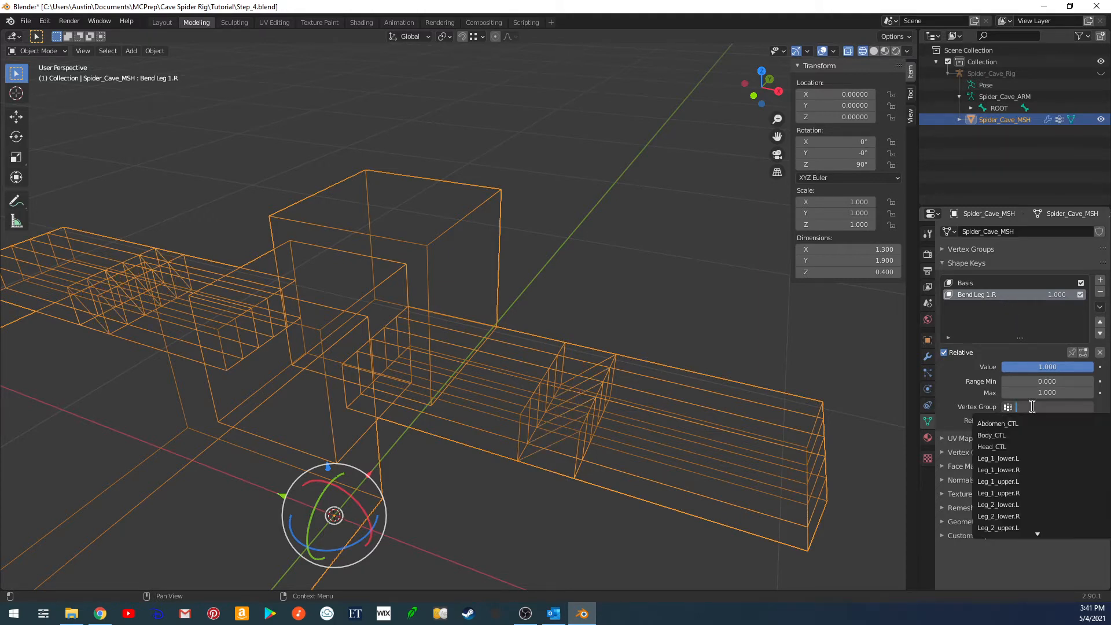
left_click(1026, 493)
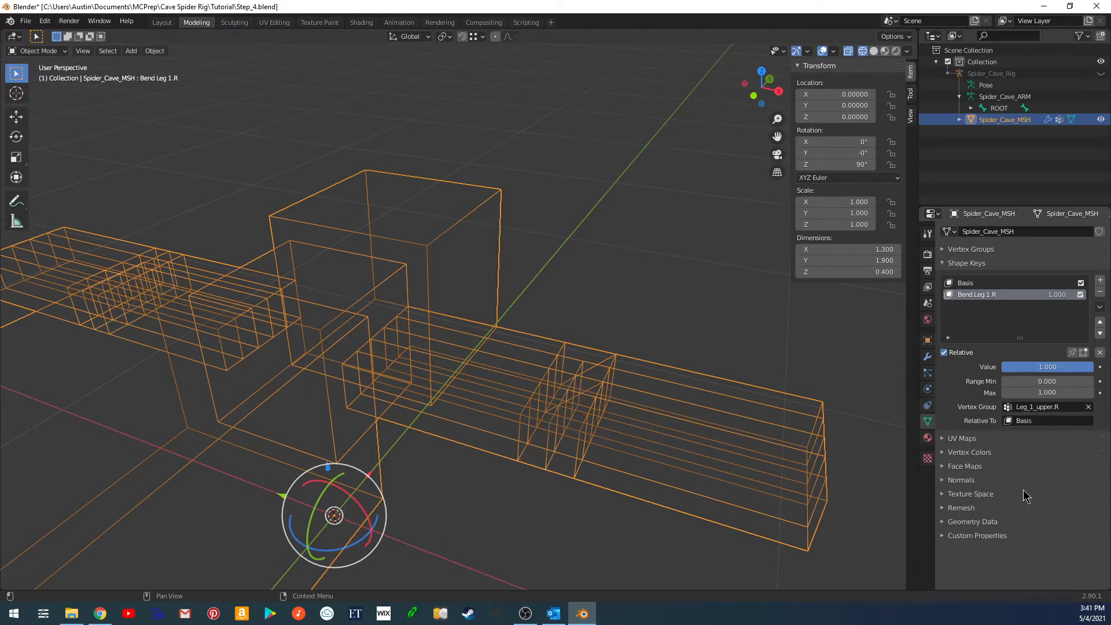
Rename the Bend Leg 1.R shape key as All Legs Bent.
double_click(977, 297)
type("All Legs Bent")
key("Return")
Create a new shape key from the current mix and name it Leg 1.R.
middle_click_drag(716, 380, 599, 332)
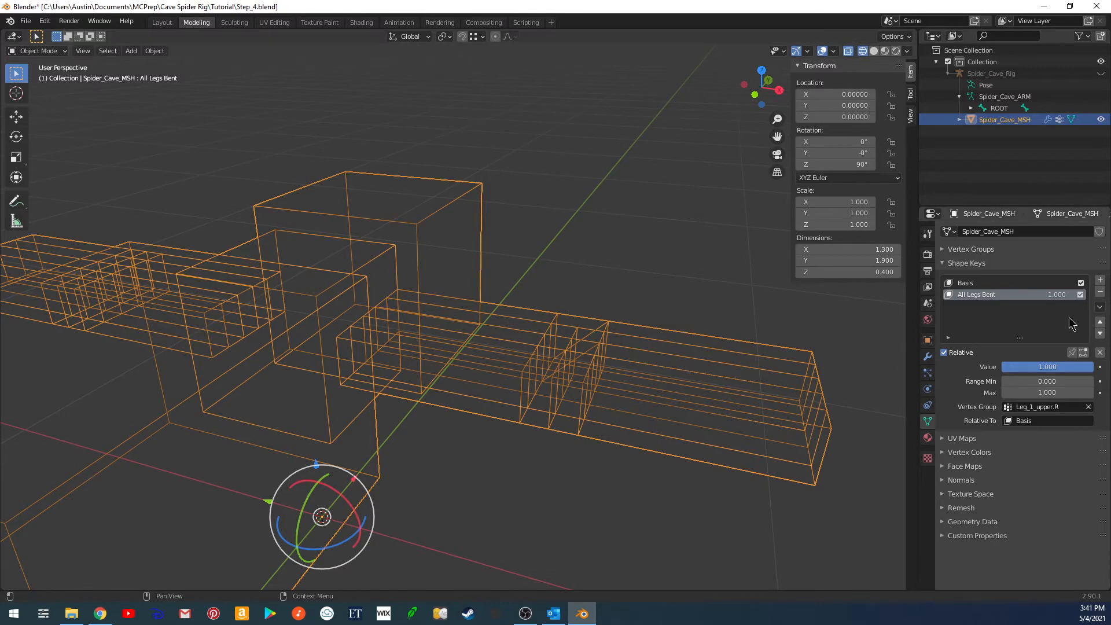
middle_click_drag(669, 359, 624, 358)
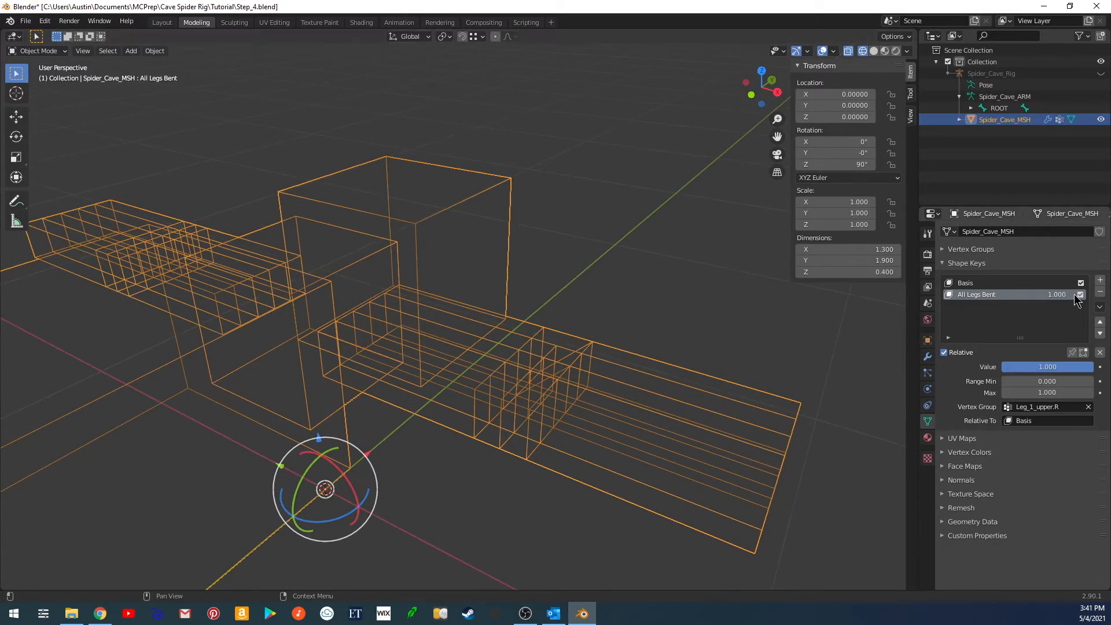
left_click(1099, 308)
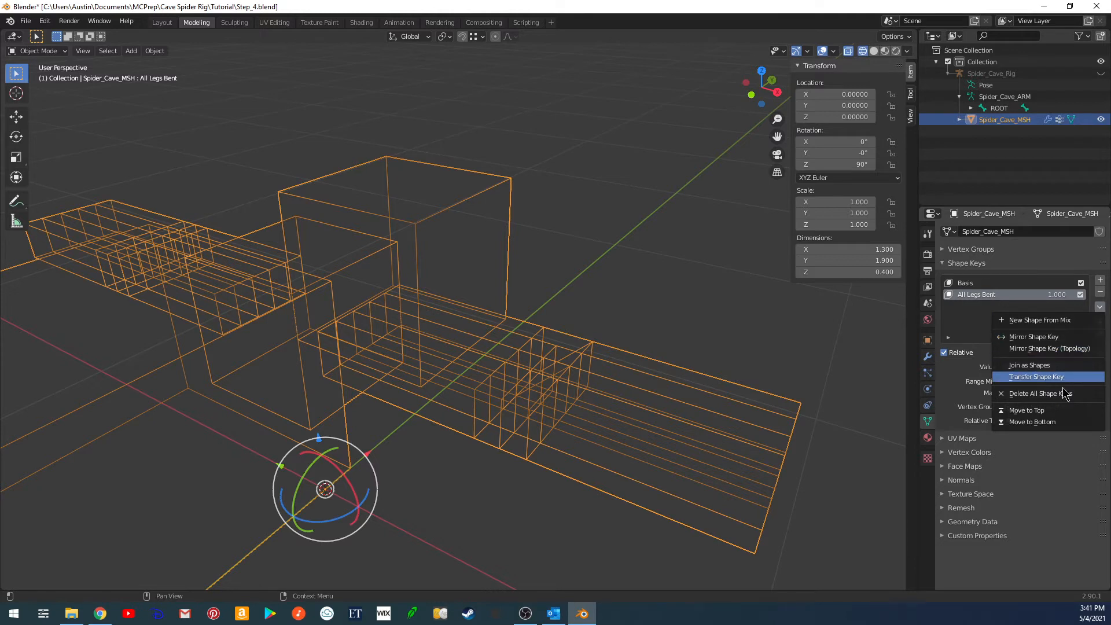
left_click(1036, 321)
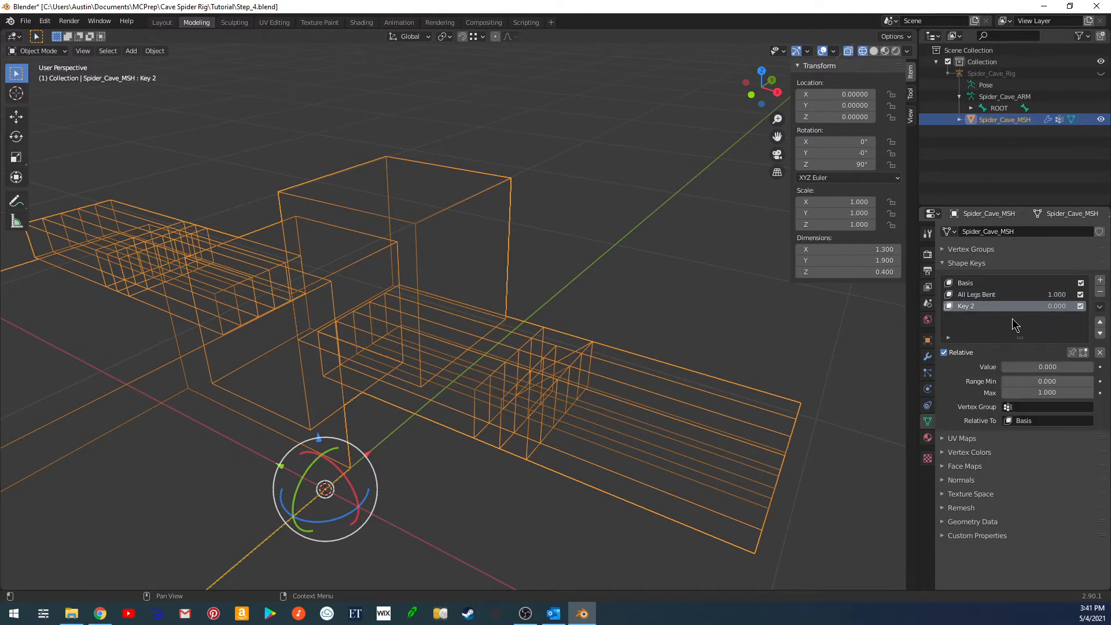
double_click(969, 307)
type("Leg 1.R")
key("Return")
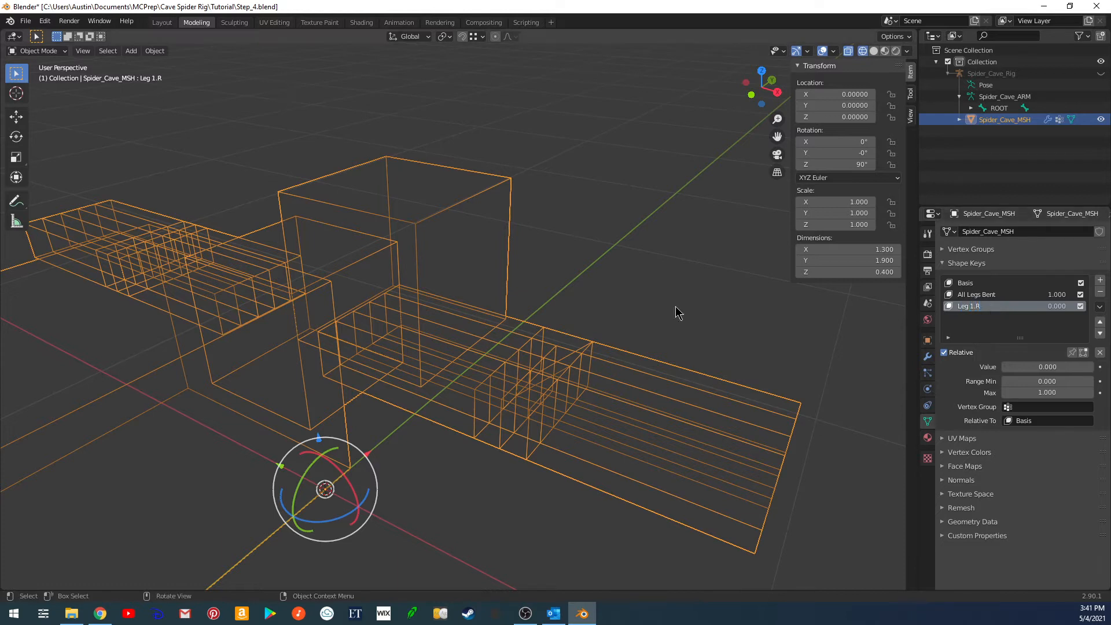
Disable the All Legs Bent shape key and limit Leg 1.R to the Leg_1_upper.R vertex group.
middle_click_drag(676, 311, 609, 303)
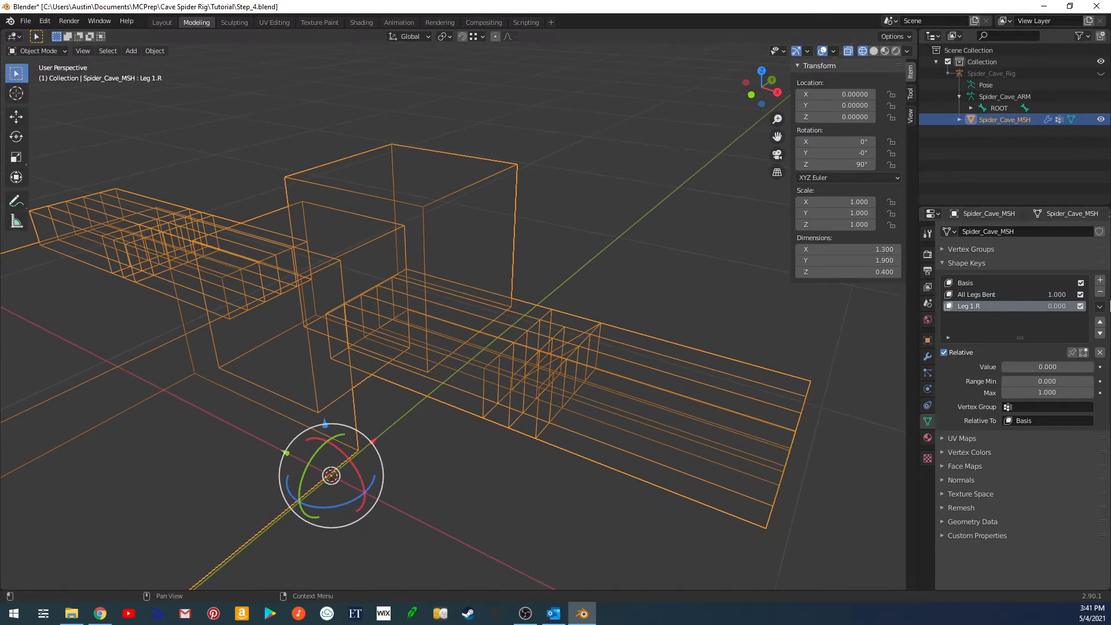
left_click(1081, 295)
left_click(1040, 408)
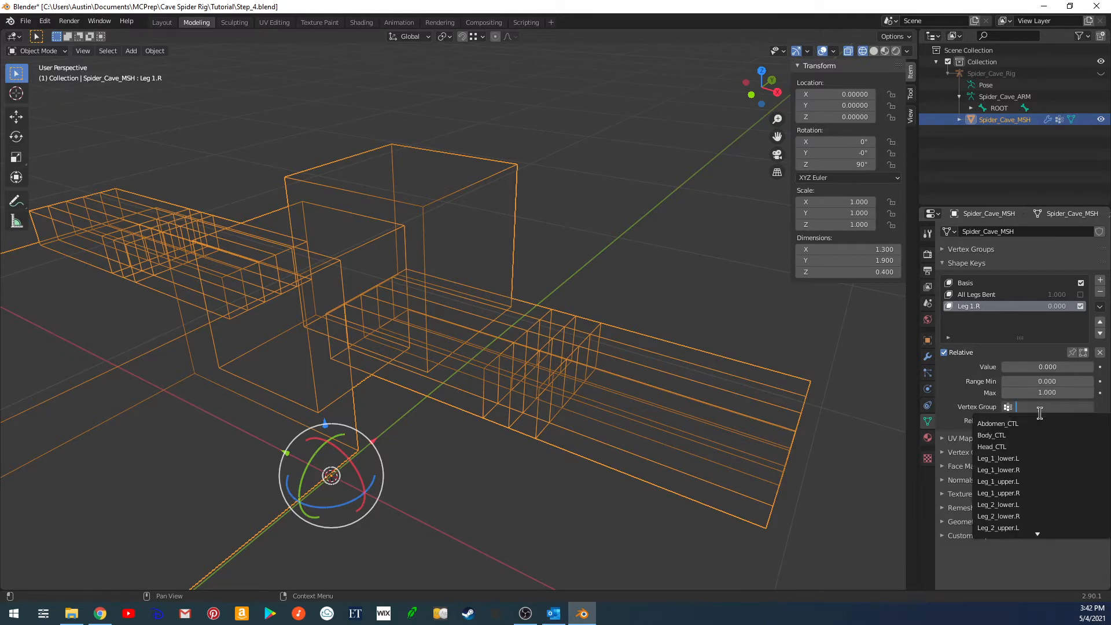
left_click(1034, 493)
middle_click_drag(550, 362, 566, 360, "shift")
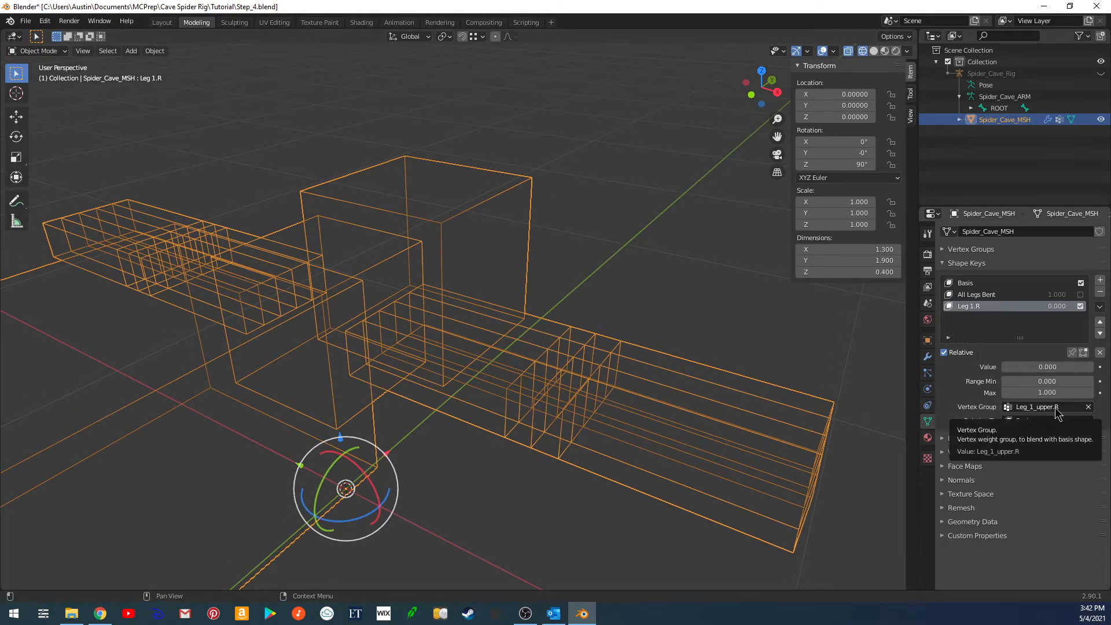
Disable Leg 1.R, re-enable All Legs Bent and limit it to the Leg_2_upper.R vertex group.
left_click(985, 295)
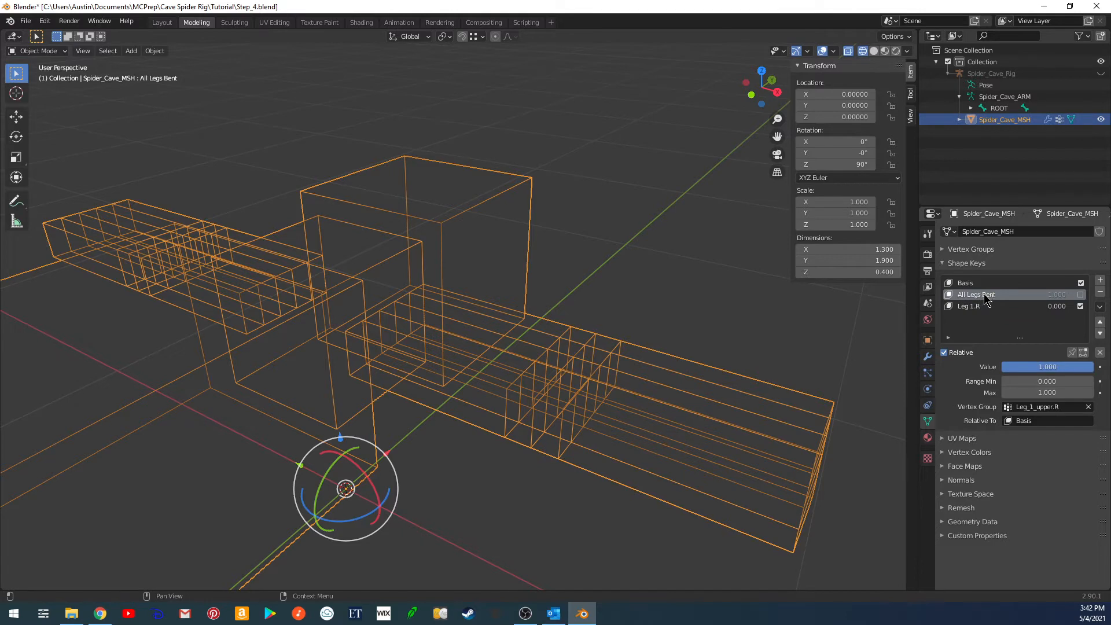
left_click(1081, 307)
left_click(1081, 295)
left_click(1042, 408)
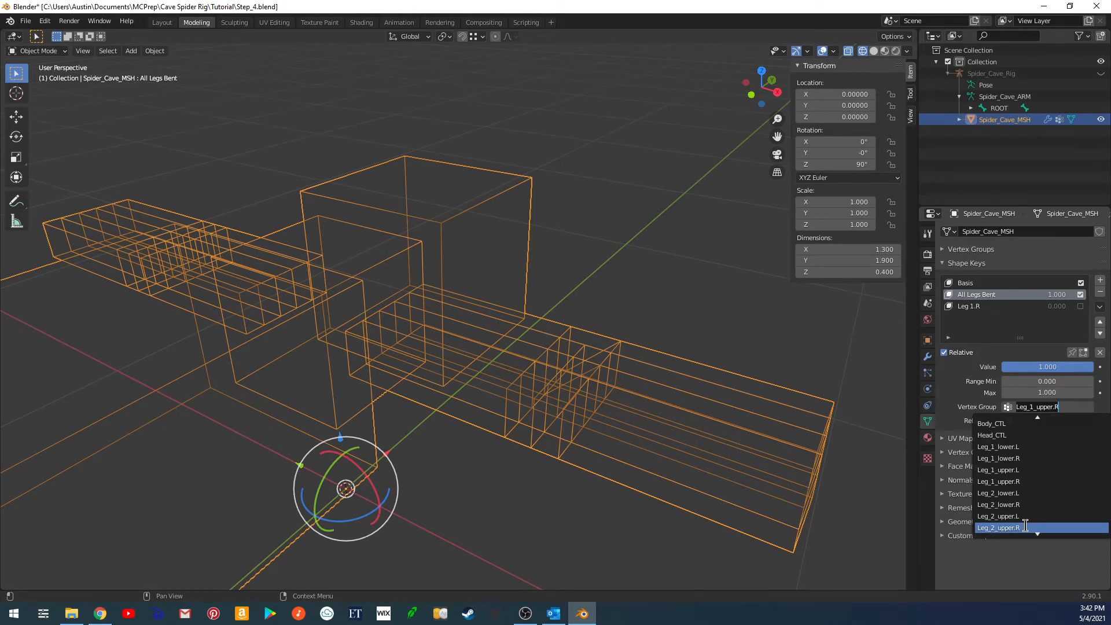
scroll(1026, 525, "down", 1)
left_click(1026, 526)
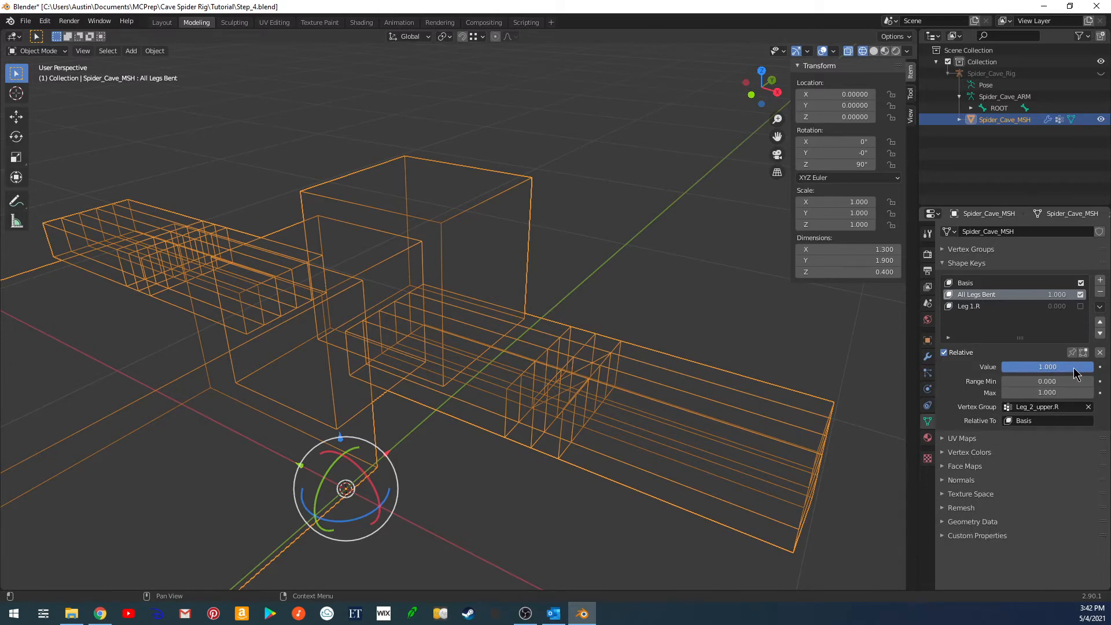
Create a new shape key from the Leg_2_upper.R mix and name it Leg 2.R.
mouse_move(634, 397)
middle_mouse_down()
mouse_move(645, 416)
mouse_move(615, 385)
mouse_move(638, 408)
middle_mouse_up()
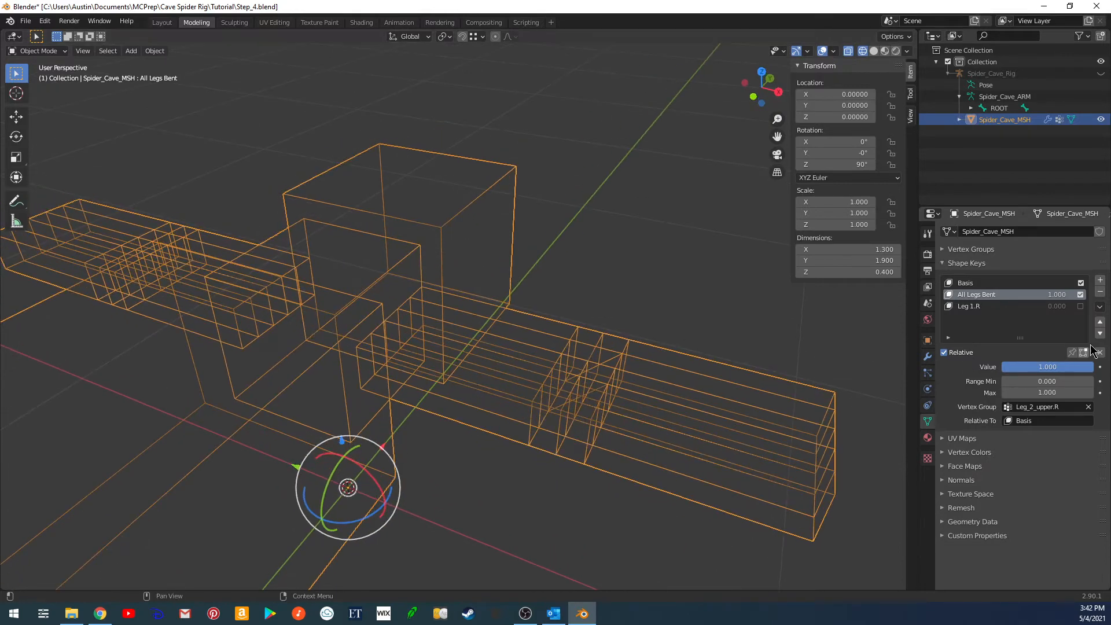
left_click(1100, 307)
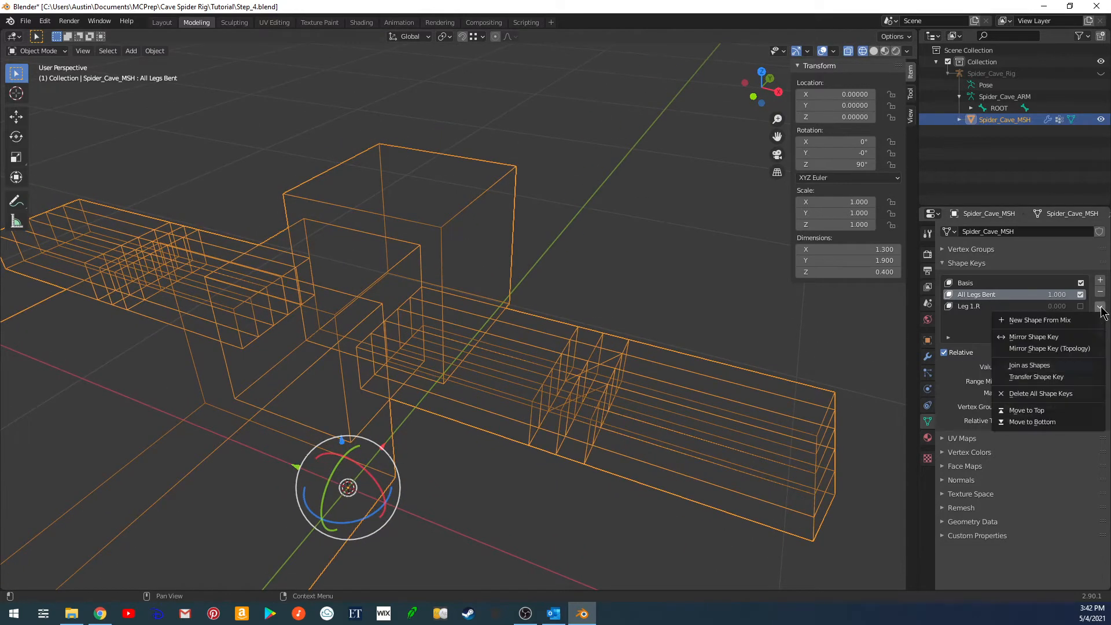
left_click(1045, 320)
double_click(968, 318)
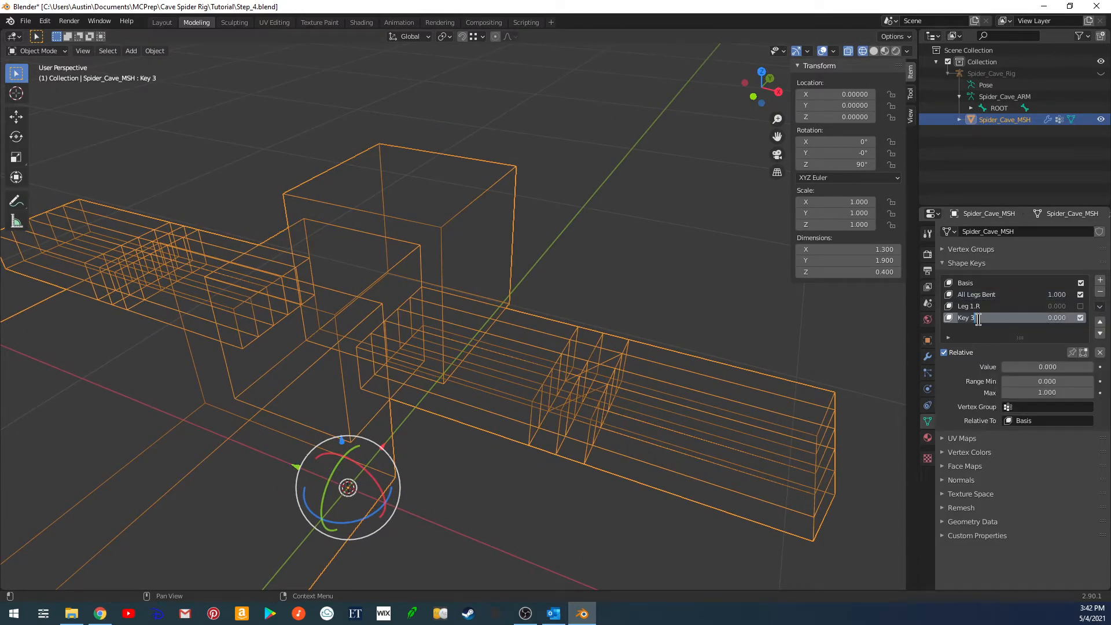
type("Leg 2.R")
key("Return")
Disable All Legs Bent and raise the Leg 2.R shape key value to 1.000 to test its bend.
left_click(1080, 317)
left_click(1081, 294)
left_click_drag(1034, 367, 1092, 367)
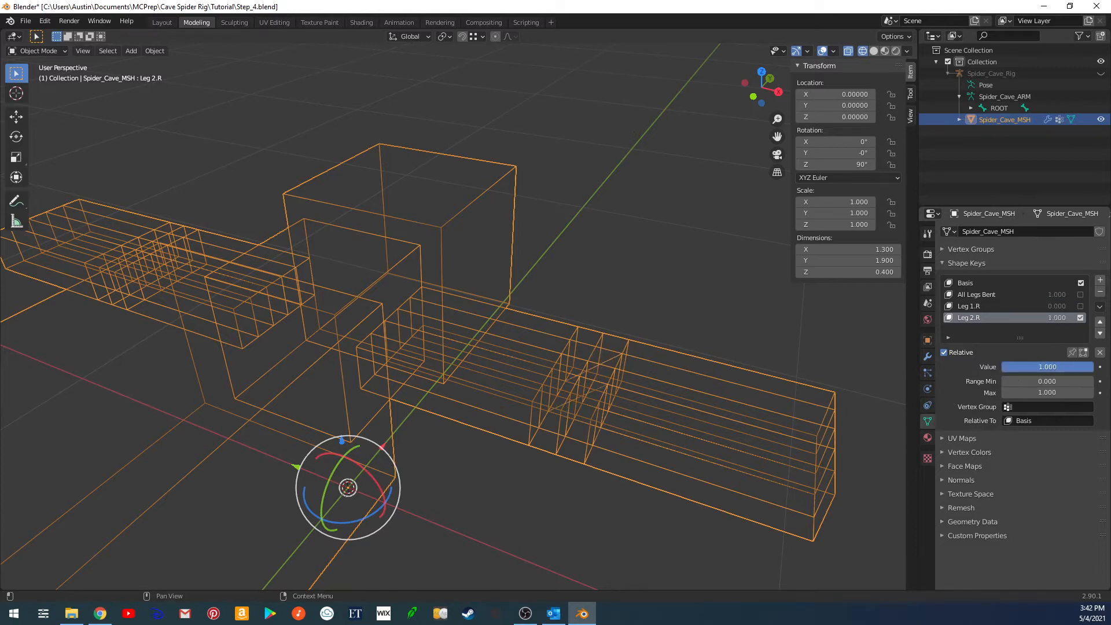
Enable Leg 1.R, clear its vertex group, and test its bend by raising the value to 1.000 and lowering it to 0.000.
left_click(984, 306)
mouse_move(1016, 369)
left_mouse_down()
mouse_move(1093, 367)
mouse_move(1003, 367)
mouse_move(1094, 367)
mouse_move(1007, 367)
left_mouse_up()
left_click(1080, 306)
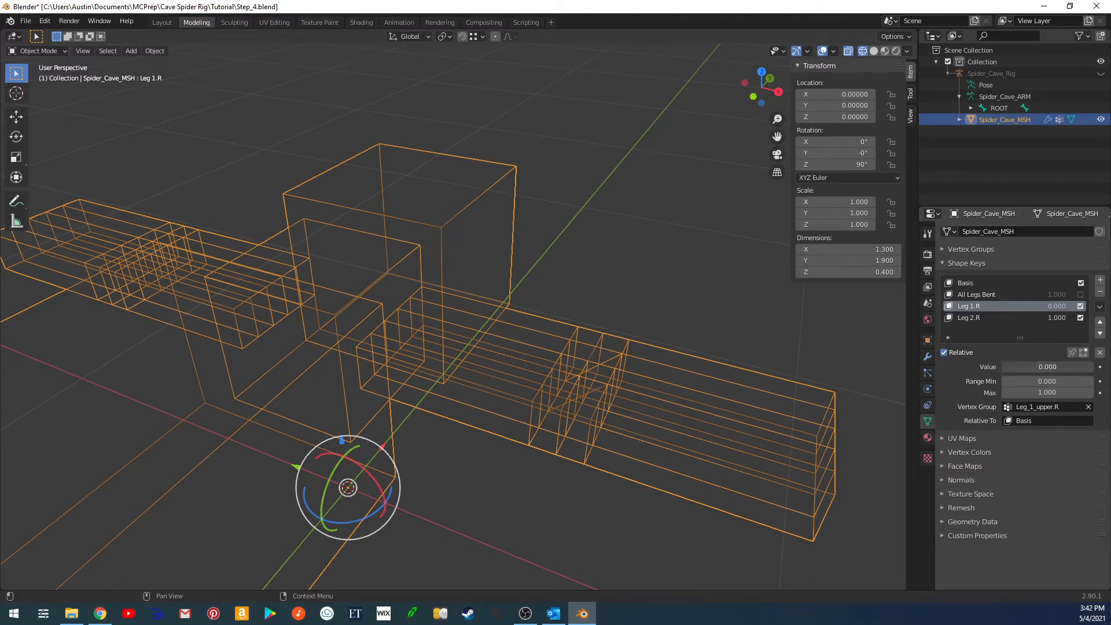
left_click(1089, 407)
left_click_drag(1006, 367, 1094, 367)
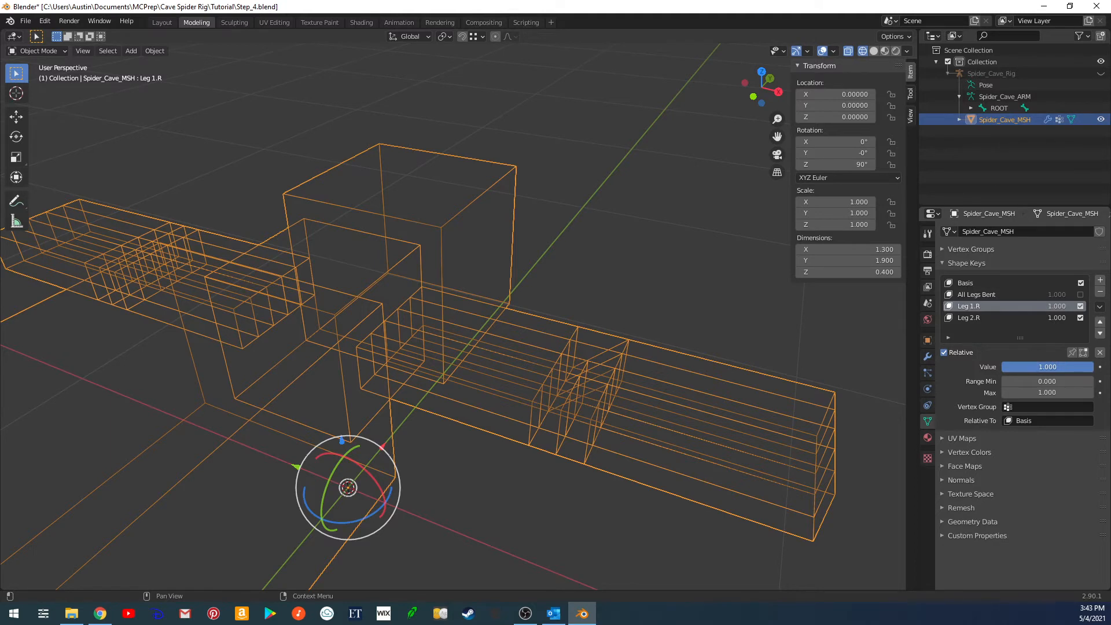
left_click_drag(1092, 368, 1004, 367)
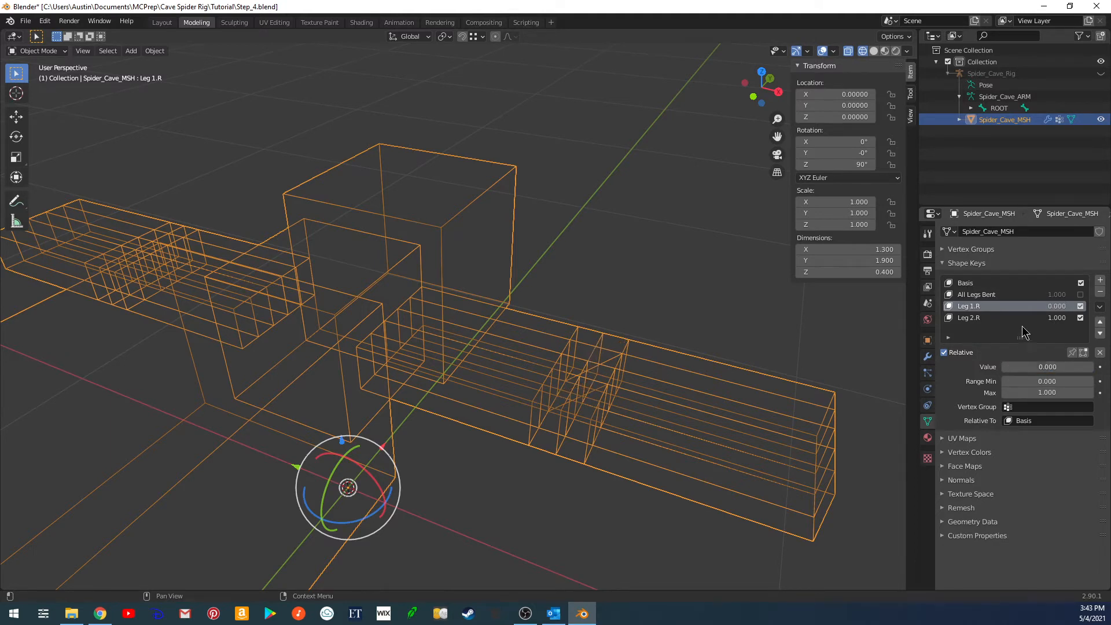
Set the Leg 2.R shape key value to 0.000 and disable both the Leg 1.R and Leg 2.R keys.
left_click(969, 317)
left_click(971, 307)
mouse_move(1013, 367)
left_mouse_down()
mouse_move(1053, 367)
mouse_move(1005, 367)
left_mouse_up()
left_click(969, 318)
left_click(1081, 317)
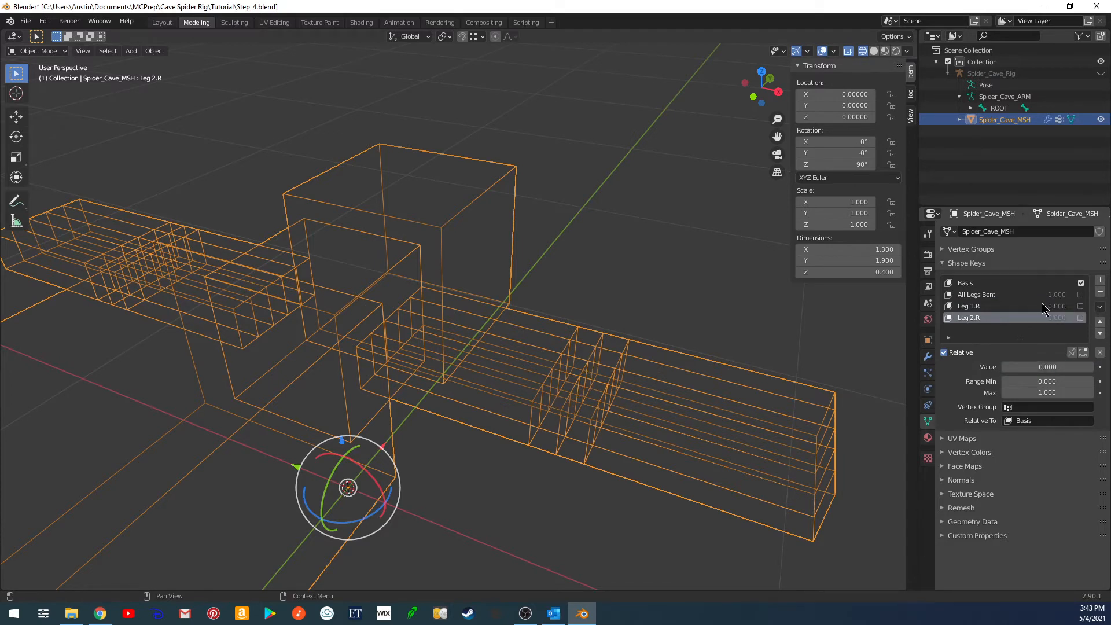
Re-enable the All Legs Bent shape key and change its vertex group to Leg_3_upper.R.
left_click(995, 295)
left_click(1081, 295)
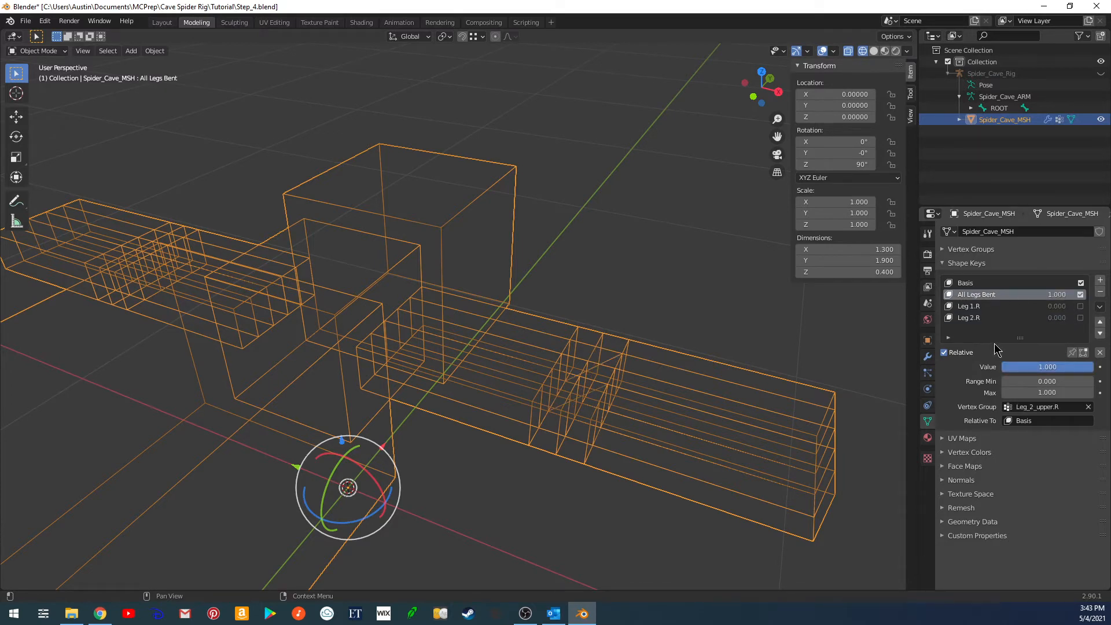
middle_click_drag(698, 355, 620, 385)
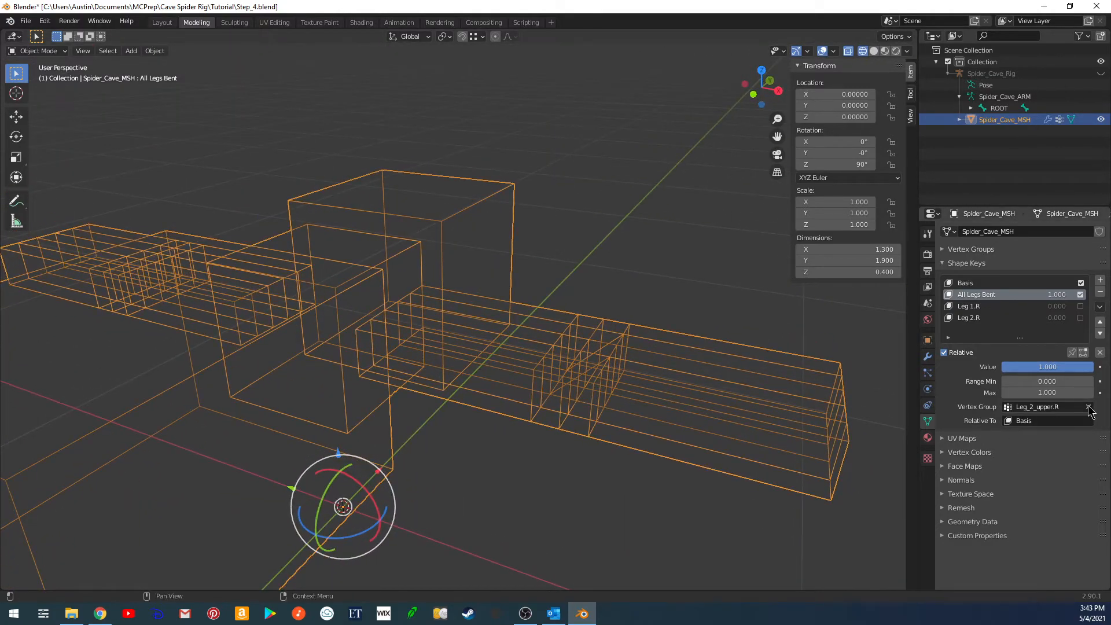
left_click(1039, 408)
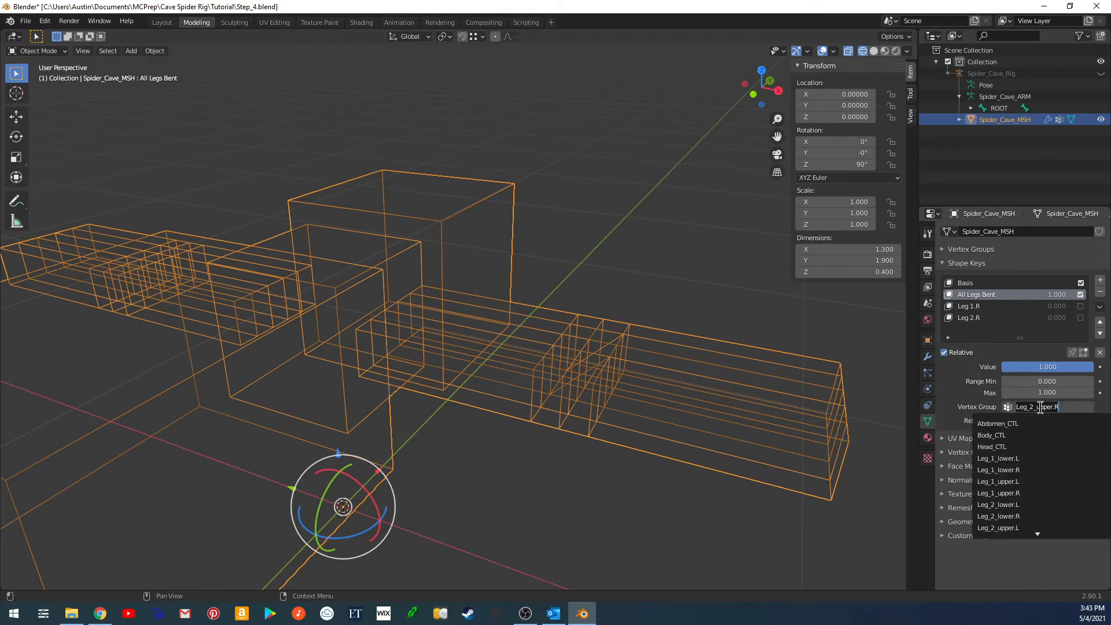
key("Escape")
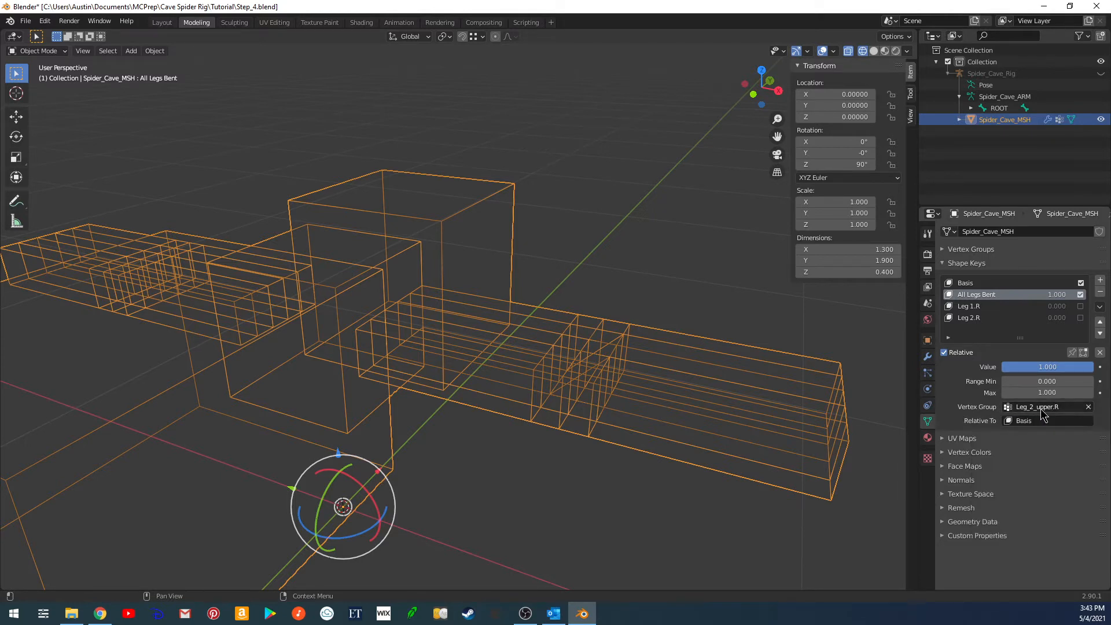
left_click(1033, 406)
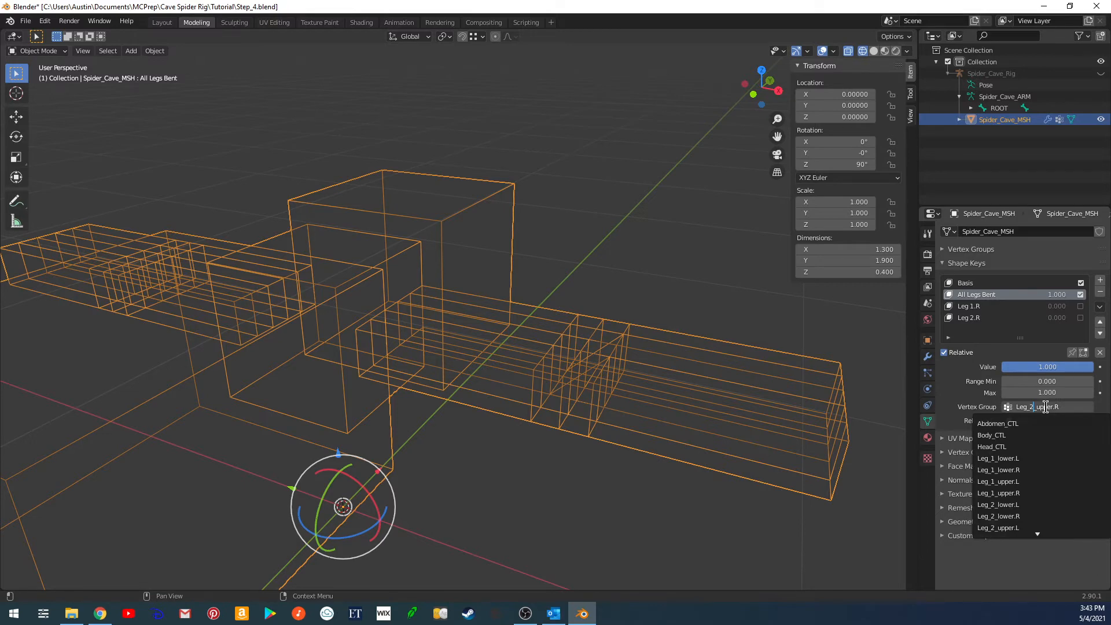
key("BackSpace")
type("3")
key("Return")
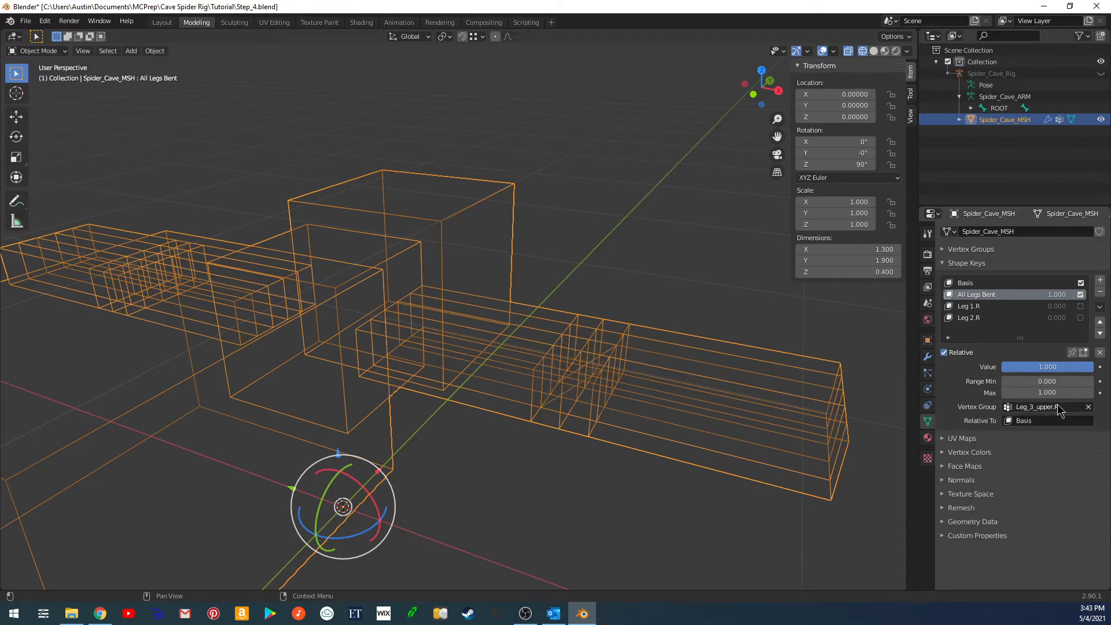
Create a new shape key from the Leg_3_upper.R mix and name it Leg 3.R.
middle_click_drag(628, 359, 613, 376)
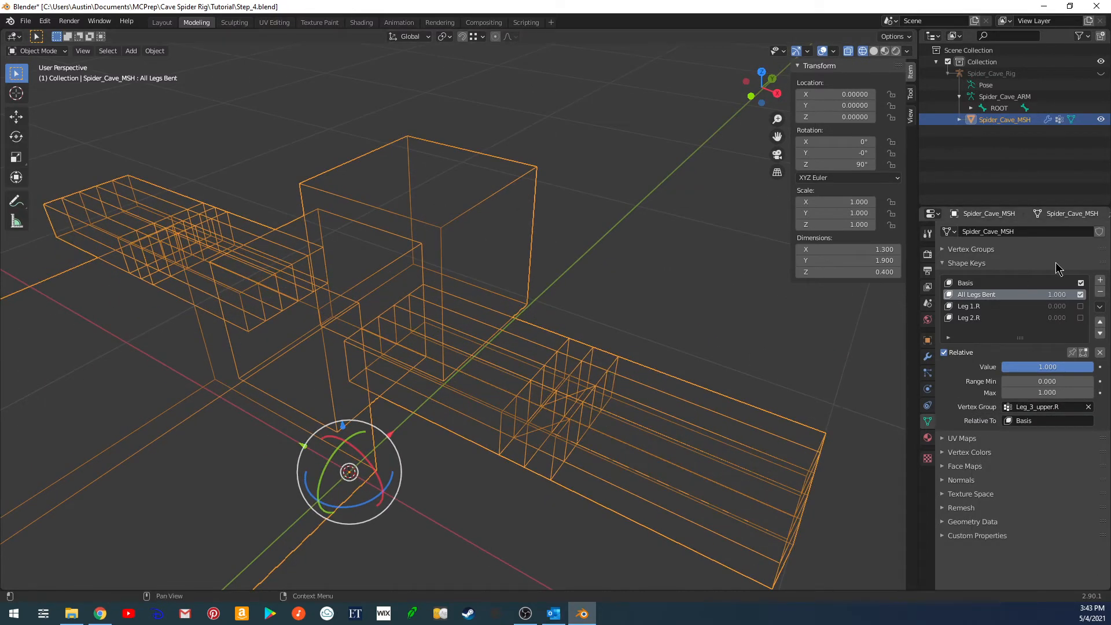
left_click(1100, 309)
left_click(1039, 320)
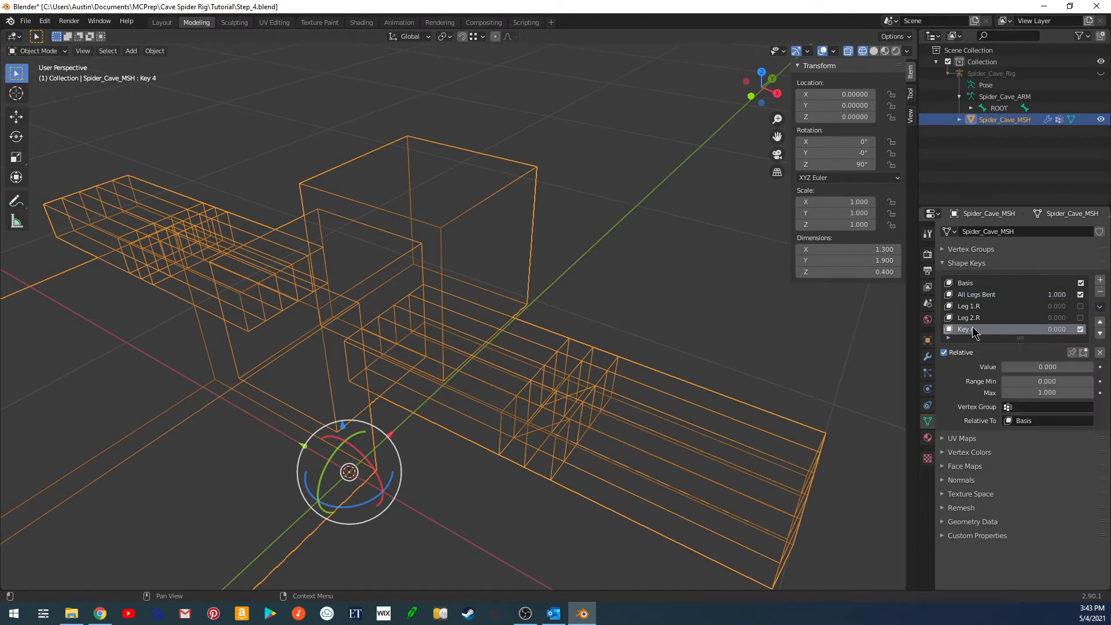
double_click(968, 329)
type("Leg 3.R")
key("Return")
Disable the Leg 3.R shape key, keep All Legs Bent enabled and change its vertex group to Leg_4_upper.R.
left_click(1080, 294)
left_click(995, 296)
left_click(1081, 295)
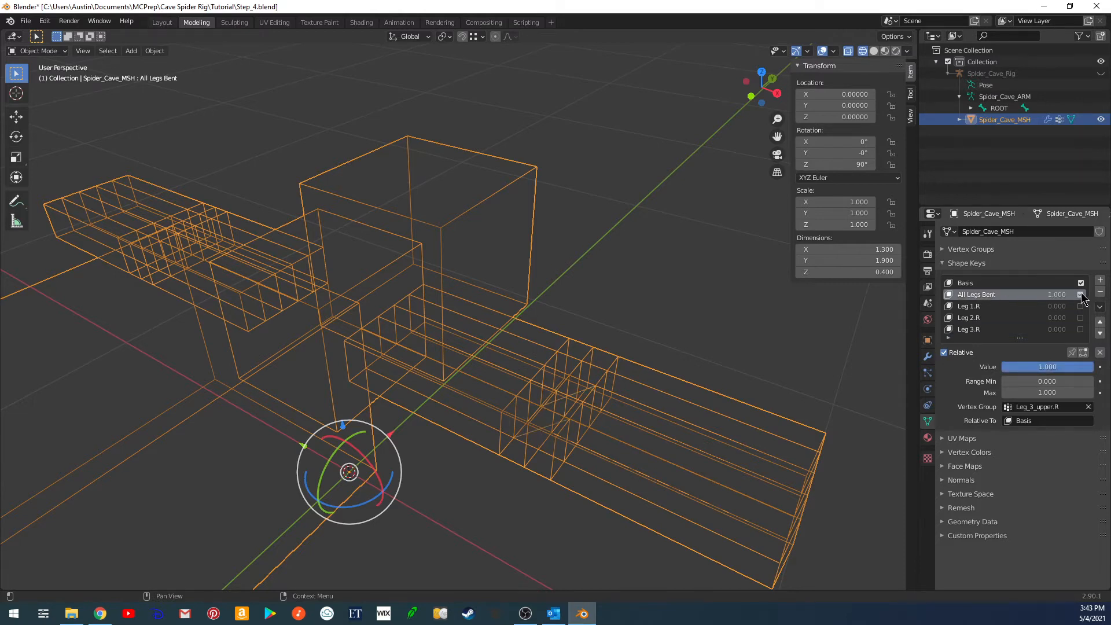
left_click(1040, 406)
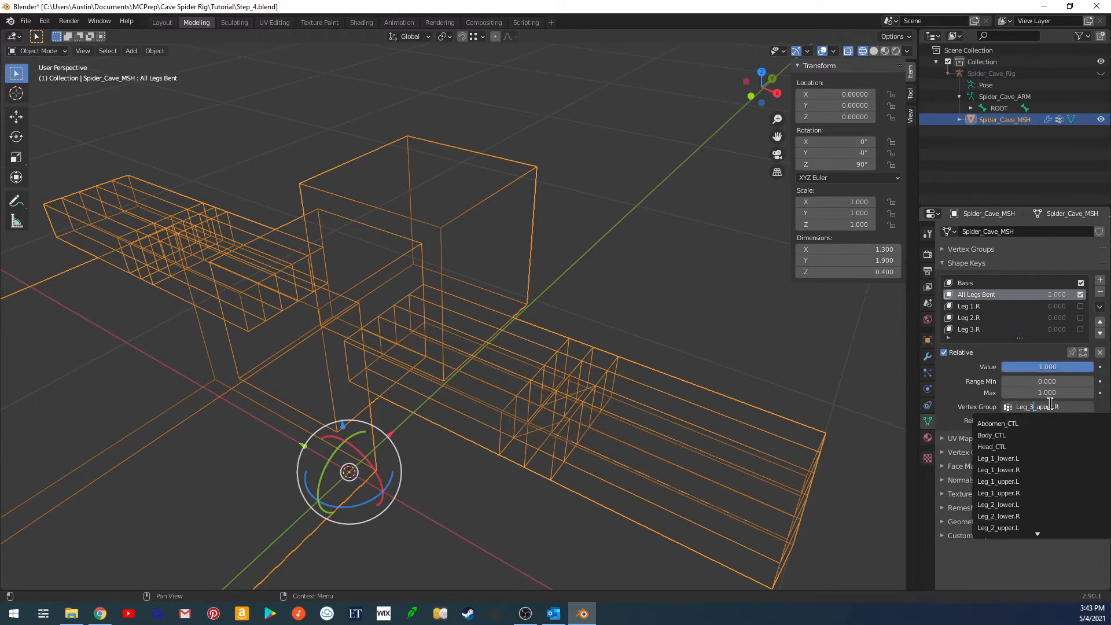
key("BackSpace")
type("4")
key("Return")
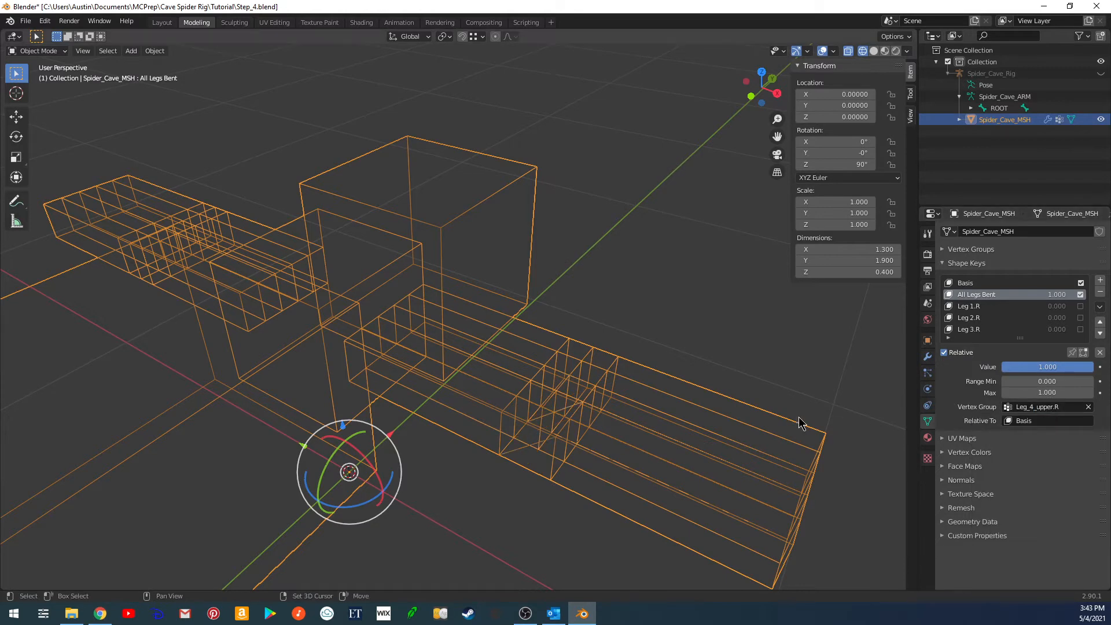
Create a new shape key from the Leg_4_upper.R mix and name it Leg 4.R.
middle_click_drag(752, 421, 759, 388, "shift")
mouse_move(639, 391)
middle_mouse_down()
mouse_move(639, 371)
mouse_move(640, 395)
middle_mouse_up()
left_click(1101, 306)
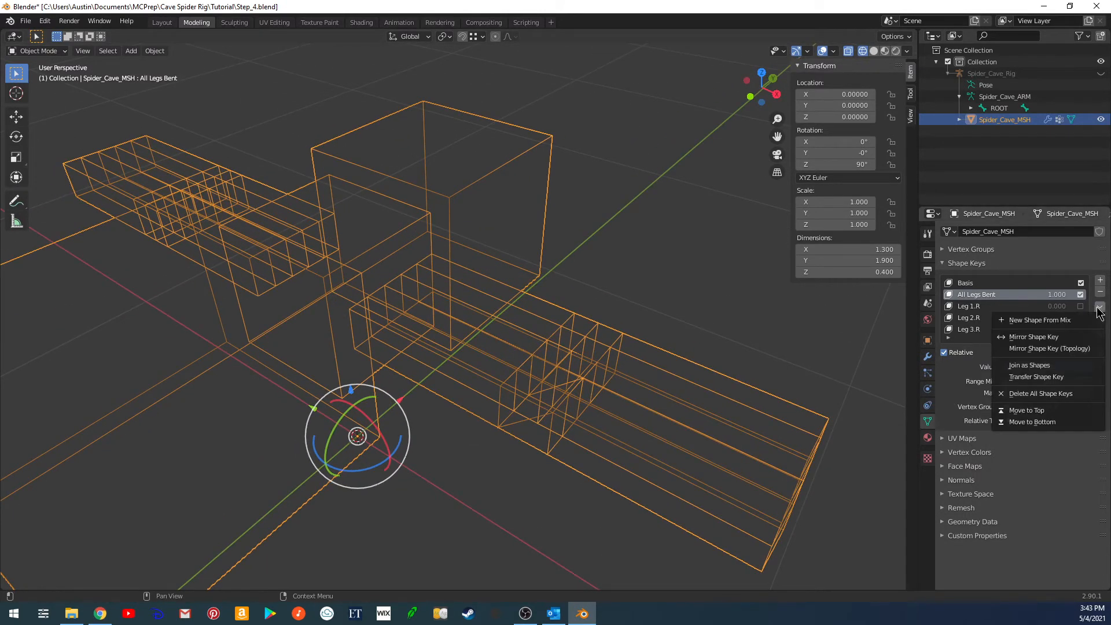
left_click(1040, 320)
double_click(978, 330)
type("L")
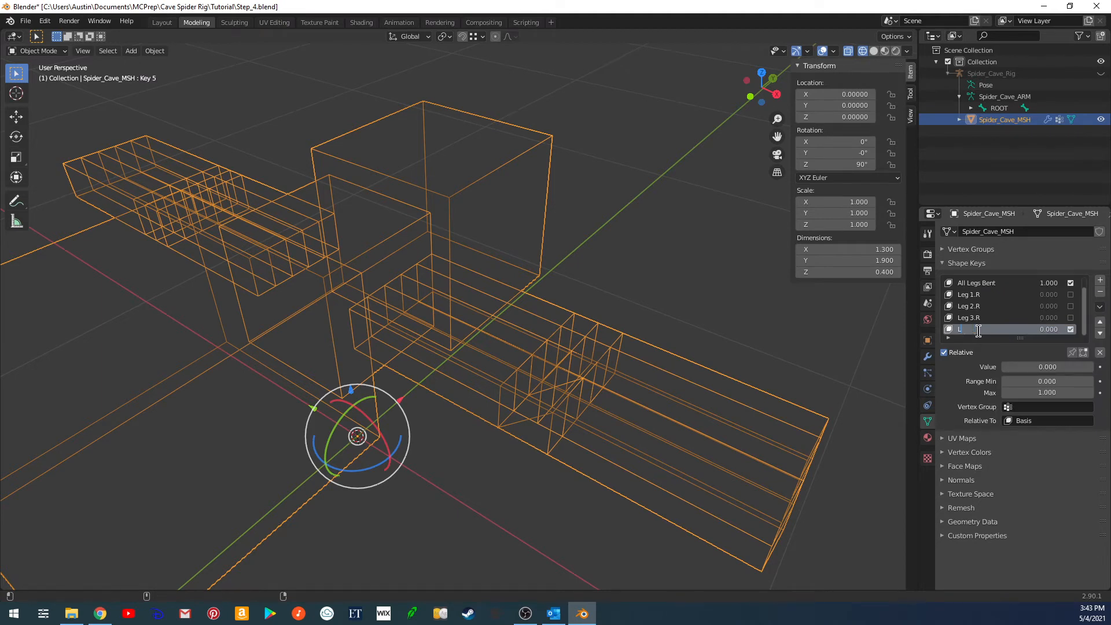
type("eg 4.R")
key("Return")
Change the All Legs Bent shape key's vertex group to Leg_1_upper.L.
scroll(1021, 324, "up", 1)
left_click(995, 295)
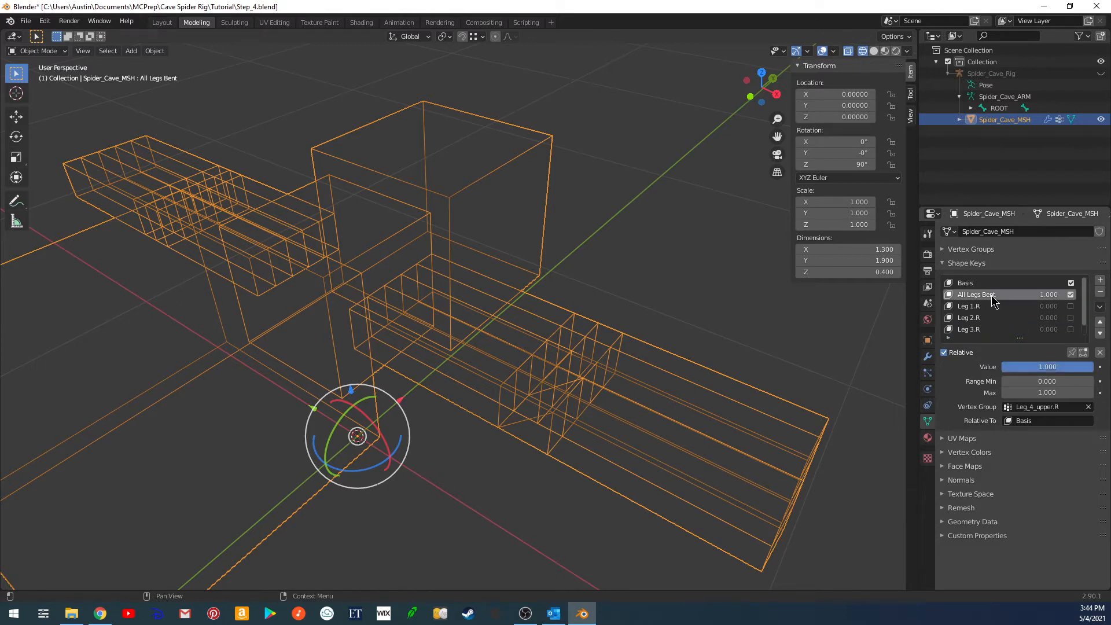
left_click(1034, 407)
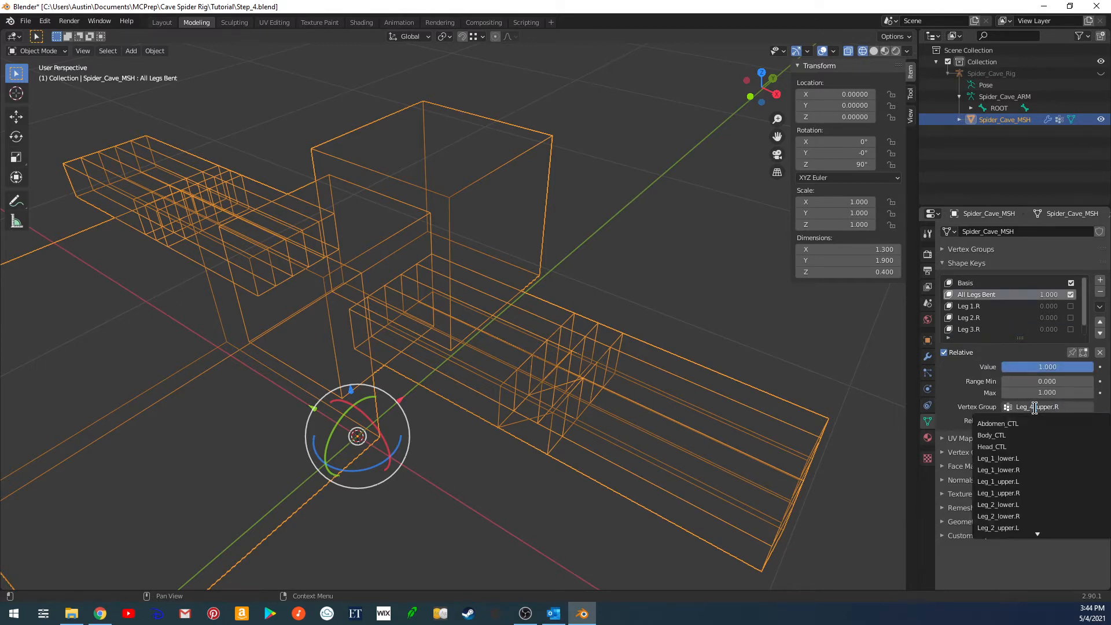
key("BackSpace")
type("1")
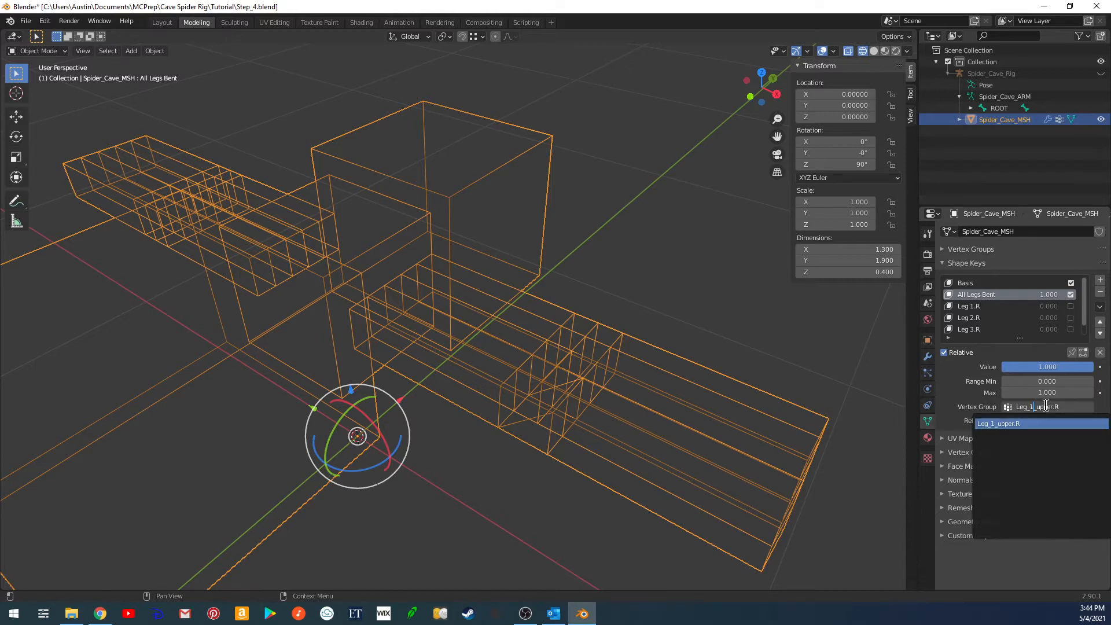
key("BackSpace")
type("L")
key("Return")
Create a new shape key from the Leg_1_upper.L mix and name it Leg 1.L.
middle_click_drag(840, 422, 426, 336)
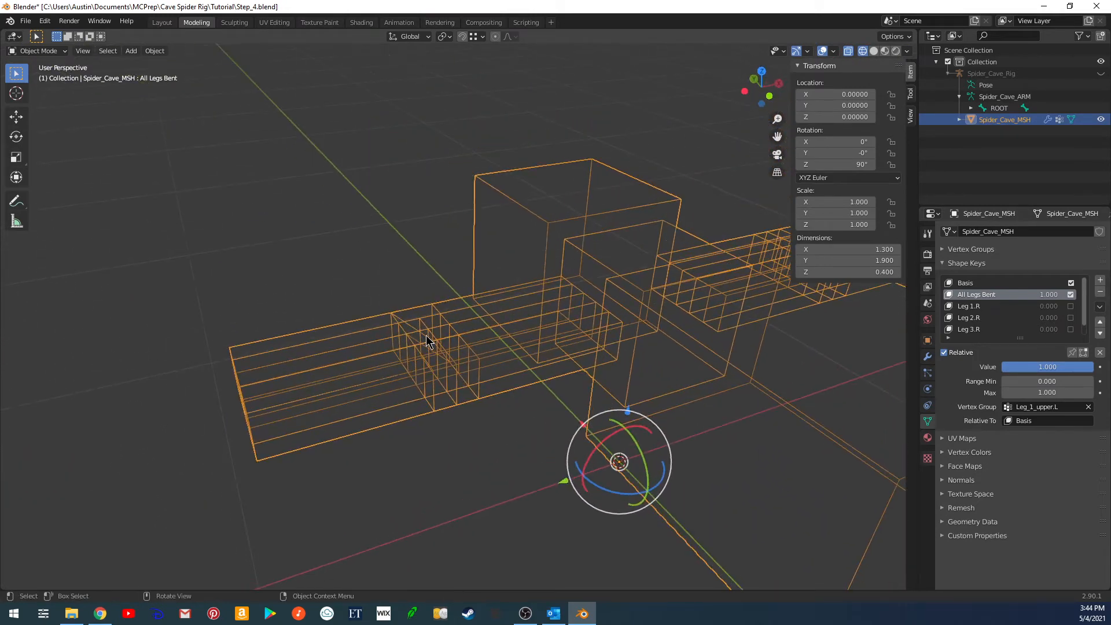
left_click(1101, 307)
left_click(1051, 319)
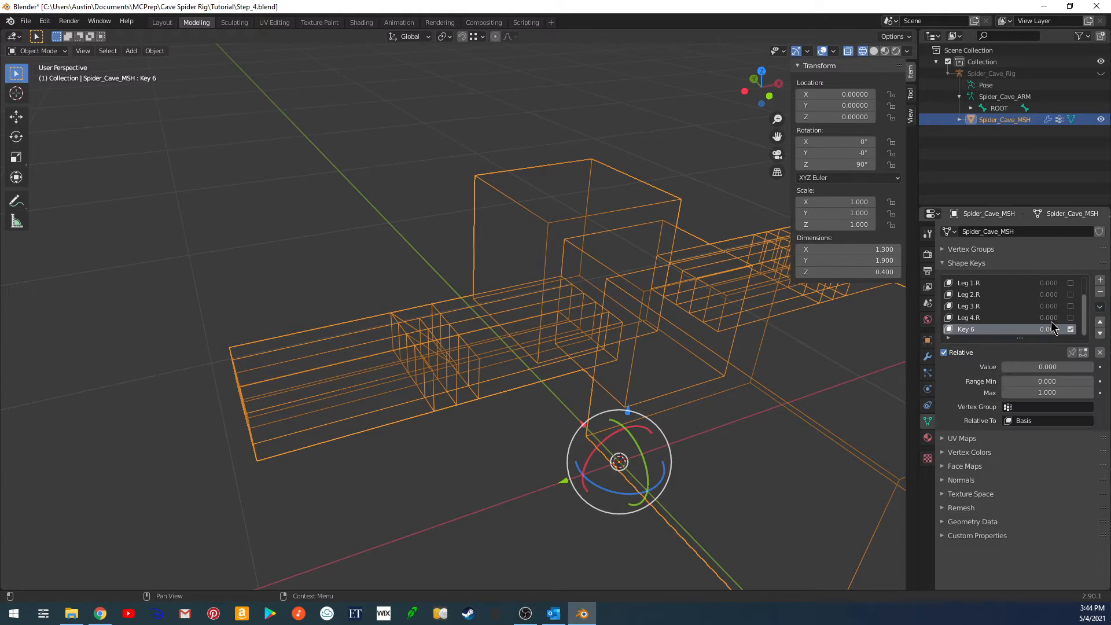
double_click(963, 330)
type("Leg 1.L")
key("Return")
Change the All Legs Bent shape key's vertex group to Leg_2_upper.L.
scroll(1036, 322, "up", 2)
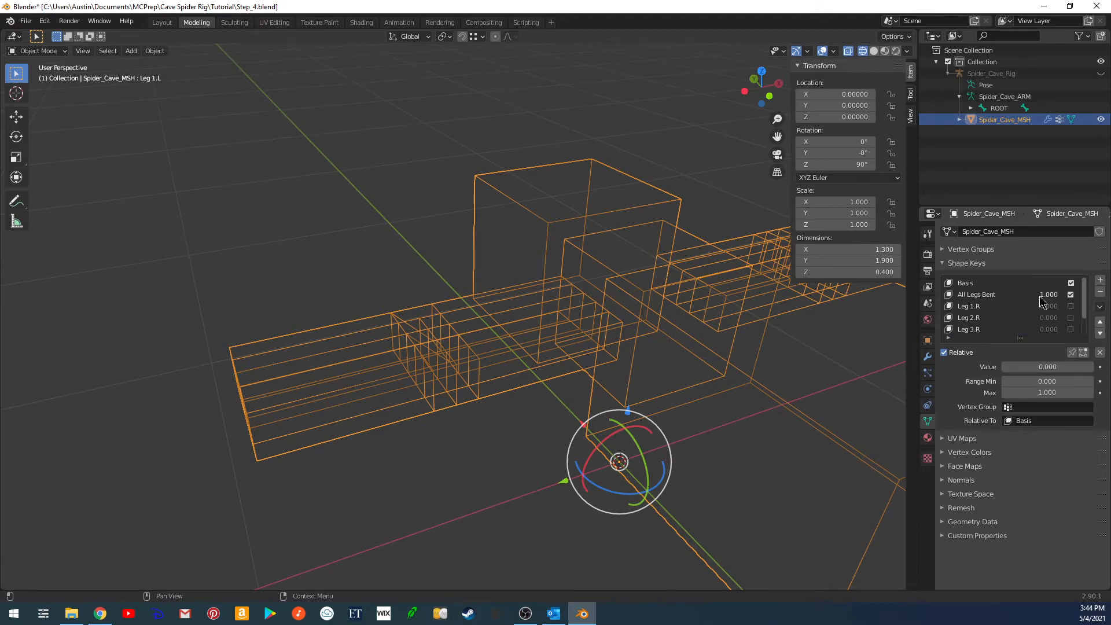
left_click(989, 297)
left_click(1033, 406)
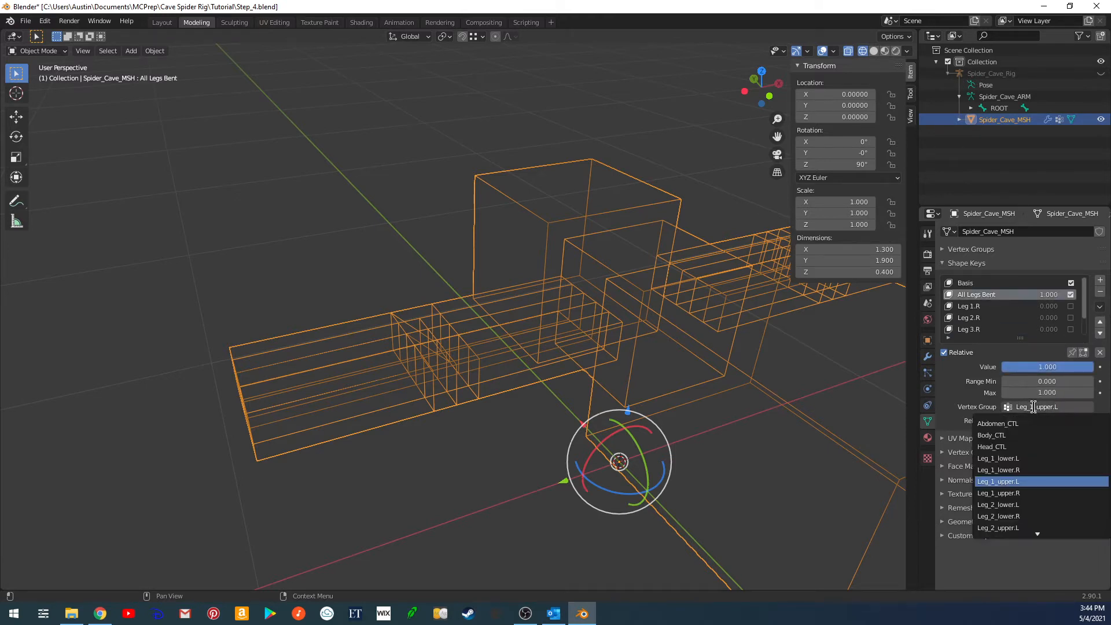
key("BackSpace")
type("2")
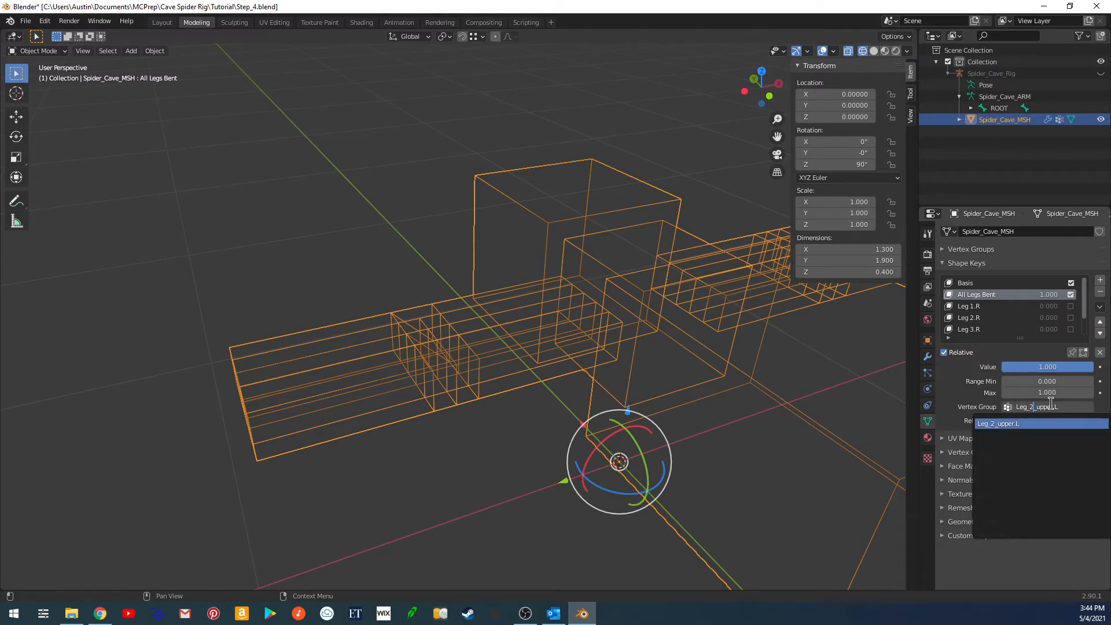
key("Return")
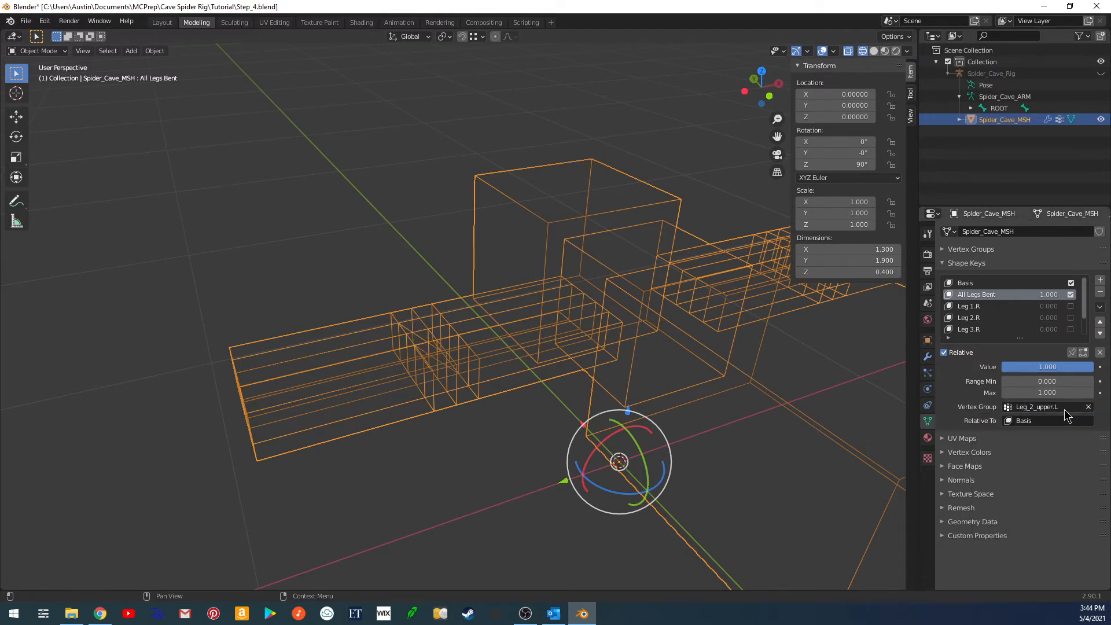
Create a new shape key from the Leg_2_upper.L mix and name it Leg 2.L.
left_click(1100, 306)
left_click(1064, 329)
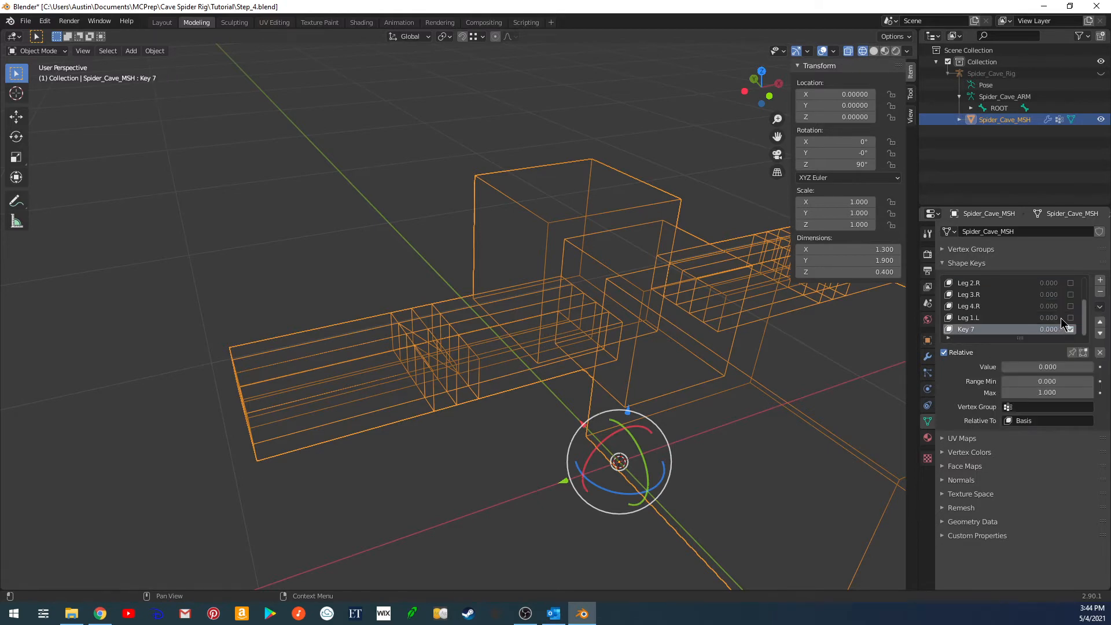
type("Leg 2.L")
key("Return")
Change the All Legs Bent shape key's vertex group to Leg_3_upper.L and create a new shape key from the mix.
scroll(1036, 324, "up", 3)
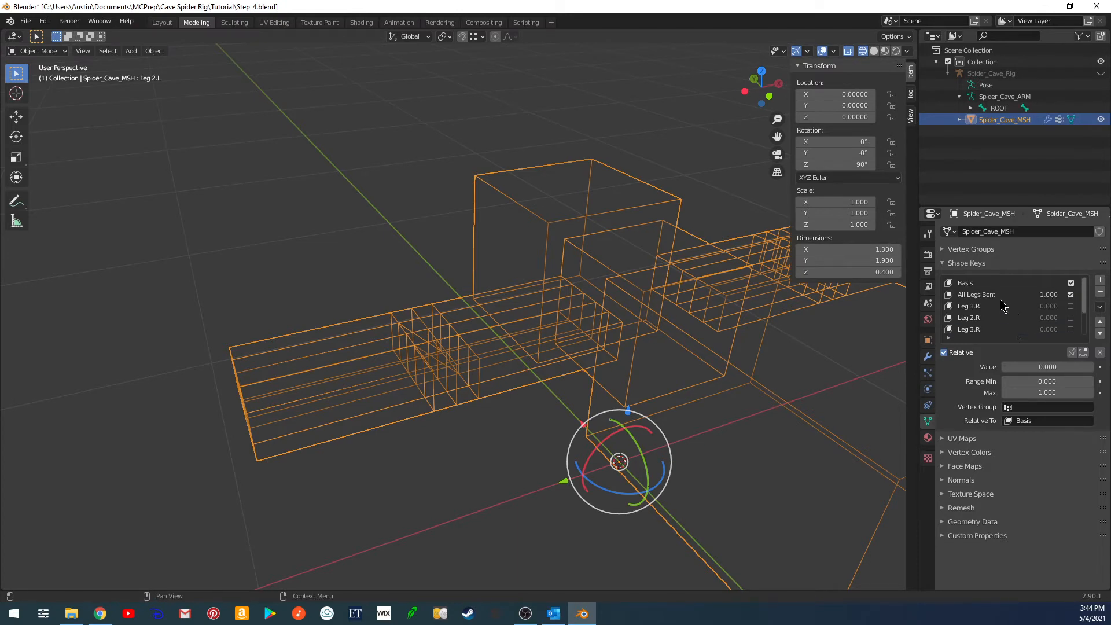
left_click(991, 296)
left_click(1043, 408)
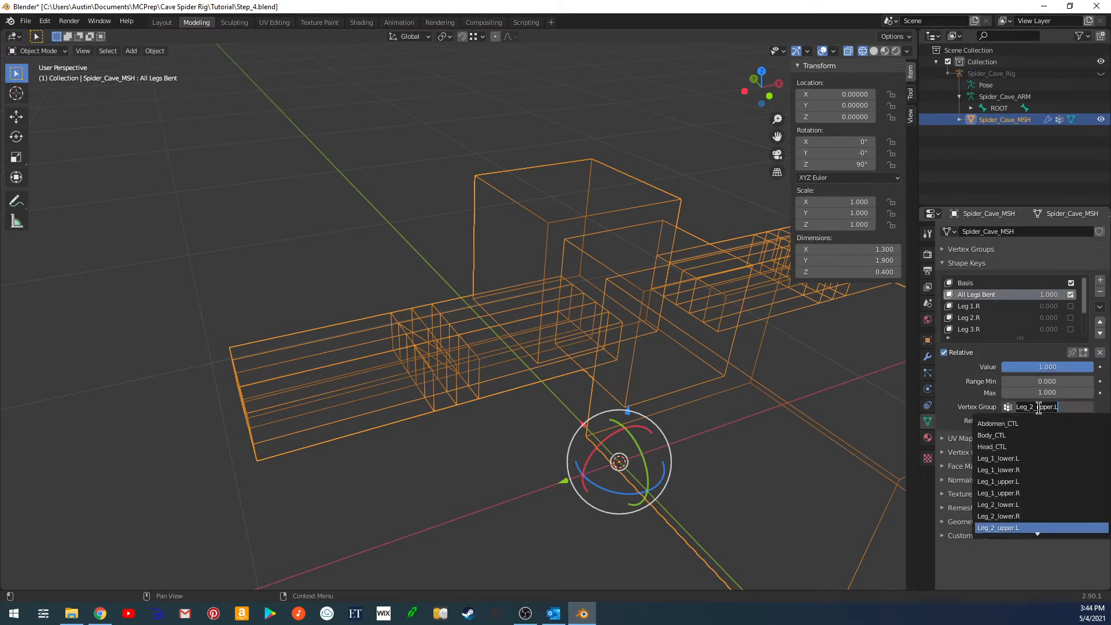
key("BackSpace")
type("3")
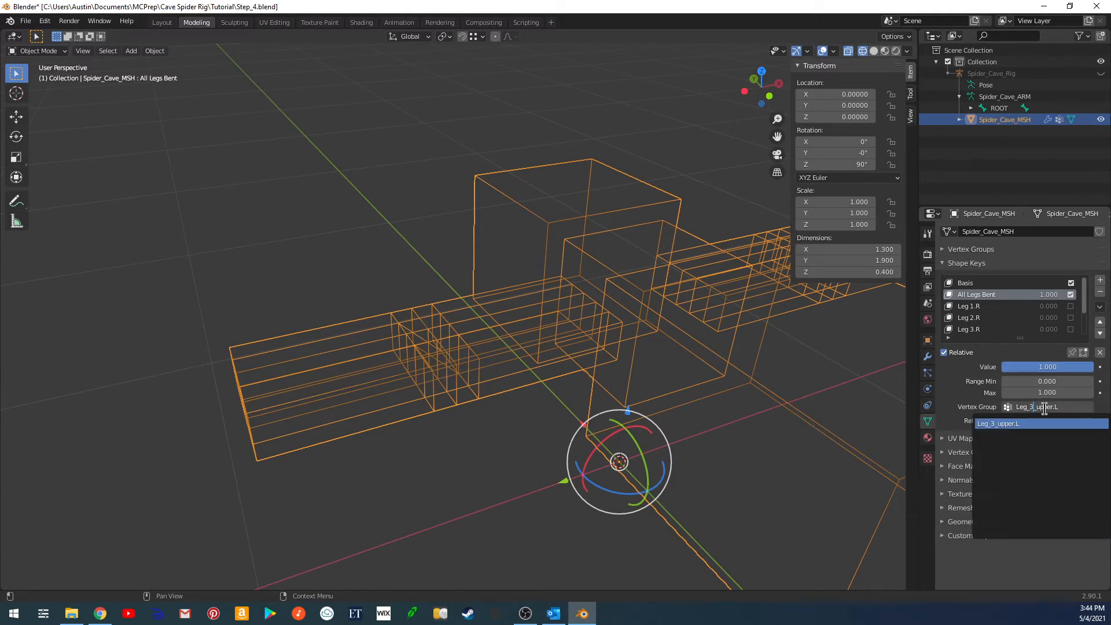
key("Return")
left_click(1101, 307)
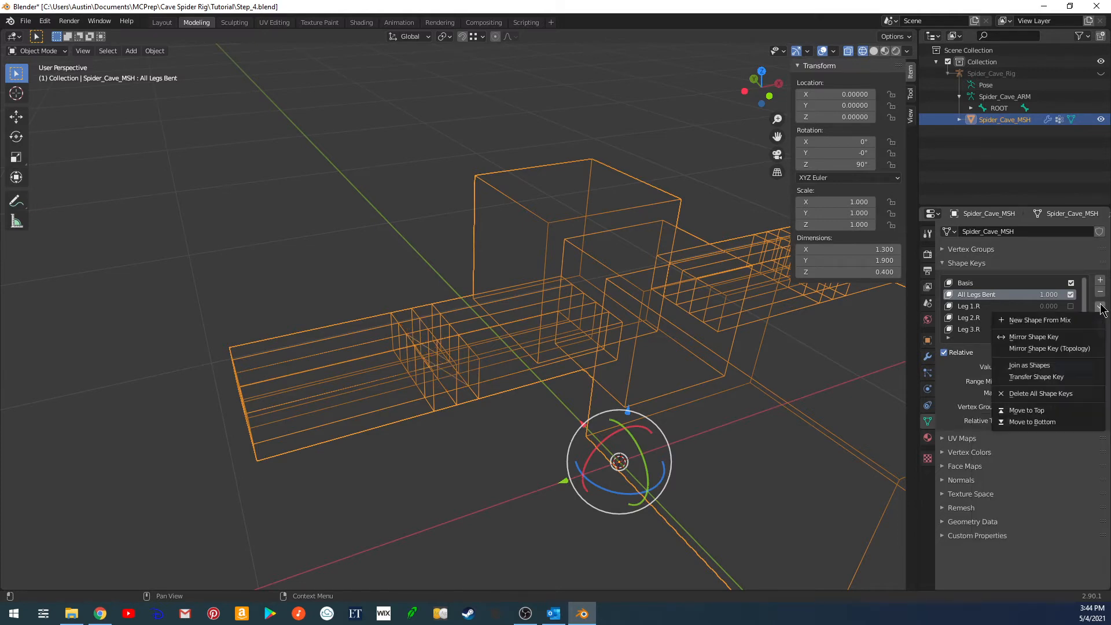
left_click(1052, 323)
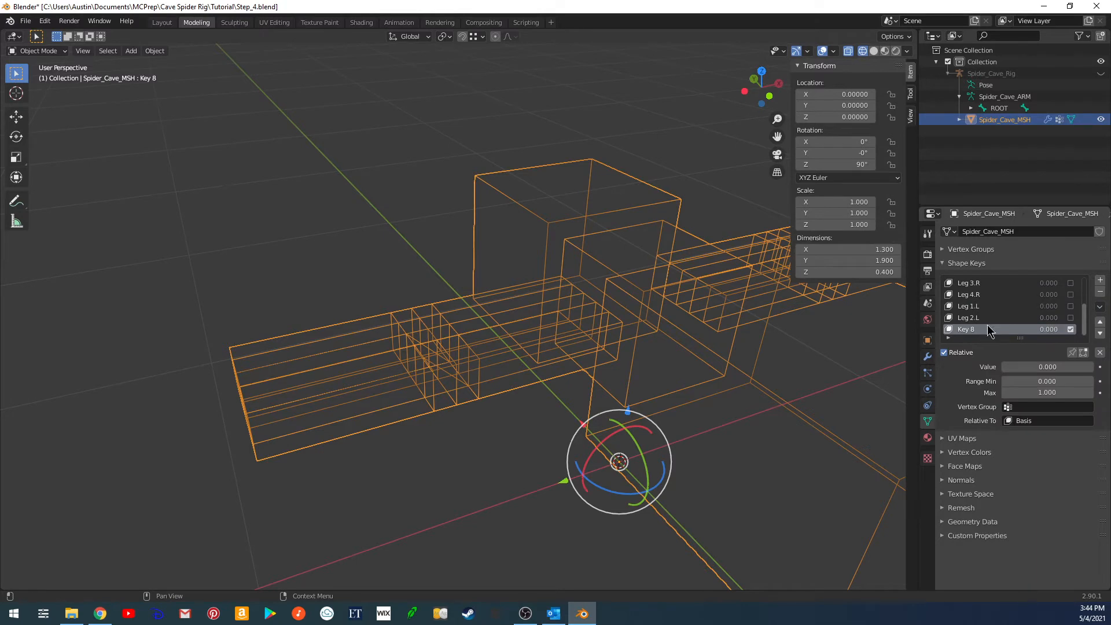
Change the All Legs Bent shape key's vertex group to Leg_4_upper.L.
scroll(1024, 323, "up", 4)
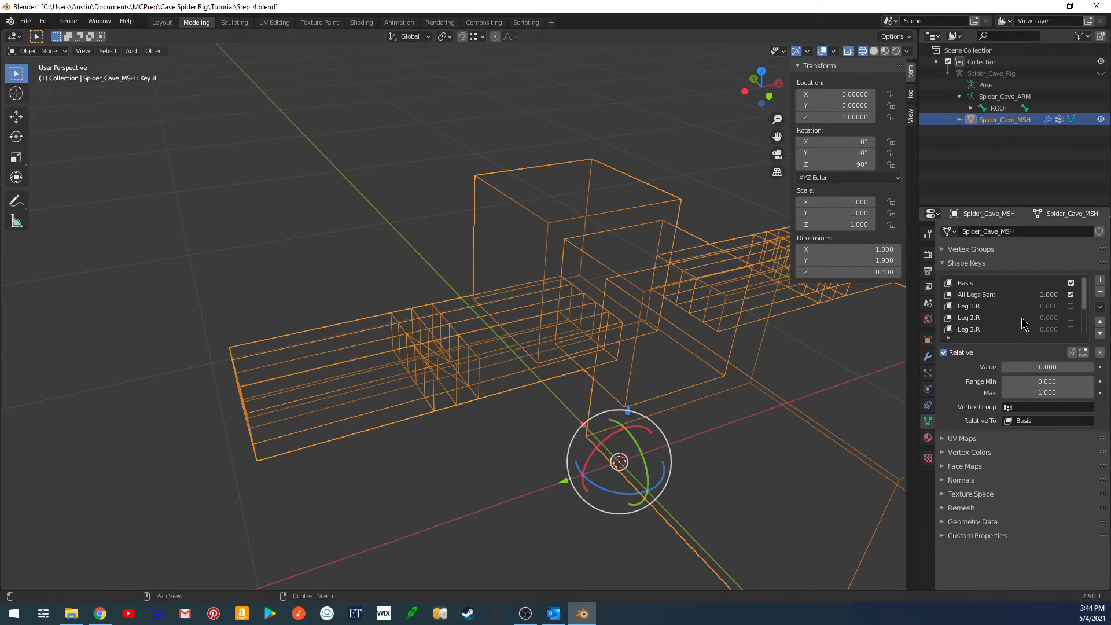
left_click(992, 296)
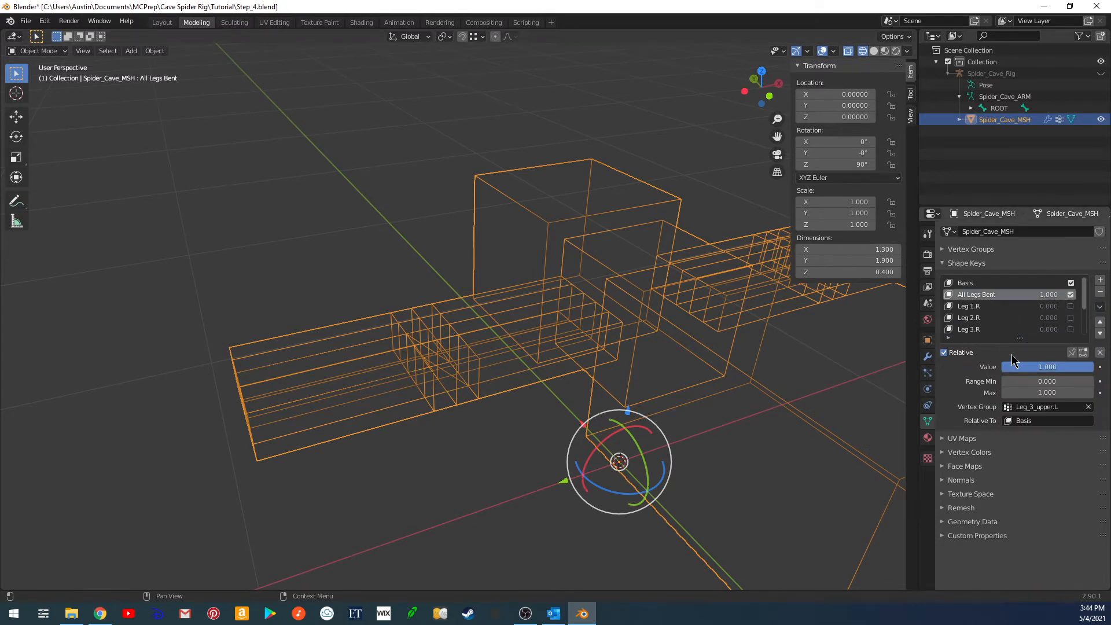
type("Leg_3_upper.L")
left_click(1036, 407)
key("BackSpace")
type("4")
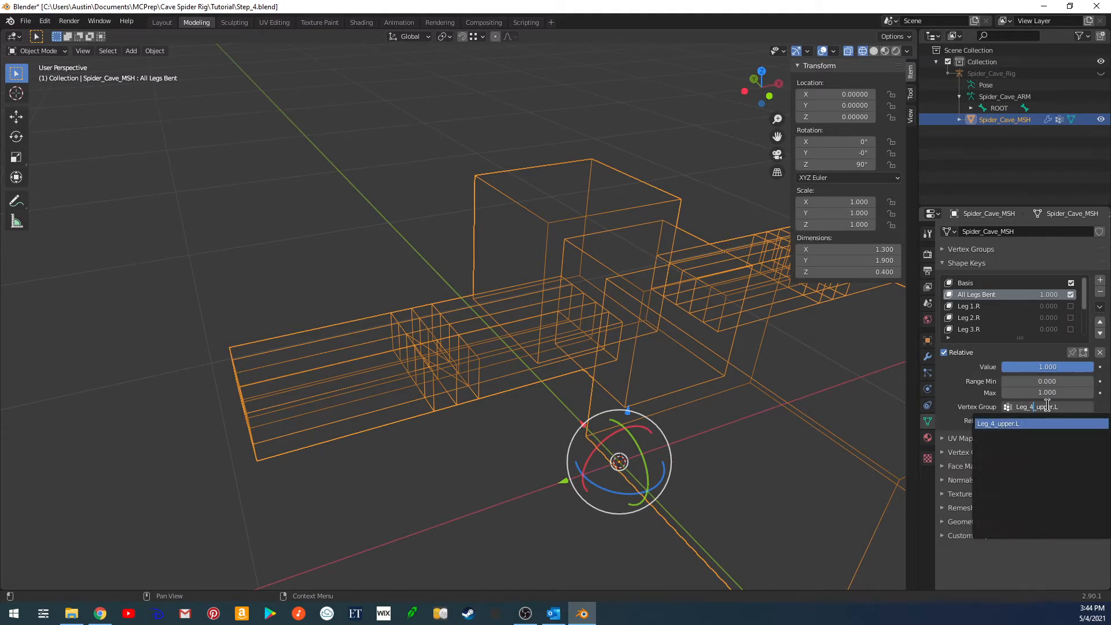
key("Return")
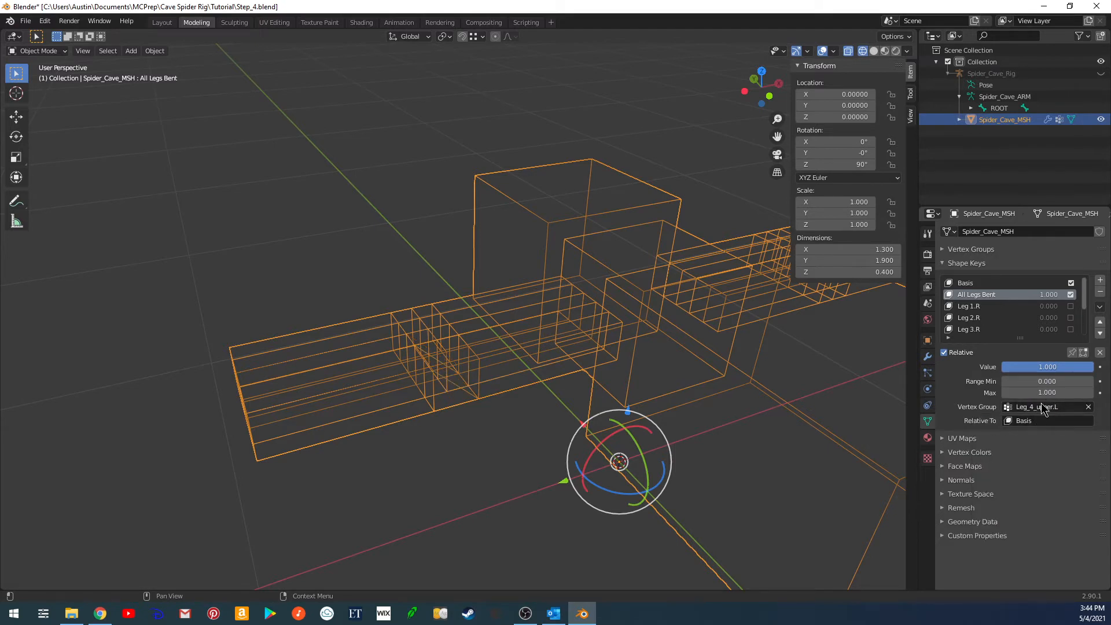
Create a new shape key from the Leg_4_upper.L mix and name it Leg 4.L.
left_click(1100, 306)
left_click(1058, 327)
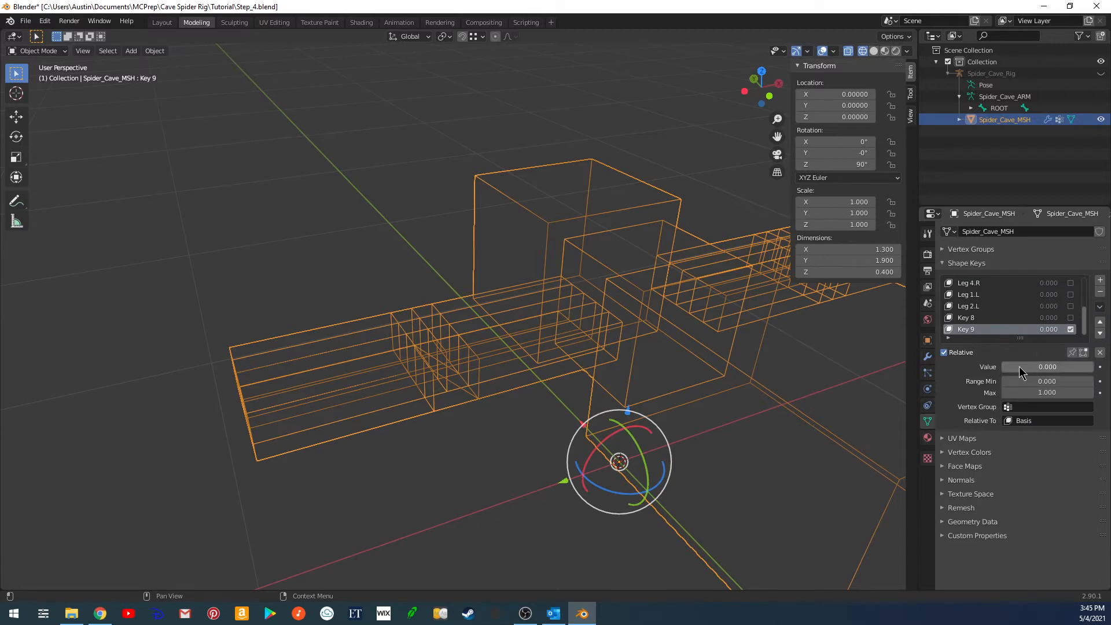
double_click(971, 330)
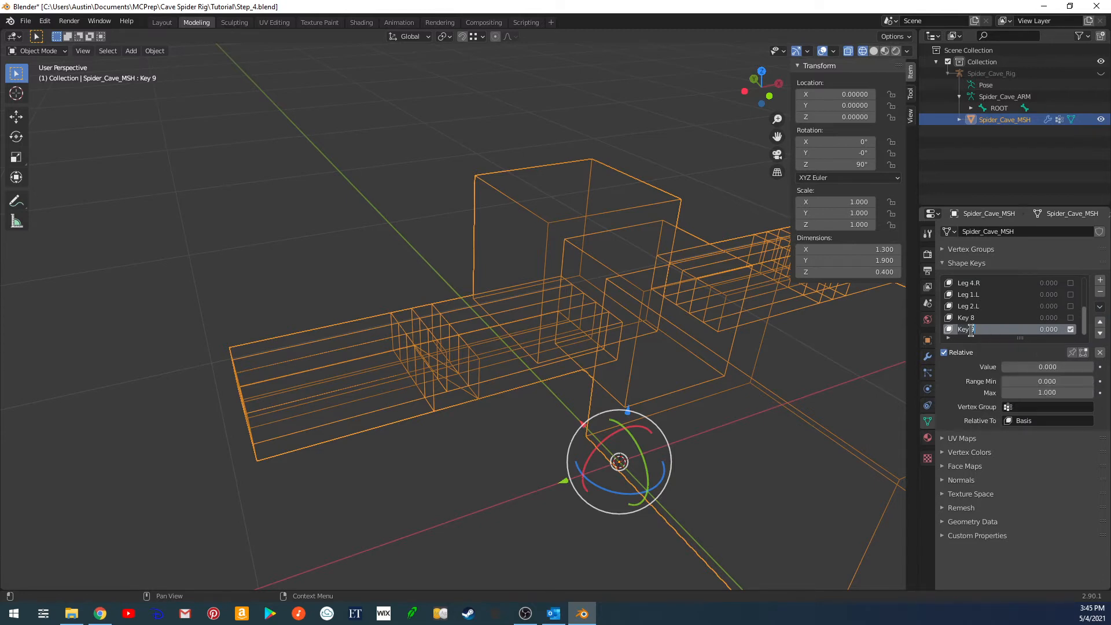
type("Leg 4.L")
key("Return")
Rename the shape key Key 8, made from the Leg_3_upper.L mix, as Leg 3.L.
left_click(1010, 317)
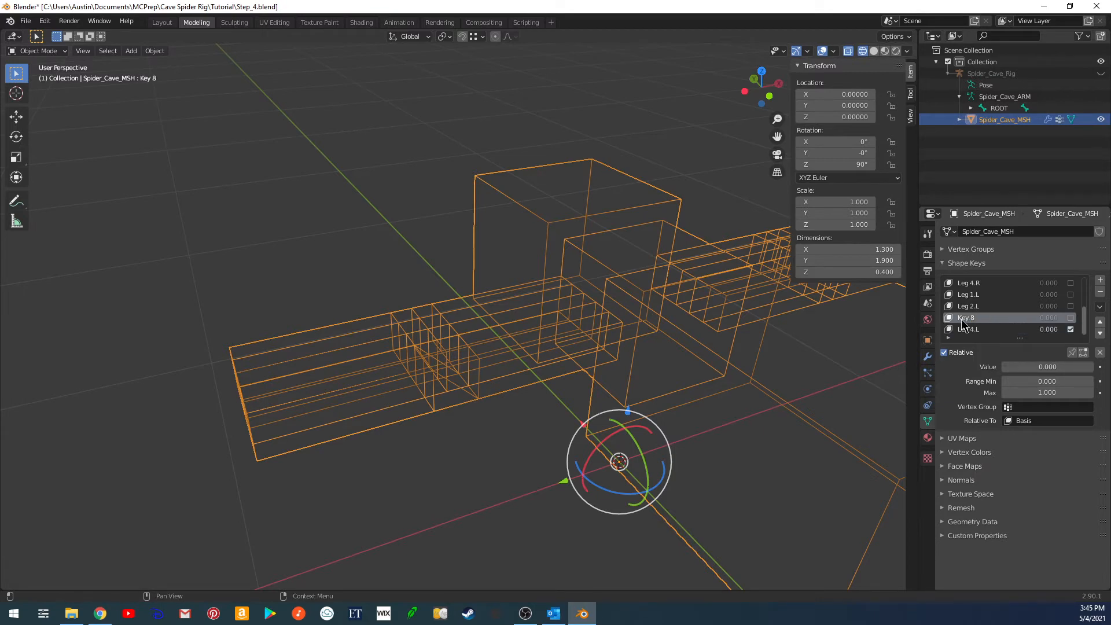
double_click(962, 317)
type("Leg 3.L")
key("Return")
Enable all individual leg shape keys from Leg 1.R through Leg 4.L and disable All Legs Bent.
scroll(1078, 324, "up", 5)
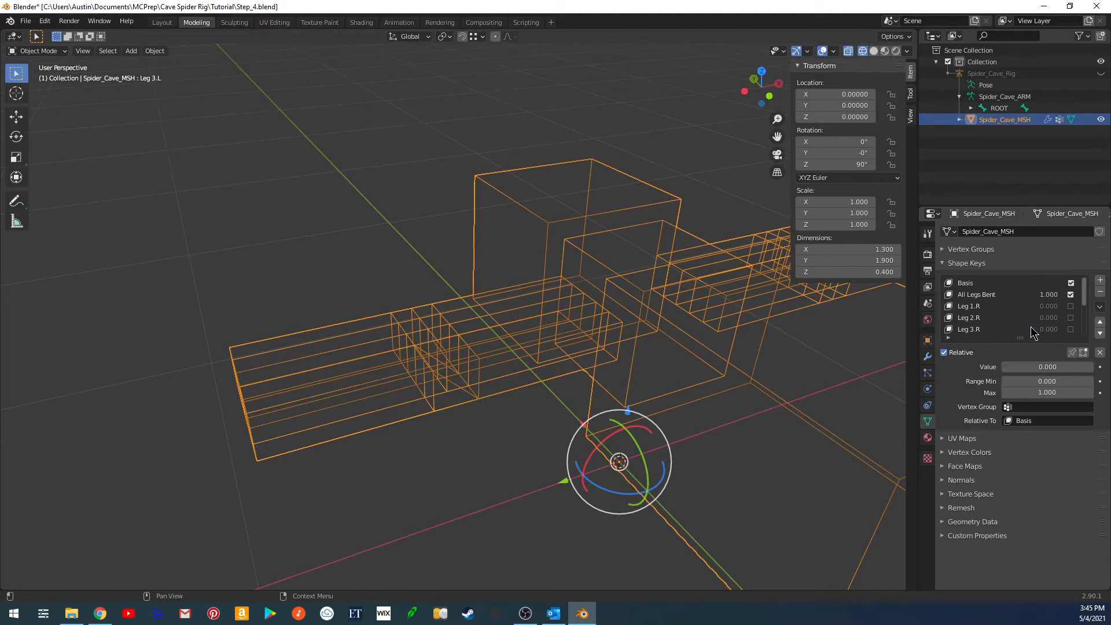
left_click(1071, 306)
left_click(1071, 317)
scroll(1066, 323, "down", 2)
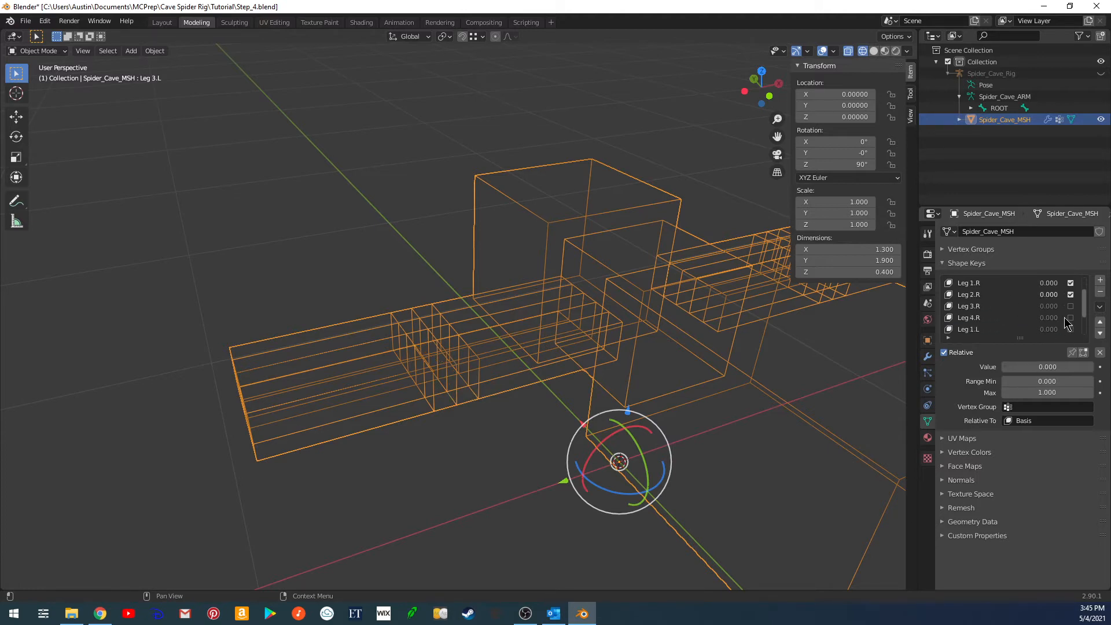
scroll(1067, 324, "down", 1)
left_click(1071, 294)
left_click(1070, 306)
left_click(1071, 329)
scroll(1072, 325, "down", 2)
left_click(1071, 317)
left_click(1070, 329)
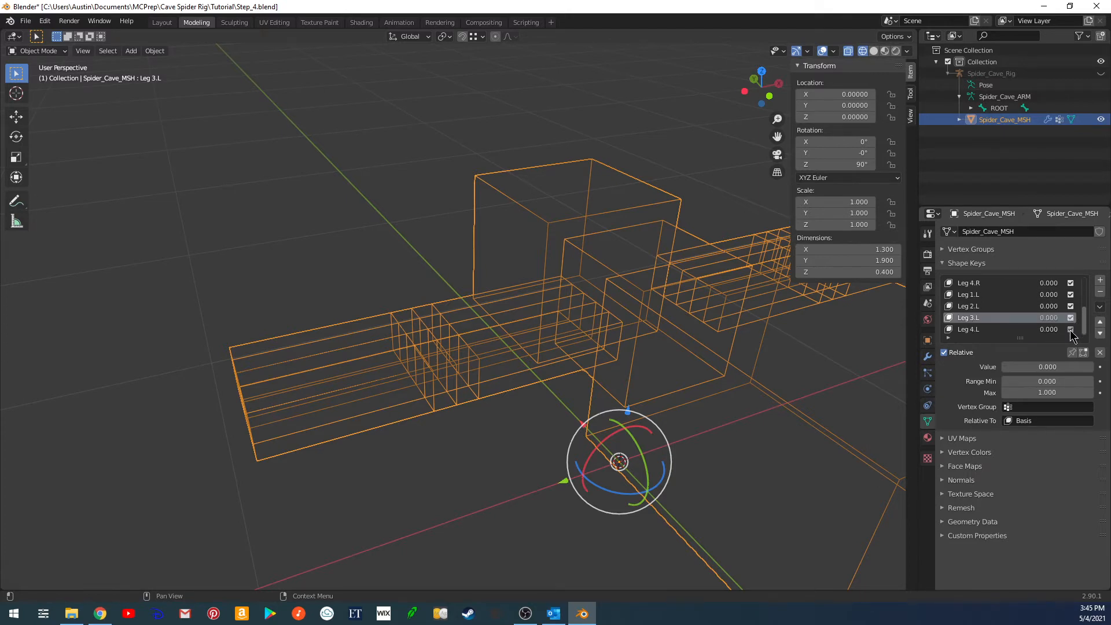
scroll(1008, 325, "up", 5)
Test the shape keys Leg 1.R to Leg 4.R by varying their values and returning them to 0.000.
left_click(977, 307)
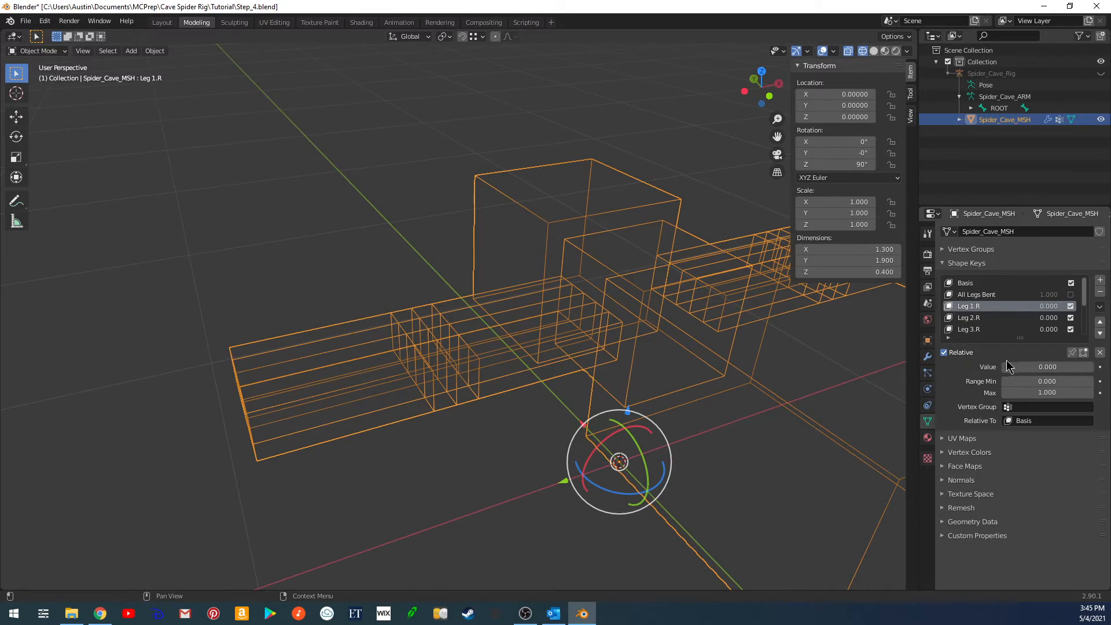
middle_click_drag(666, 353, 628, 377)
mouse_move(1031, 368)
left_mouse_down()
mouse_move(1088, 368)
mouse_move(1030, 368)
left_mouse_up()
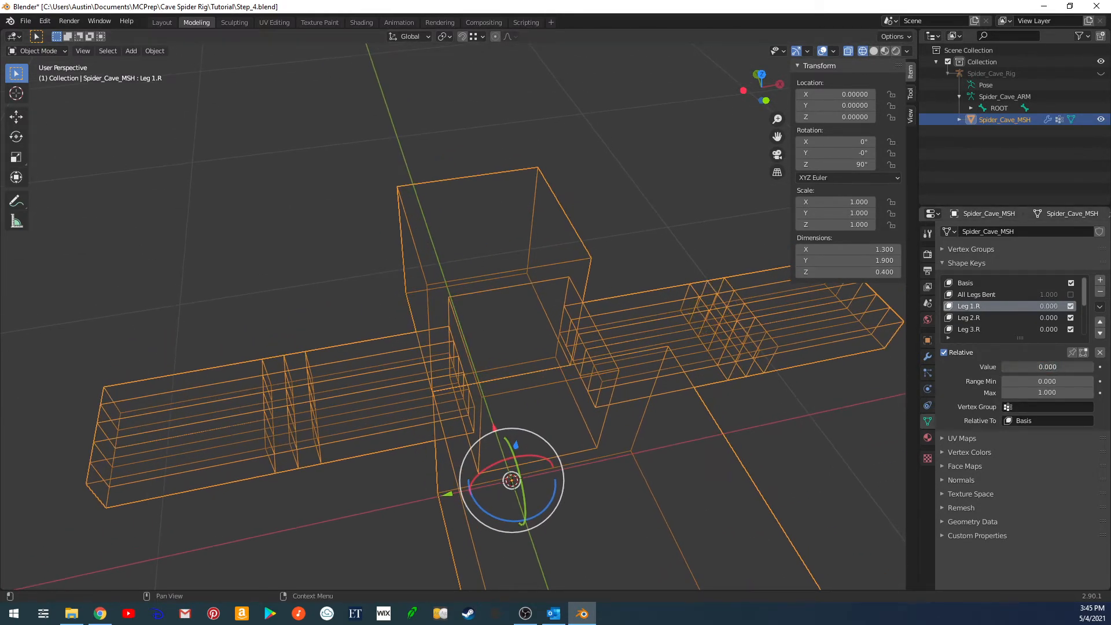
left_click(995, 319)
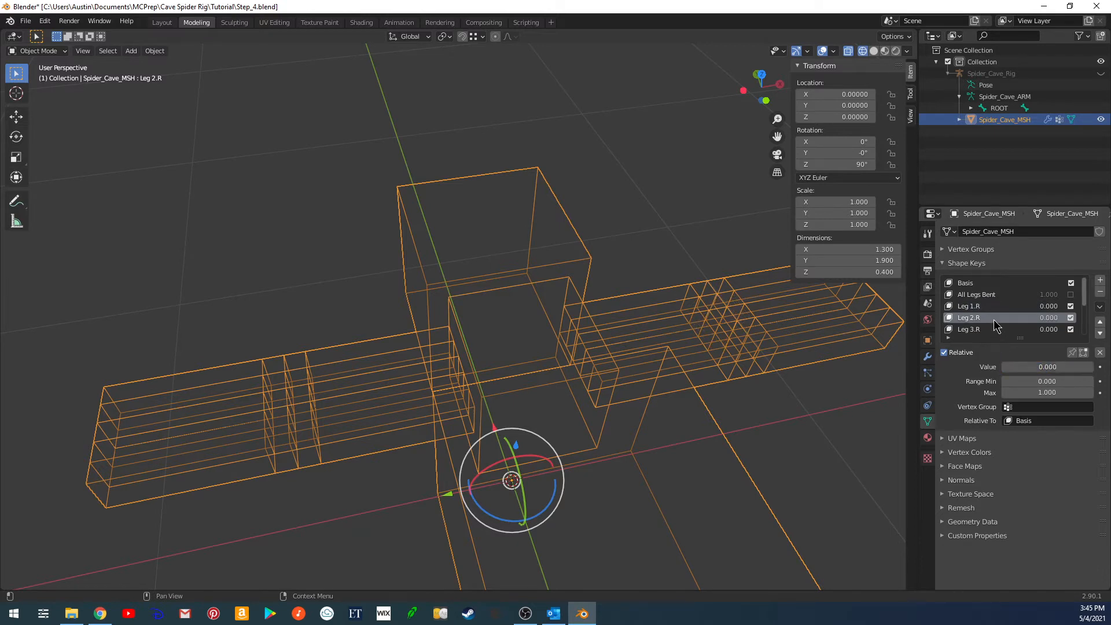
left_click(971, 330)
mouse_move(1014, 368)
left_mouse_down()
mouse_move(1042, 368)
mouse_move(1014, 368)
left_mouse_up()
scroll(1014, 323, "down", 1)
left_click(979, 330)
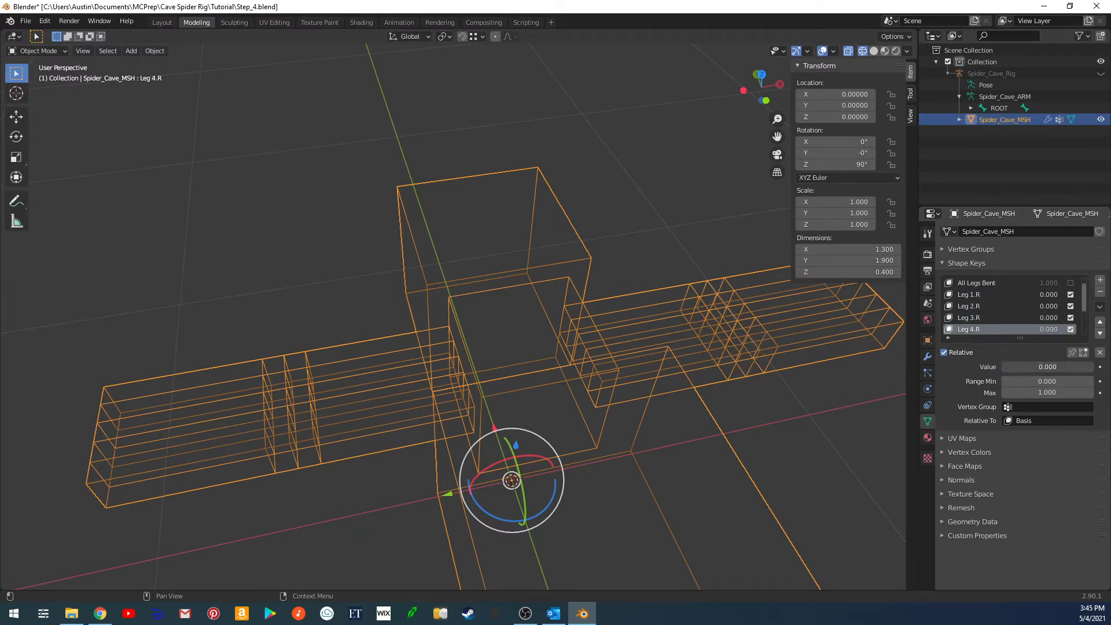
Test the shape keys Leg 1.L to Leg 4.L by varying their values and returning them to 0.000.
scroll(998, 313, "down", 2)
left_click(972, 317)
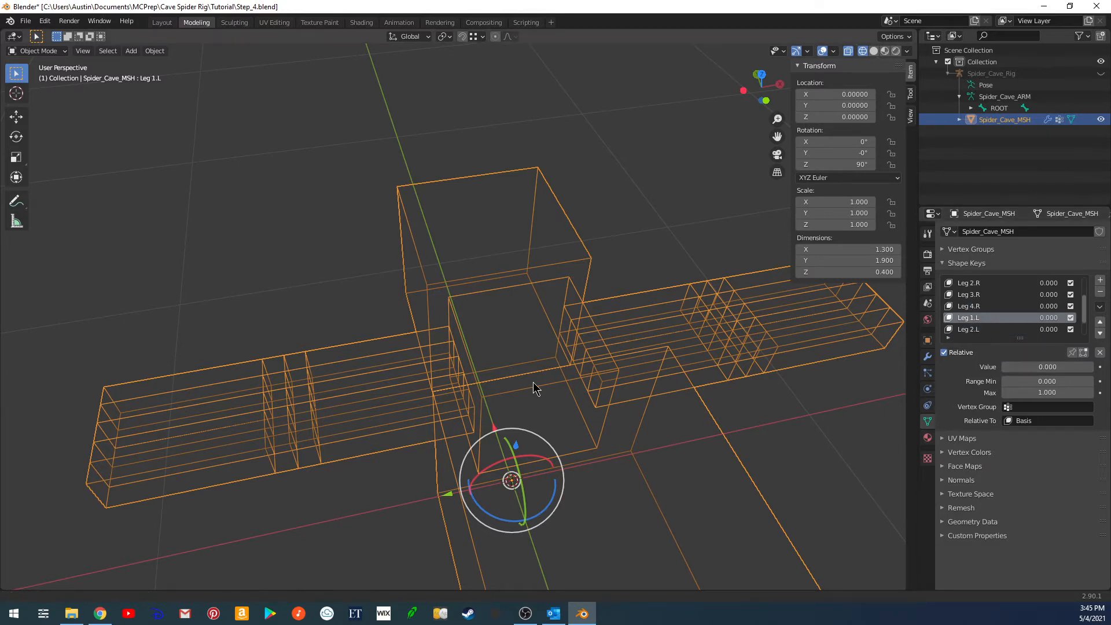
middle_click_drag(533, 388, 640, 358, "shift")
left_click_drag(1030, 370, 1003, 367)
left_click(970, 330)
scroll(973, 324, "down", 2)
left_click(970, 317)
left_click(969, 330)
Switch the viewport shading from wireframe to Material Preview to show the textured spider mesh.
middle_click_drag(703, 334, 683, 324, "shift")
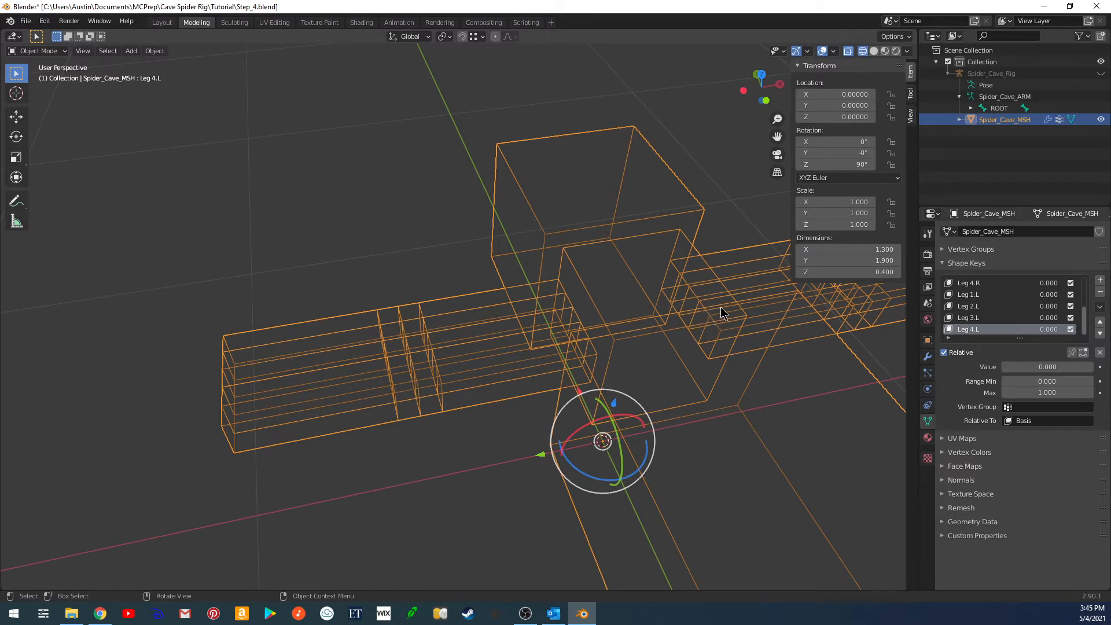
middle_click_drag(746, 320, 667, 342)
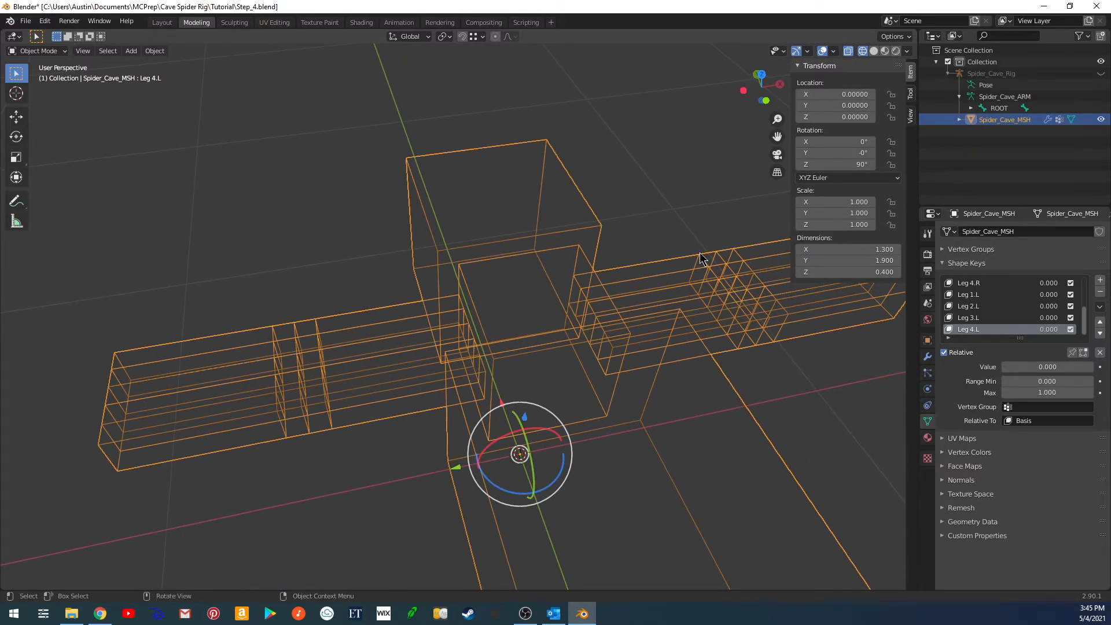
mouse_move(689, 272)
middle_mouse_down()
mouse_move(637, 288)
mouse_move(716, 313)
mouse_move(597, 303)
mouse_move(626, 314)
mouse_move(658, 281)
middle_mouse_up()
left_click(873, 51)
left_click(885, 51)
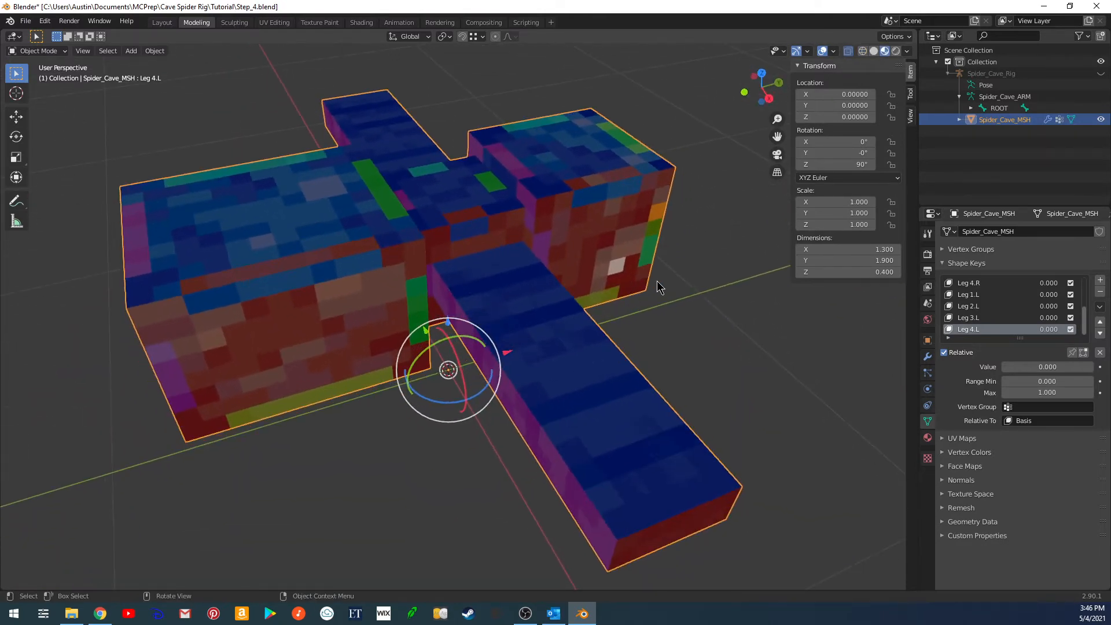
Unhide the spider armature, select it, and switch it to Pose Mode.
key("alt+h")
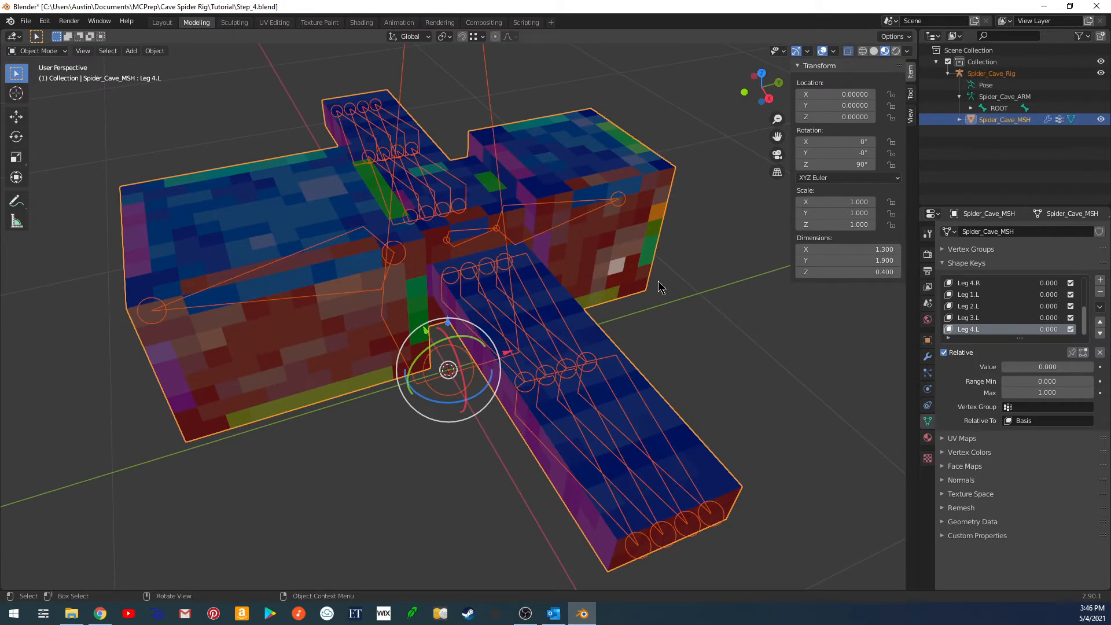
left_click(560, 319)
left_click(564, 326)
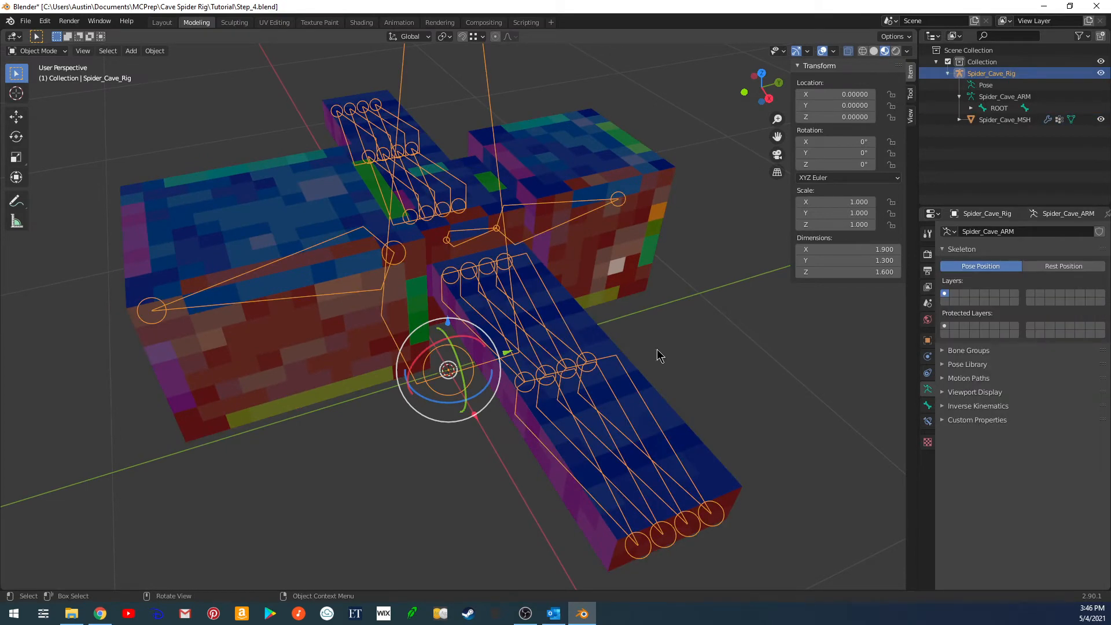
key("ctrl+Tab")
left_click(750, 339)
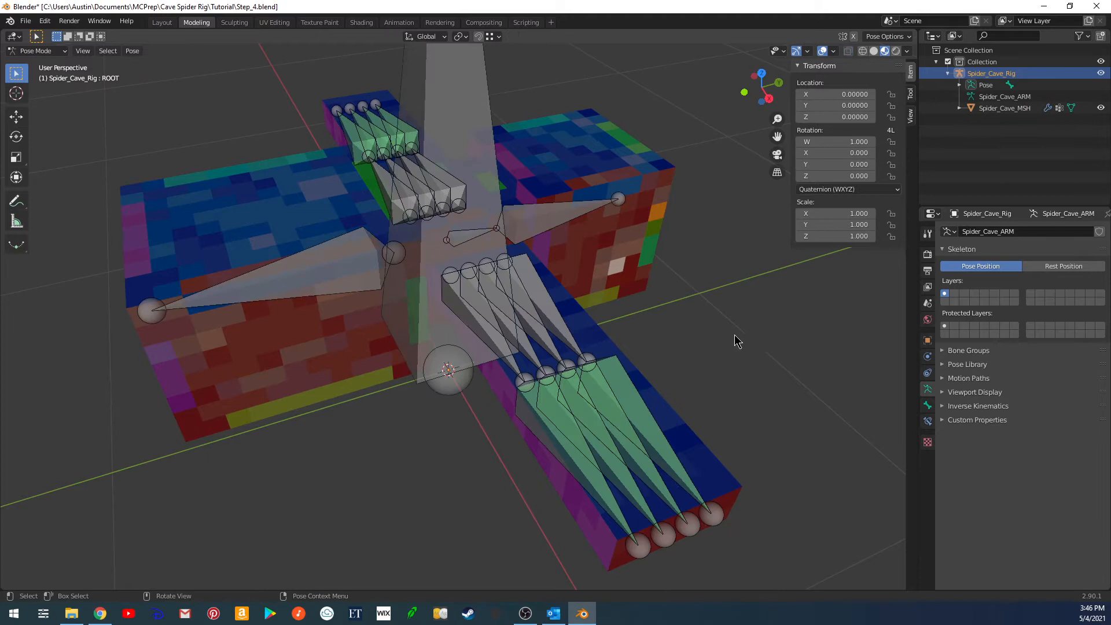
Examine the overlapping Leg 1.R bones and the rig's leg bone hierarchy beneath Body_CTL.
left_click(565, 332)
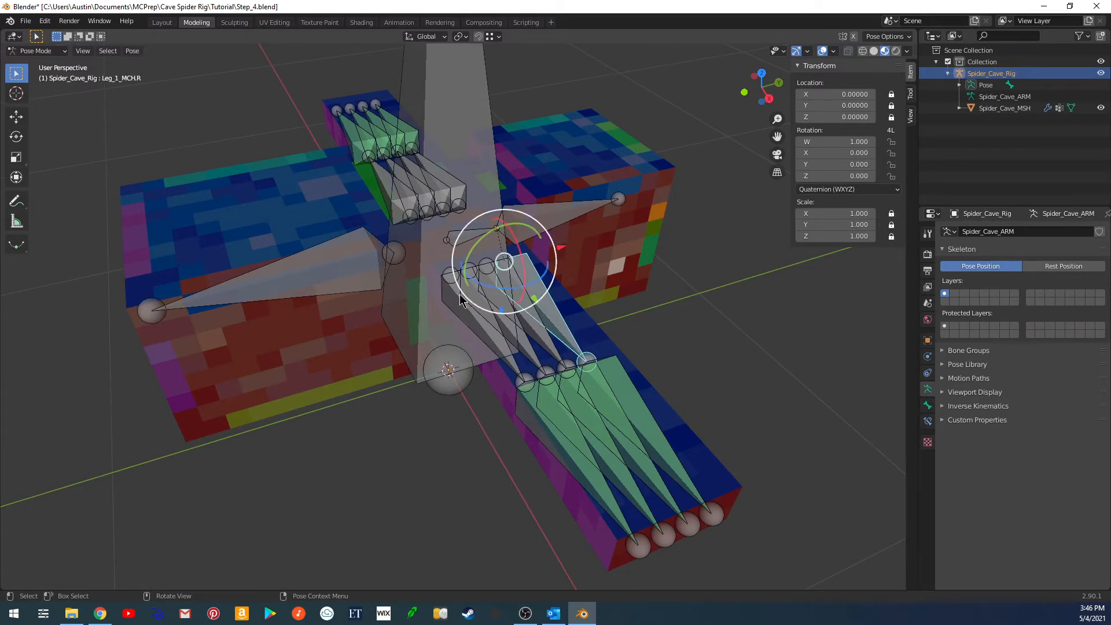
left_click(565, 334)
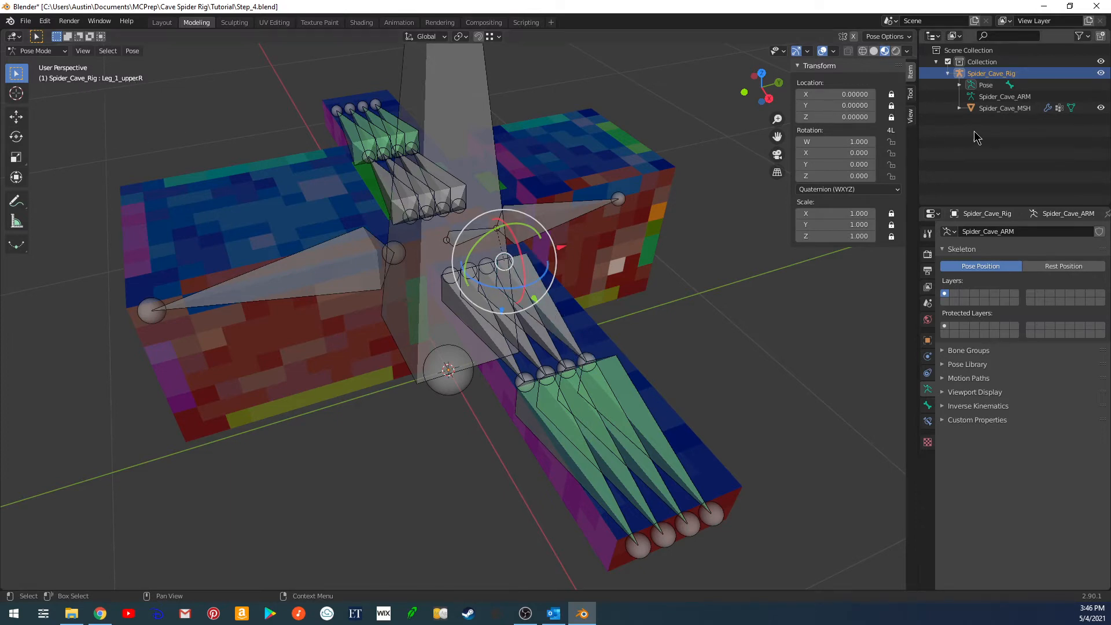
left_click(960, 85)
left_click(971, 97)
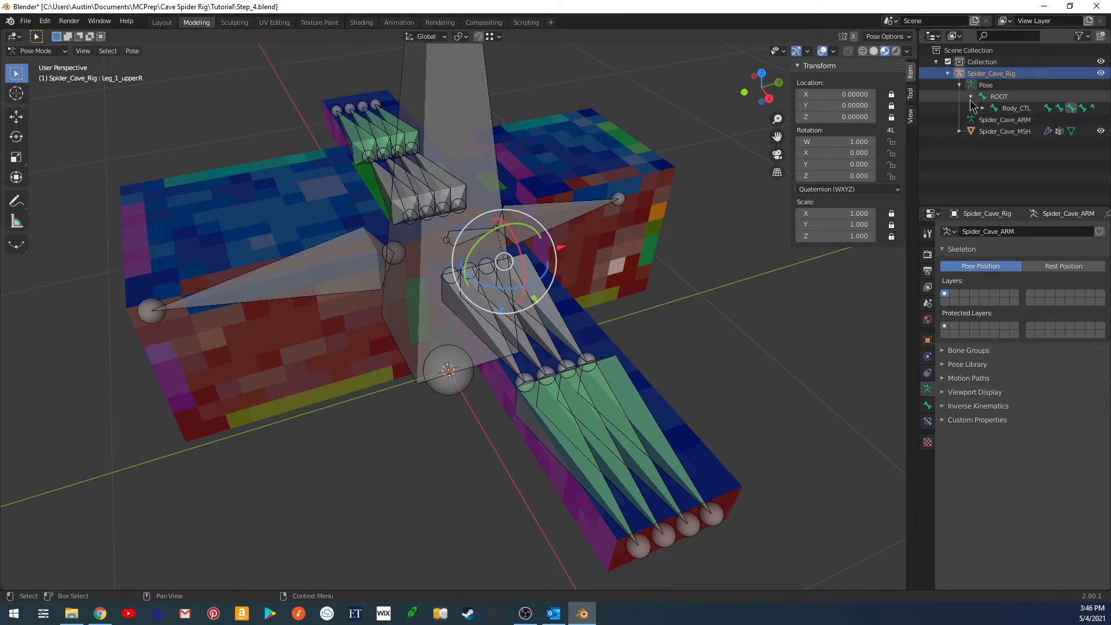
left_click(983, 109)
scroll(992, 133, "down", 2)
scroll(992, 134, "down", 2)
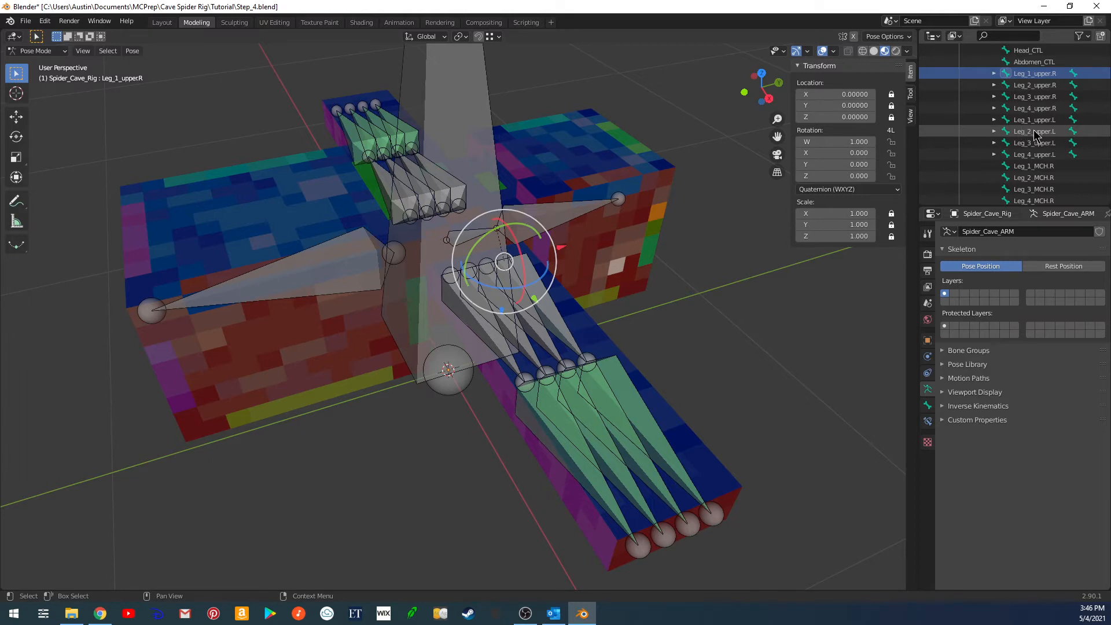
Select the Leg_1_lower.R bone and copy its X rotation as a new driver.
middle_click_drag(606, 306, 620, 339, "shift")
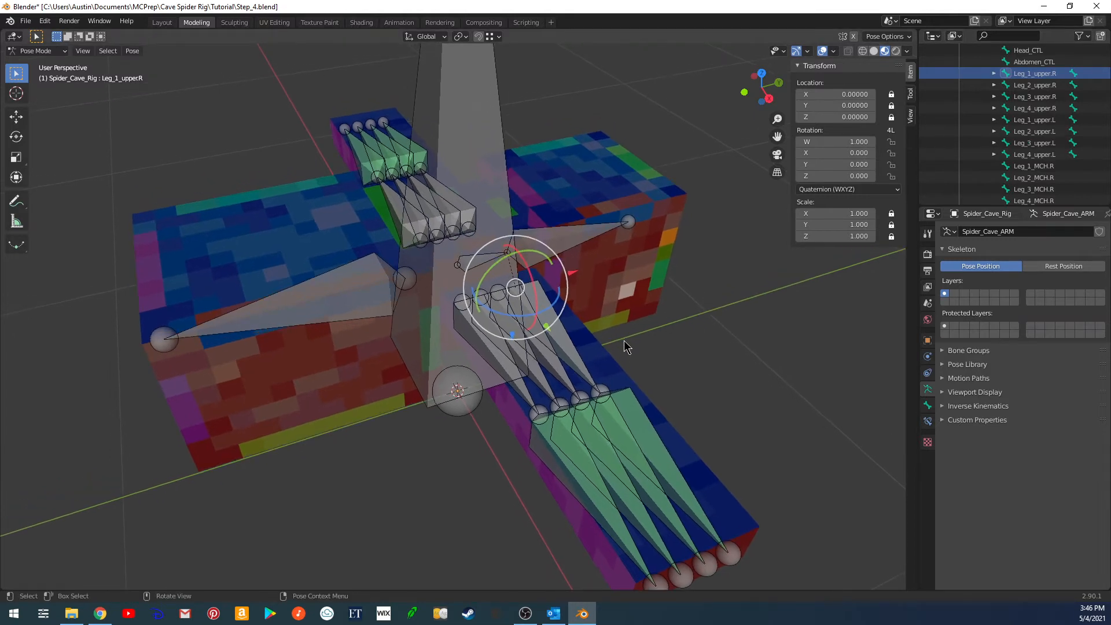
left_click(636, 408)
middle_click_drag(638, 411, 521, 347)
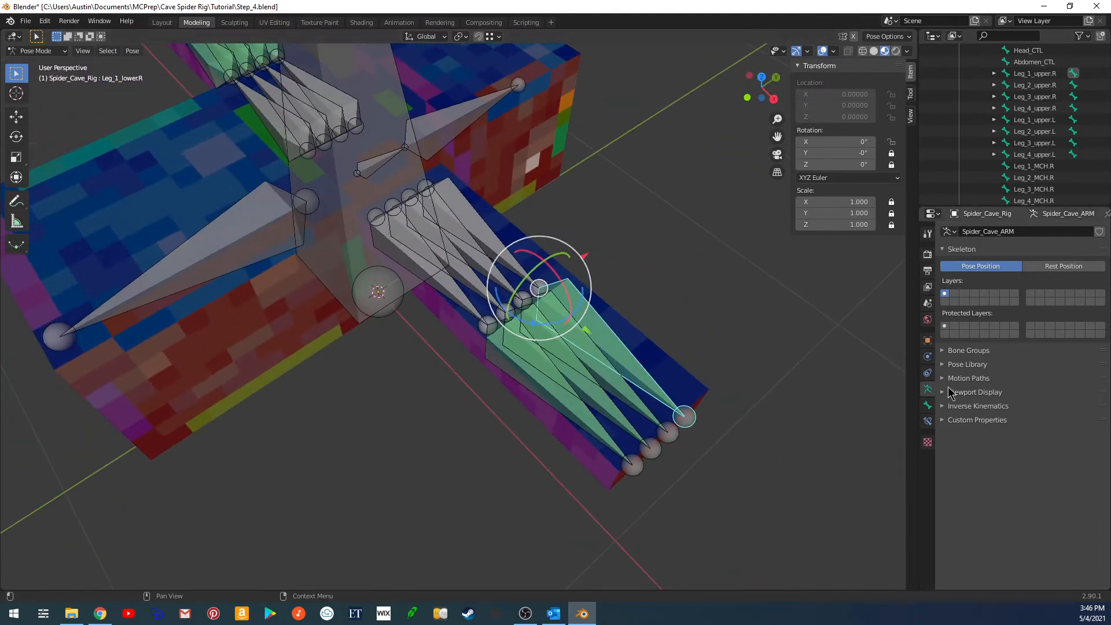
left_click(928, 405)
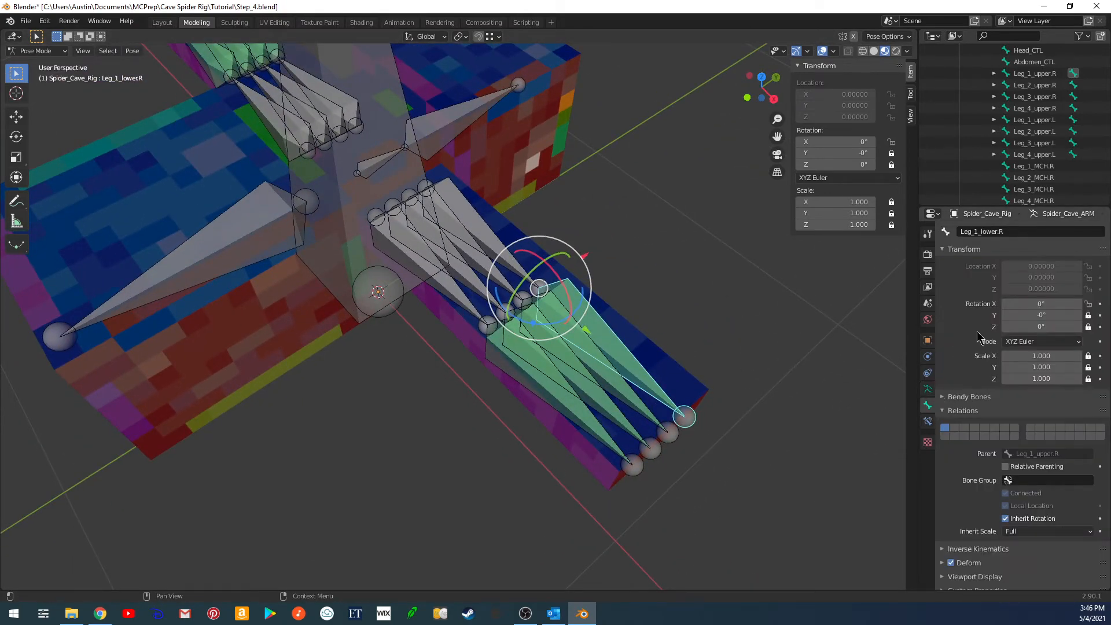
right_click(1041, 303)
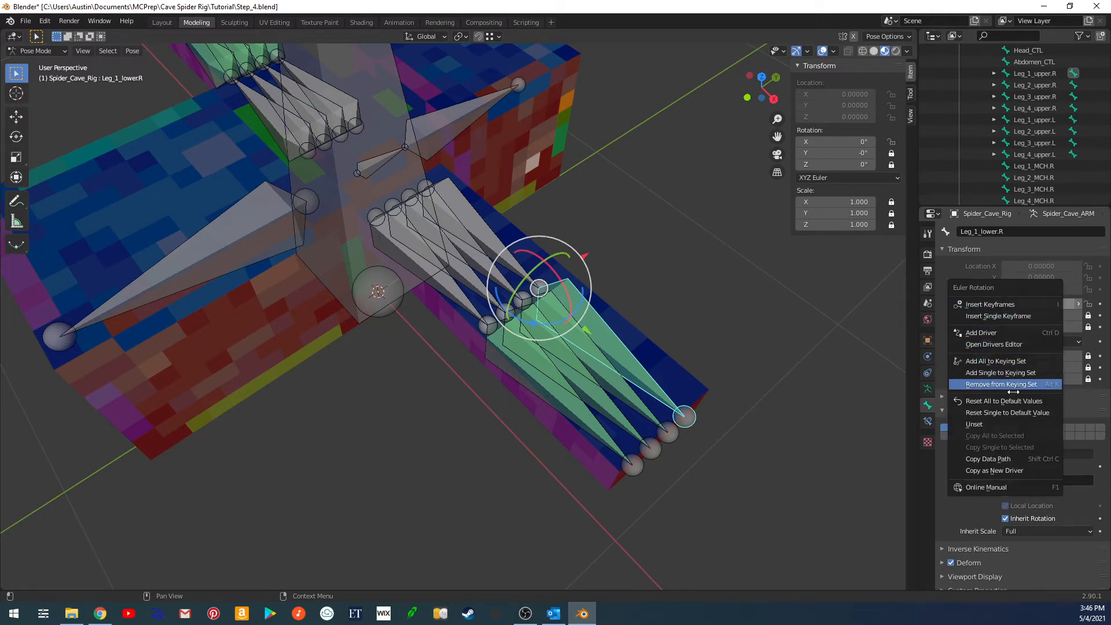
left_click(998, 470)
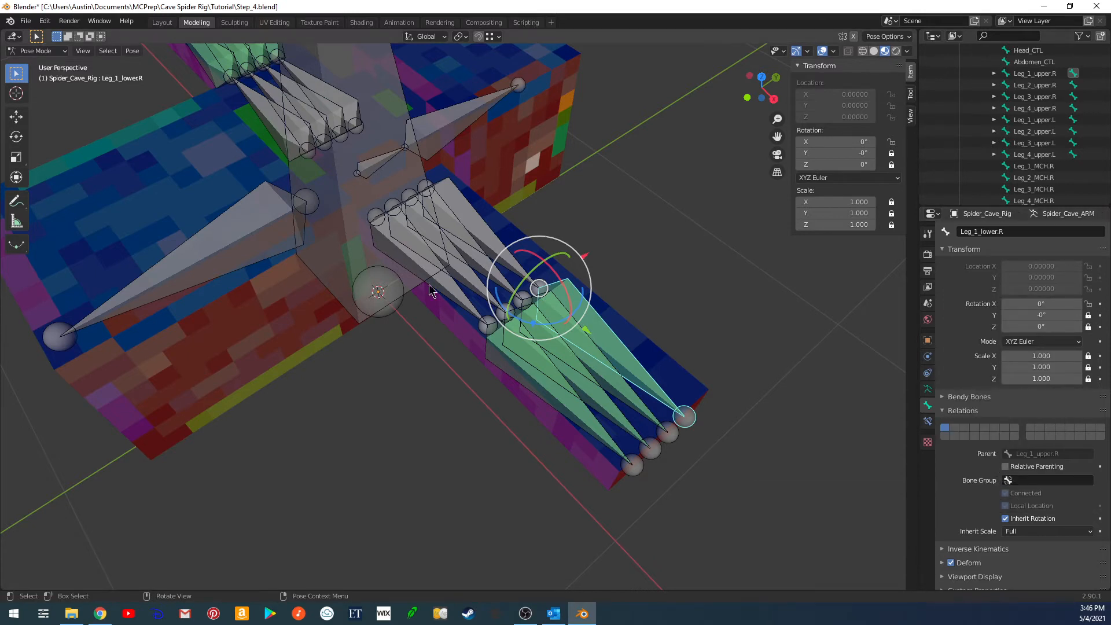
Return to Object Mode, select the Spider_Cave_MSH mesh, and show its shape keys.
middle_click_drag(538, 263, 539, 252)
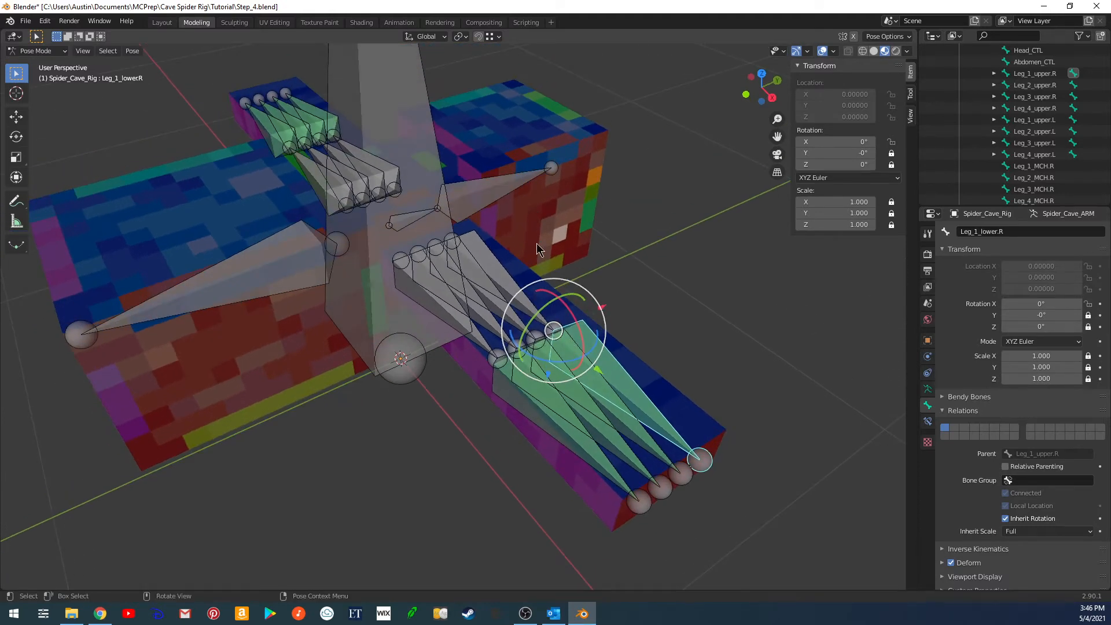
key("ctrl+Tab")
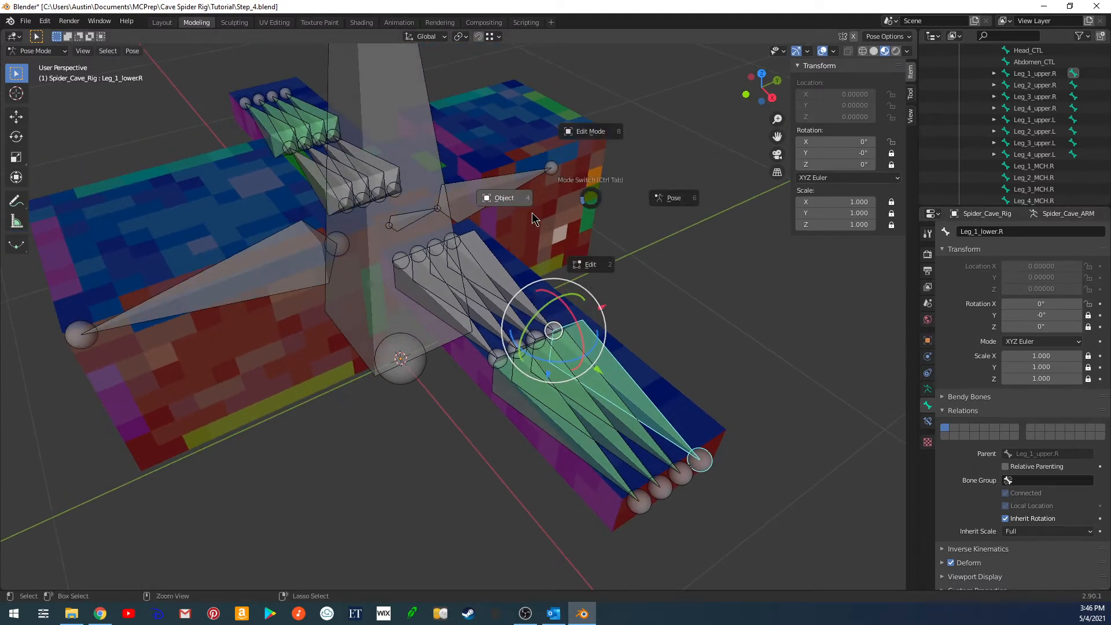
left_click(506, 198)
left_click(533, 243)
left_click(928, 421)
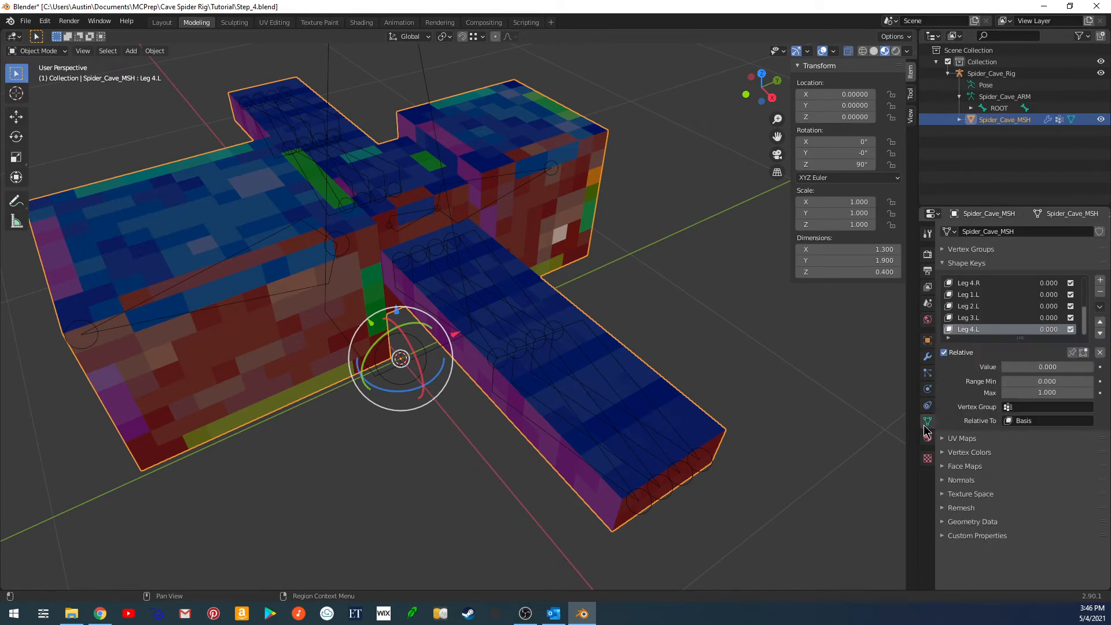
scroll(977, 297, "up", 4)
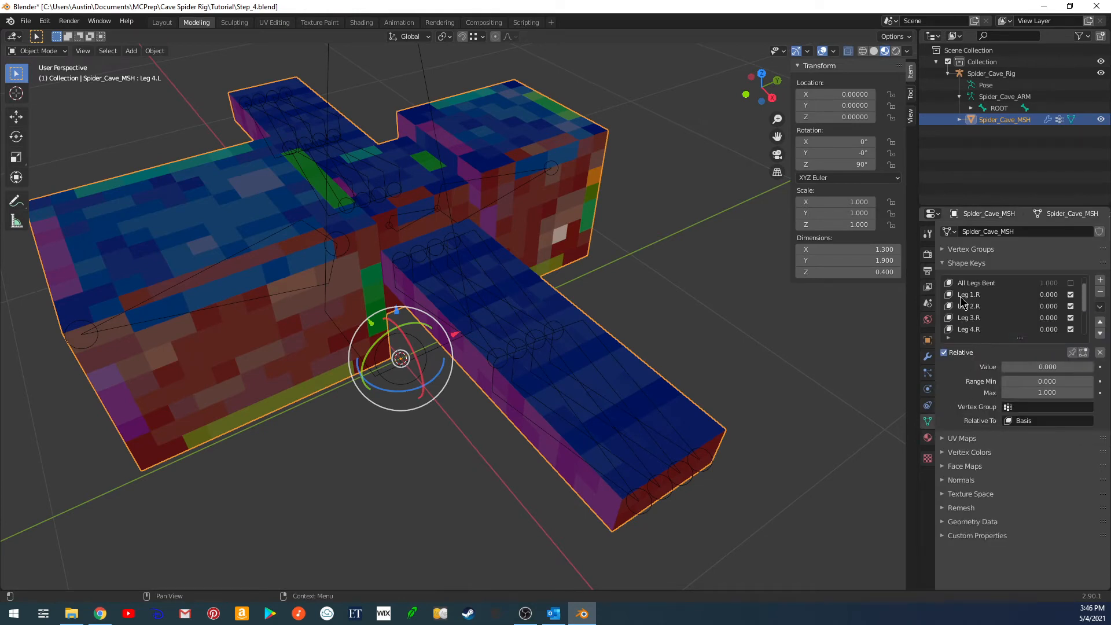
Paste the copied rotation driver onto the value of the Leg 4.L shape key.
right_click(1008, 367)
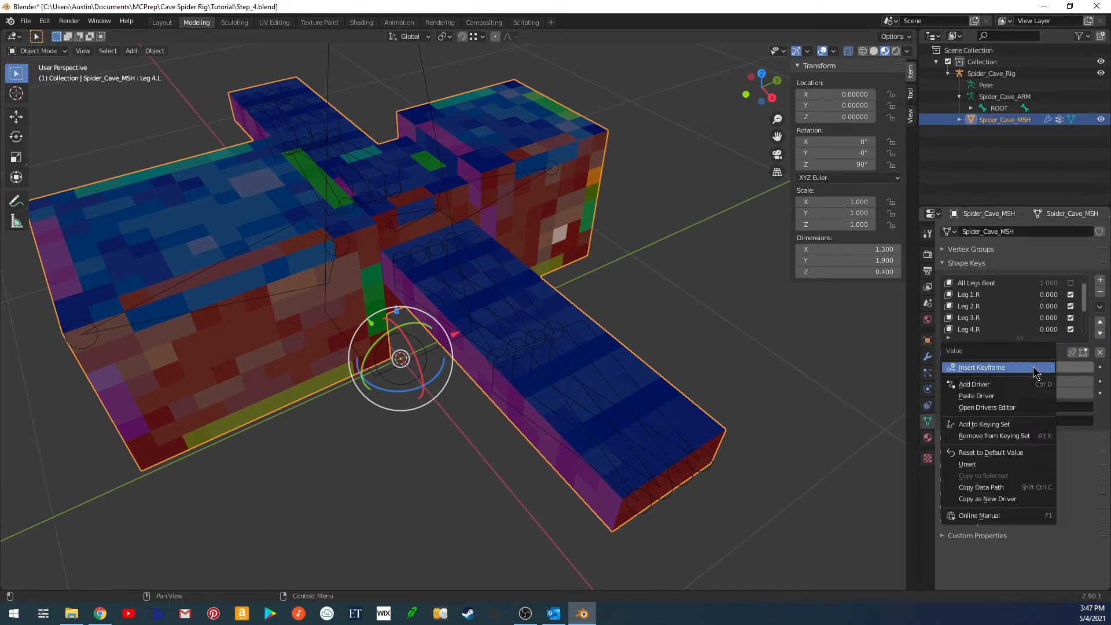
key("Escape")
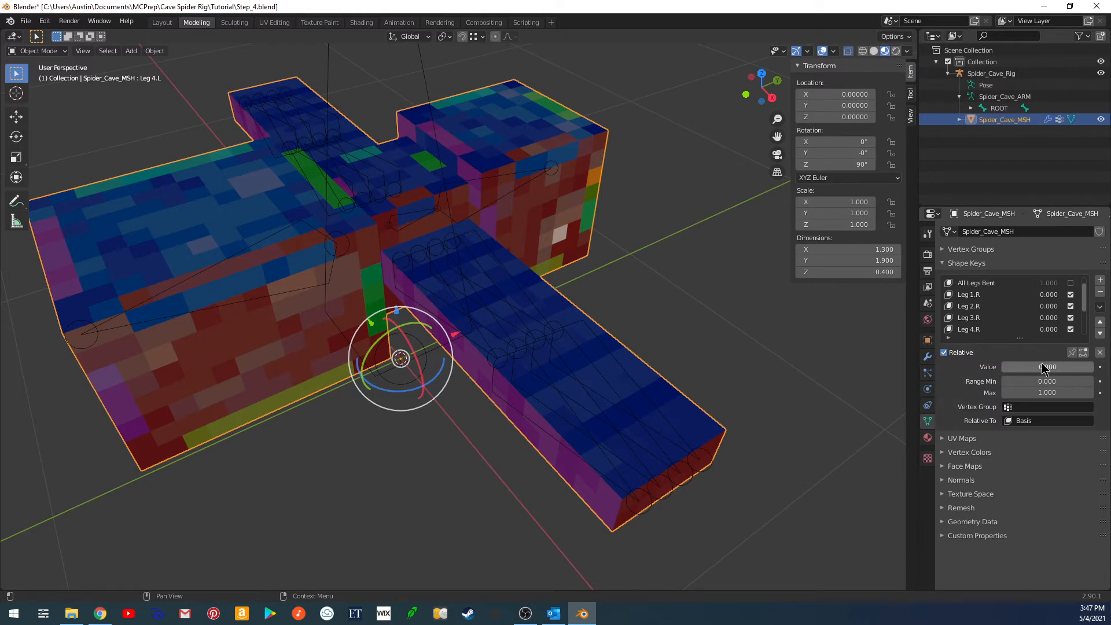
right_click(1042, 365)
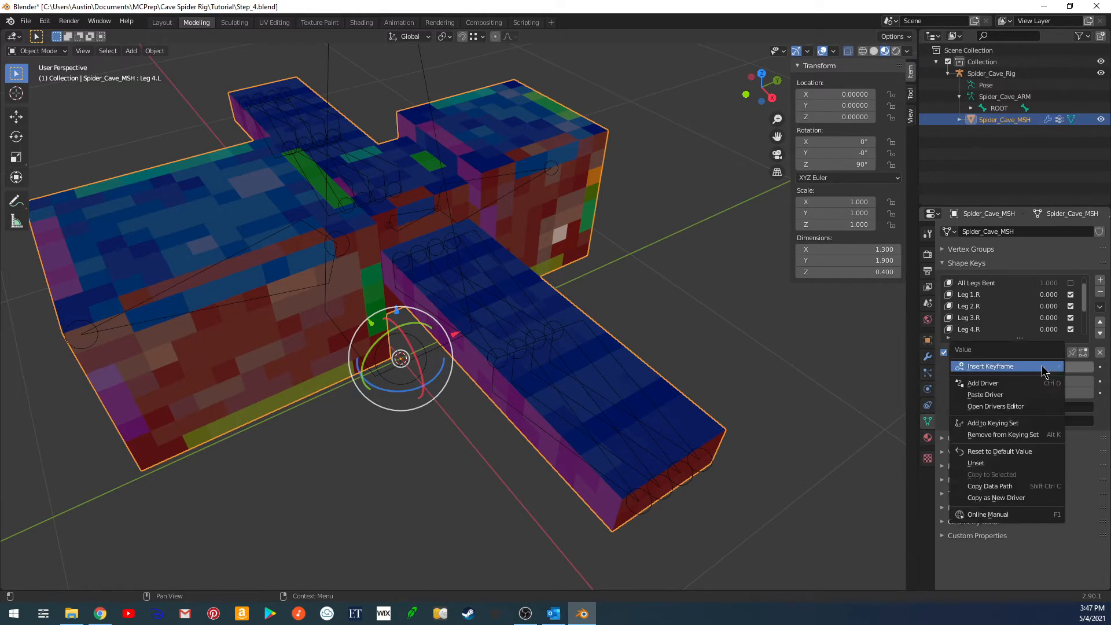
left_click(996, 395)
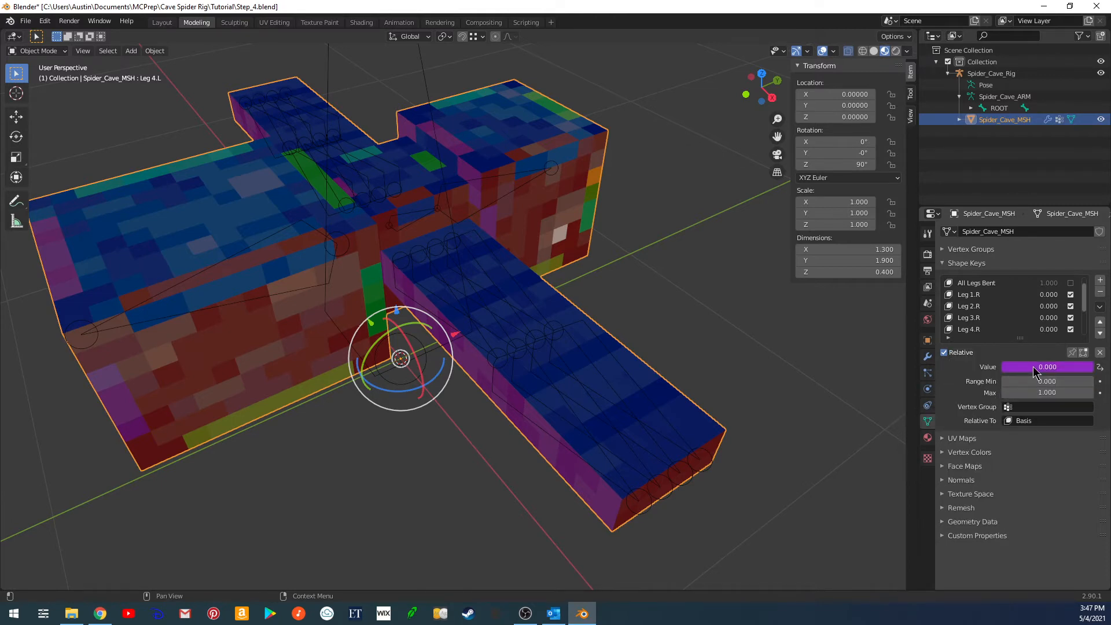
Open the Drivers Editor for the Leg 4.L value and examine which shape key the driver controls.
right_click(1033, 367)
left_click(984, 391)
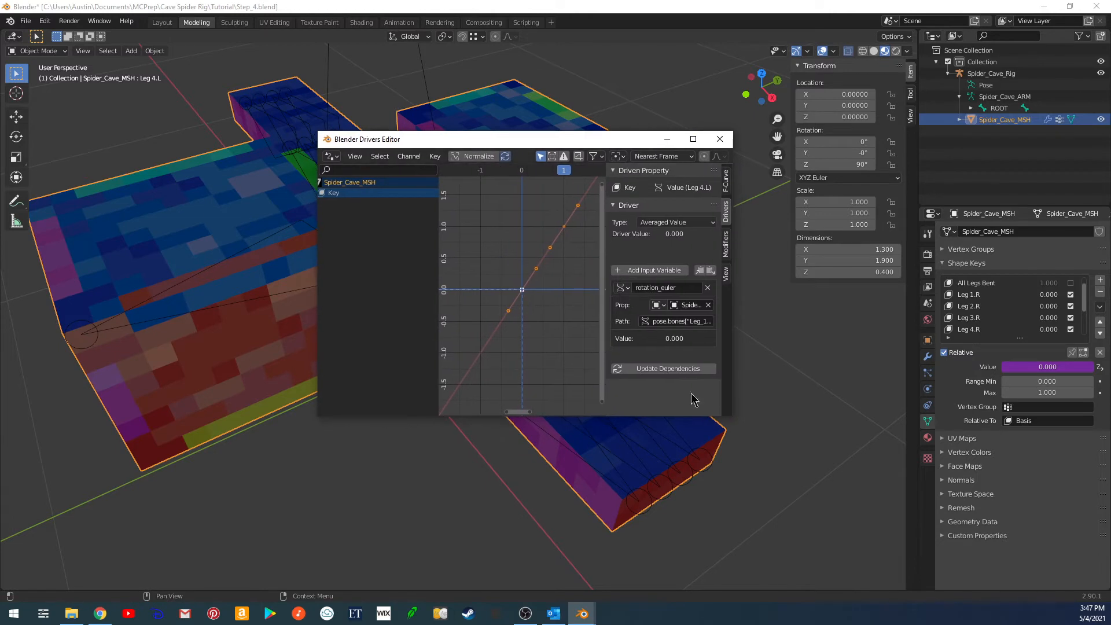
left_click_drag(733, 418, 924, 547)
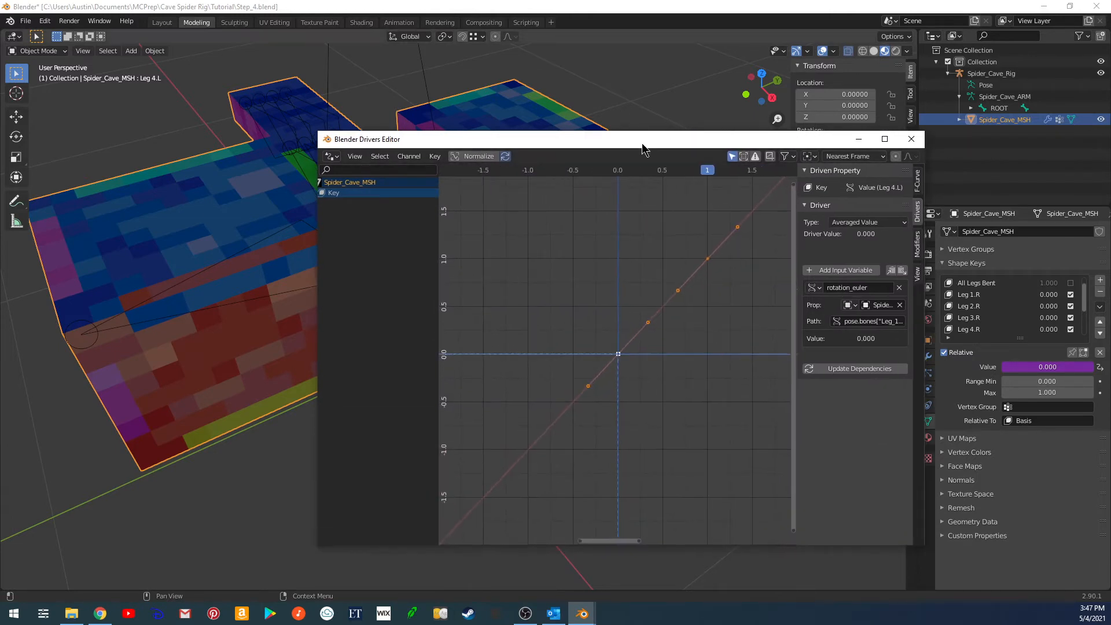
left_click_drag(641, 145, 533, 89)
left_click_drag(815, 490, 877, 536)
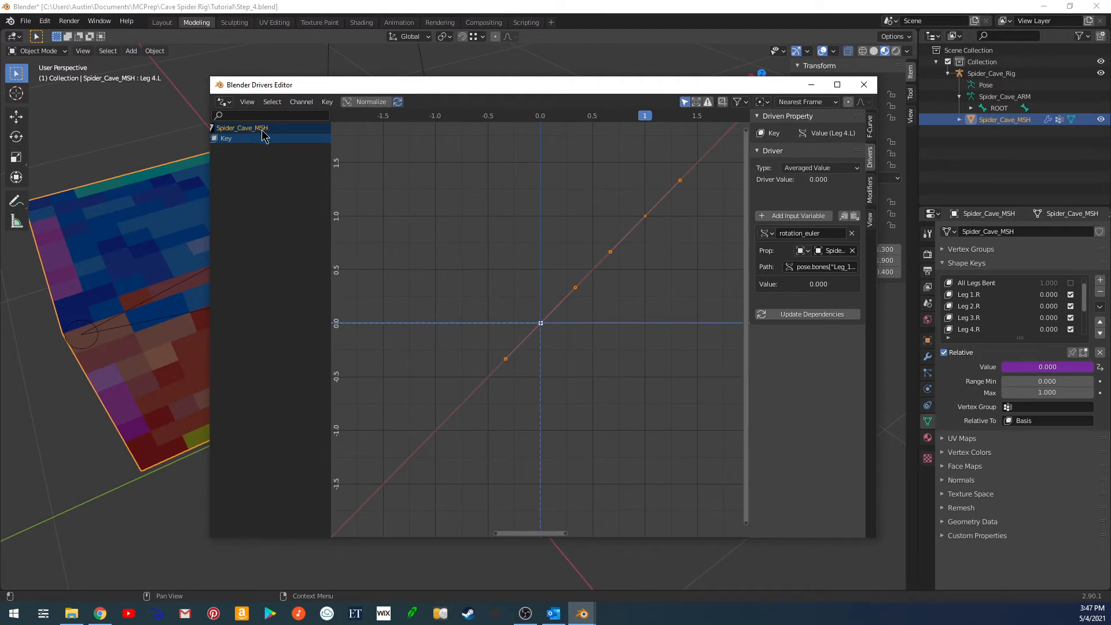
left_click(234, 139)
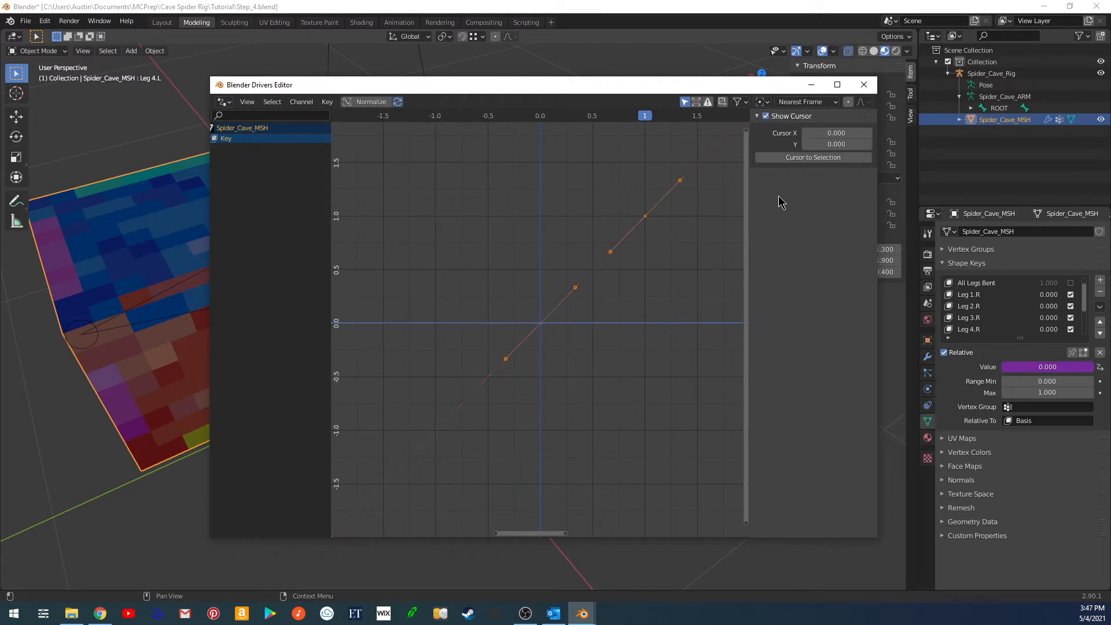
left_click(220, 139)
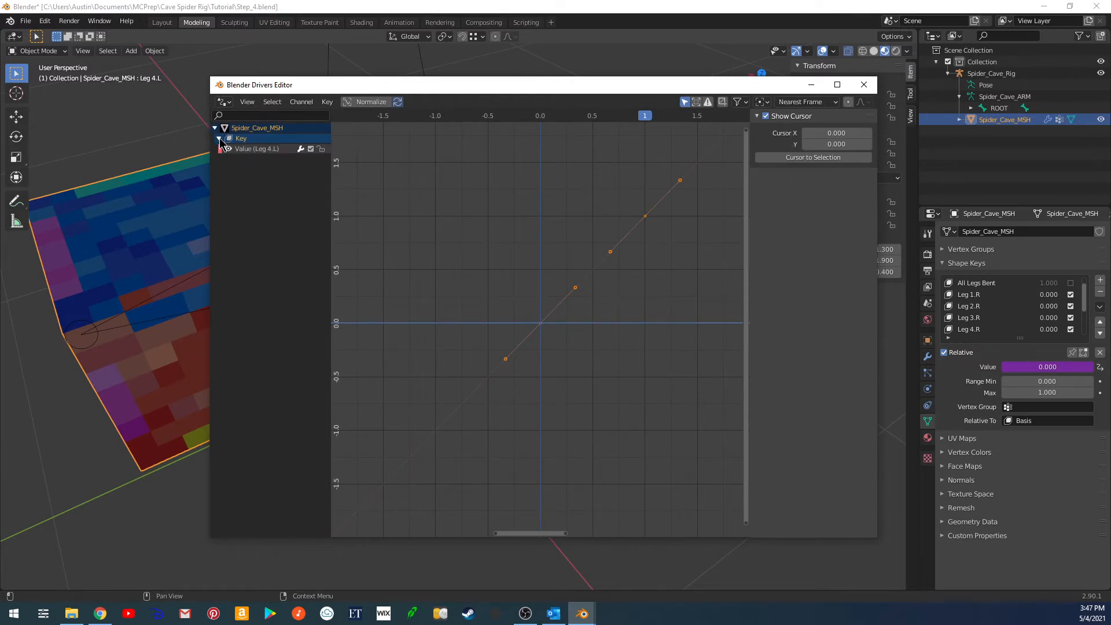
left_click(238, 150)
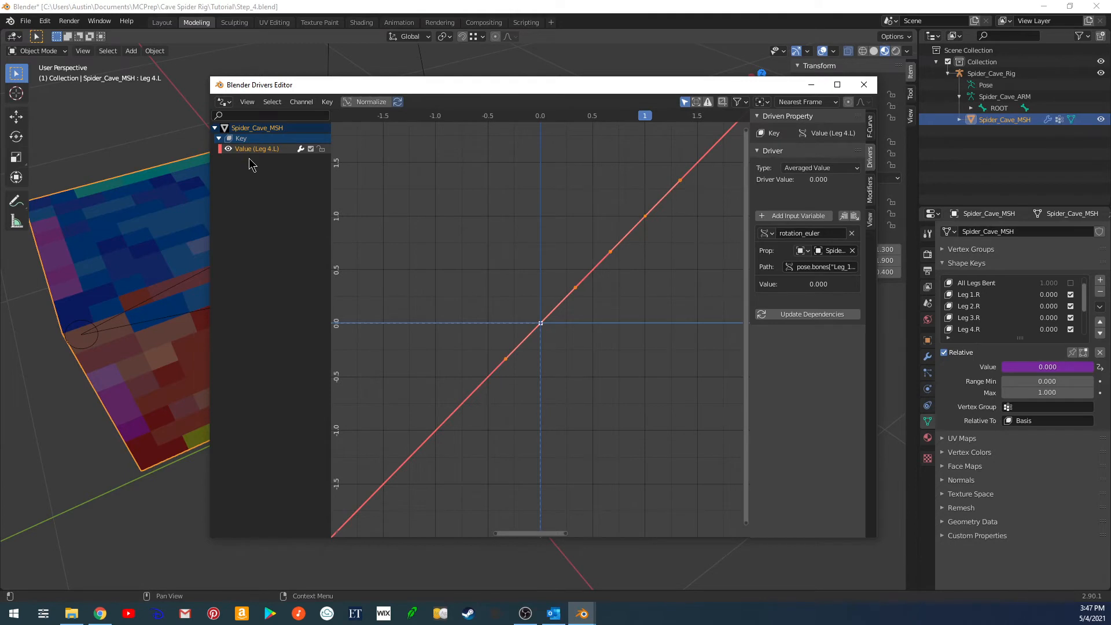
mouse_move(329, 171)
left_mouse_down()
mouse_move(367, 171)
mouse_move(343, 170)
left_mouse_up()
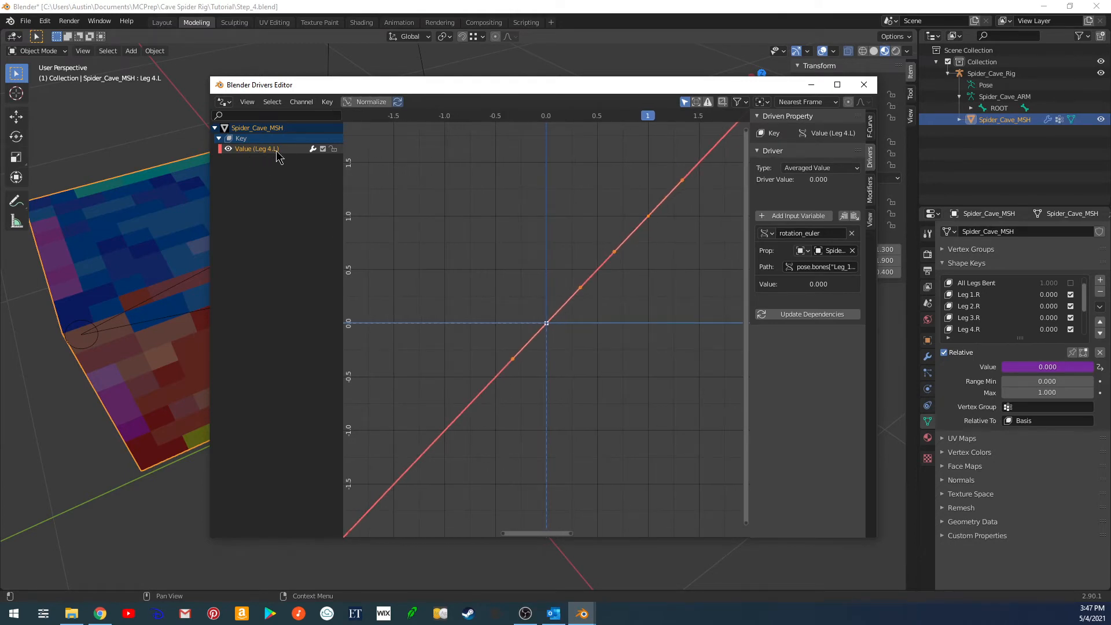
scroll(987, 327, "down", 4)
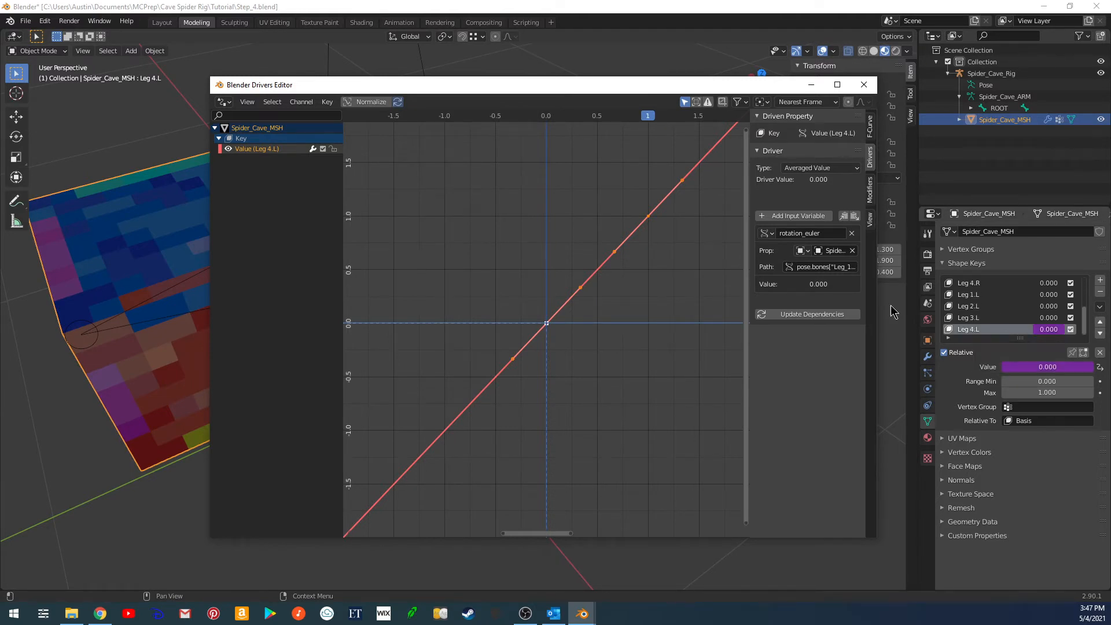
Select the Leg 1.R shape key and paste the copied rotation driver onto its value.
right_click(1046, 367)
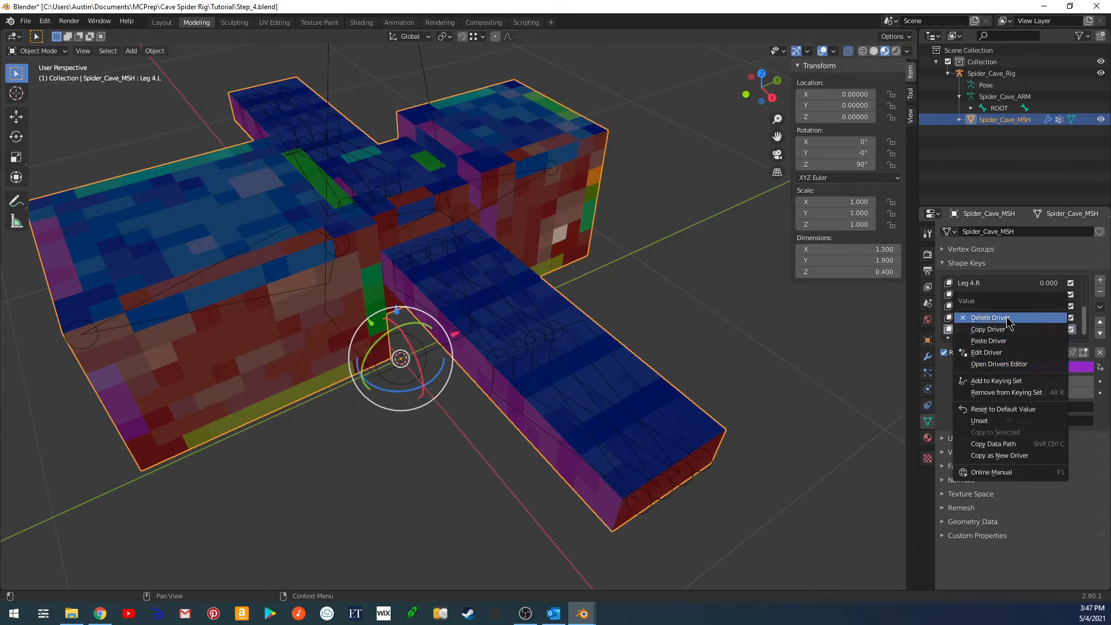
scroll(999, 307, "up", 2)
scroll(1001, 313, "up", 3)
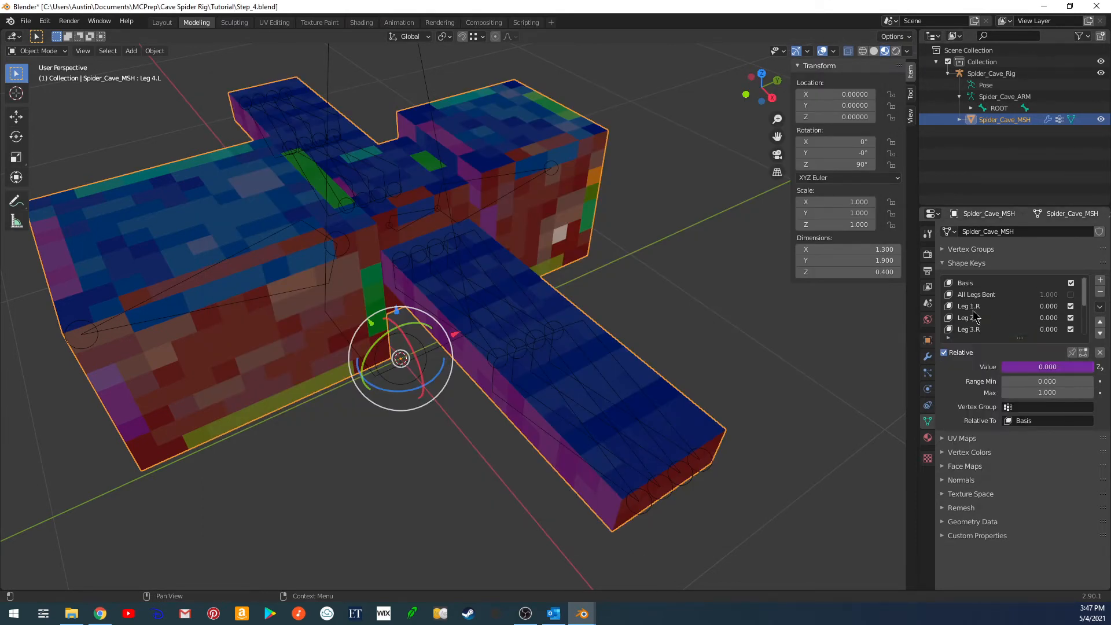
right_click(979, 316)
left_click(978, 309)
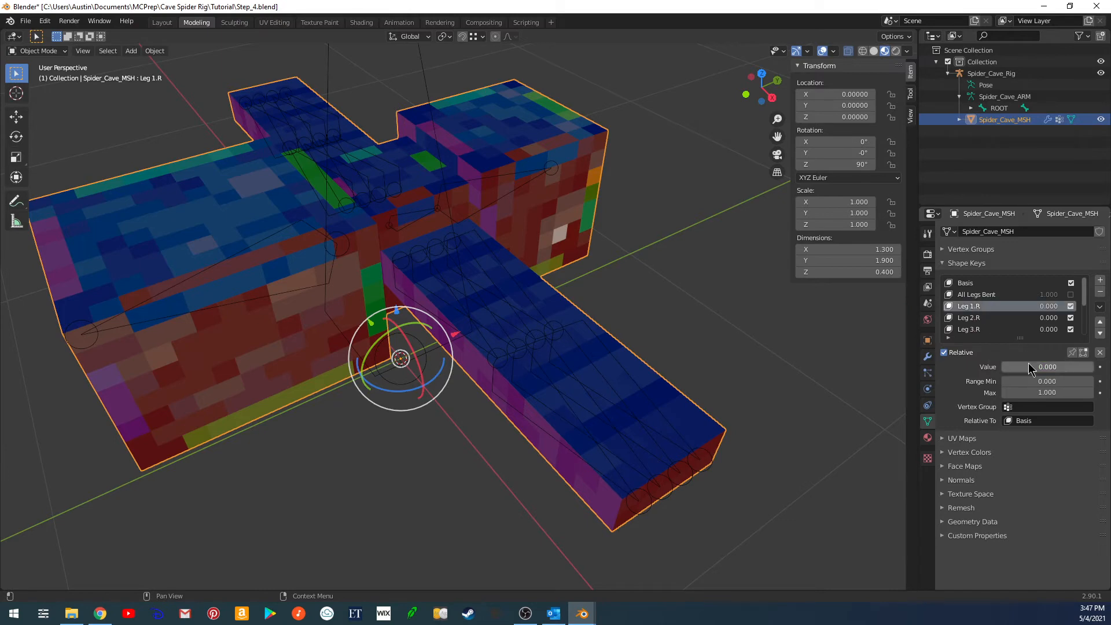
right_click(978, 307)
left_click(994, 354)
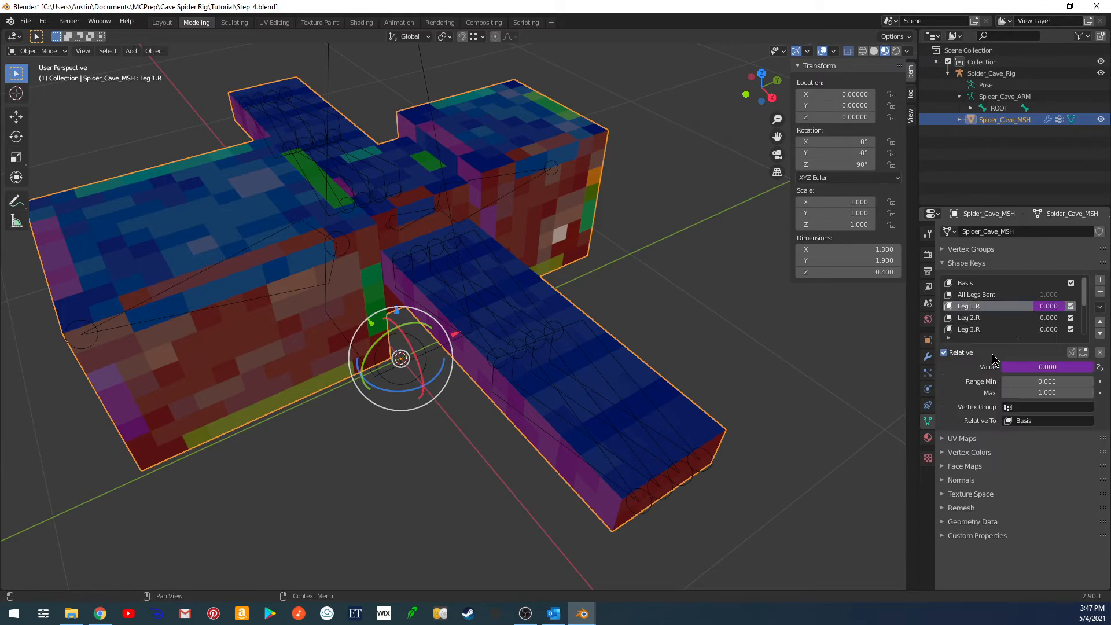
Delete the mistakenly pasted driver from the Leg 4.L shape key's value.
scroll(1021, 330, "down", 5)
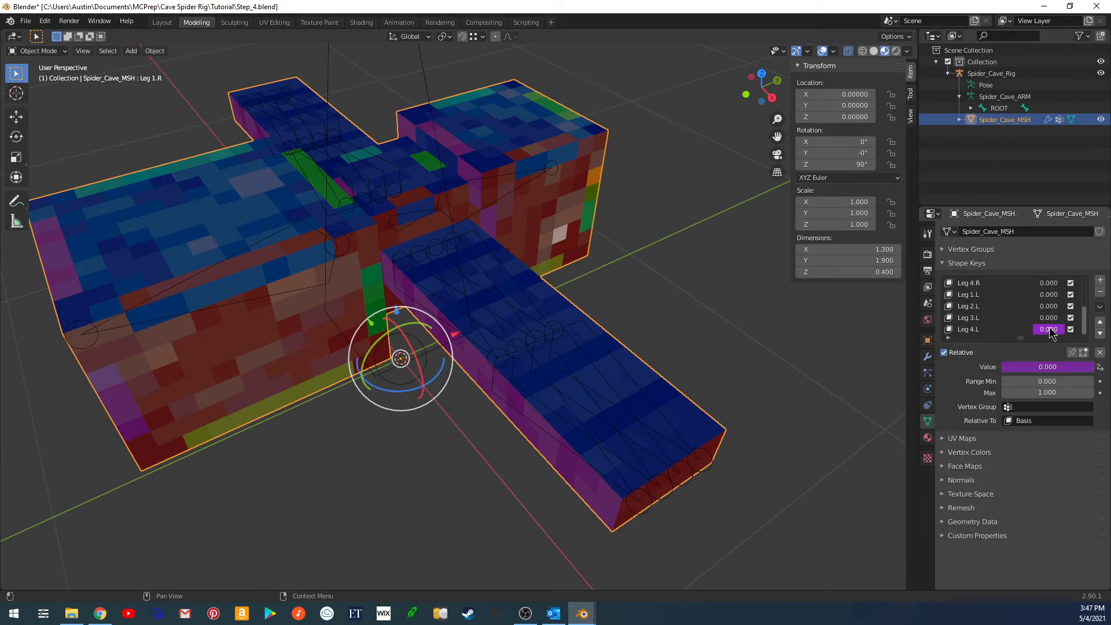
left_click(1013, 330)
right_click(1042, 369)
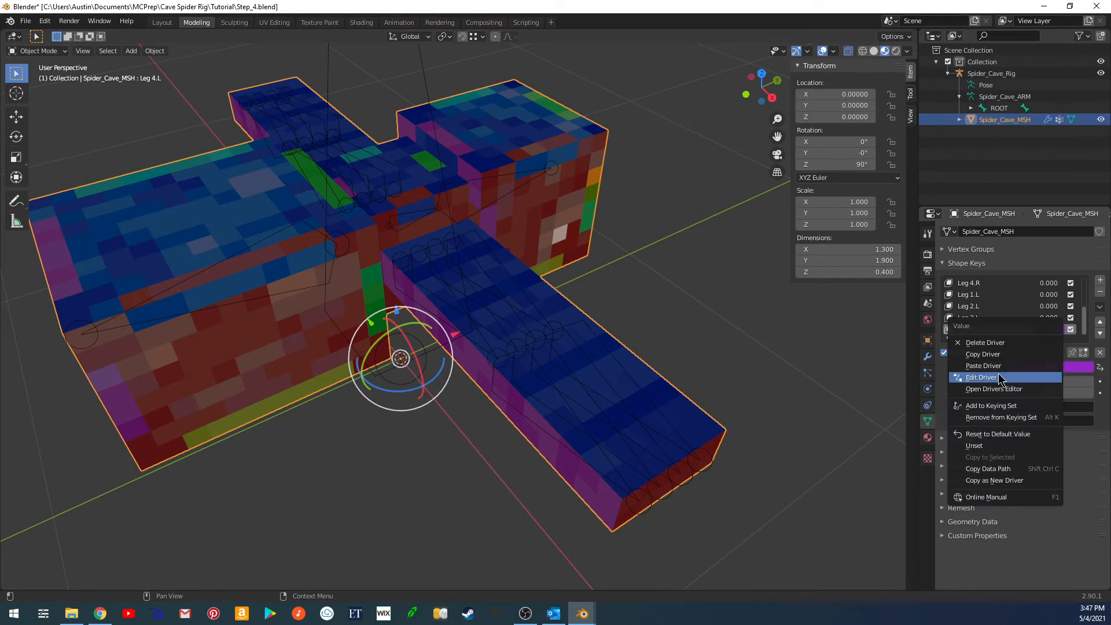
left_click(985, 342)
scroll(990, 313, "up", 5)
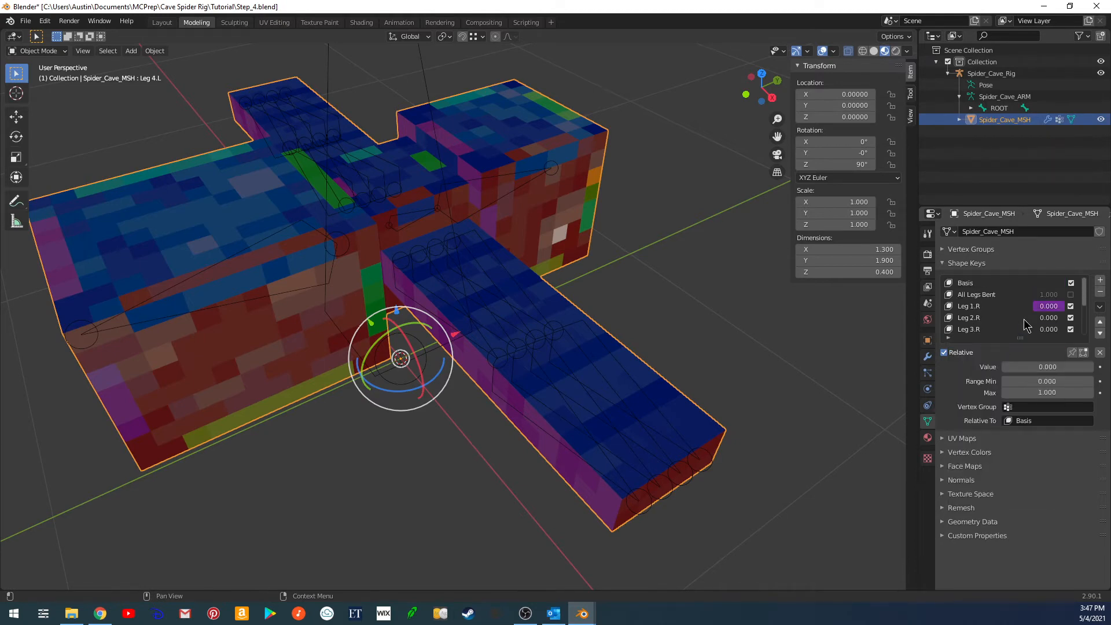
Select the Leg 1.R shape key and bring up its driver settings and input variable in the Drivers Editor.
left_click(980, 309)
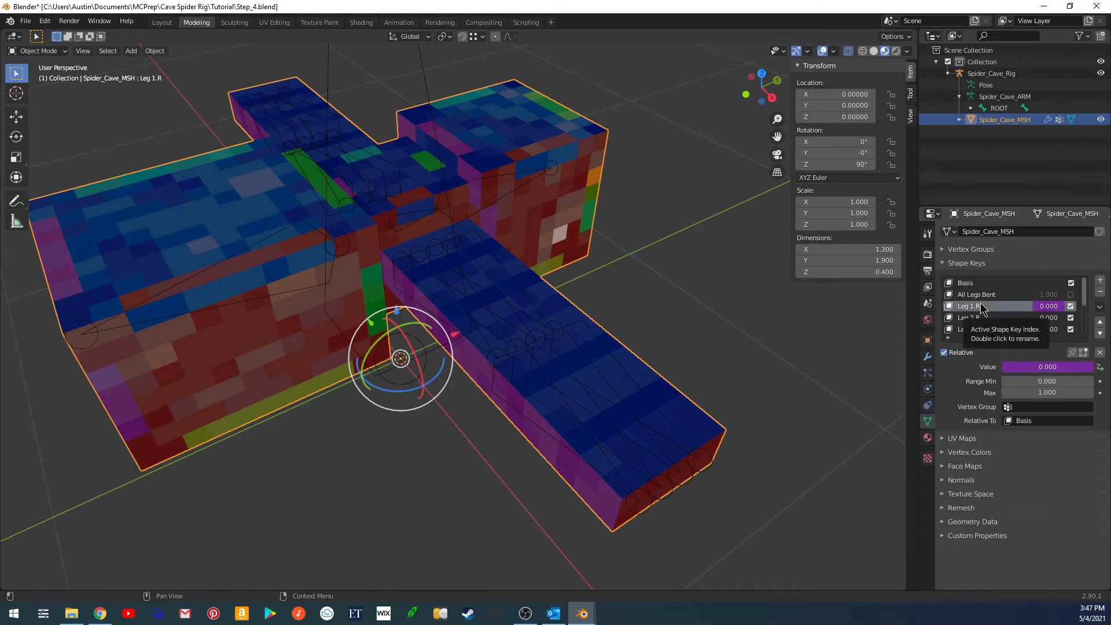
key("super+Tab")
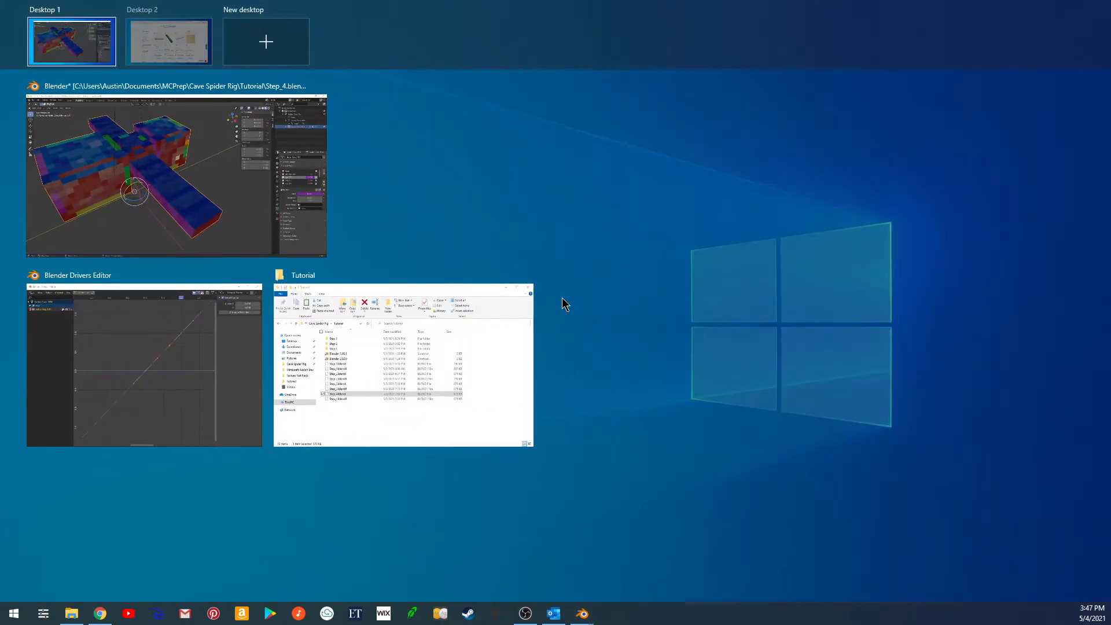
left_click(179, 347)
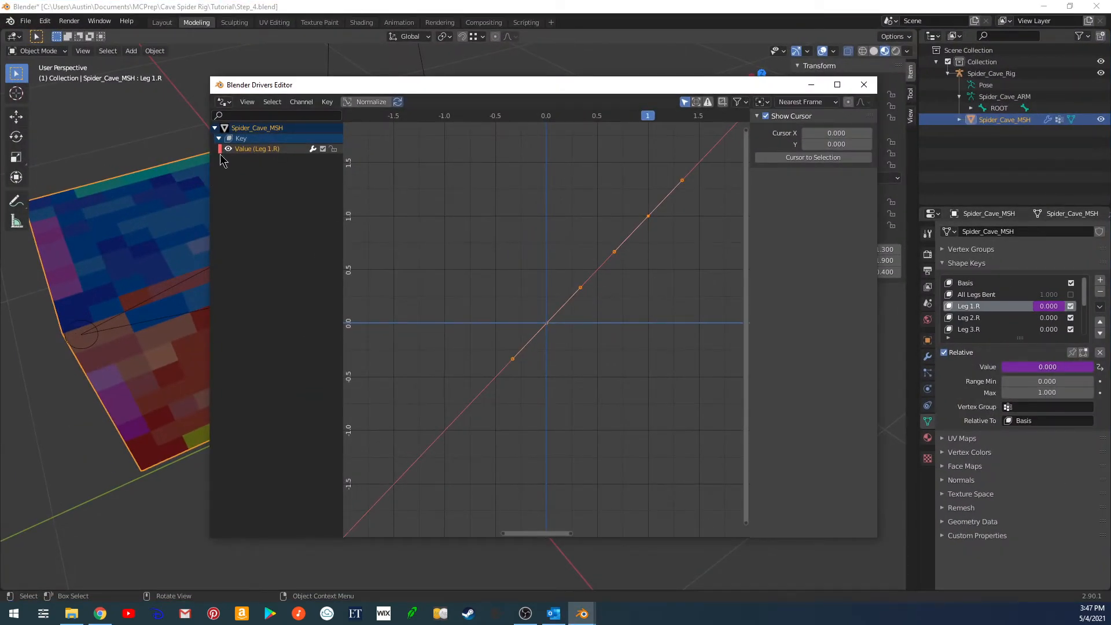
left_click(252, 151)
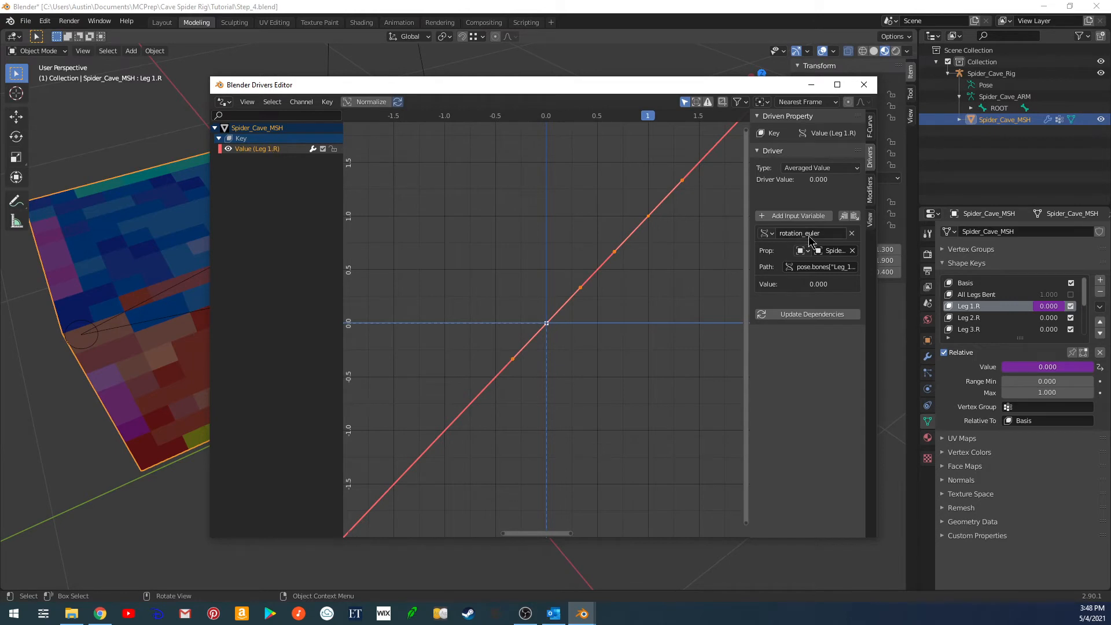
left_click_drag(747, 229, 700, 227)
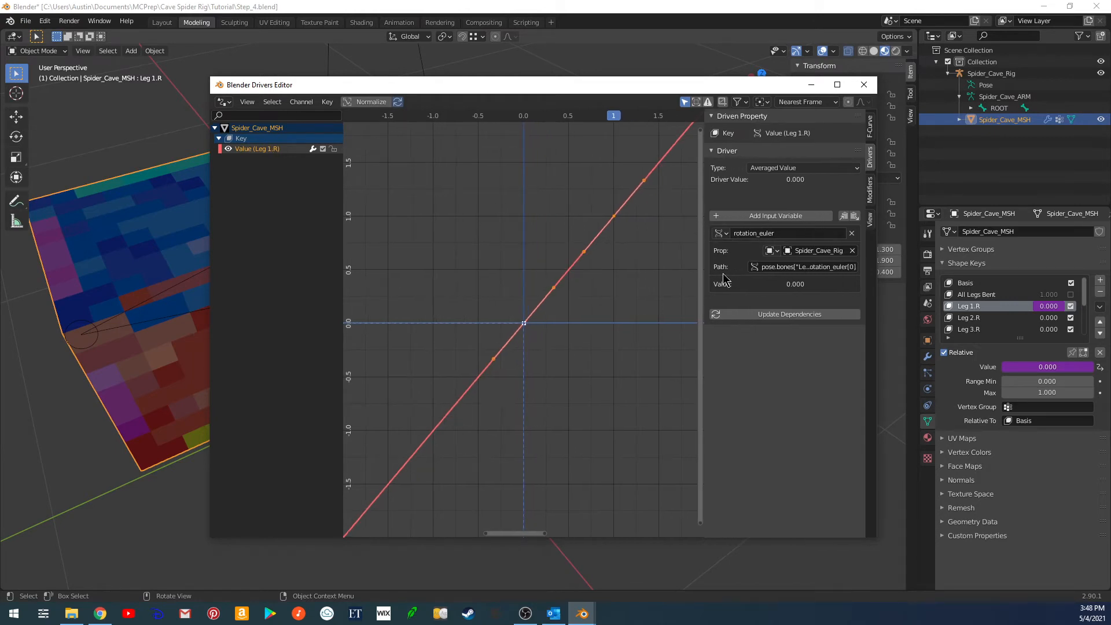
left_click_drag(665, 90, 592, 115)
left_click(735, 193)
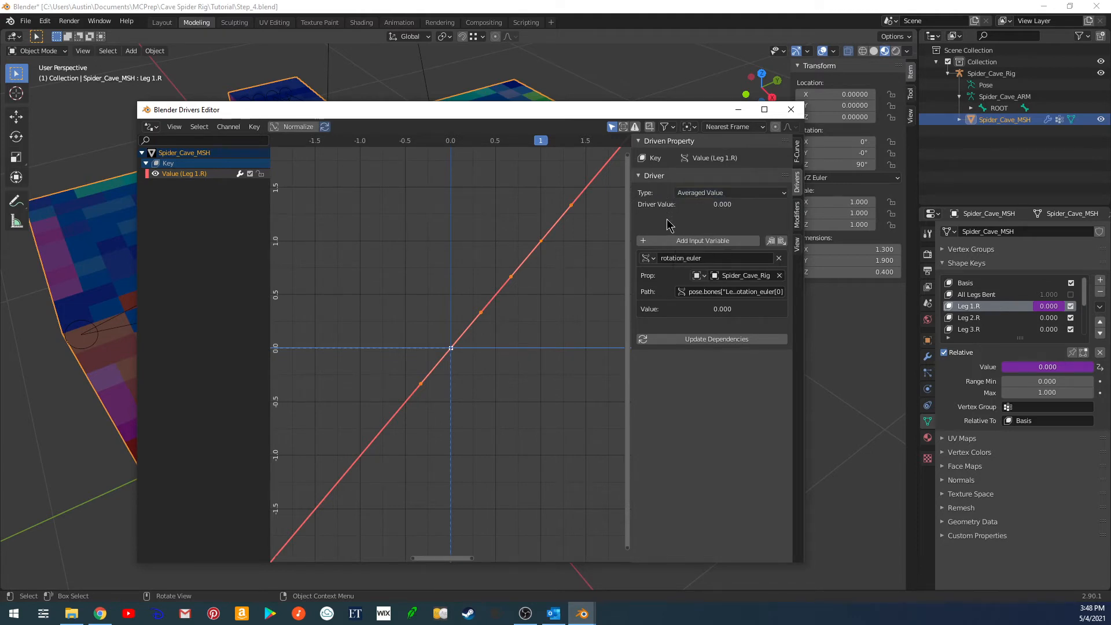
left_click(711, 257)
left_click(711, 257)
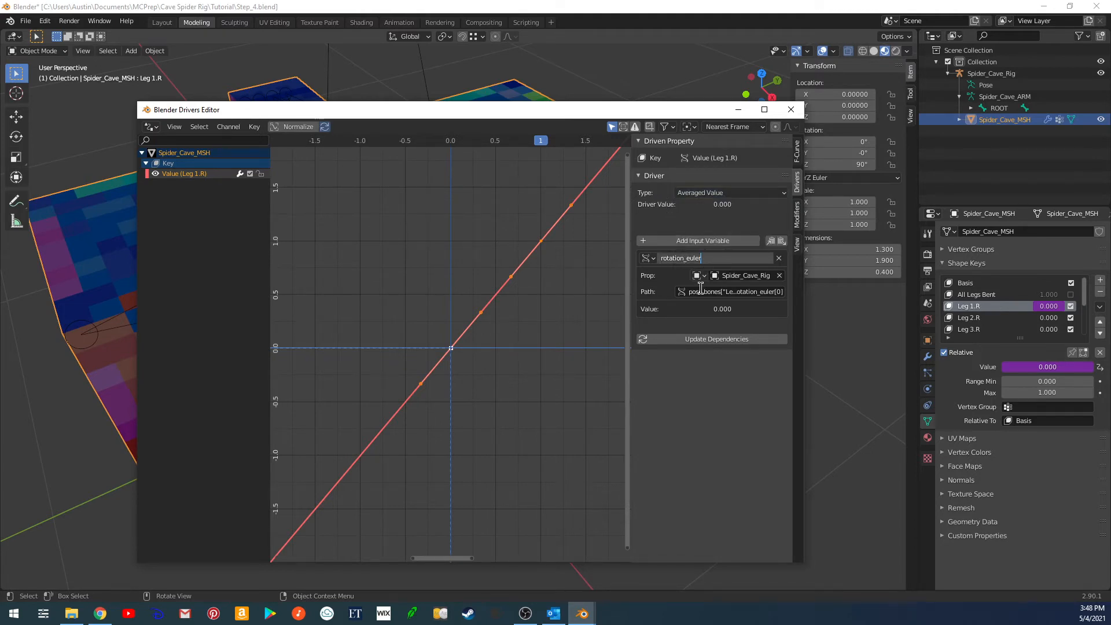
key("Return")
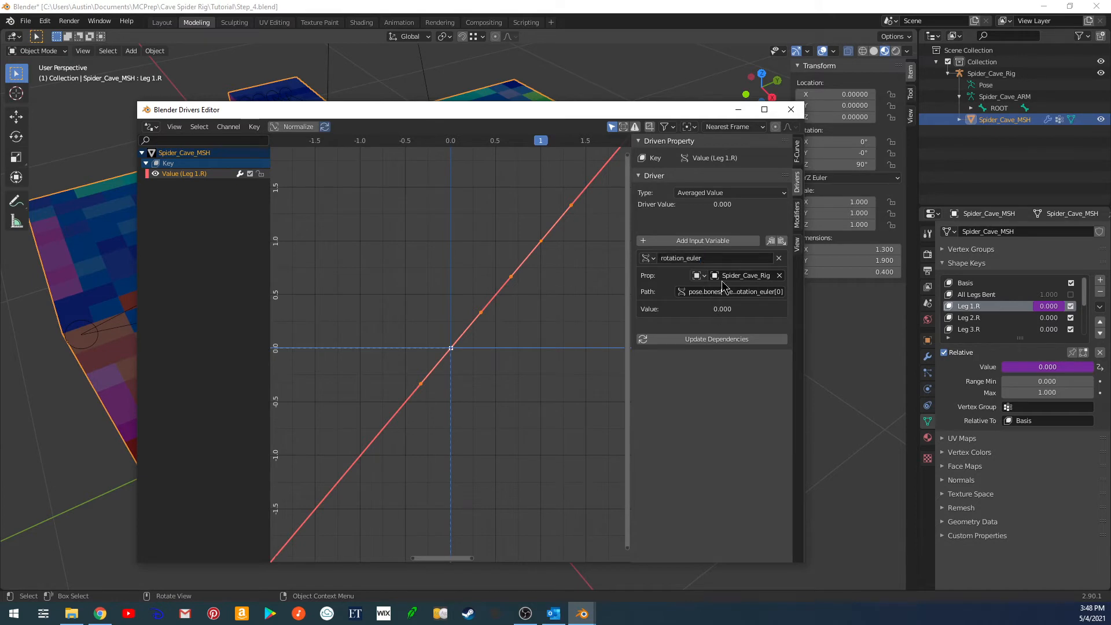
Switch the Leg 1.R driver to Scripted Expression and set its expression to tan(rotation_euler/2).
left_click(780, 195)
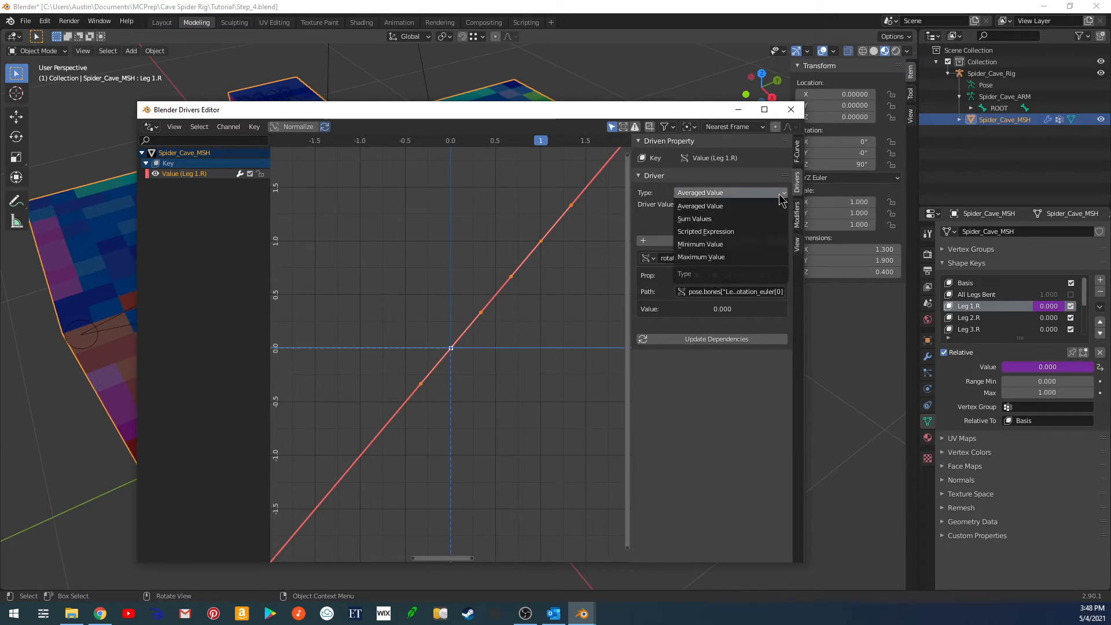
left_click(704, 231)
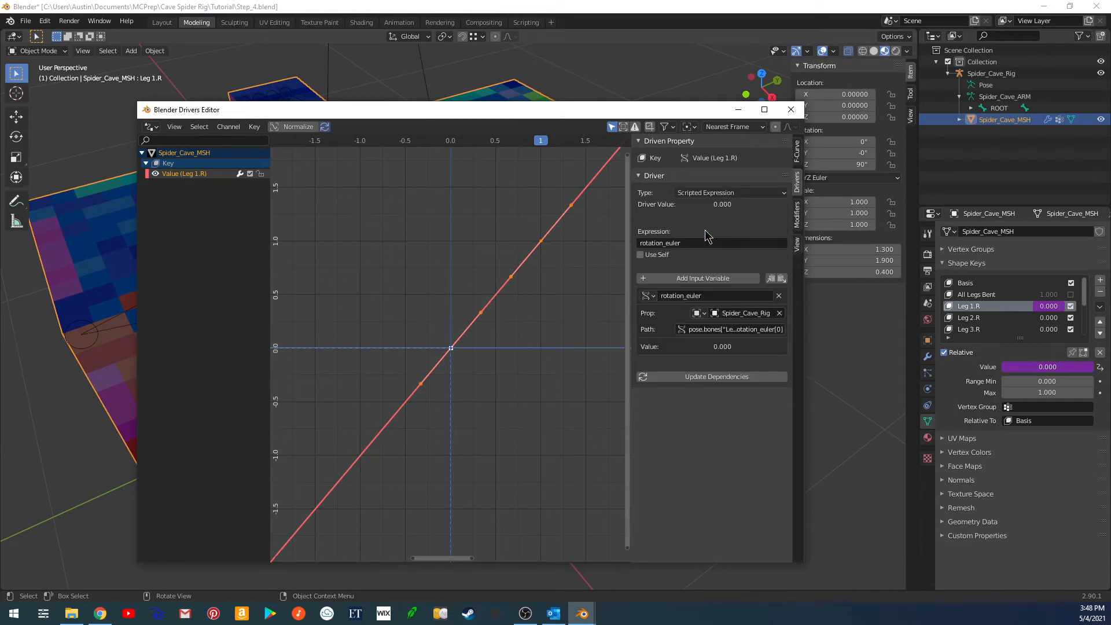
left_click(697, 244)
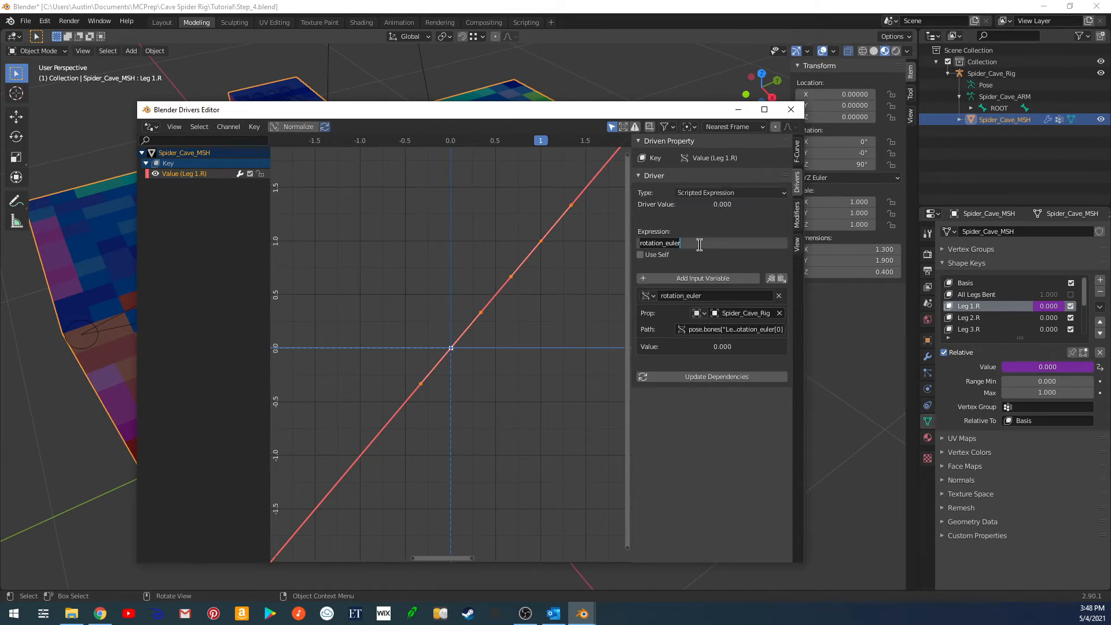
key("ctrl+a")
type("tan(")
key("Return")
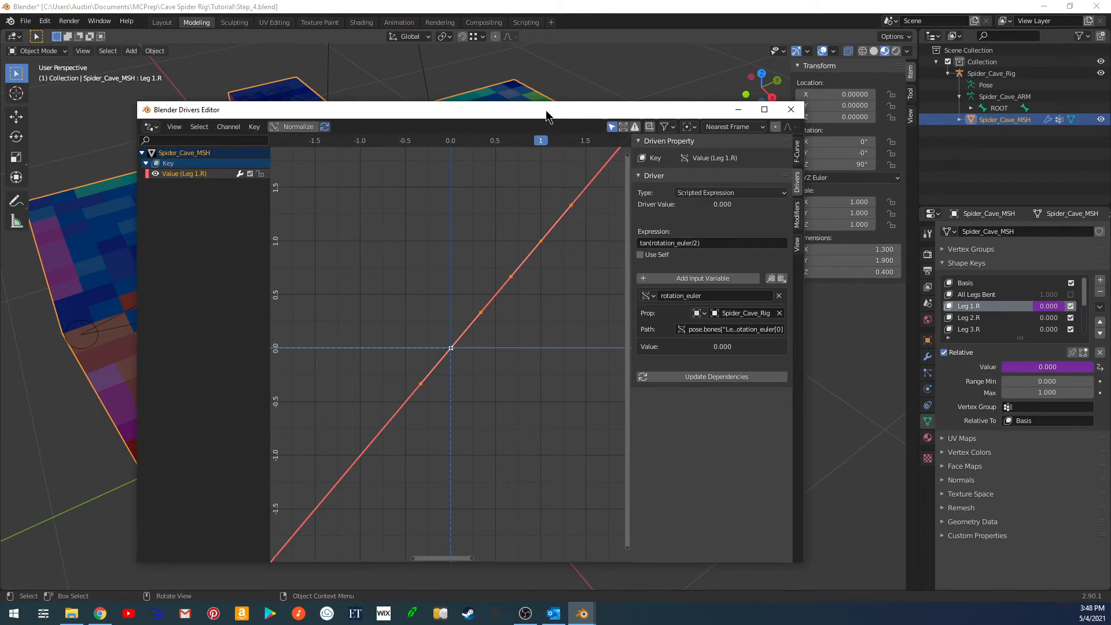
Move the Drivers Editor out of view and rotate the Leg_1_lower.R bone down about 90° in Pose Mode.
left_click_drag(530, 112, 654, 624)
left_click(877, 370)
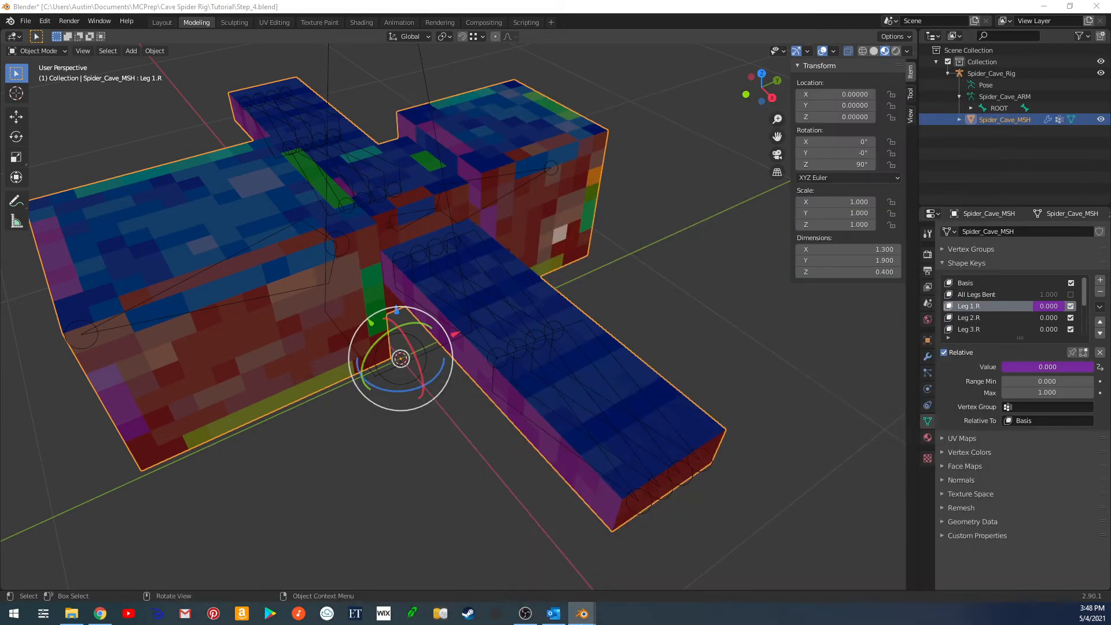
middle_click_drag(521, 389, 601, 332)
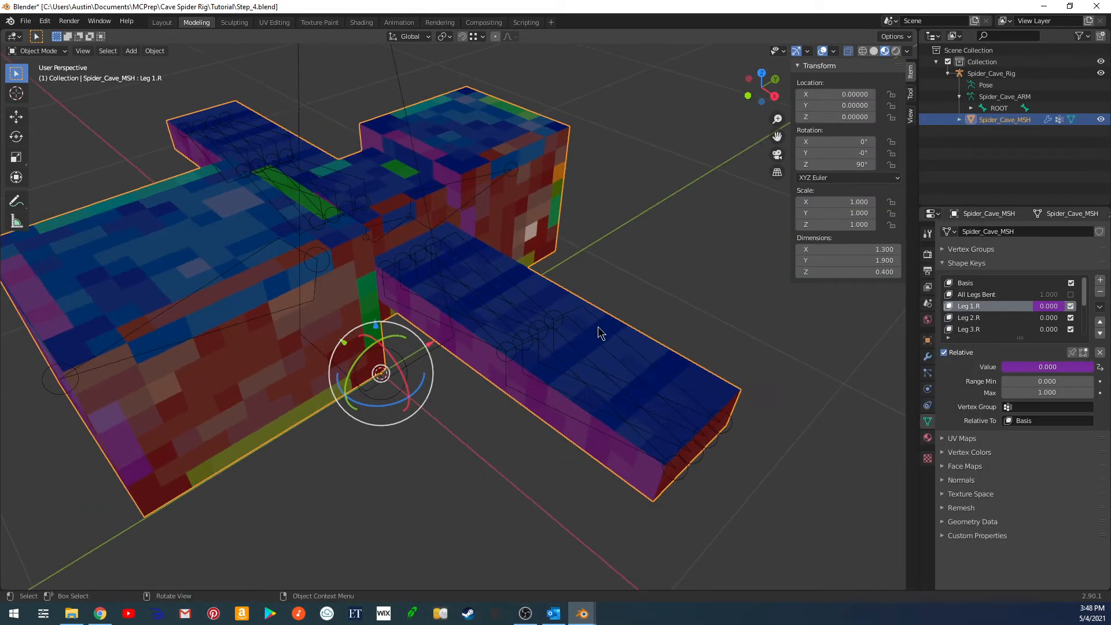
left_click(602, 328)
key("ctrl+Tab")
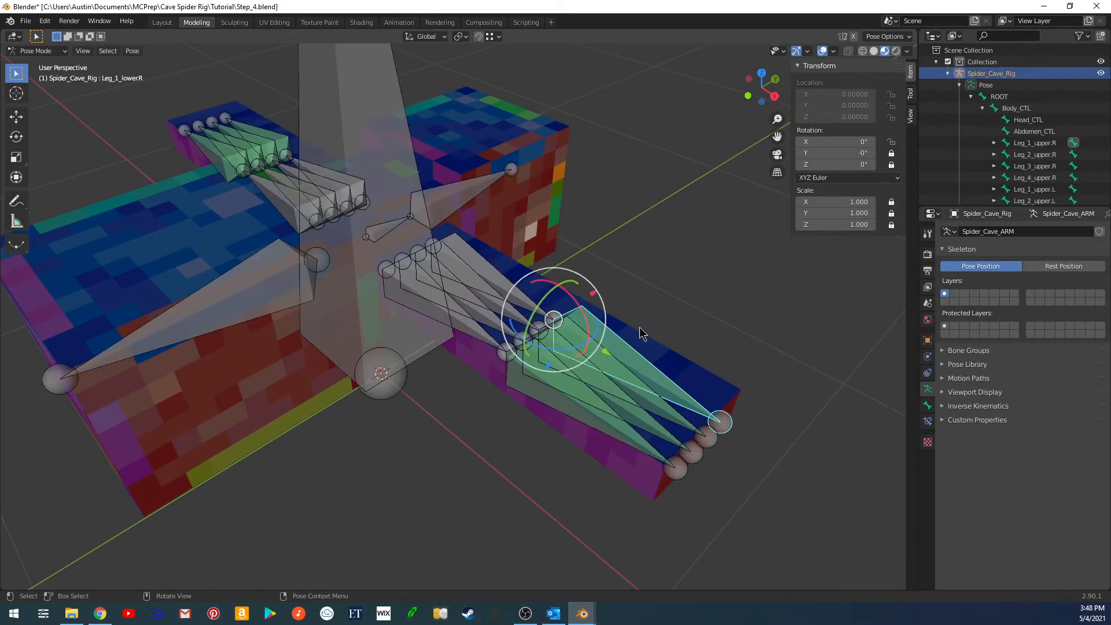
left_click_drag(567, 298, 585, 347)
Temporarily hide the bent lower leg bone to inspect the leg mesh beneath it, and reveal it again.
middle_click_drag(585, 347, 425, 327)
middle_click_drag(486, 389, 567, 347)
key("h")
scroll(527, 340, "up", 2)
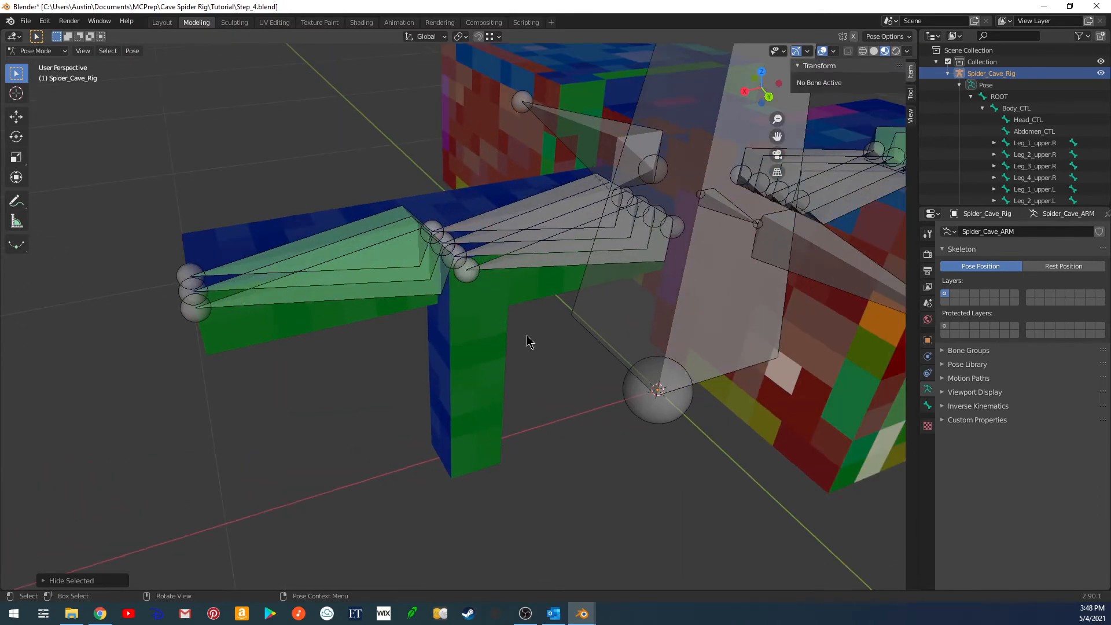
key("alt+h")
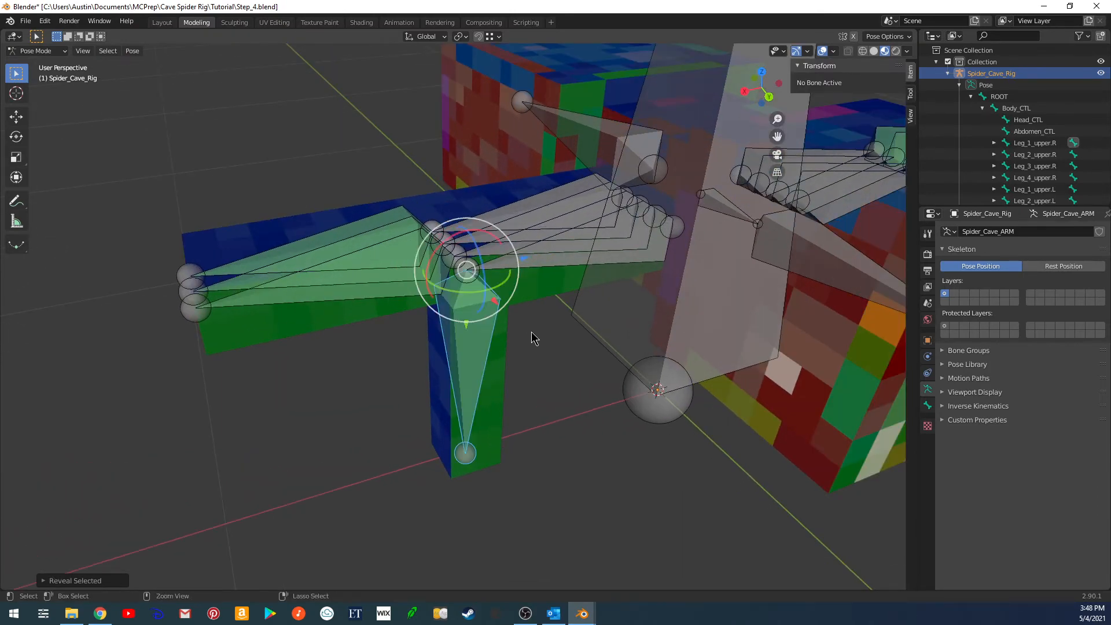
Temporarily hide the whole armature in Object Mode to examine the bent leg's knee, and return the rig to Pose Mode.
key("ctrl+Tab")
left_click(470, 322)
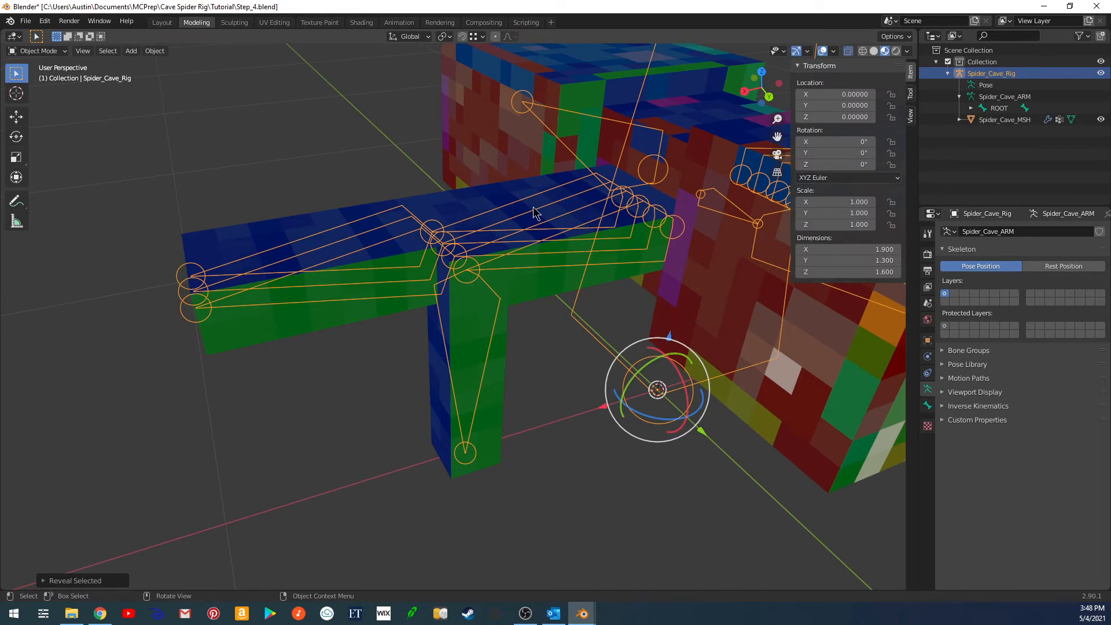
key("h")
middle_click_drag(535, 307, 512, 287)
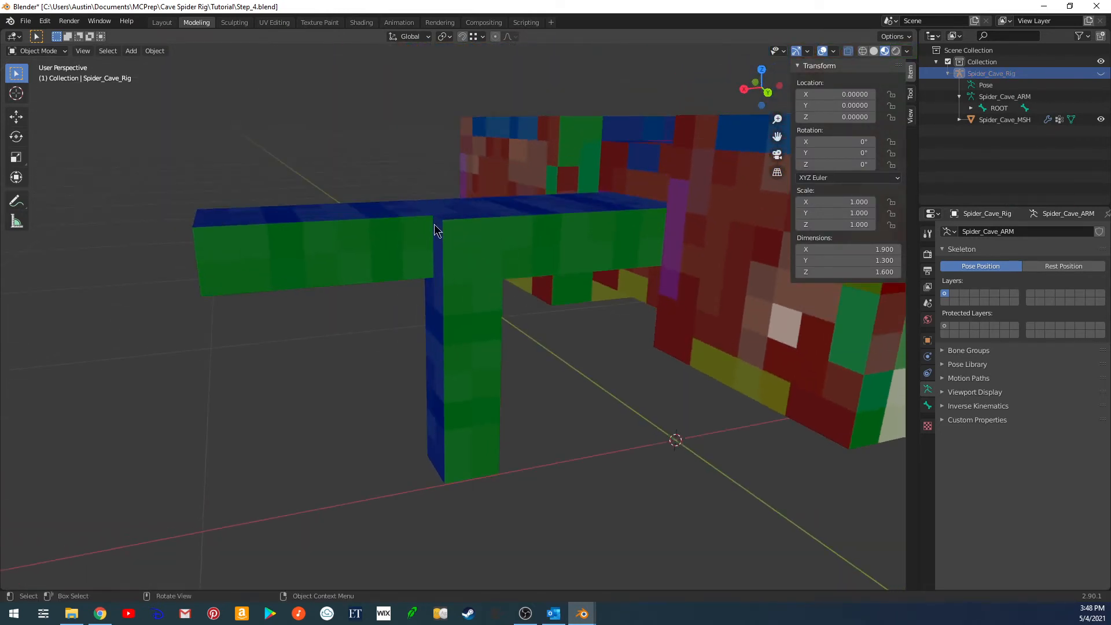
middle_click_drag(434, 224, 547, 382)
key("alt+h")
key("ctrl+Tab")
left_click(561, 352)
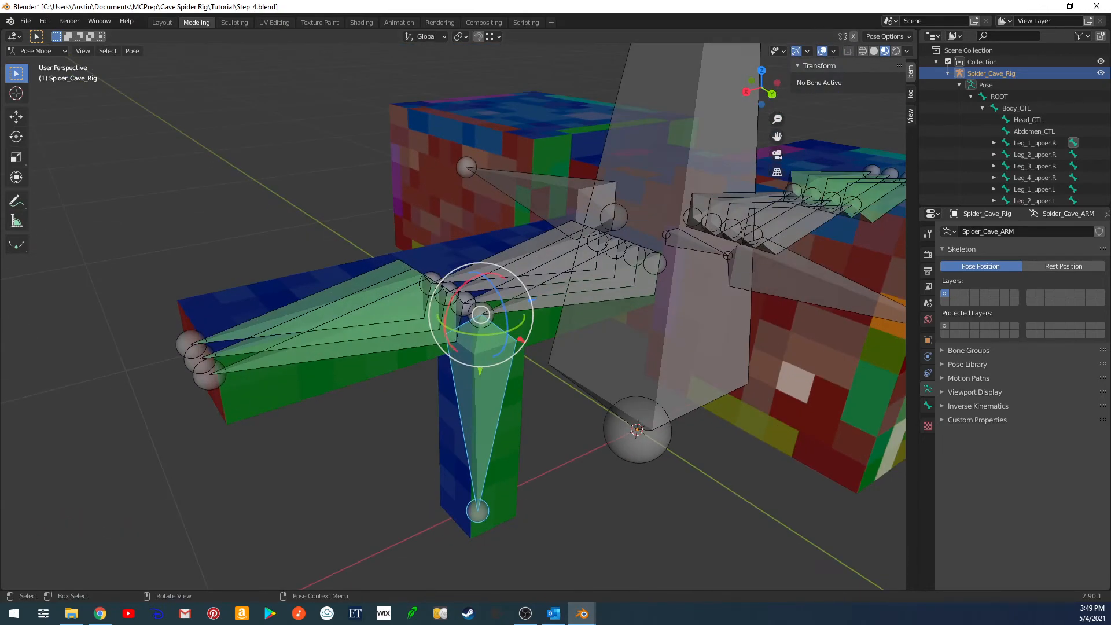
Select the Spider_Cave_MSH mesh in Object Mode and show the Leg 1.R driver's settings in the Drivers Editor again.
left_click_drag(535, 624, 564, 95)
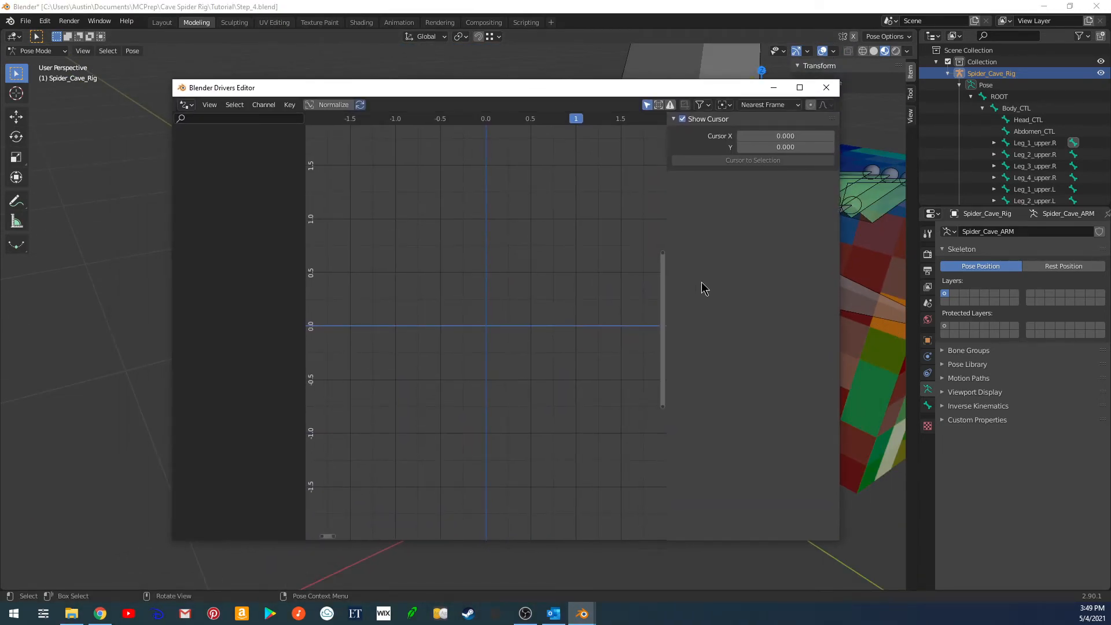
scroll(611, 278, "down", 3)
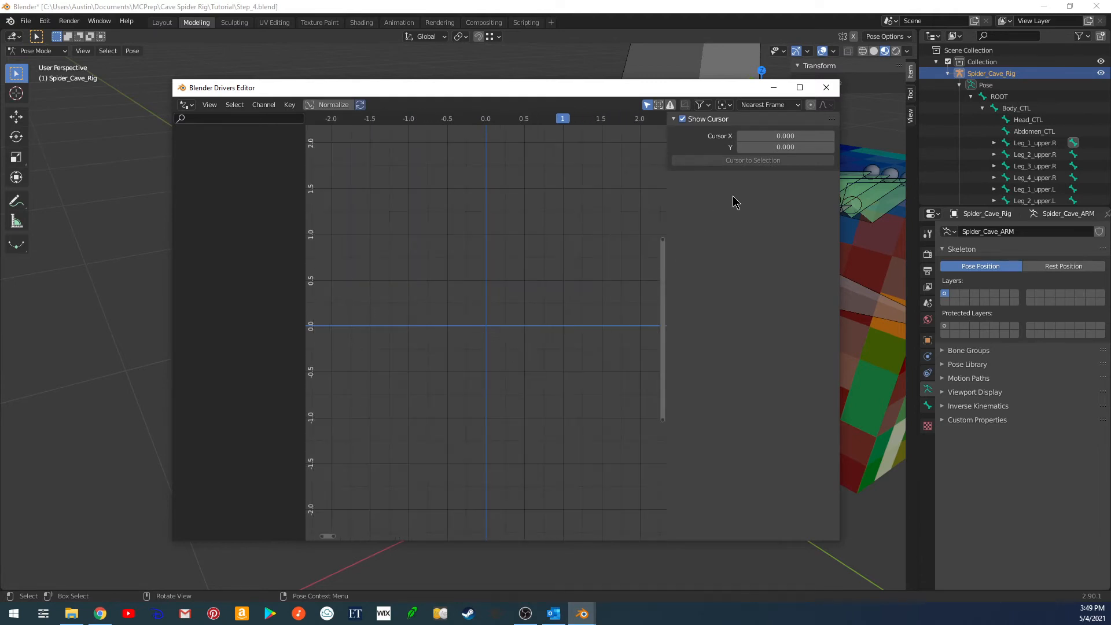
left_click(598, 186)
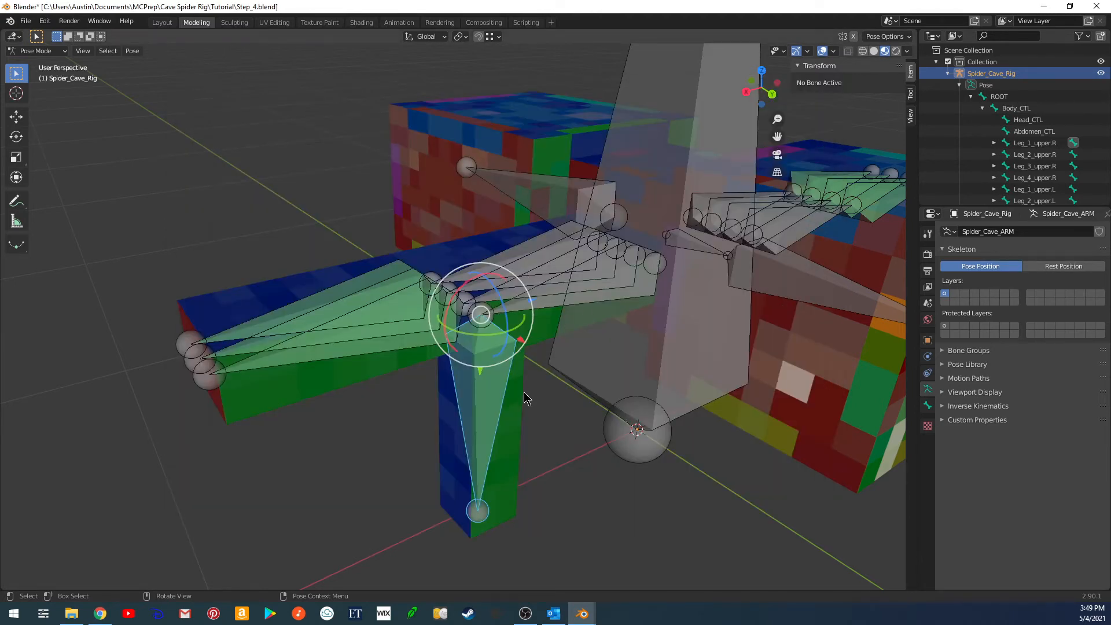
key("ctrl+Tab")
left_click(519, 422)
left_click(518, 422)
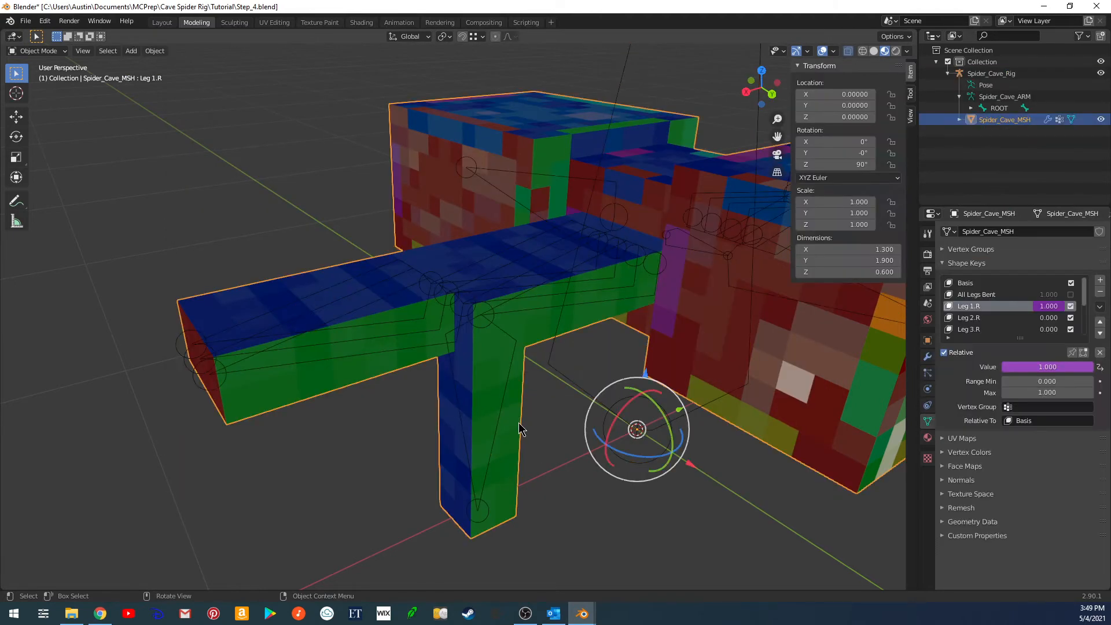
key("super+Tab")
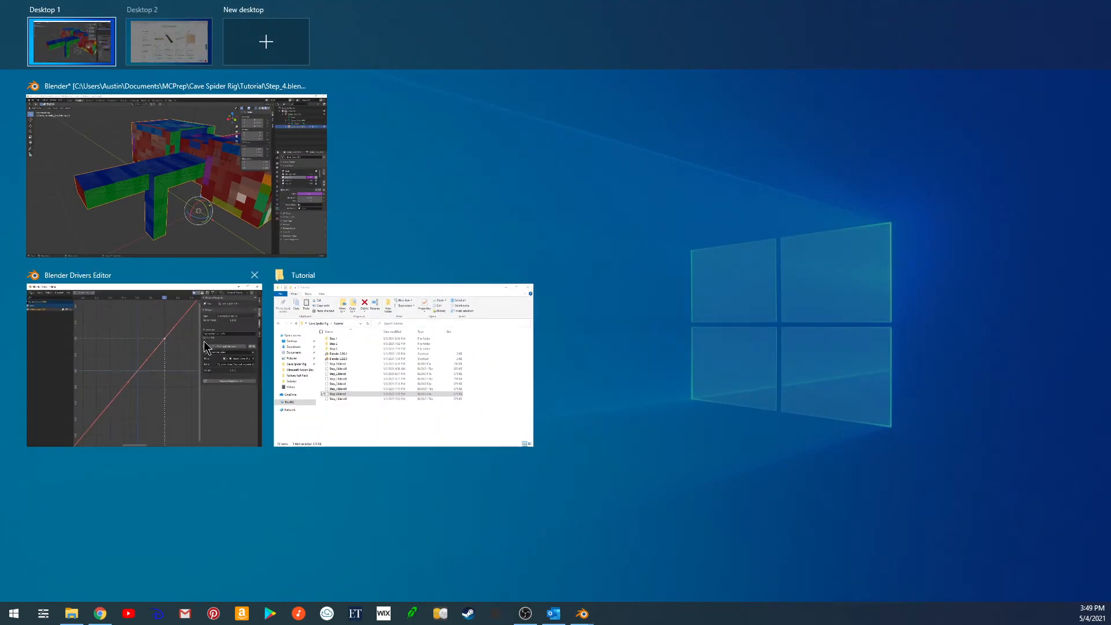
left_click(203, 342)
left_click(748, 220)
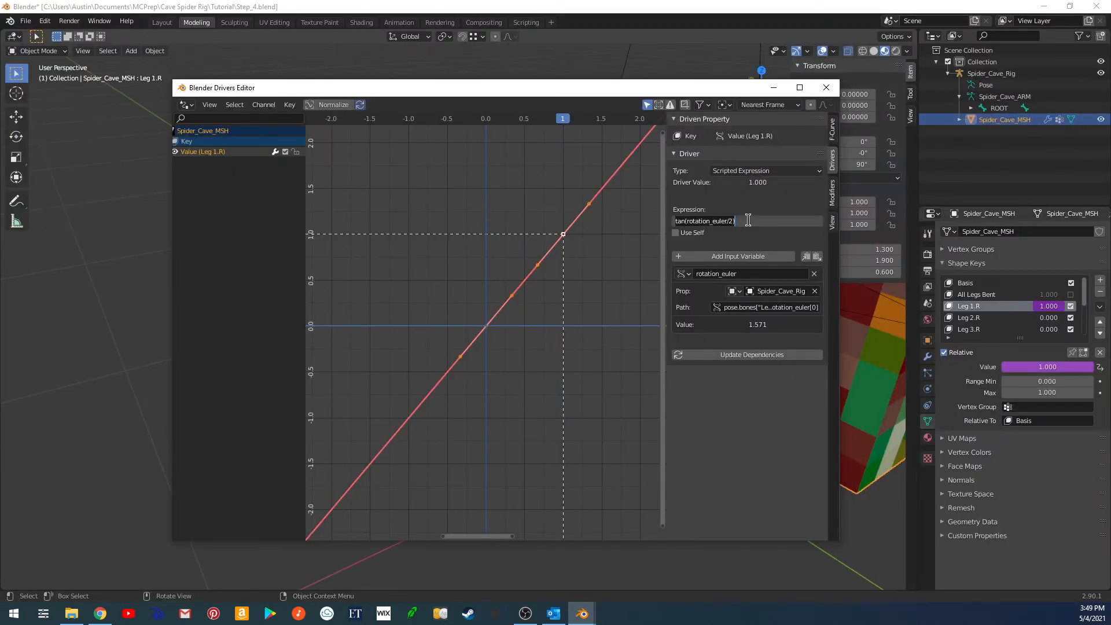
key("Return")
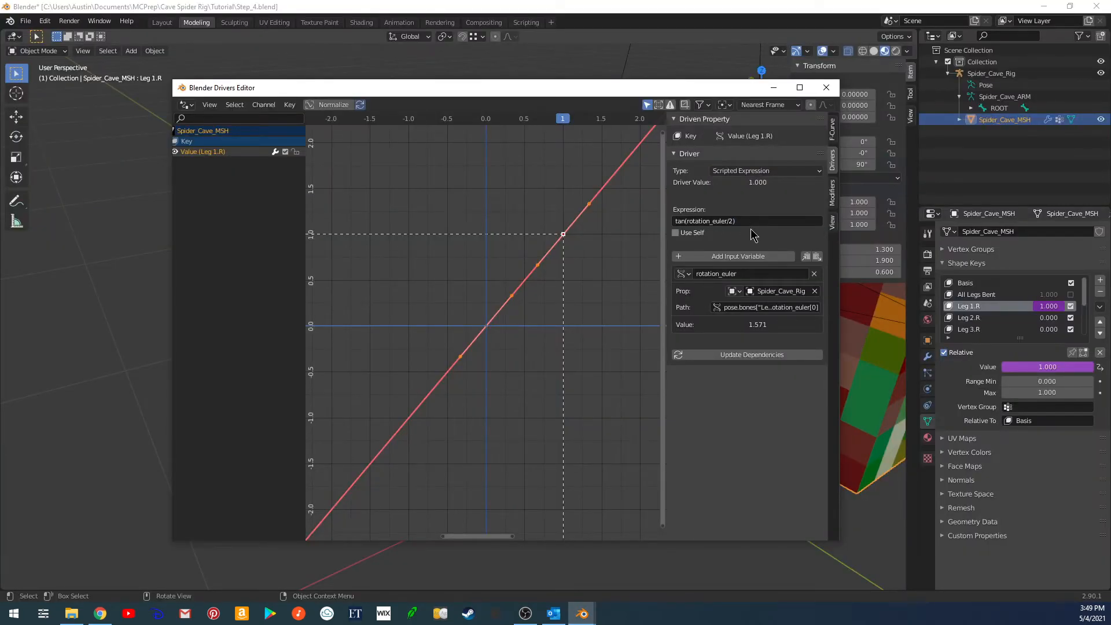
Delete the keyframes from the Leg 1.R driver's F-curve.
left_click(832, 138)
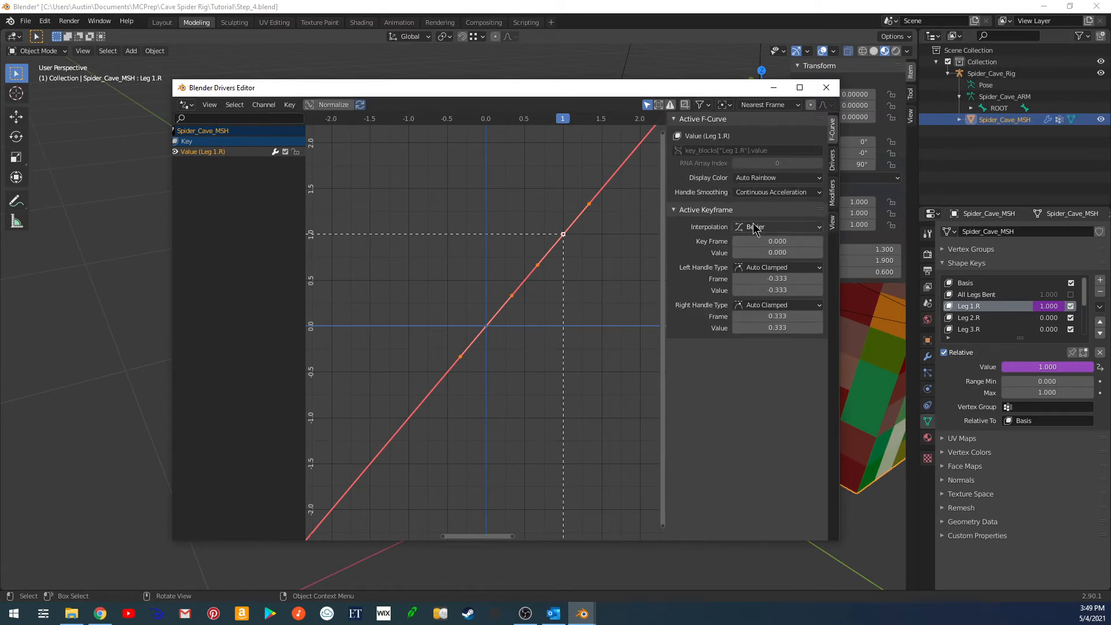
key("x")
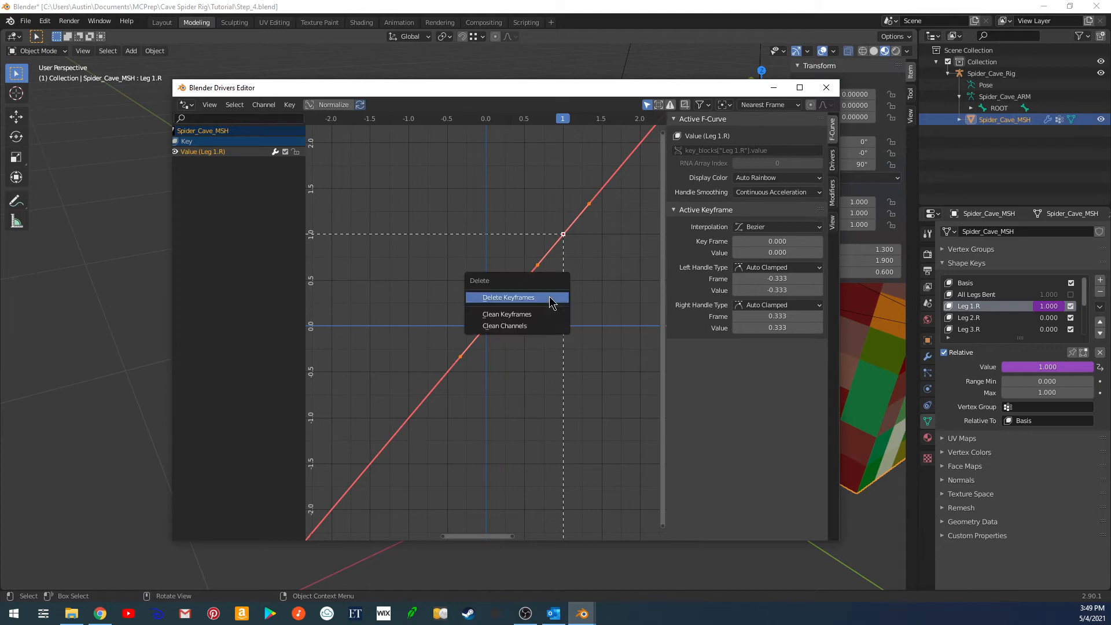
left_click(548, 298)
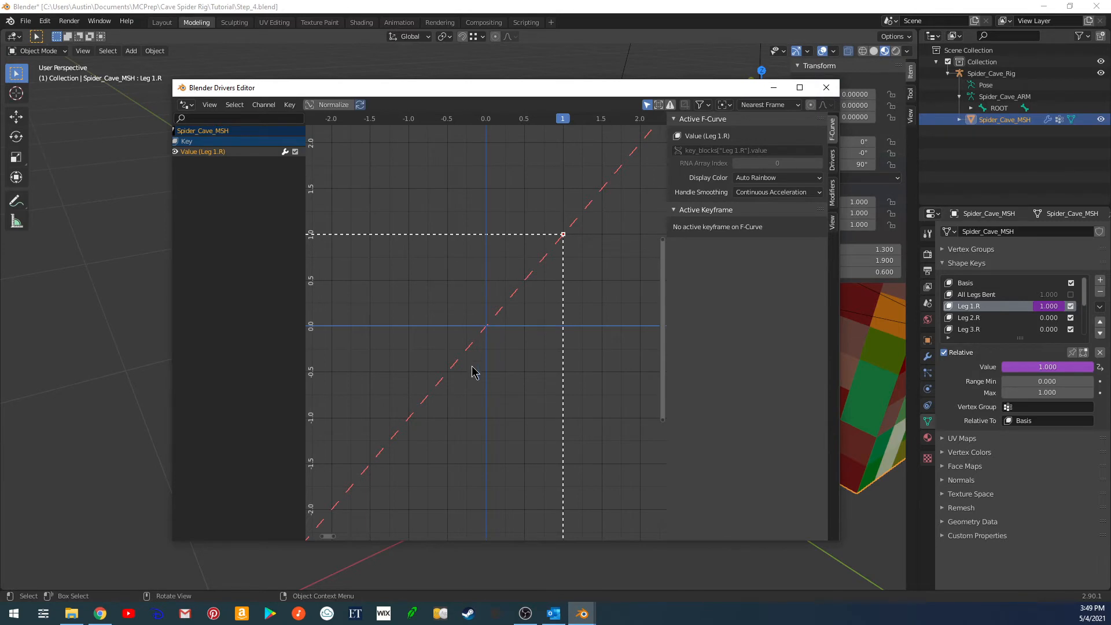
Rename the Leg 1.R driver's input variable to rotX and update the expression to tan(rotX/2).
left_click(833, 161)
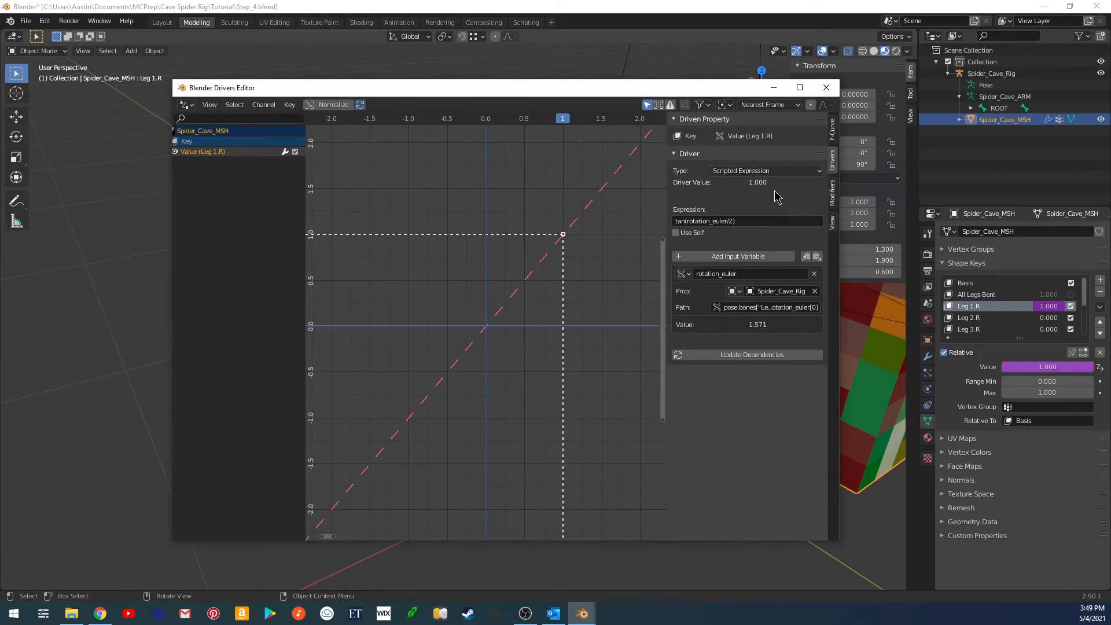
left_click(835, 198)
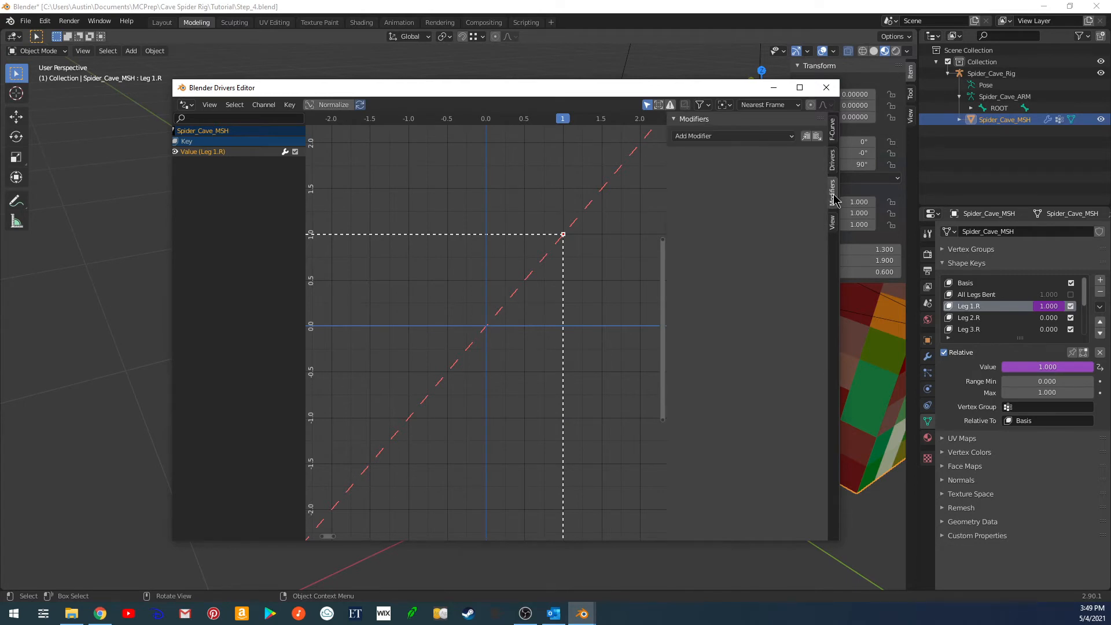
left_click(833, 163)
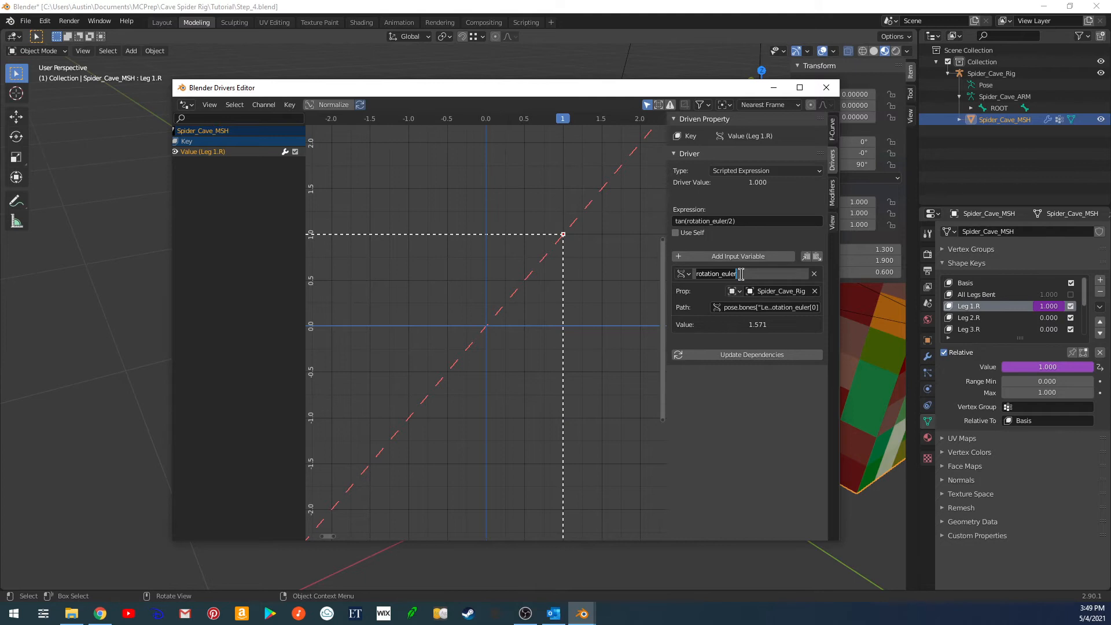
type("to")
key("Return")
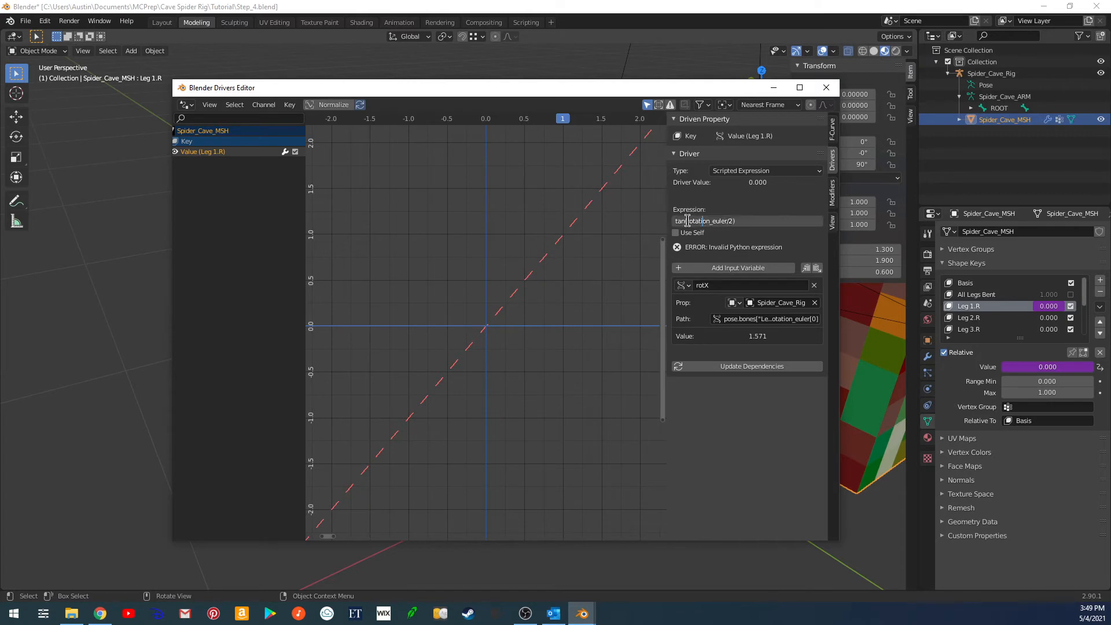
left_click_drag(688, 220, 728, 221)
type("rotX")
key("Return")
Add a Built-In Function modifier to the Leg 1.R driver curve, set to Tangent with a phase multiplier of 0.5.
left_click(833, 195)
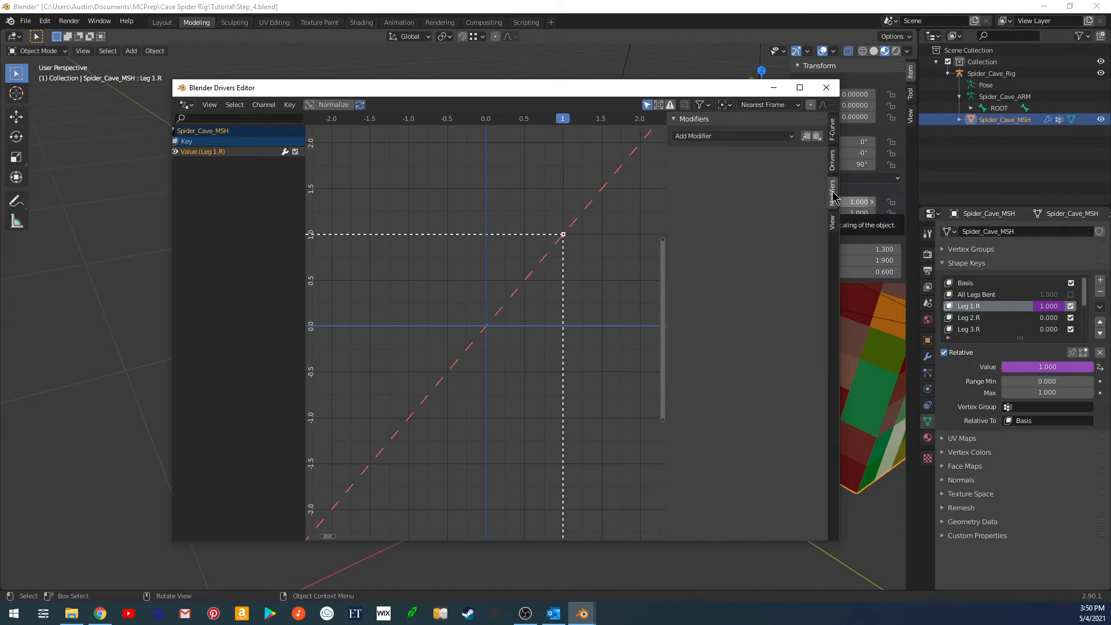
left_click(791, 136)
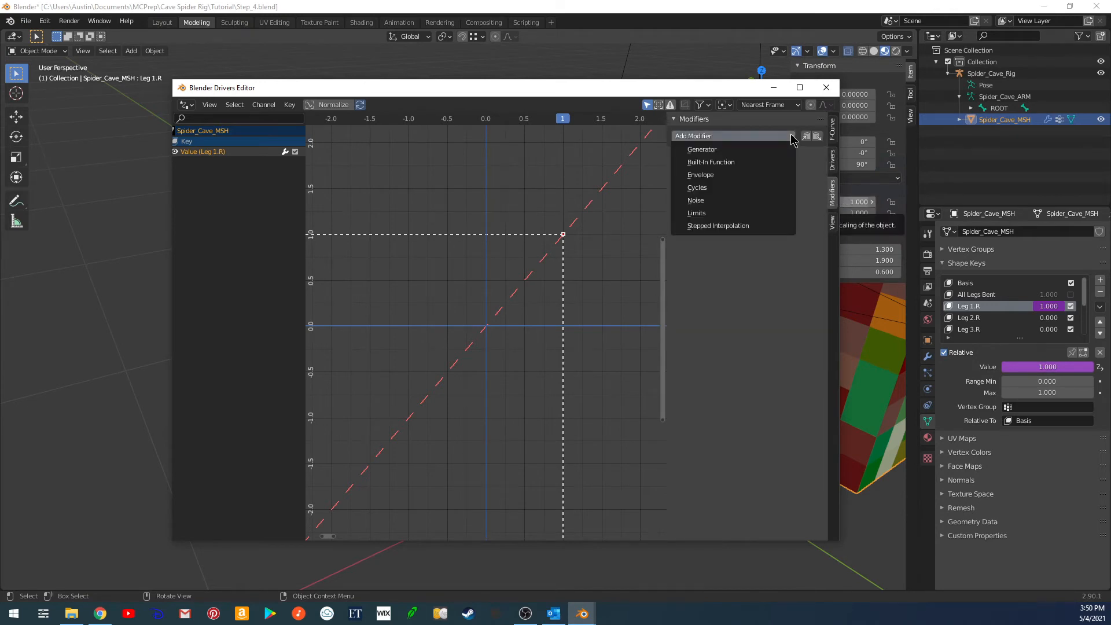
left_click(743, 163)
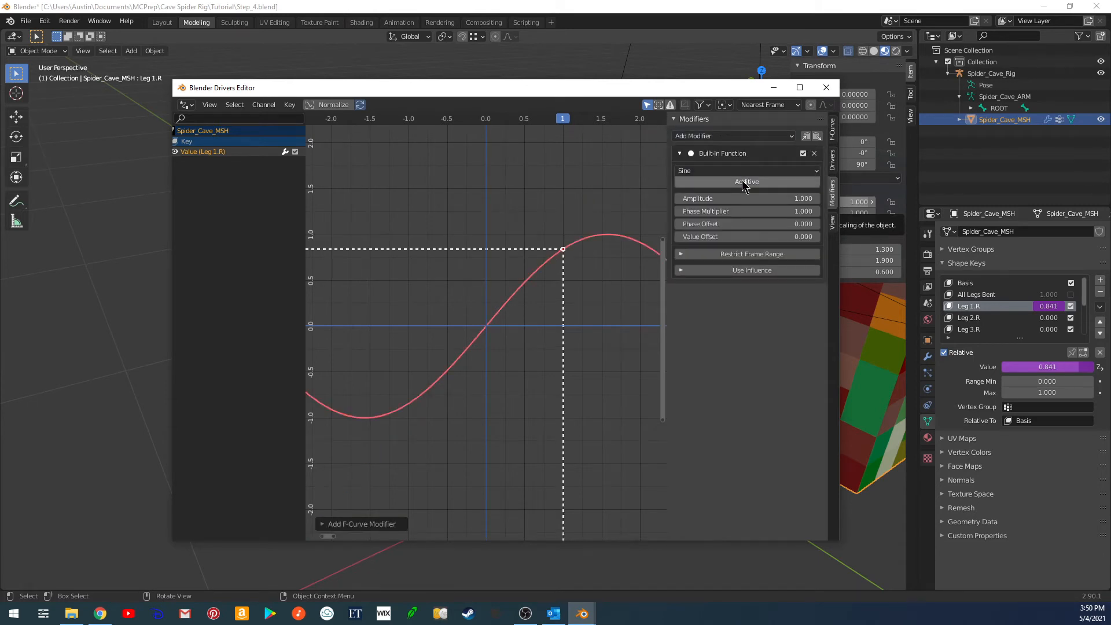
left_click(773, 170)
left_click(701, 209)
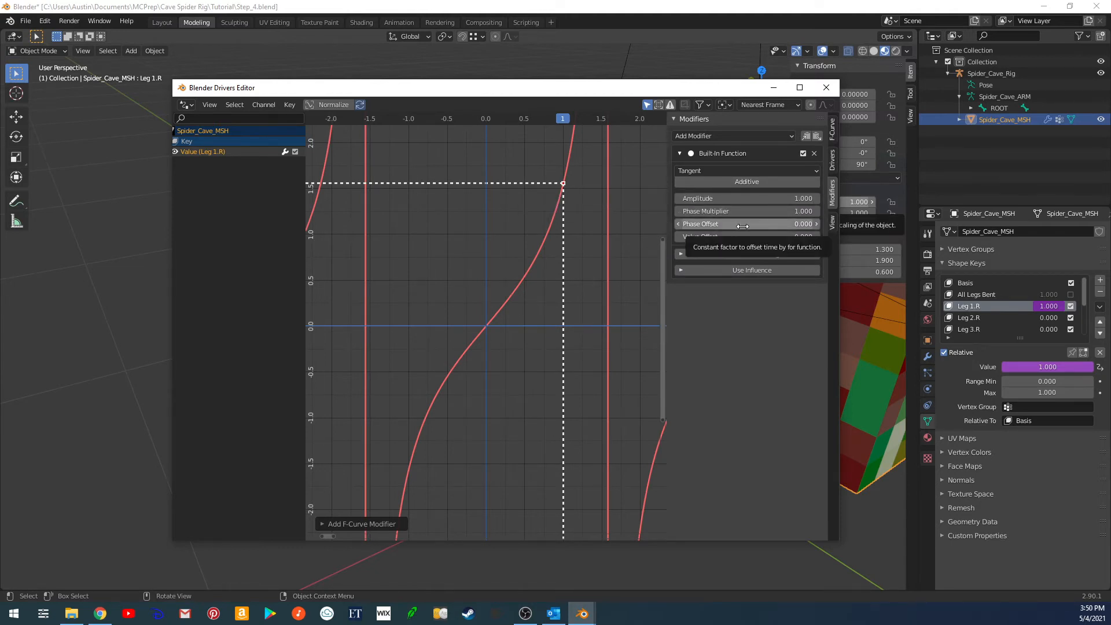
left_click(763, 211)
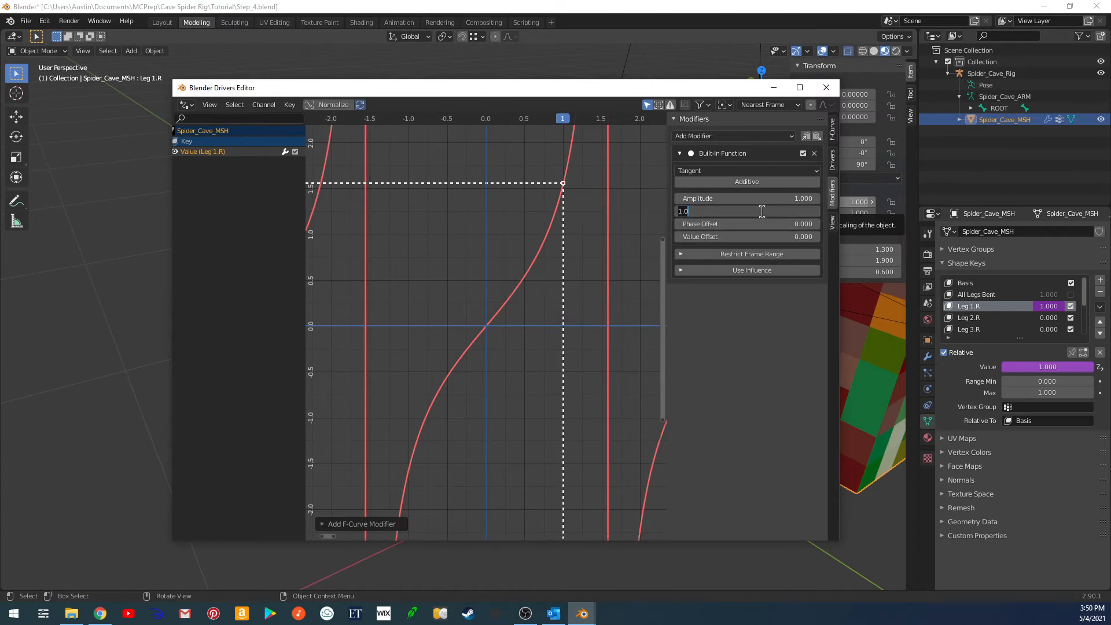
type("0.5")
key("Return")
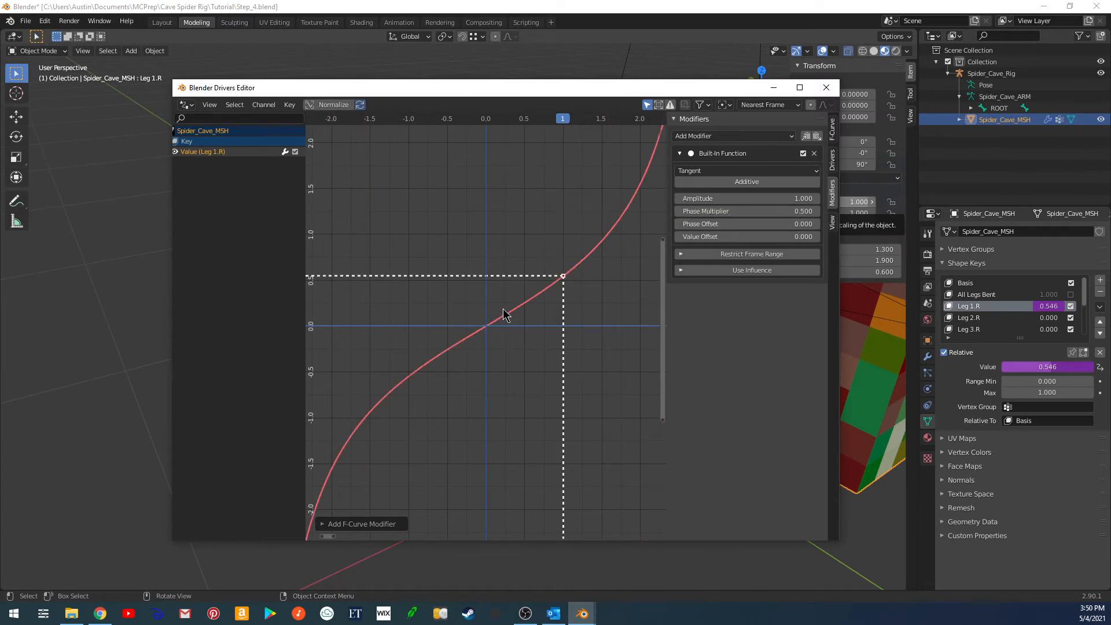
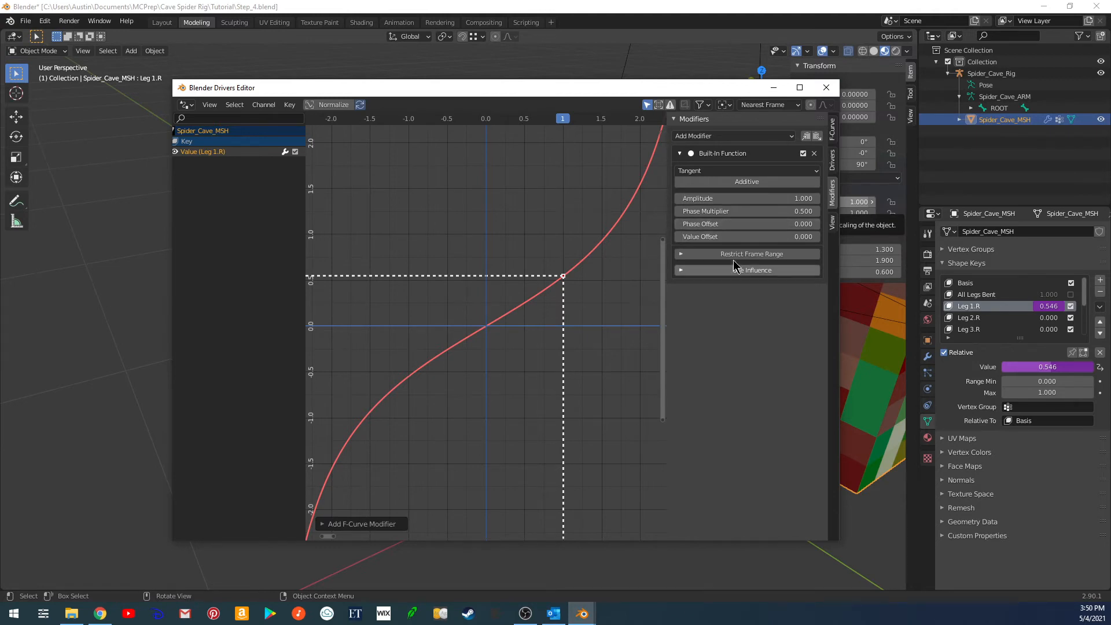
Change the Leg 1.R driver's type to Sum Values and update its dependencies.
left_click(834, 161)
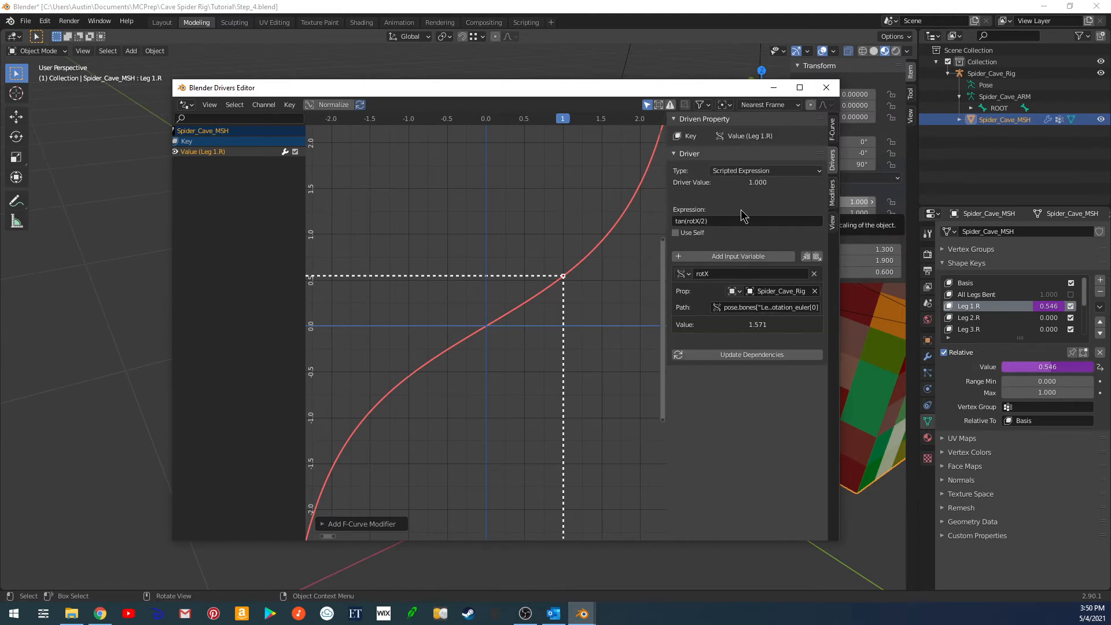
left_click(780, 172)
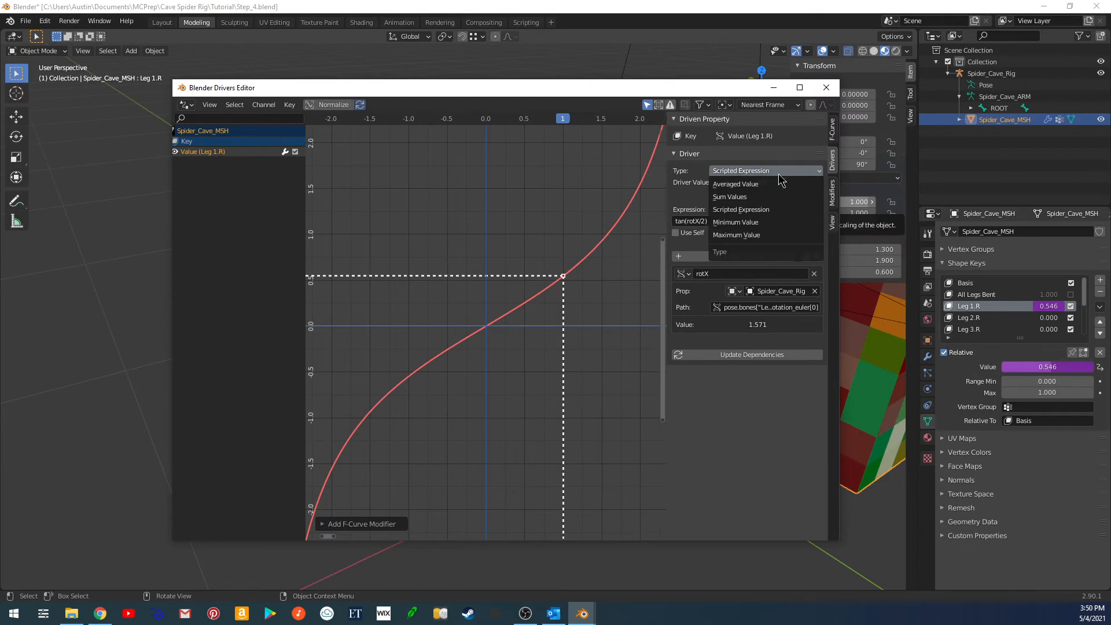
left_click(734, 197)
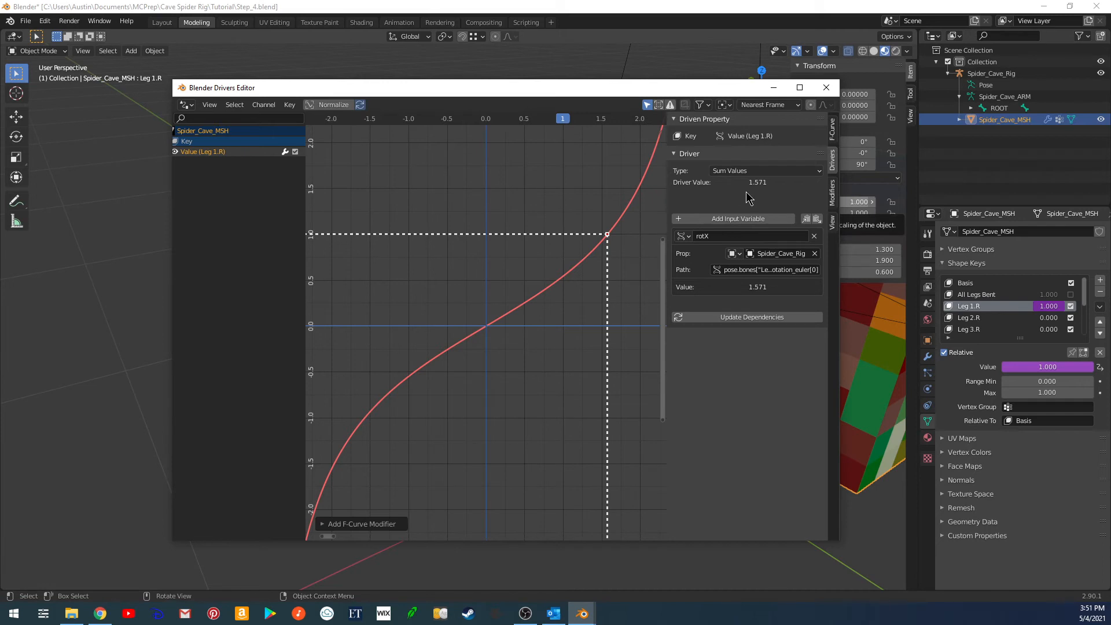
left_click(832, 194)
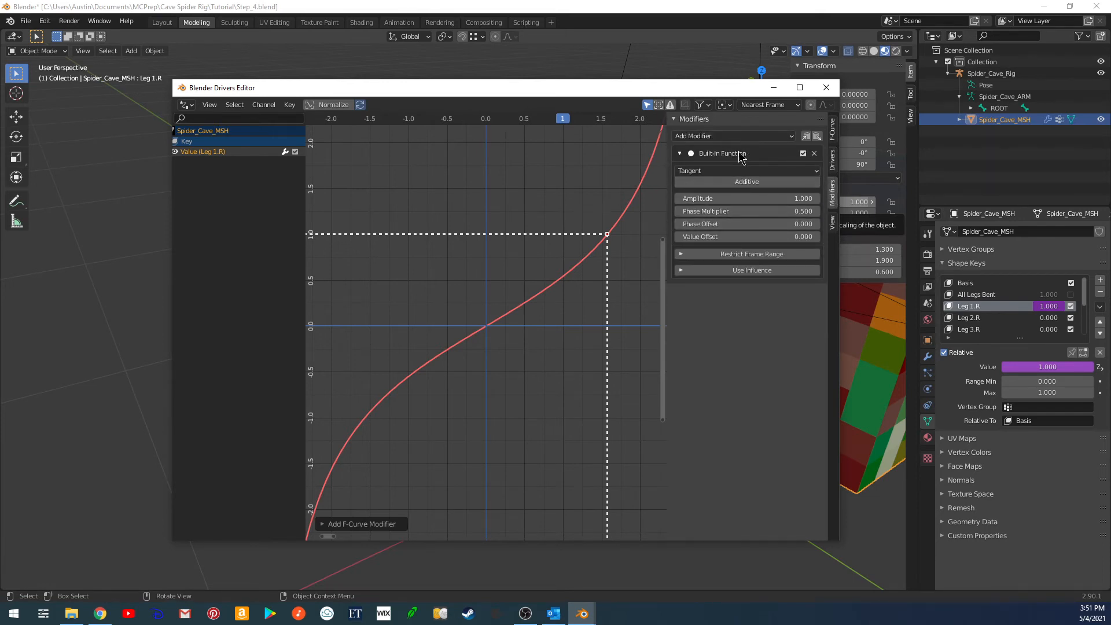
left_click(832, 160)
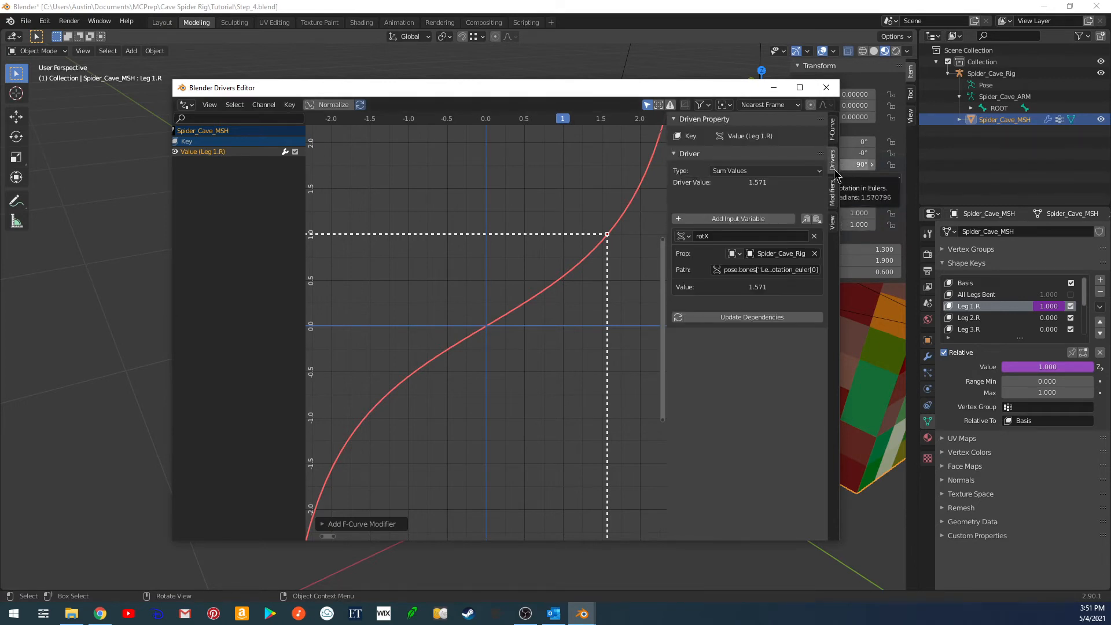
left_click(742, 316)
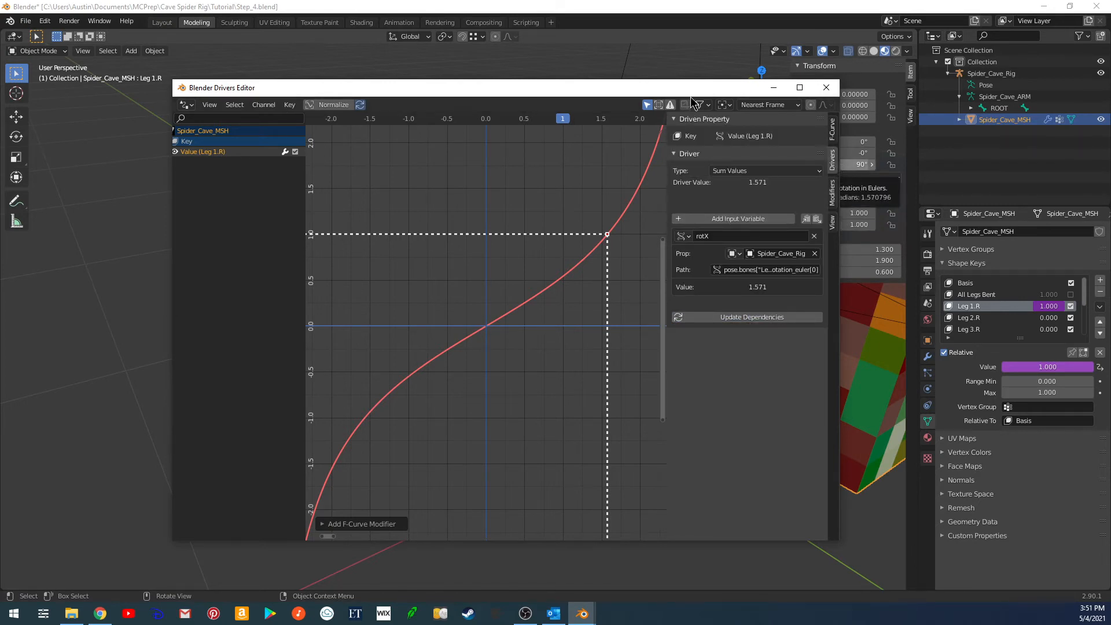
Return to the main Blender window, put Spider_Cave_Rig in Pose Mode and rotate the Leg_1_lower.R bone to about 73° on X.
left_click_drag(685, 90, 693, 117)
key("super+Tab")
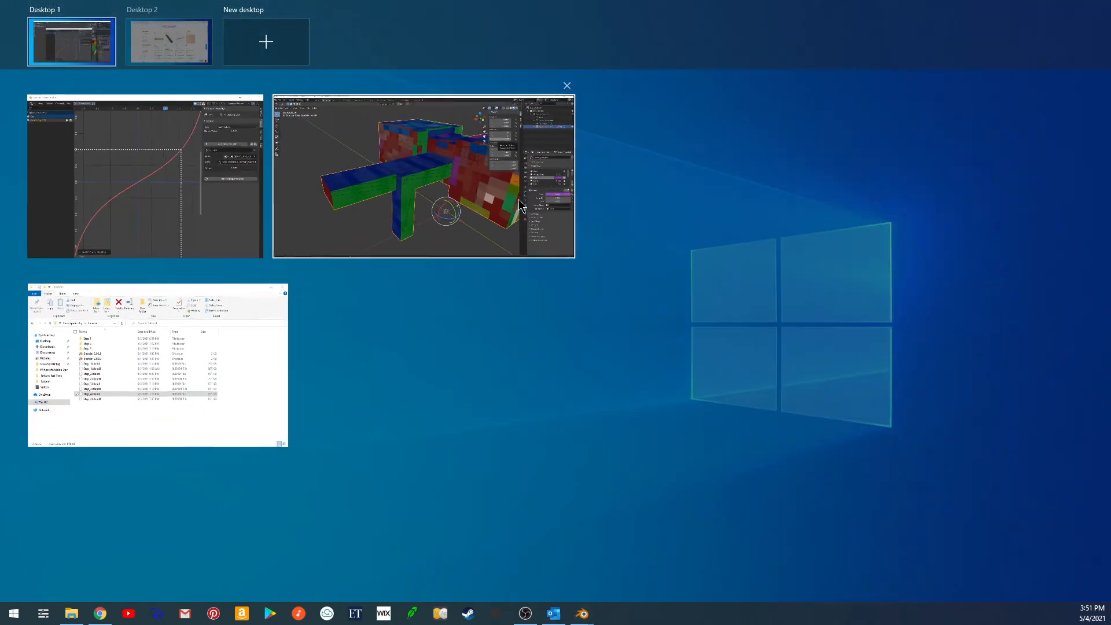
left_click(518, 202)
middle_click_drag(617, 355, 627, 316)
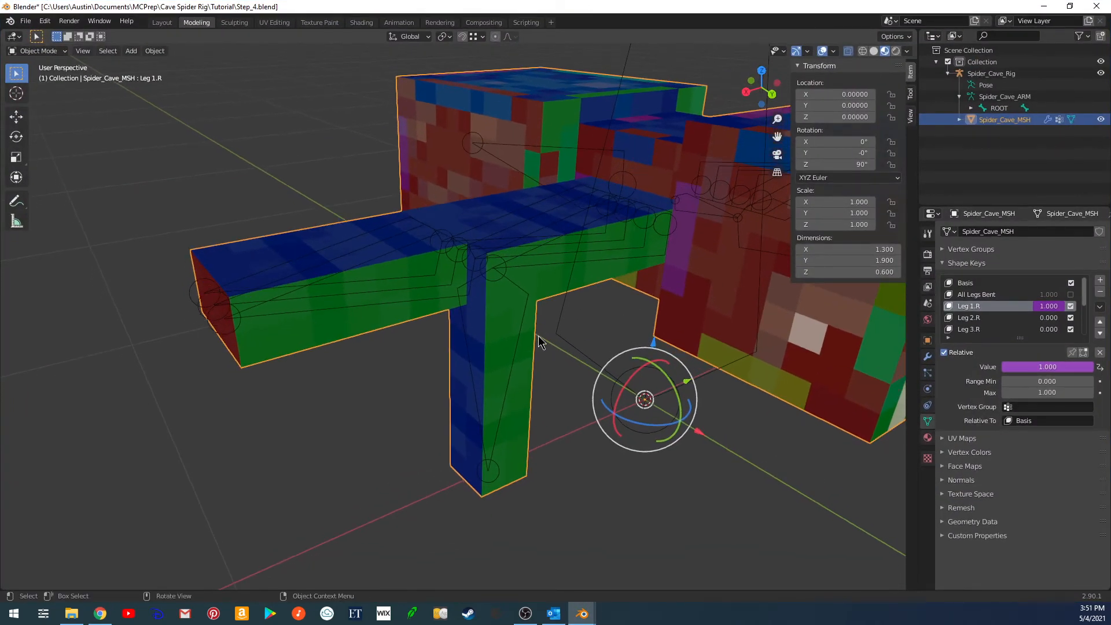
left_click(516, 347)
key("Tab")
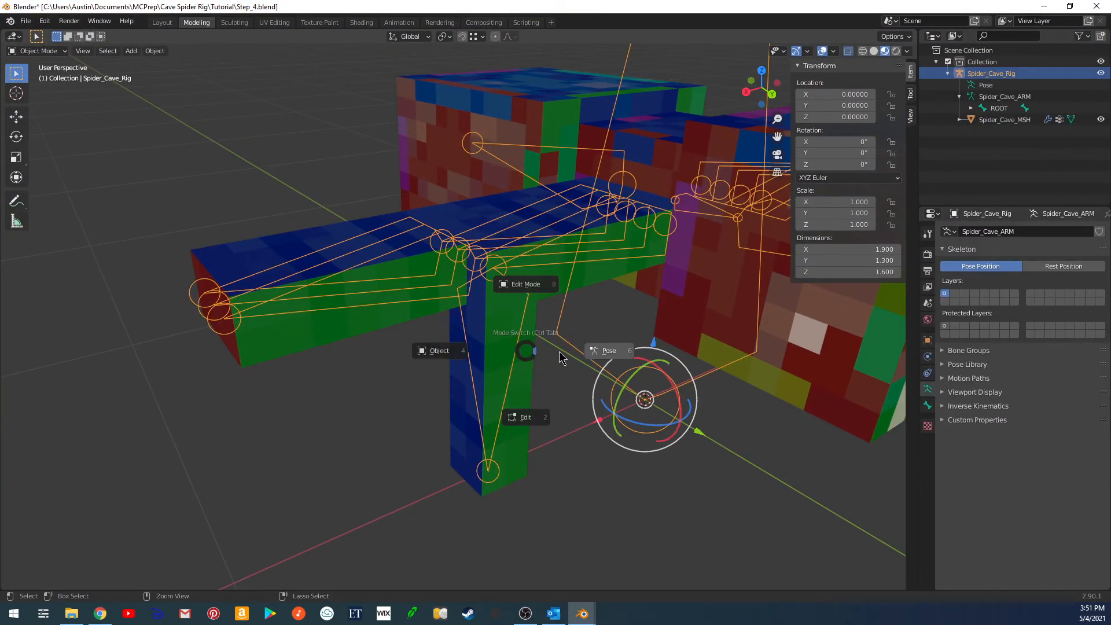
left_click(558, 352)
left_click_drag(466, 299, 405, 185)
scroll(417, 278, "up", 3)
Try rotating the Leg_4_lower.R bone, cancelling the rotation.
left_click(435, 295)
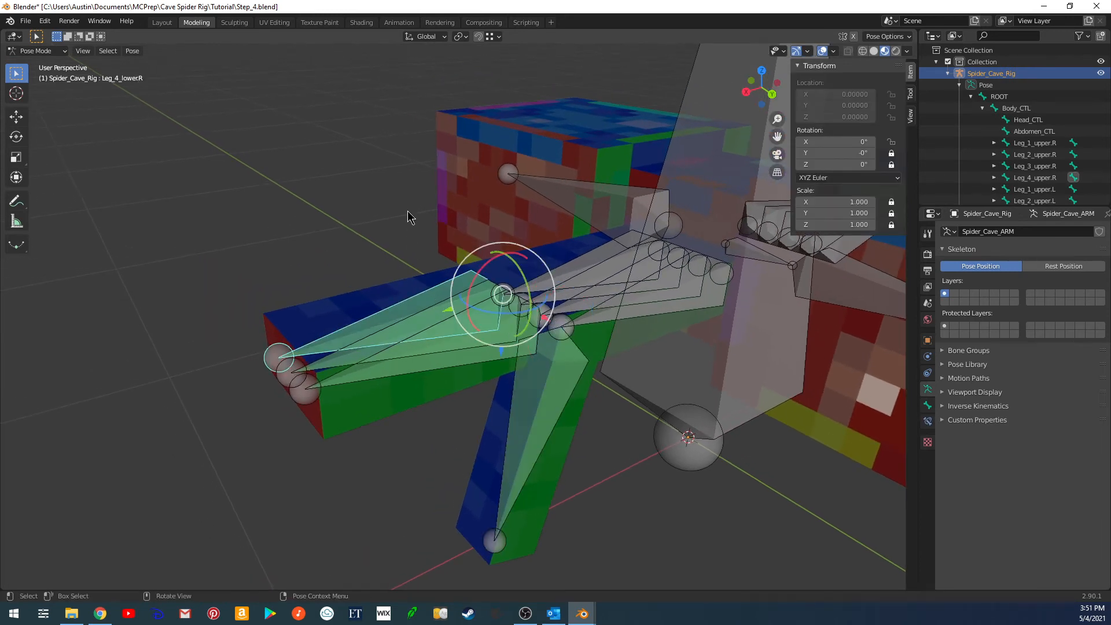
key("r")
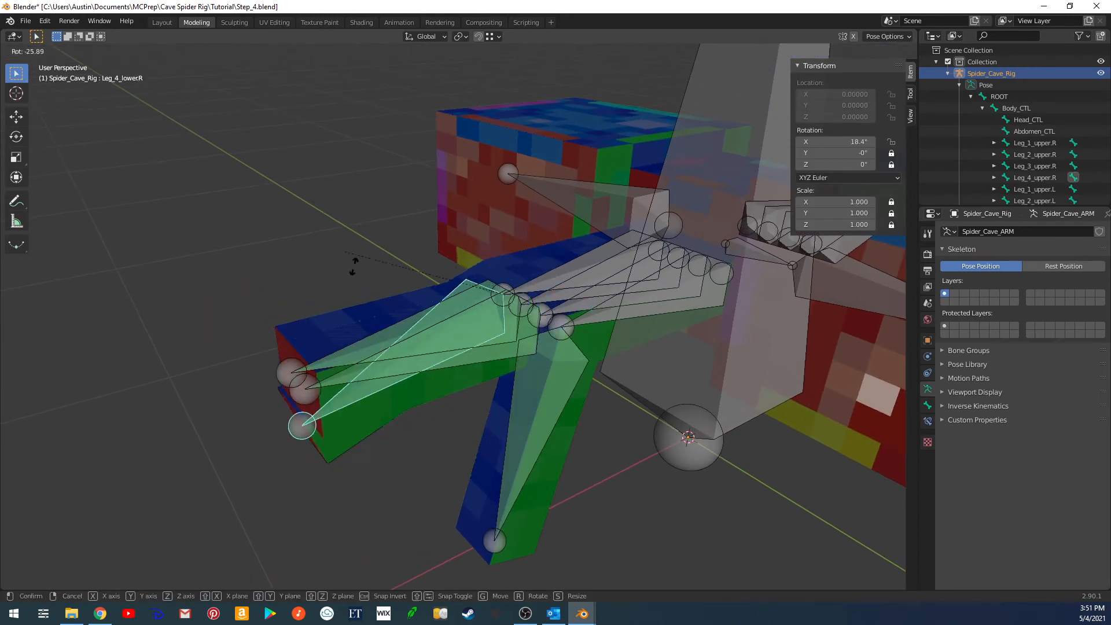
right_click(341, 230)
middle_click_drag(643, 334, 576, 274, "shift")
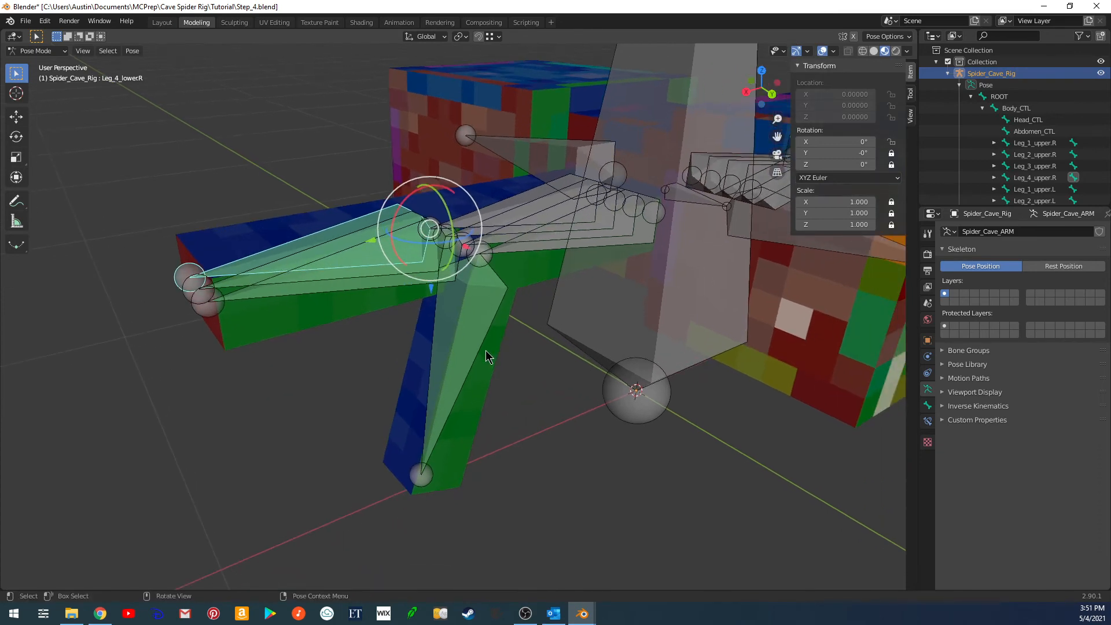
Select the Leg_1_lower.R bone, return to Object Mode and temporarily hide the armature to examine the bent knee.
left_click(485, 352)
middle_click_drag(519, 365, 553, 388, "shift")
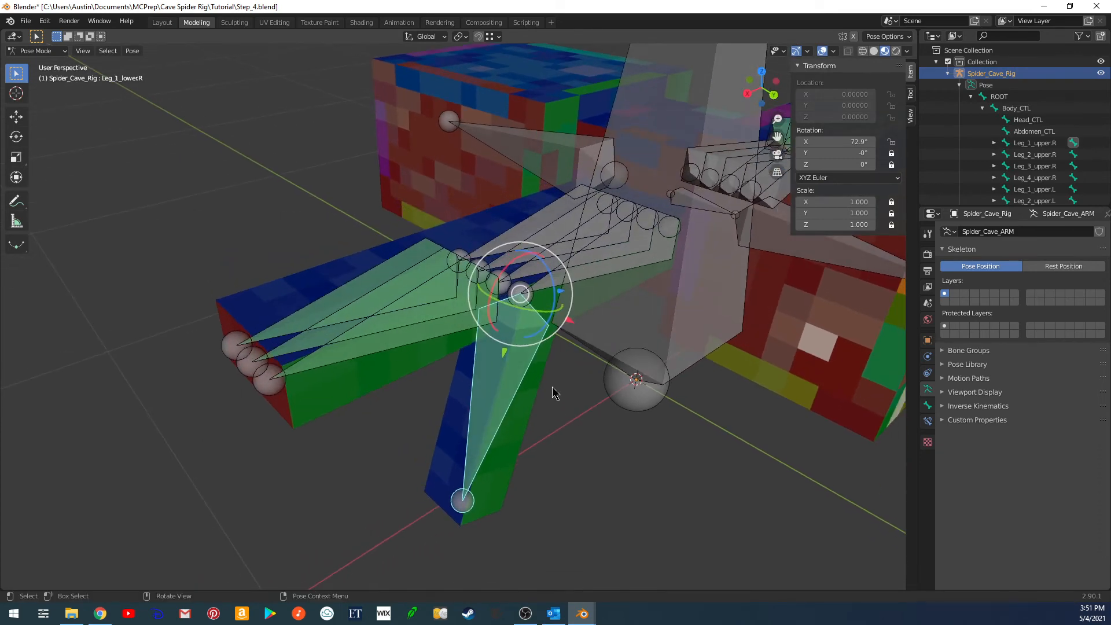
key("ctrl+Tab")
left_click(457, 383)
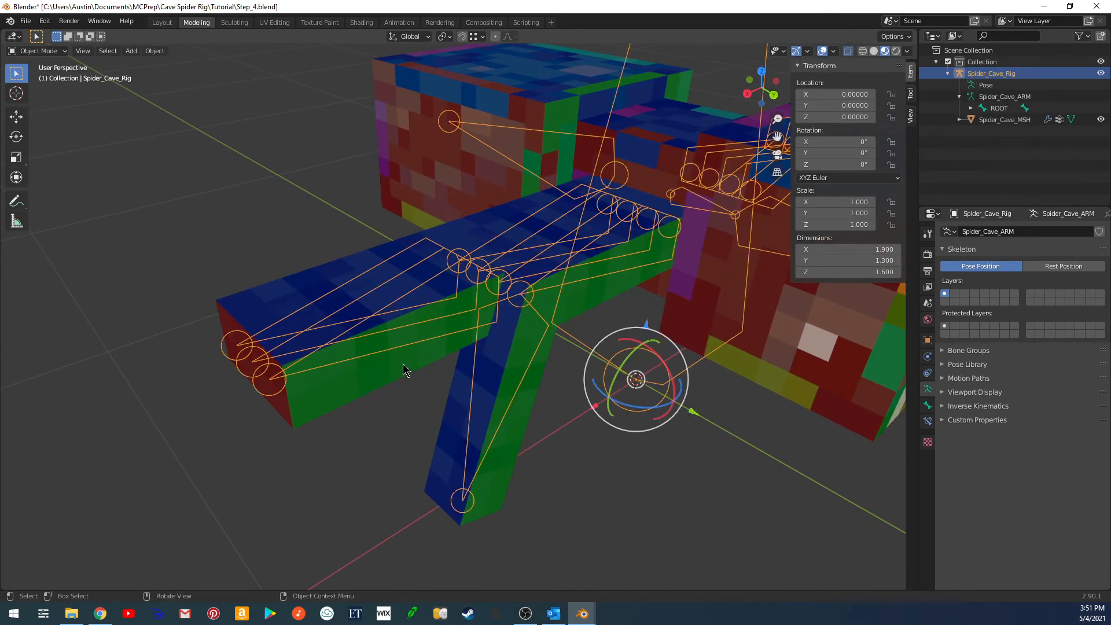
key("h")
middle_click_drag(397, 372, 562, 411)
key("alt+h")
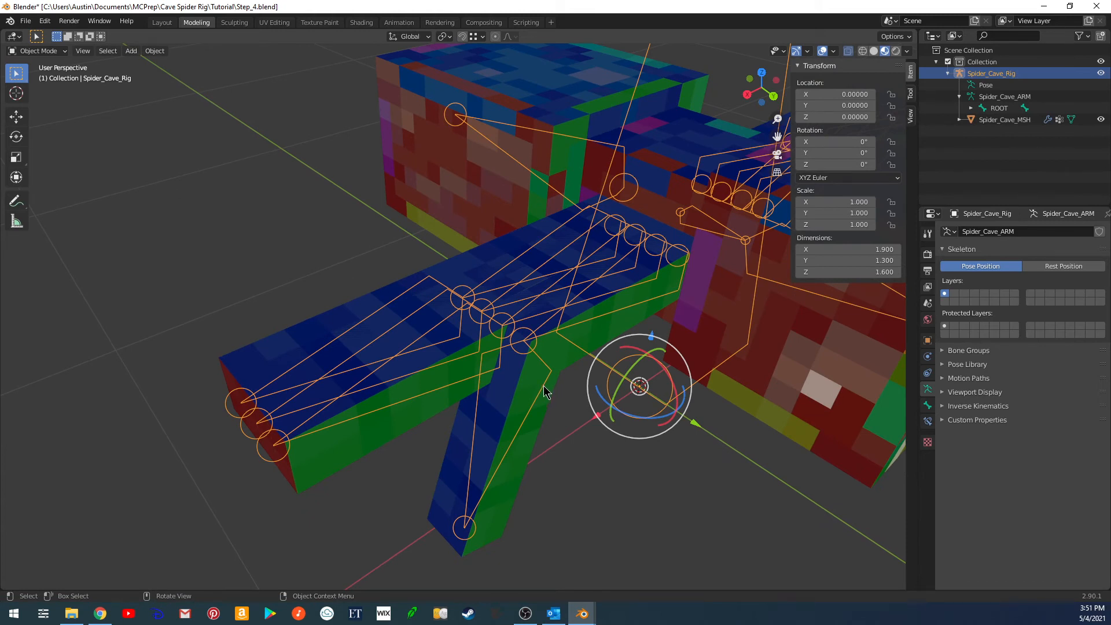
Select the Spider_Cave_MSH mesh and copy the driver from the Leg 1.R shape key's value.
left_click(536, 423)
middle_click_drag(536, 422, 522, 388)
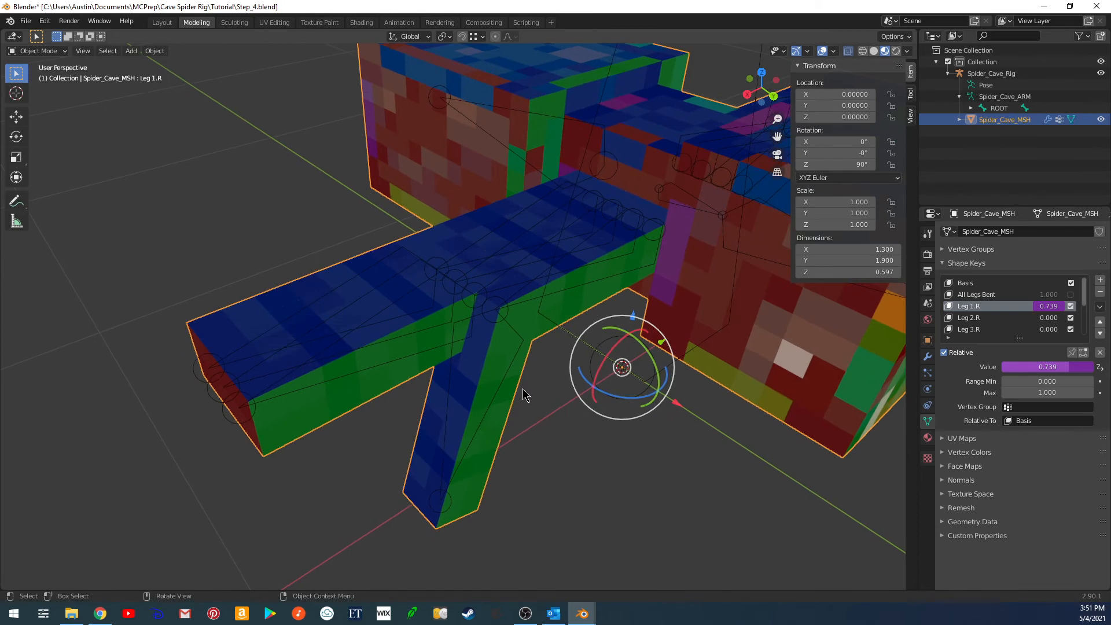
key("super+Tab")
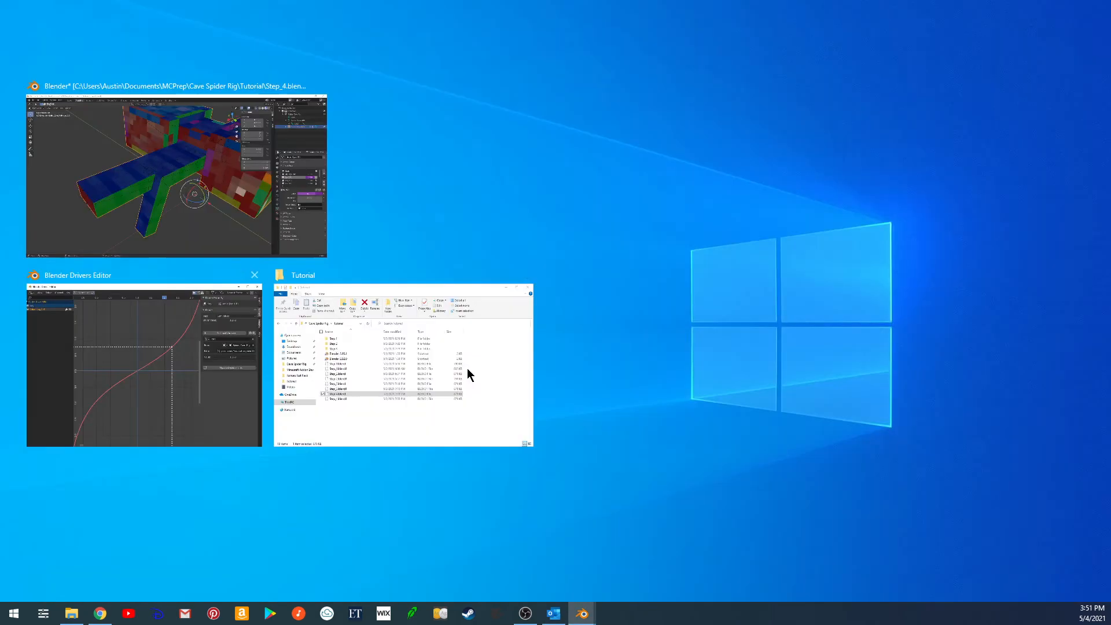
key("Return")
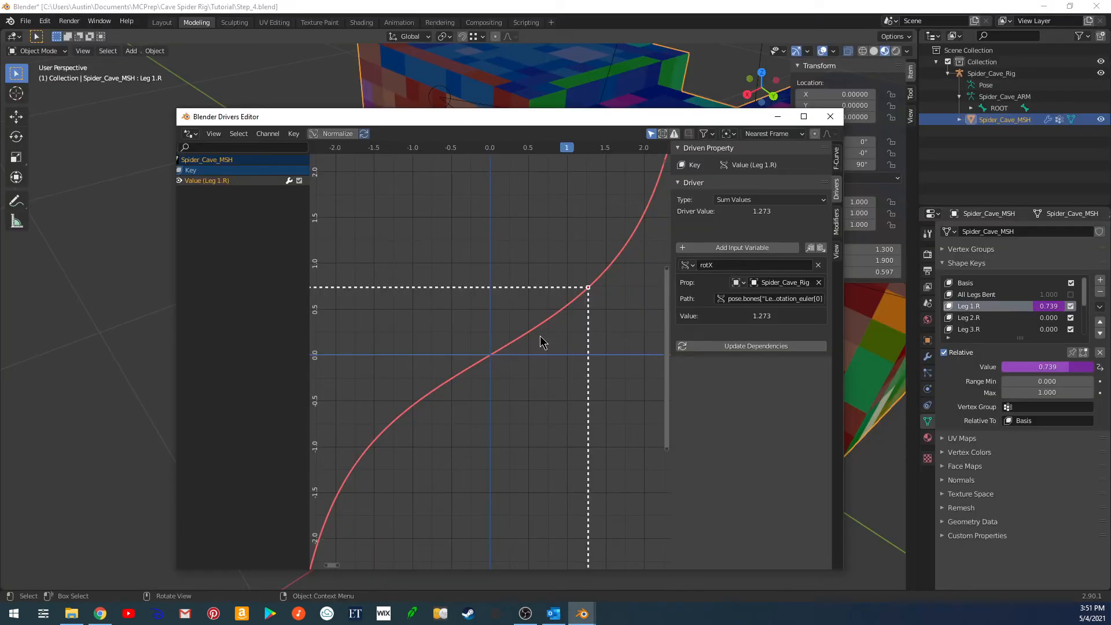
right_click(229, 184)
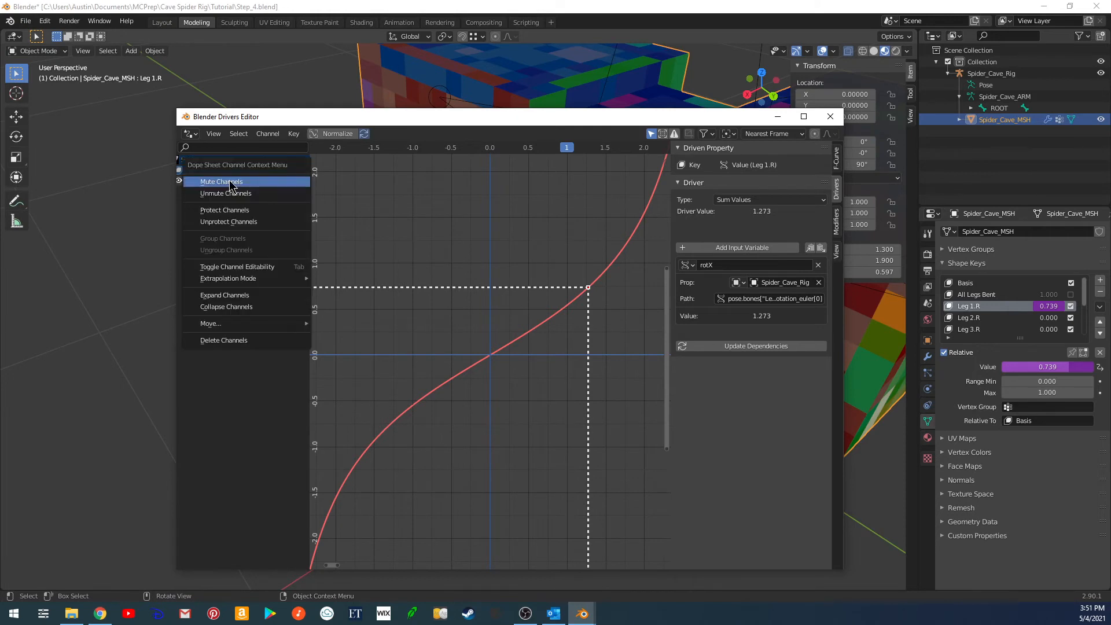
right_click(1049, 372)
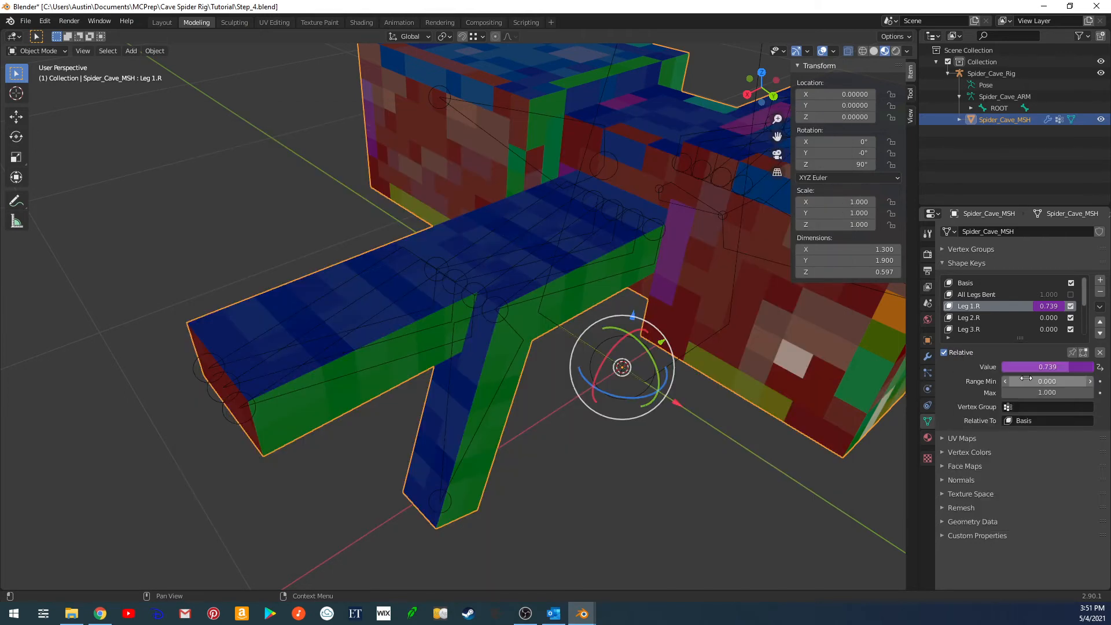
Paste the copied driver onto the values of the Leg 2.R, Leg 3.R and Leg 4.R shape keys.
left_click(982, 320)
right_click(1044, 366)
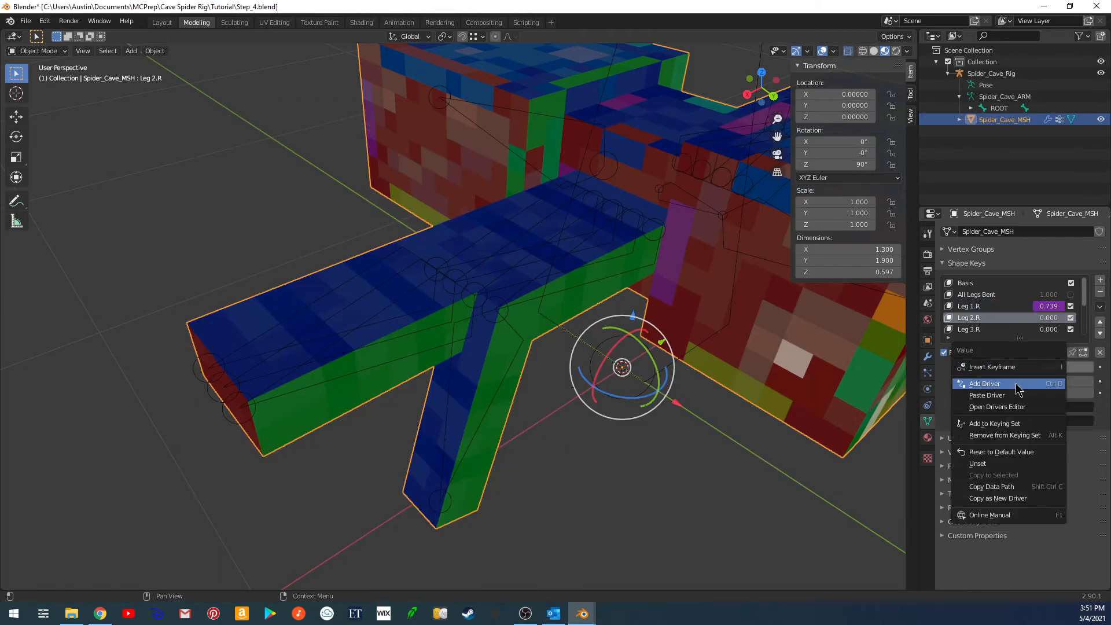
left_click(1013, 396)
left_click(975, 329)
right_click(1049, 371)
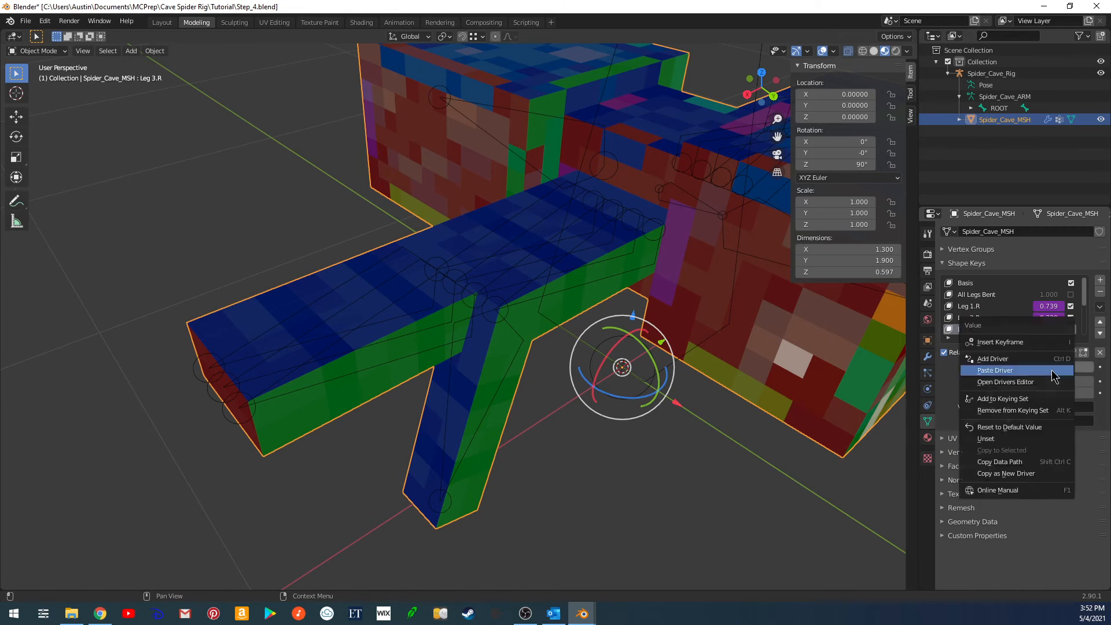
left_click(1020, 373)
scroll(1019, 319, "down", 2)
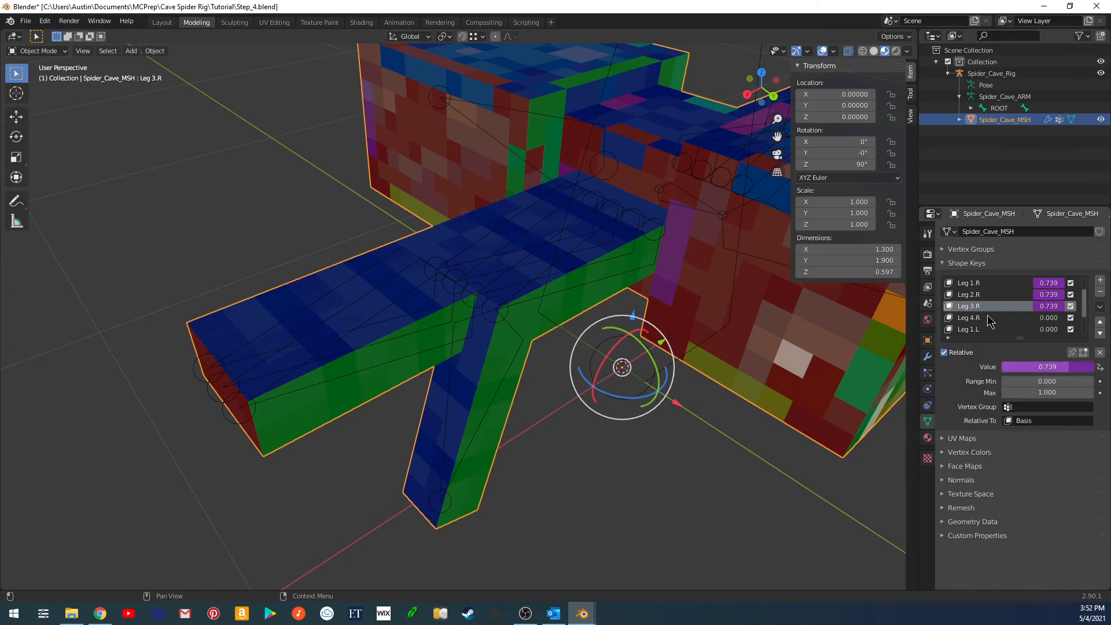
left_click(987, 317)
right_click(1036, 365)
left_click(1012, 374)
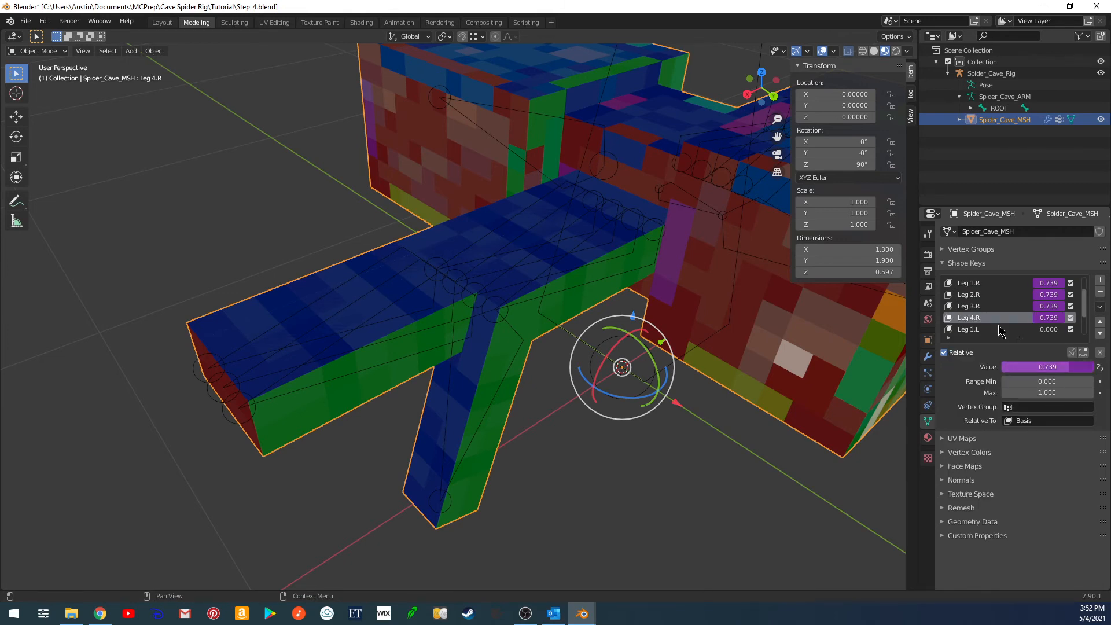
Paste the copied driver onto the values of the Leg 1.L, Leg 2.L, Leg 3.L and Leg 4.L shape keys.
left_click(1014, 330)
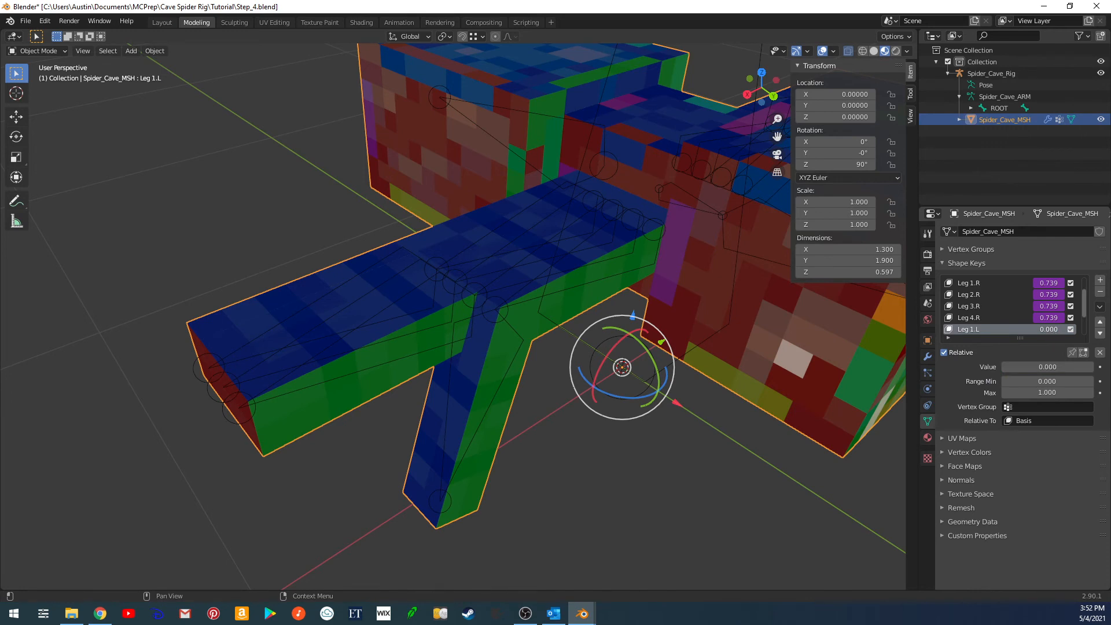
right_click(1042, 330)
left_click(1041, 330)
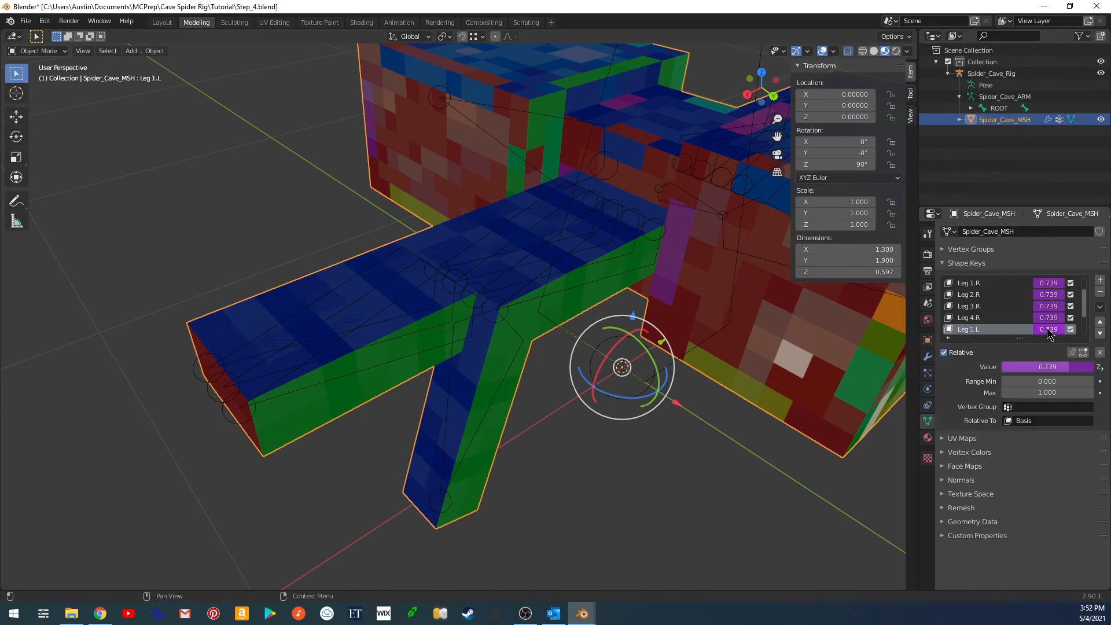
right_click(1045, 322)
left_click(1046, 320)
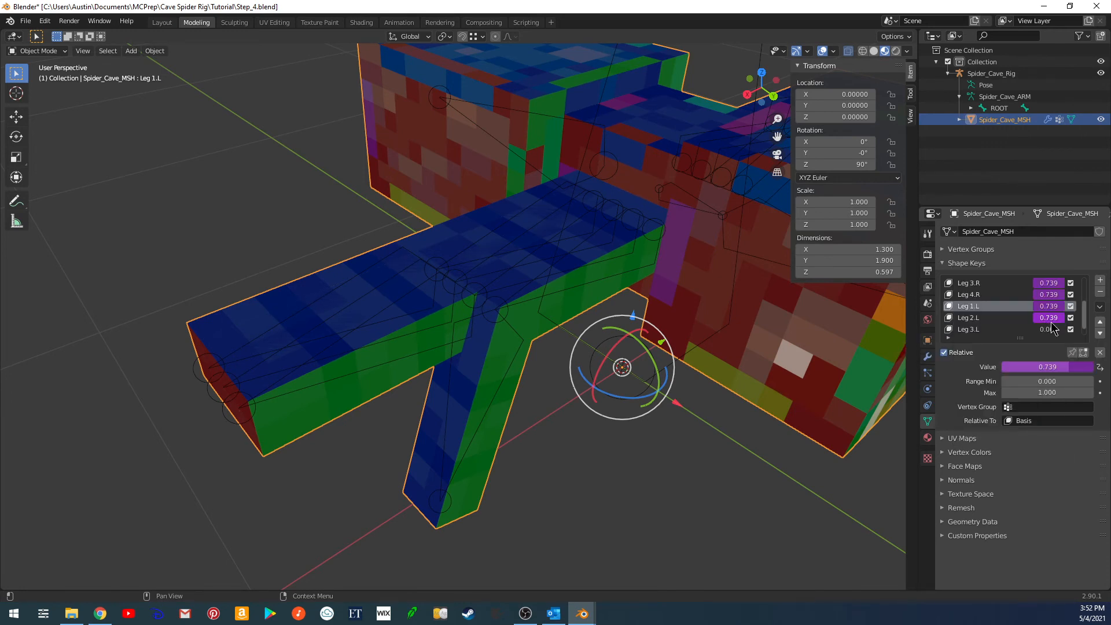
scroll(1046, 322, "down", 1)
right_click(1046, 322)
left_click(1046, 322)
right_click(1050, 329)
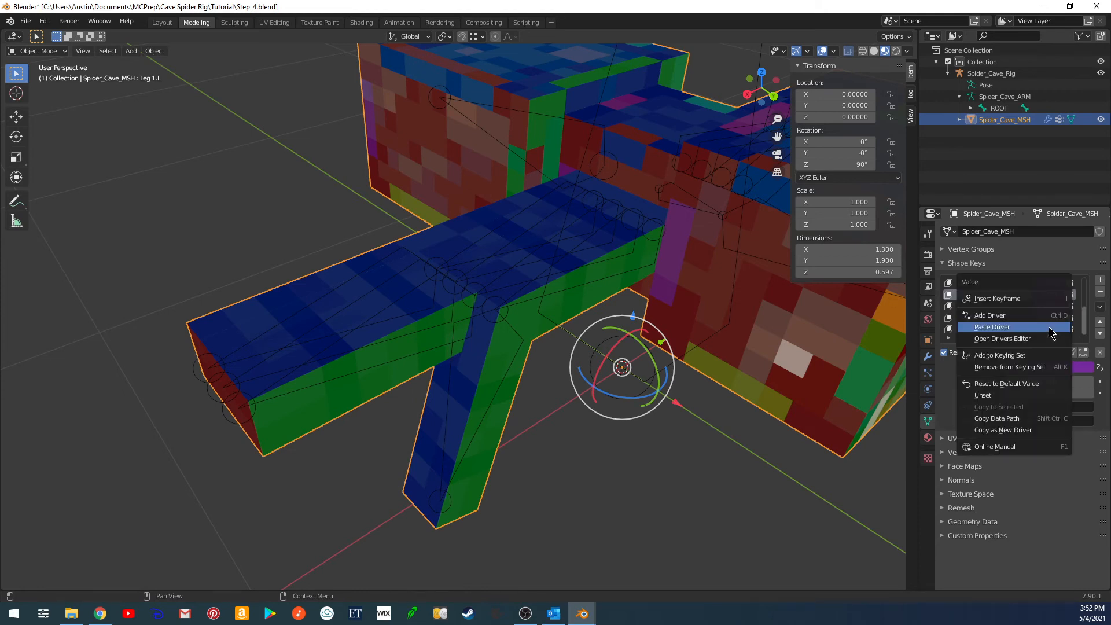
left_click(1051, 330)
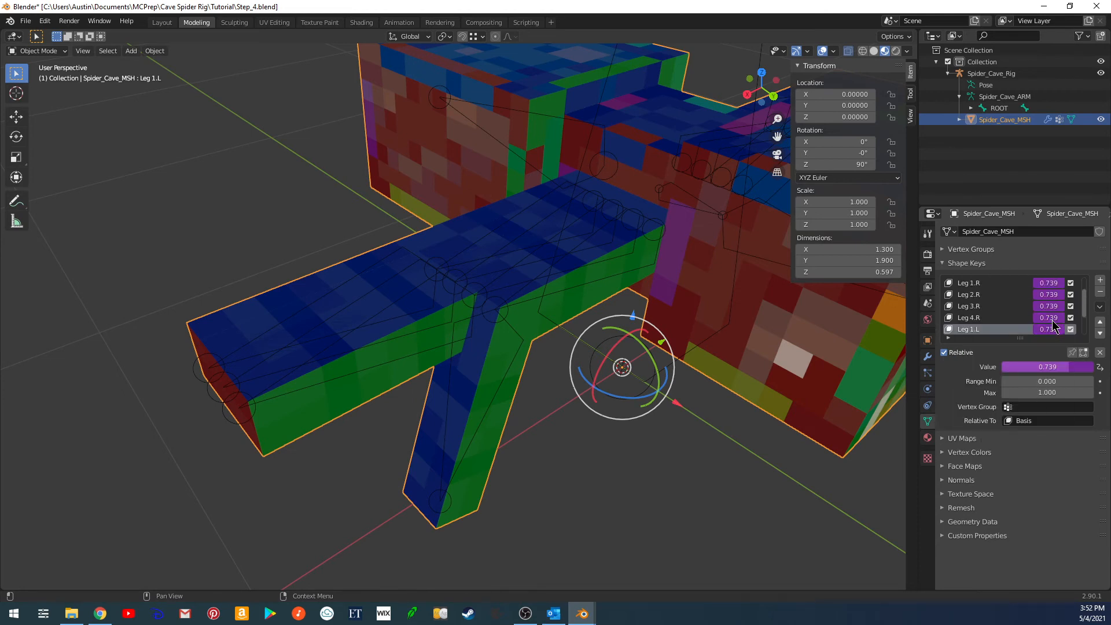
scroll(1048, 313, "up", 5)
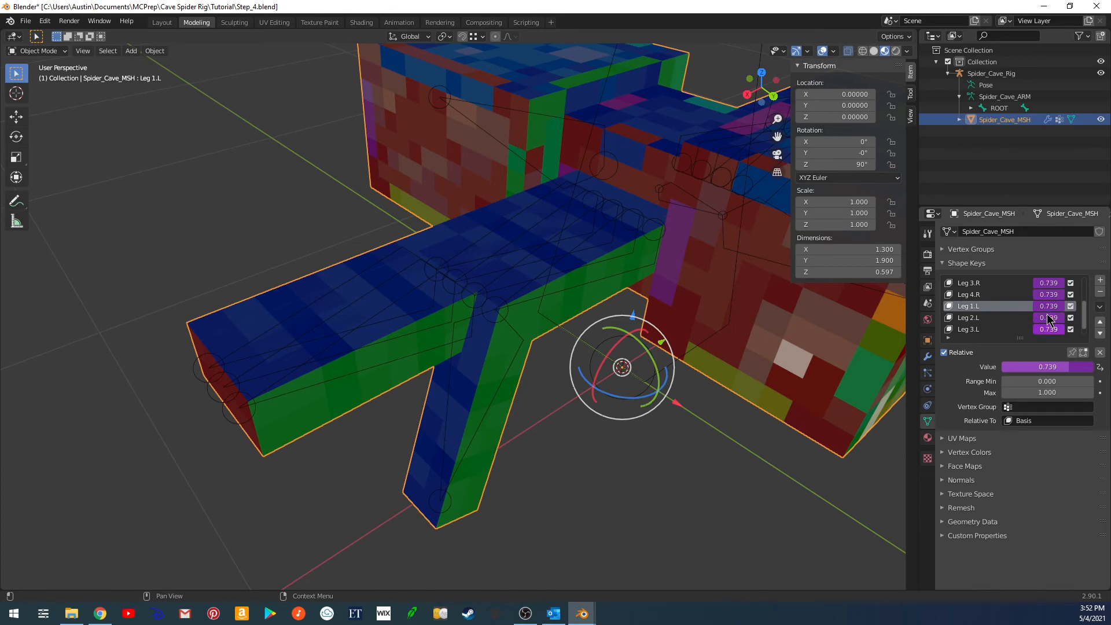
scroll(1048, 314, "down", 5)
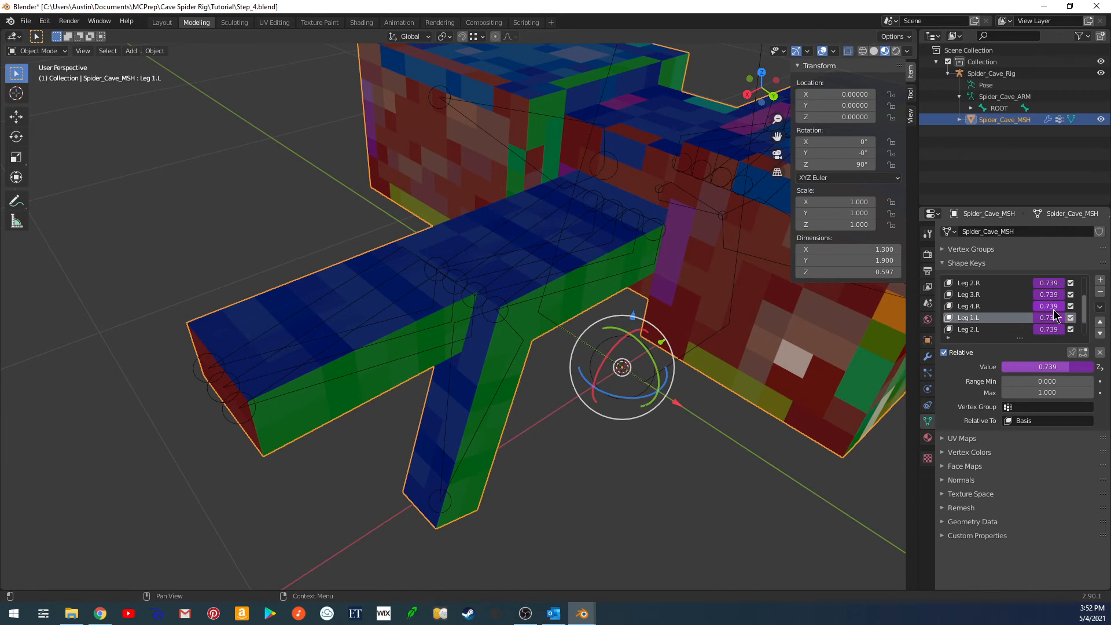
Bring up the Drivers Editor and change the Leg 2.R driver's variable path to the Leg_2_lower.R bone.
key("super+Tab")
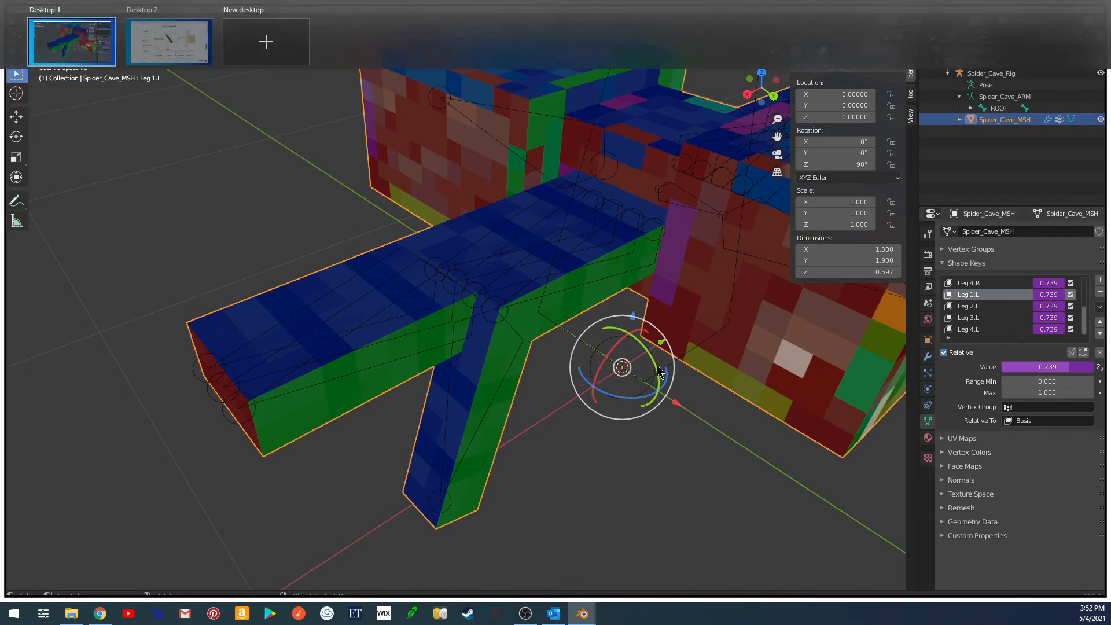
left_click(235, 359)
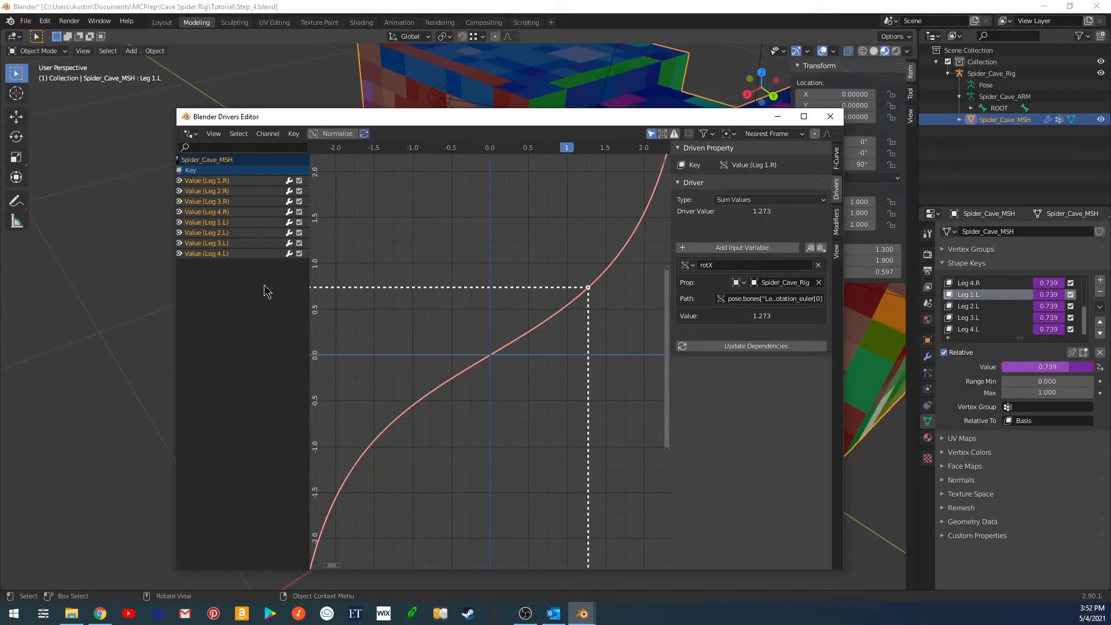
left_click(233, 191)
left_click(781, 298)
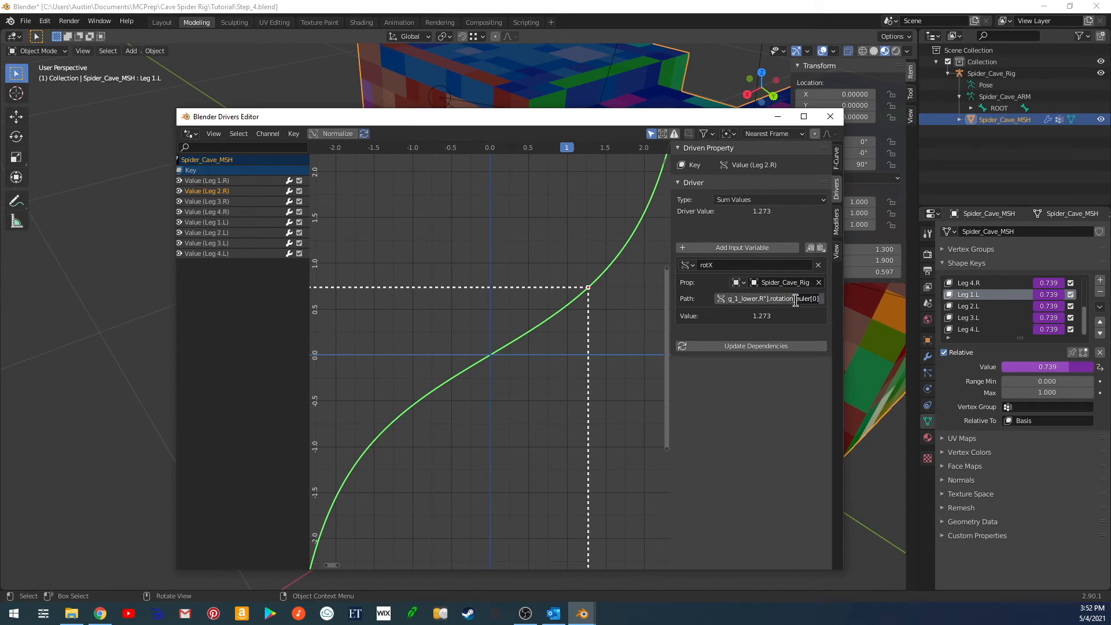
mouse_move(788, 300)
left_mouse_down()
mouse_move(722, 301)
mouse_move(807, 301)
left_mouse_up()
left_click(784, 299)
key("BackSpace")
type("2")
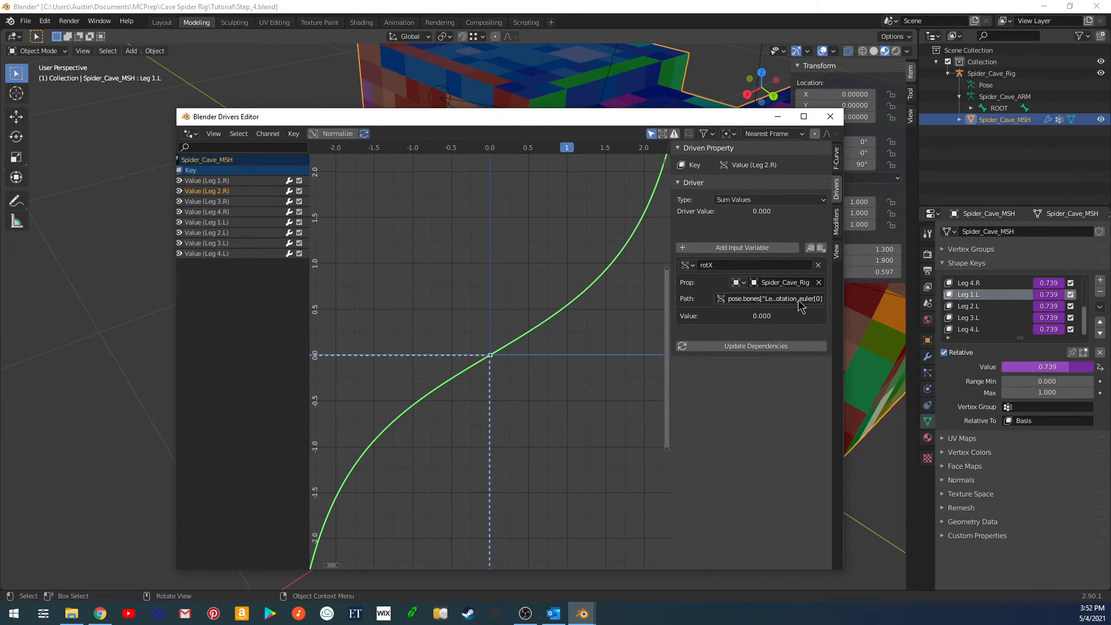
key("Return")
Change the rotX variable path of the Leg 3.R driver to reference the Leg_3_lower.R bone.
left_click(199, 203)
left_click(760, 298)
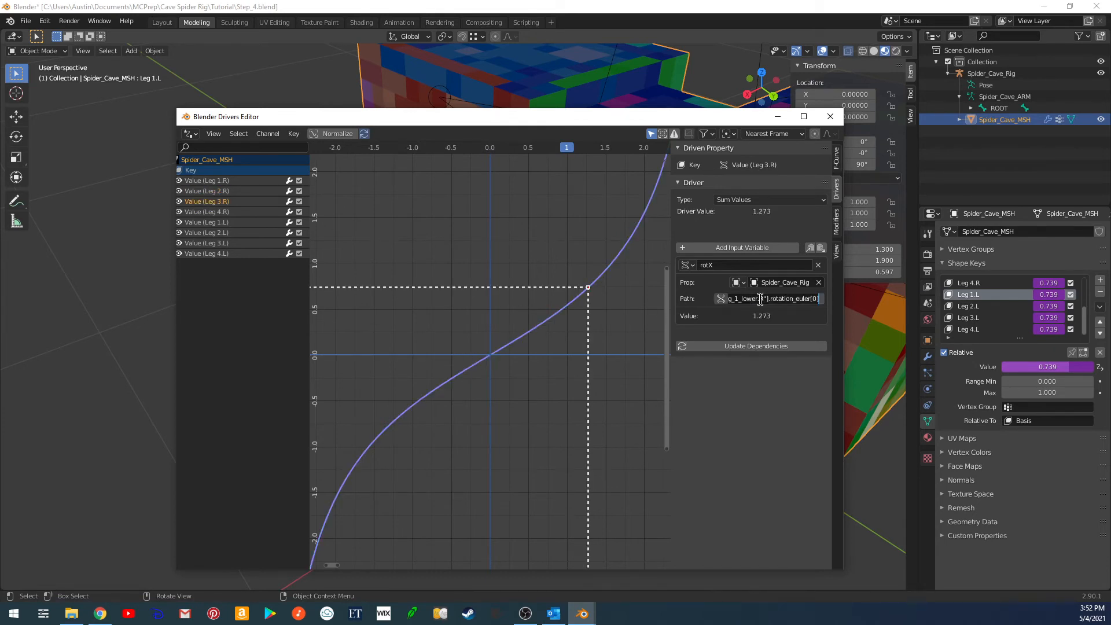
left_click(740, 298)
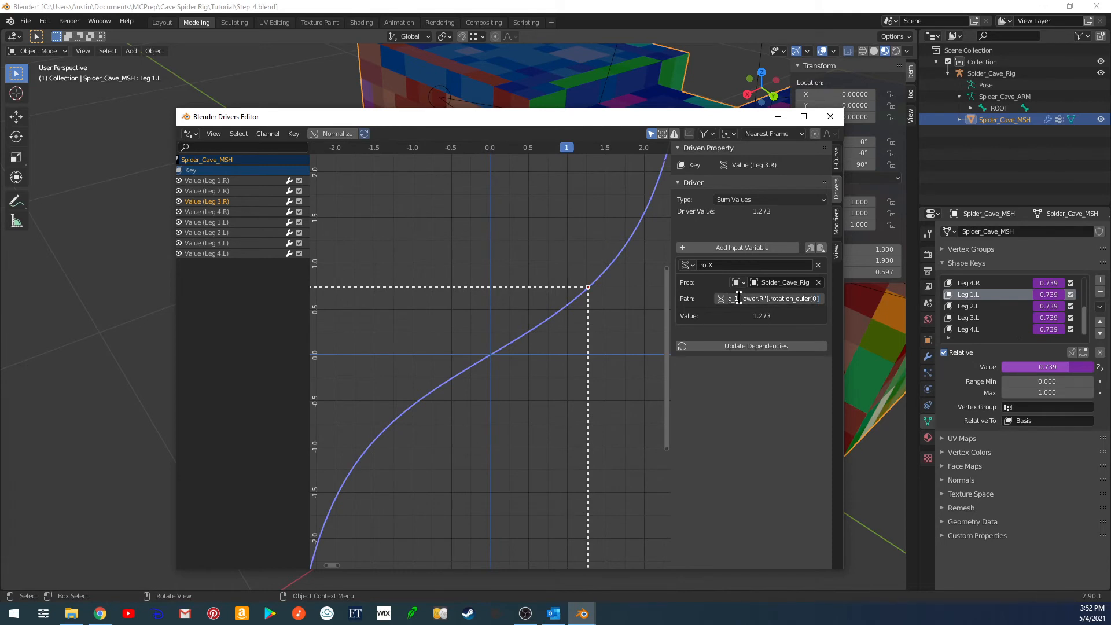
key("BackSpace")
type("3")
key("Return")
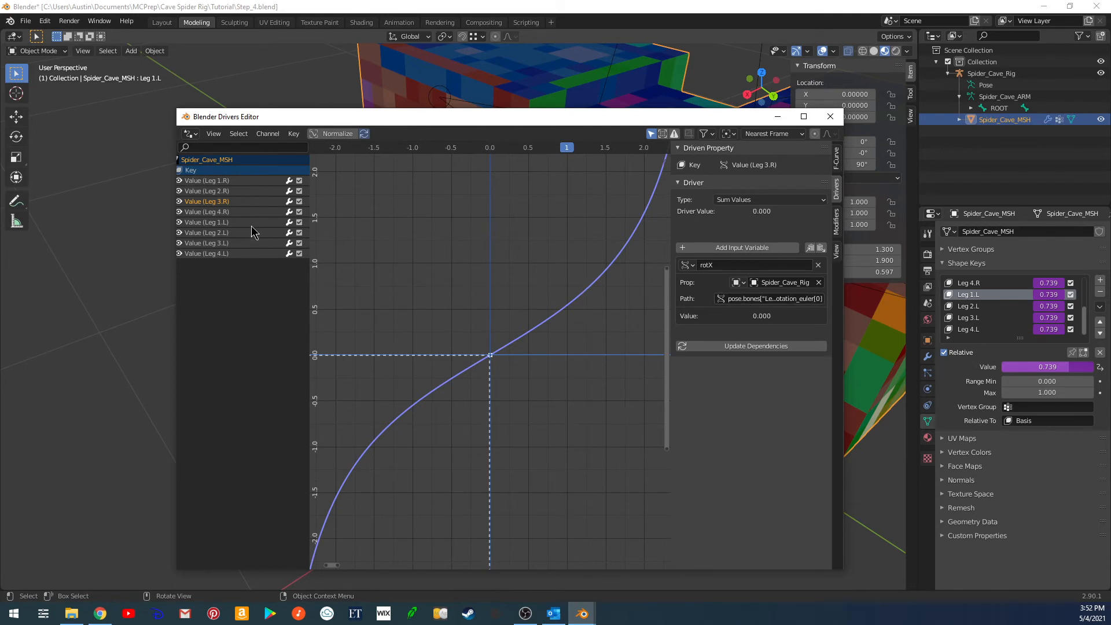
Change the rotX variable path of the Leg 4.R driver to reference the Leg_4_lower.R bone.
left_click(234, 213)
left_click(782, 298)
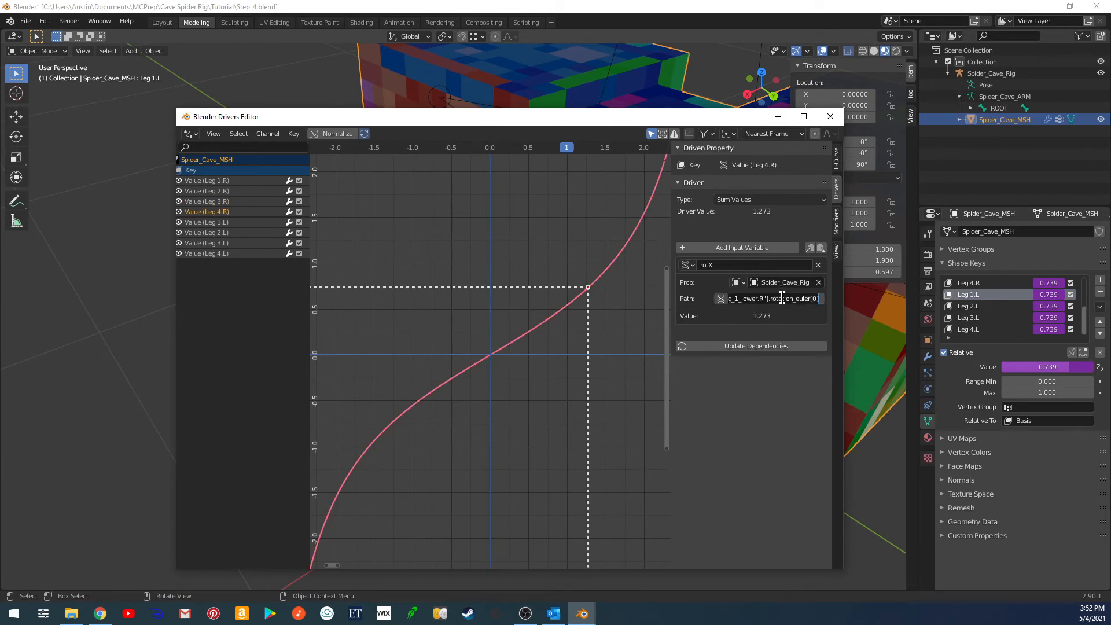
left_click(742, 298)
key("BackSpace")
type("4")
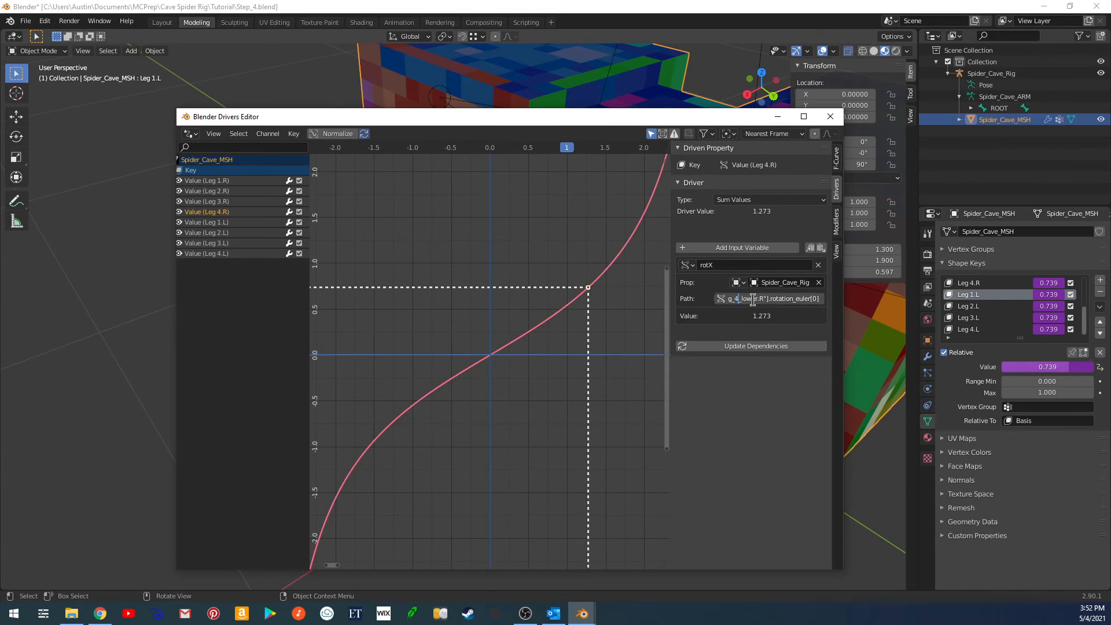
key("Return")
Point the Leg 1.L and Leg 2.L drivers' rotX paths at the Leg_1_lower.L and Leg_2_lower.L bones respectively.
left_click(213, 222)
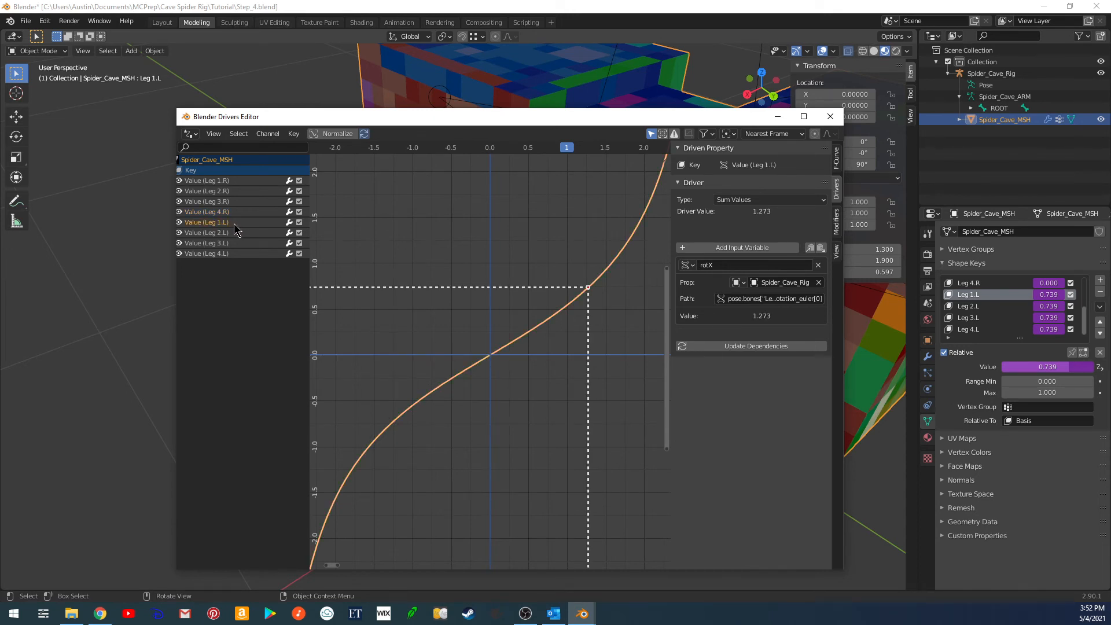
left_click(786, 298)
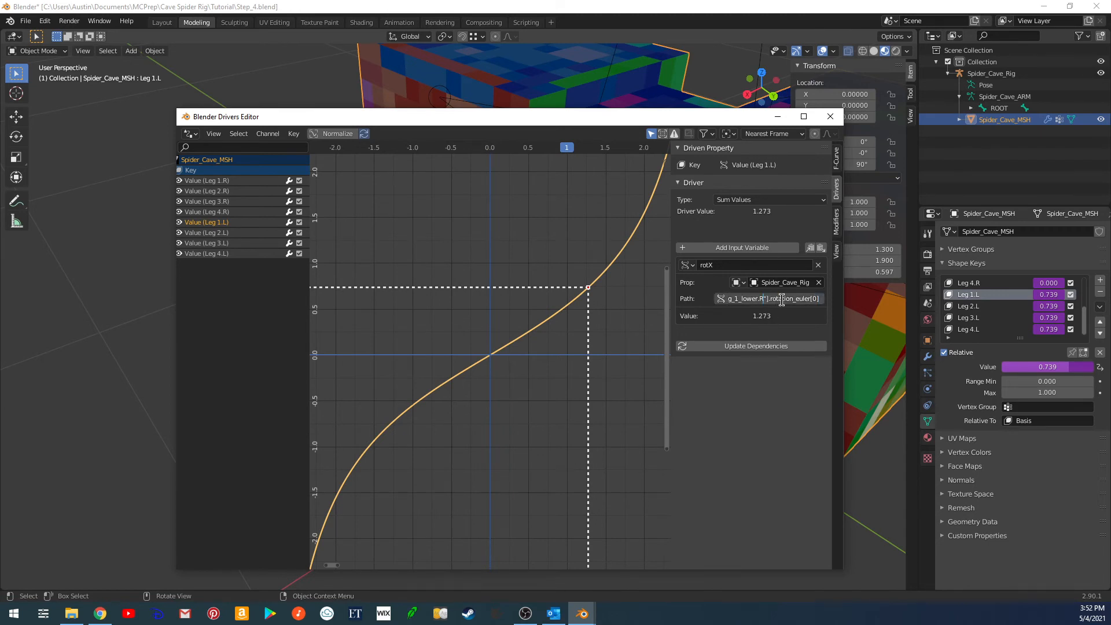
key("Return")
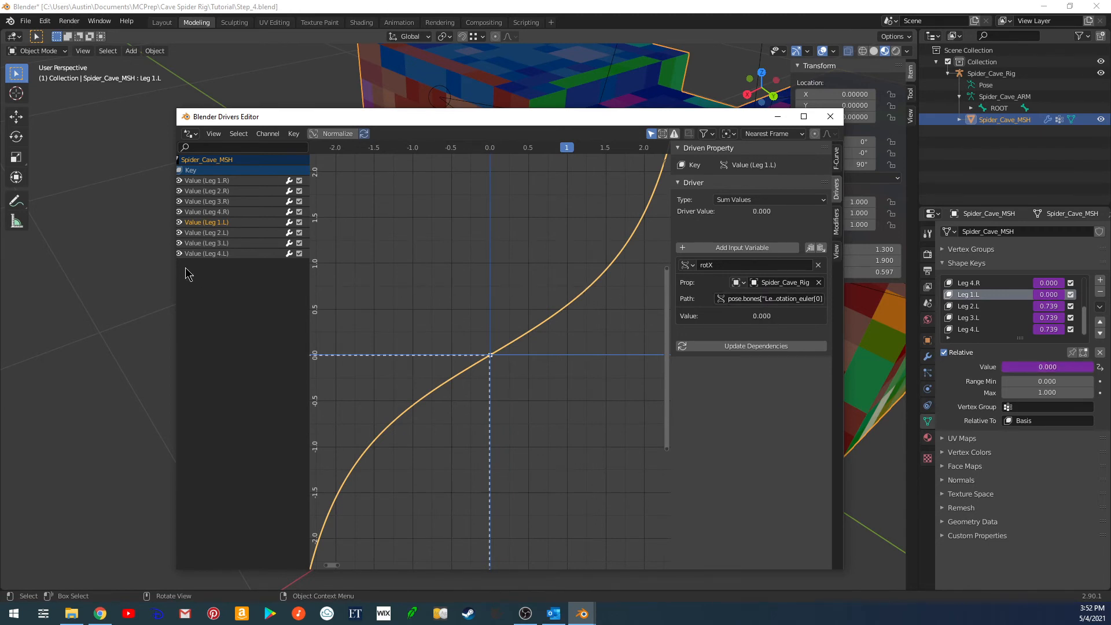
left_click(758, 300)
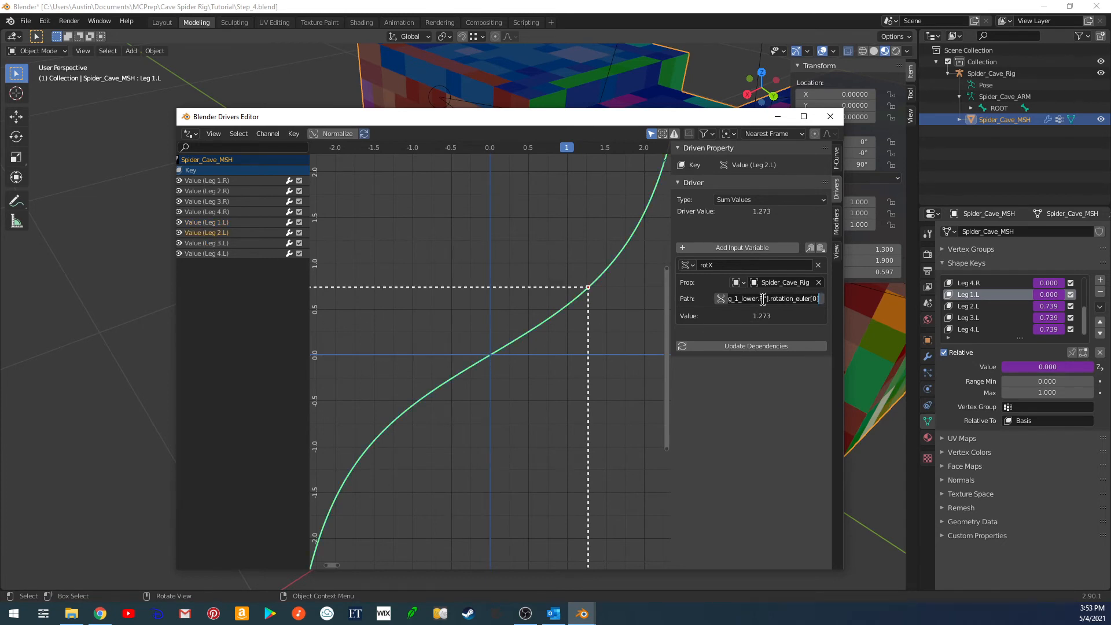
key("Return")
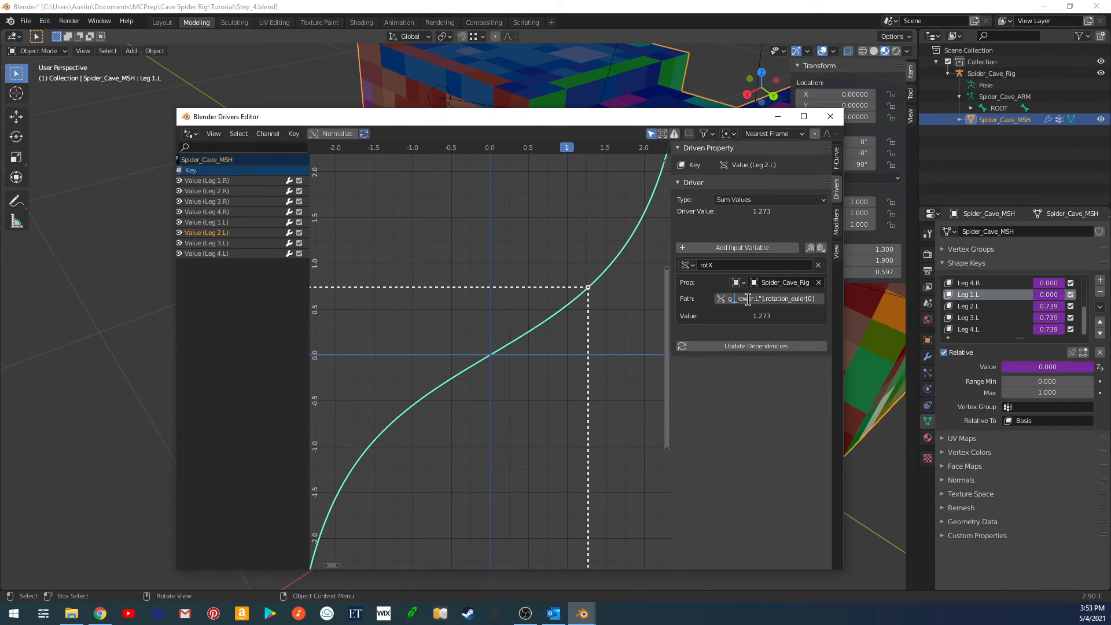
key("Return")
Point the Leg 3.L and Leg 4.L drivers' rotX paths at the Leg_3_lower.L and Leg_4_lower.L bones, and close the Drivers Editor.
left_click(233, 243)
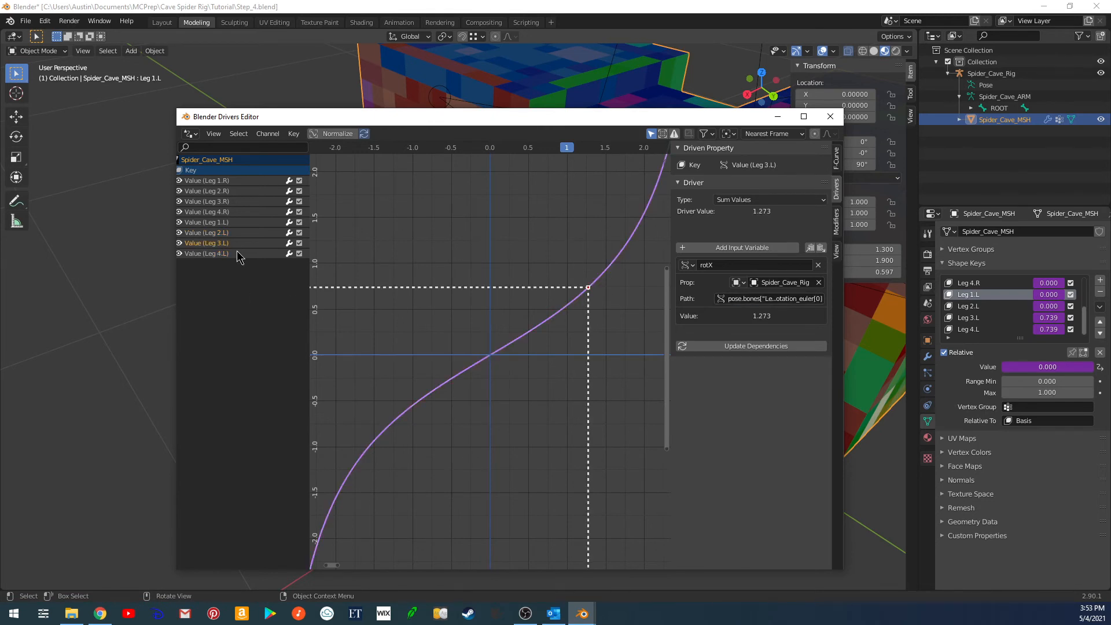
left_click(738, 298)
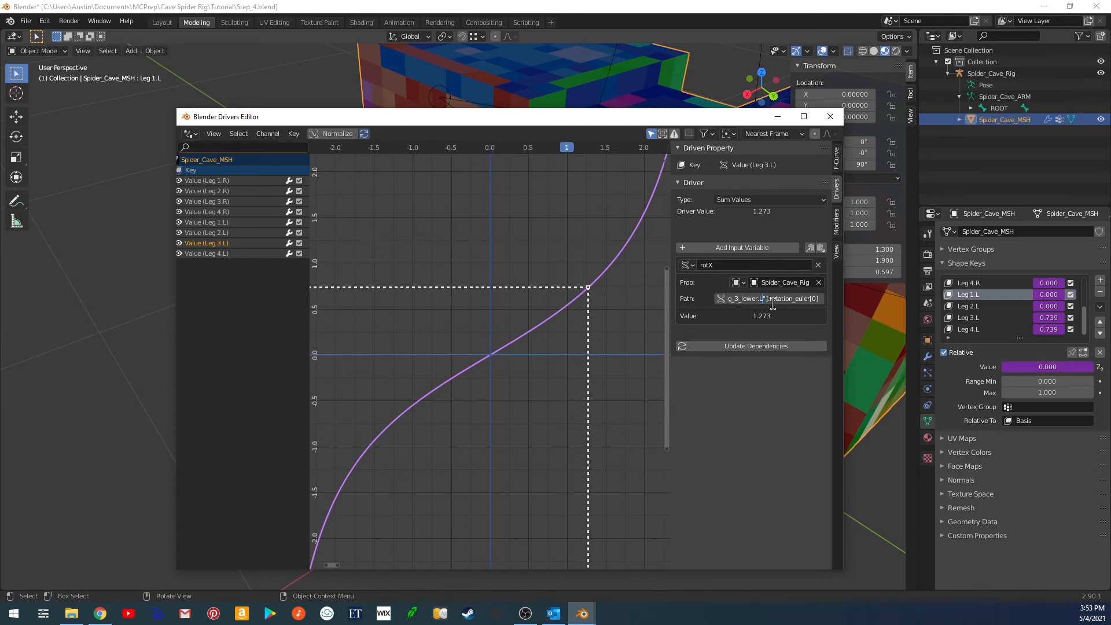
left_click(204, 254)
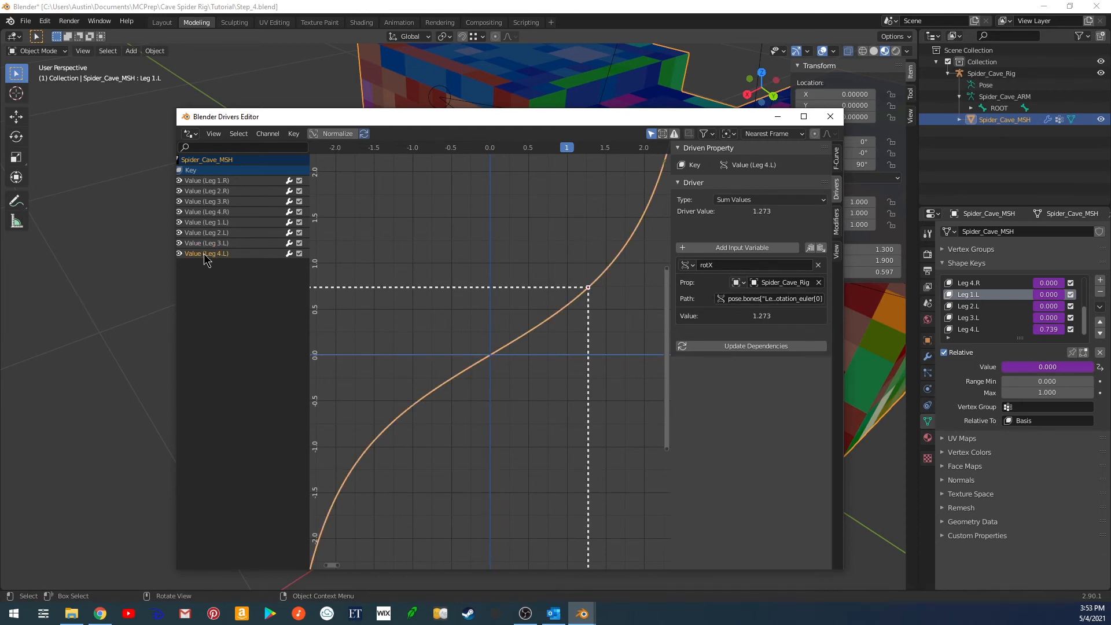
left_click(749, 299)
left_click(740, 299)
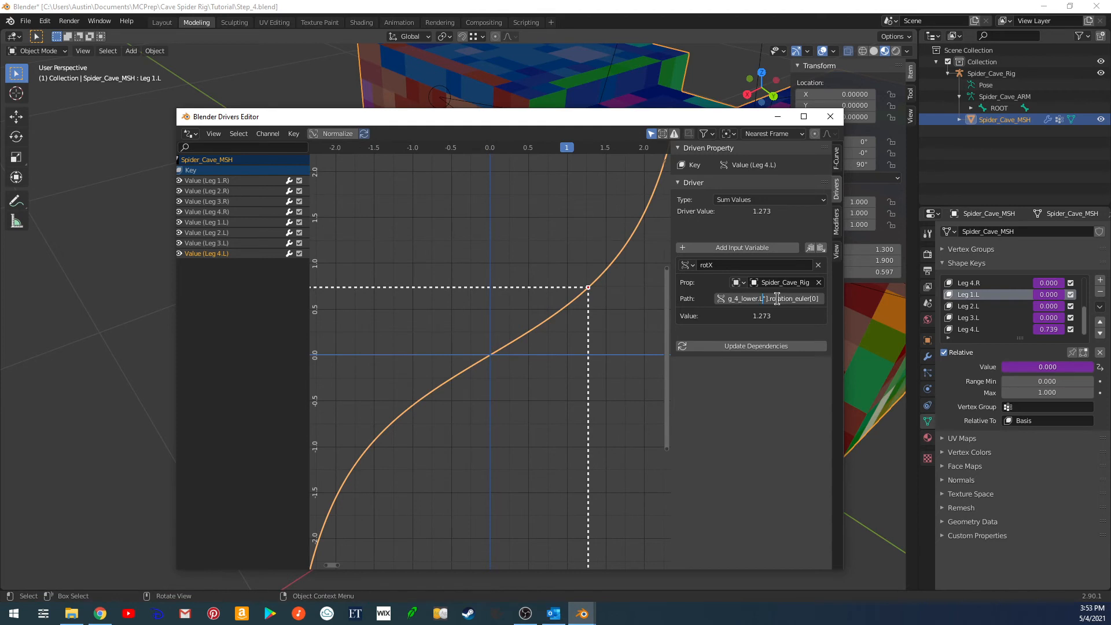
key("Return")
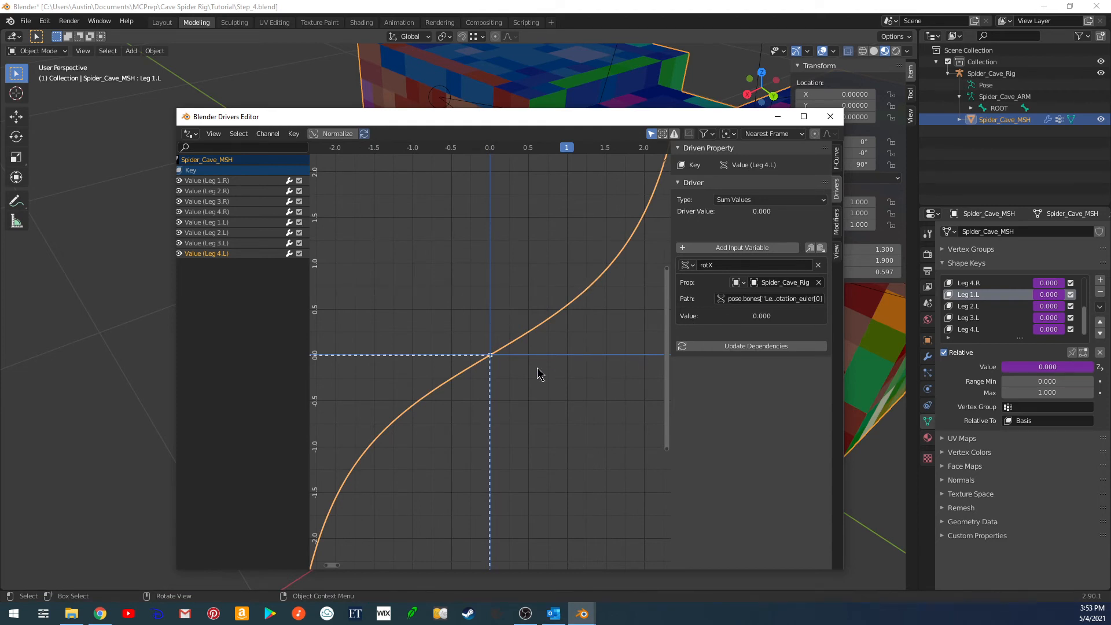
middle_click_drag(522, 374, 537, 362)
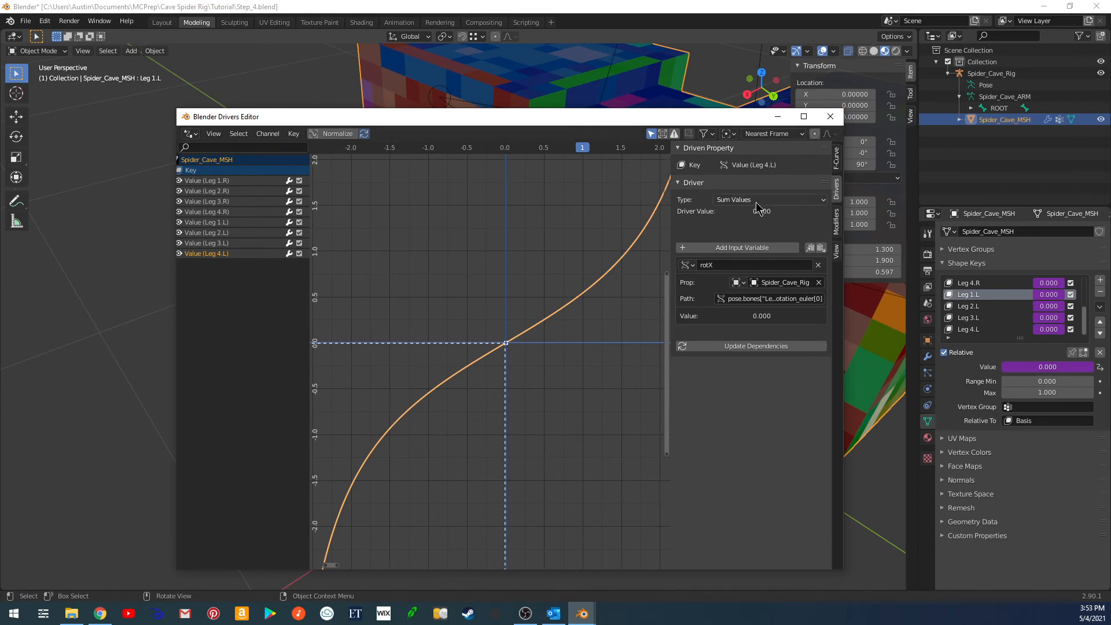
left_click(830, 117)
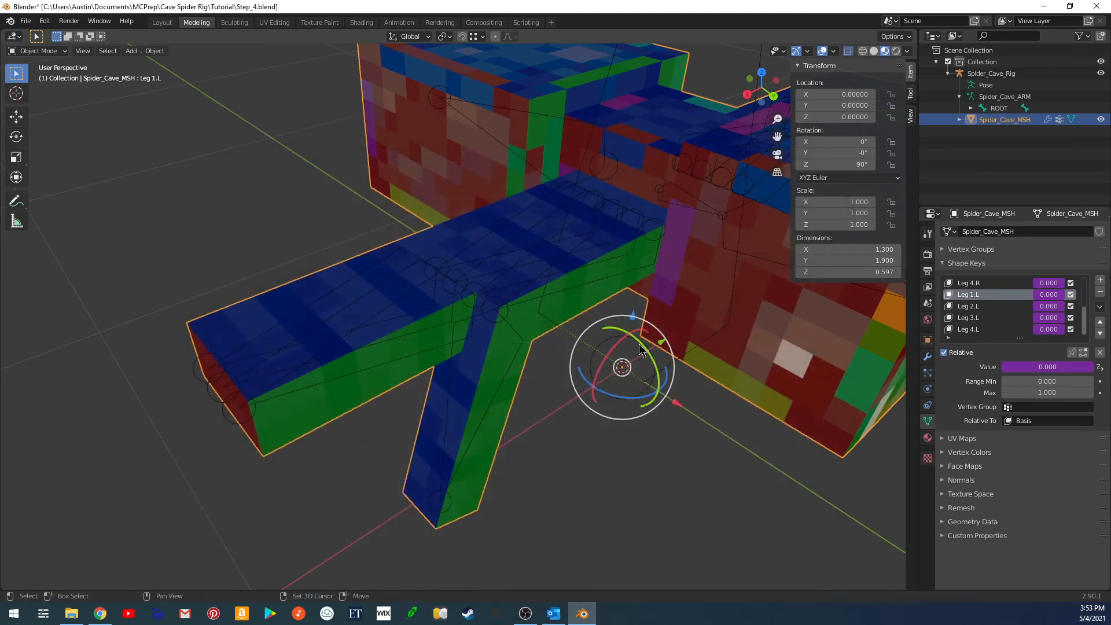
Select the Spider_Cave_Rig armature and switch it to Pose Mode.
middle_click_drag(671, 316, 541, 392)
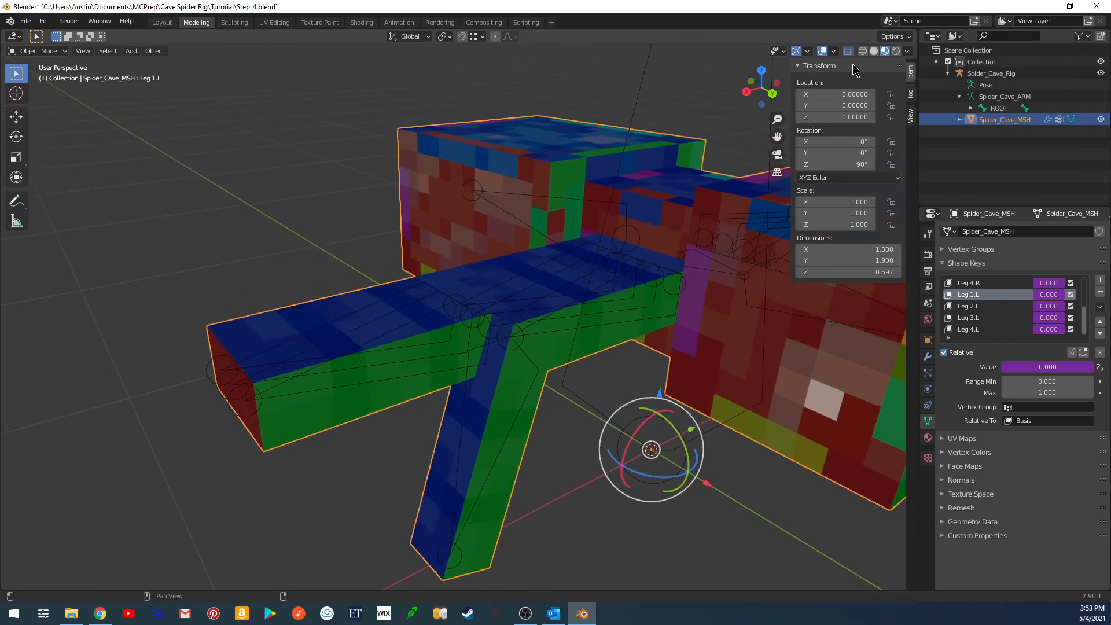
left_click(517, 425)
key("ctrl+Tab")
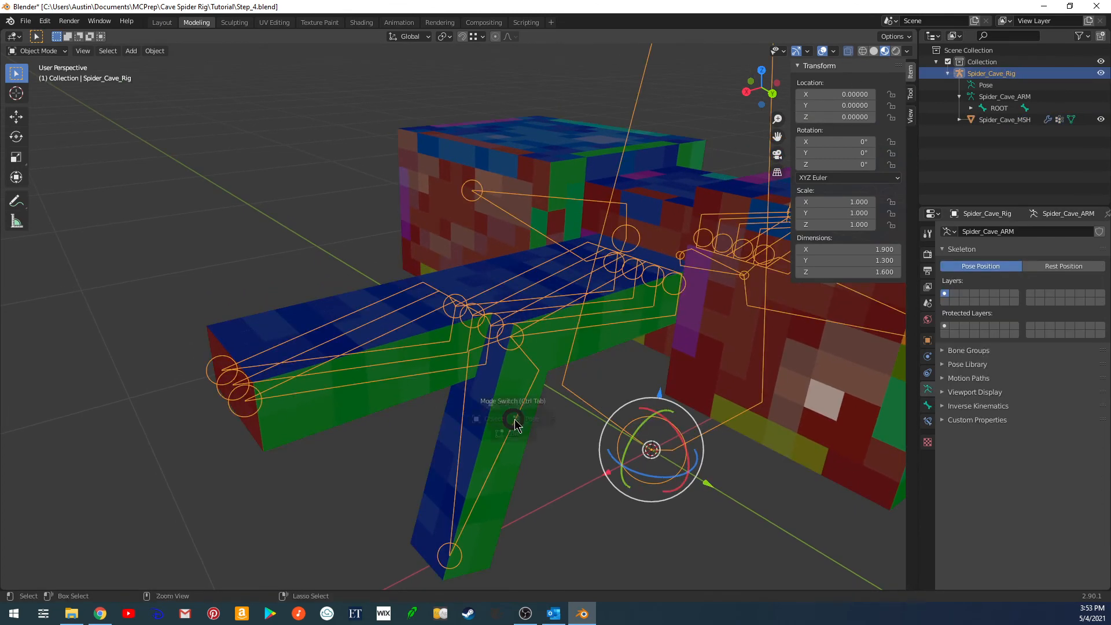
left_click(555, 423)
middle_click_drag(554, 423, 570, 477, "shift")
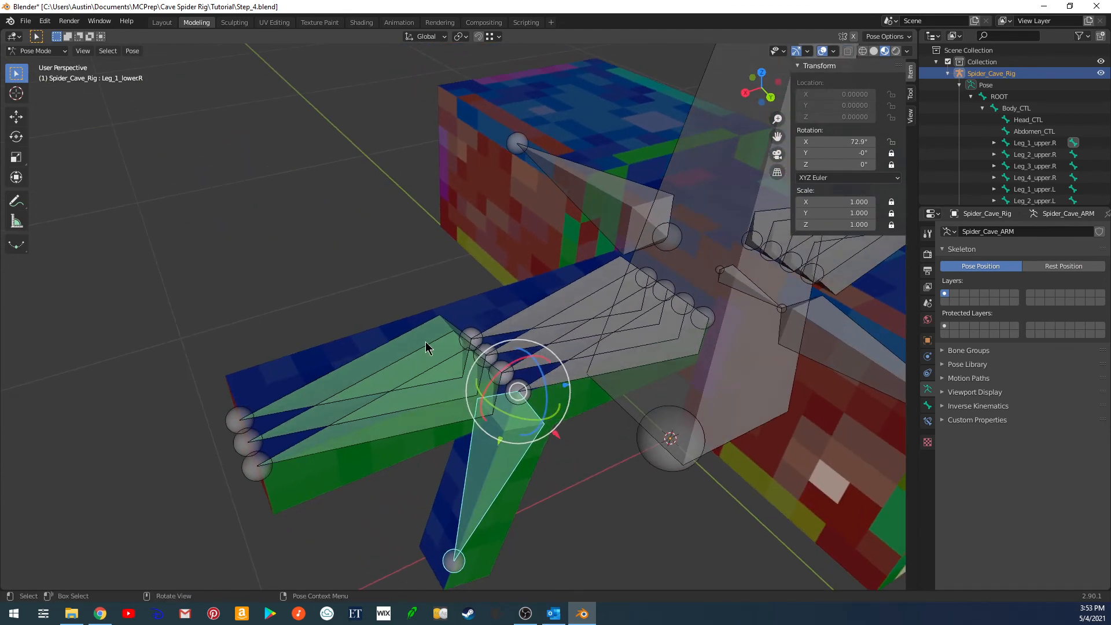
Select the Leg_4_lower.R bone and rotate it downward to 90° on X to test its knee bend.
left_click(432, 328)
middle_click_drag(390, 288, 360, 260)
key("r")
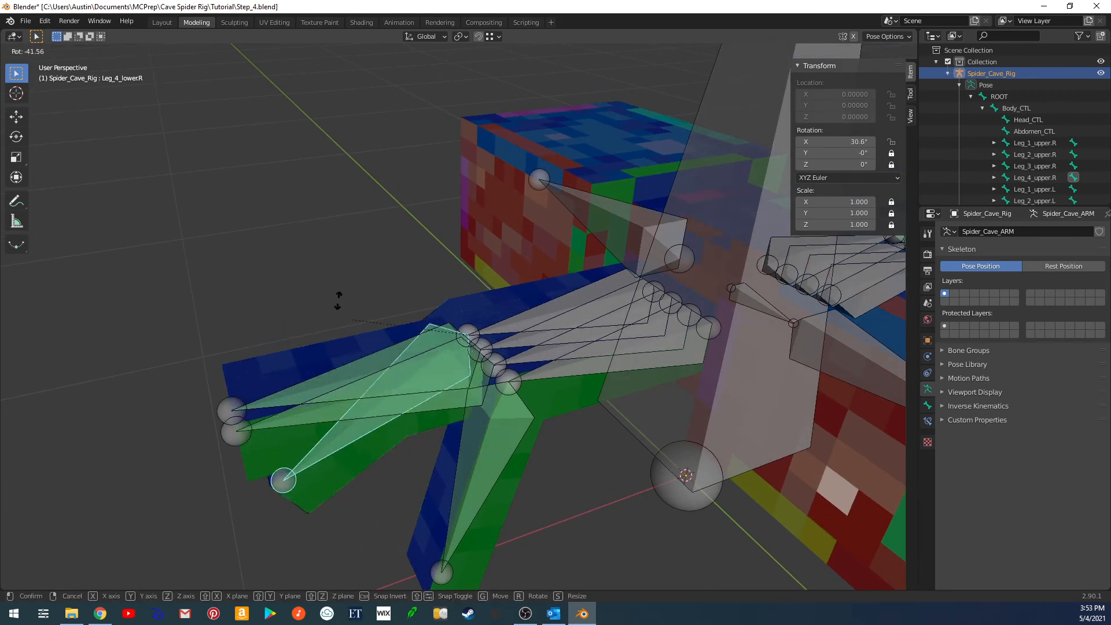
key("Escape")
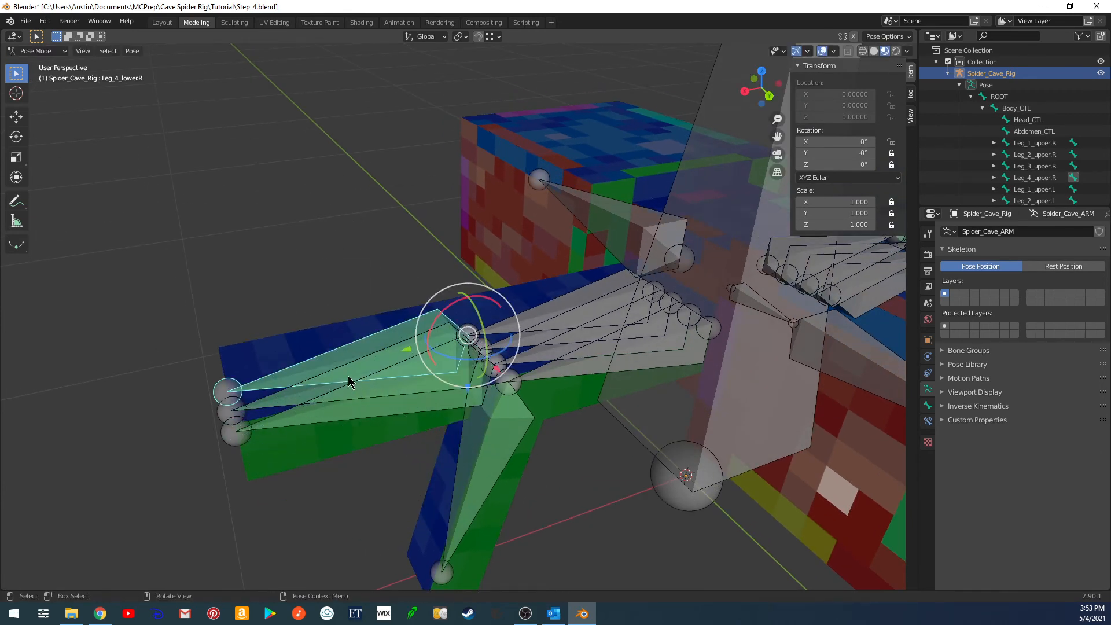
key("r")
left_click(588, 557)
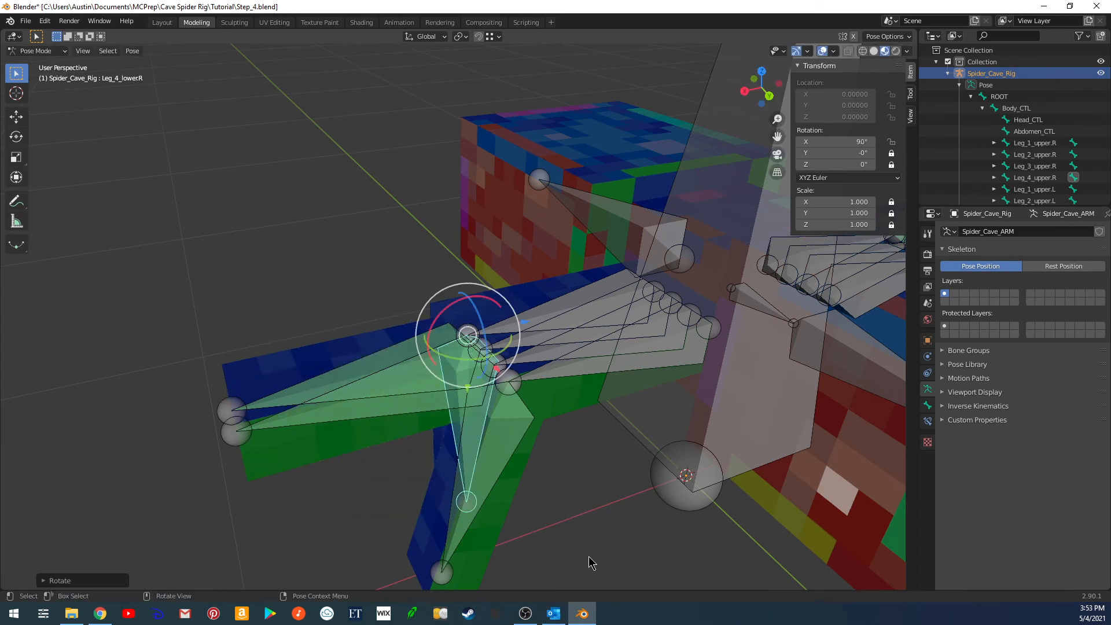
Try bending Leg_3_lower.R without keeping the rotation, and rotate Leg_2_lower.R downward to 90° on X to test its knee bend.
left_click(369, 361)
key("r")
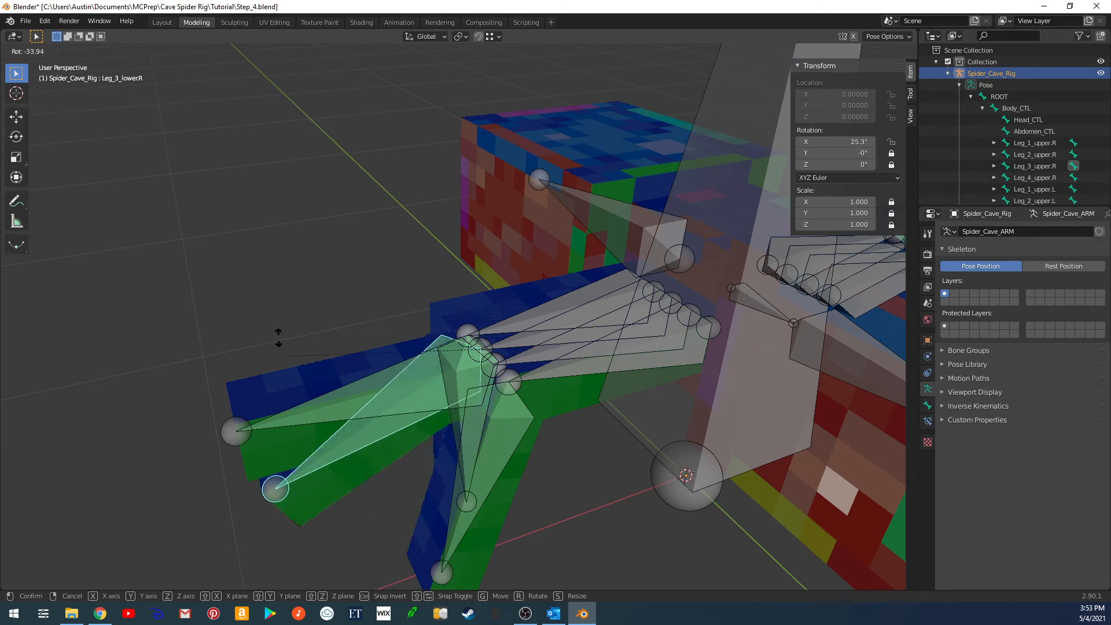
key("Escape")
middle_click_drag(348, 449, 617, 330)
left_click(625, 298)
key("r")
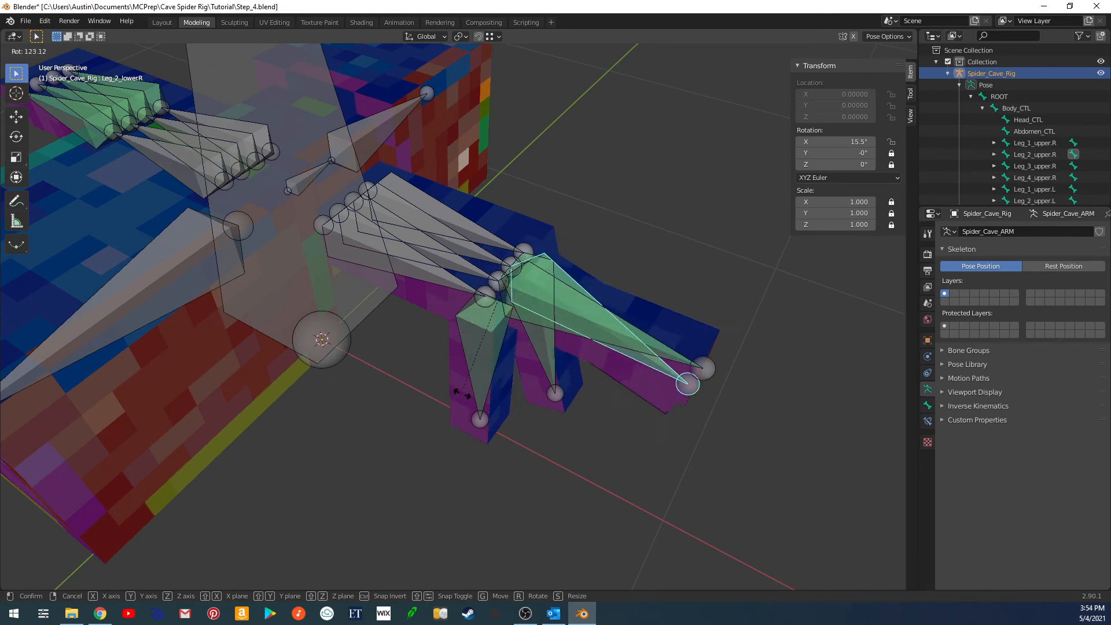
left_click(465, 267)
middle_click_drag(465, 267, 493, 411)
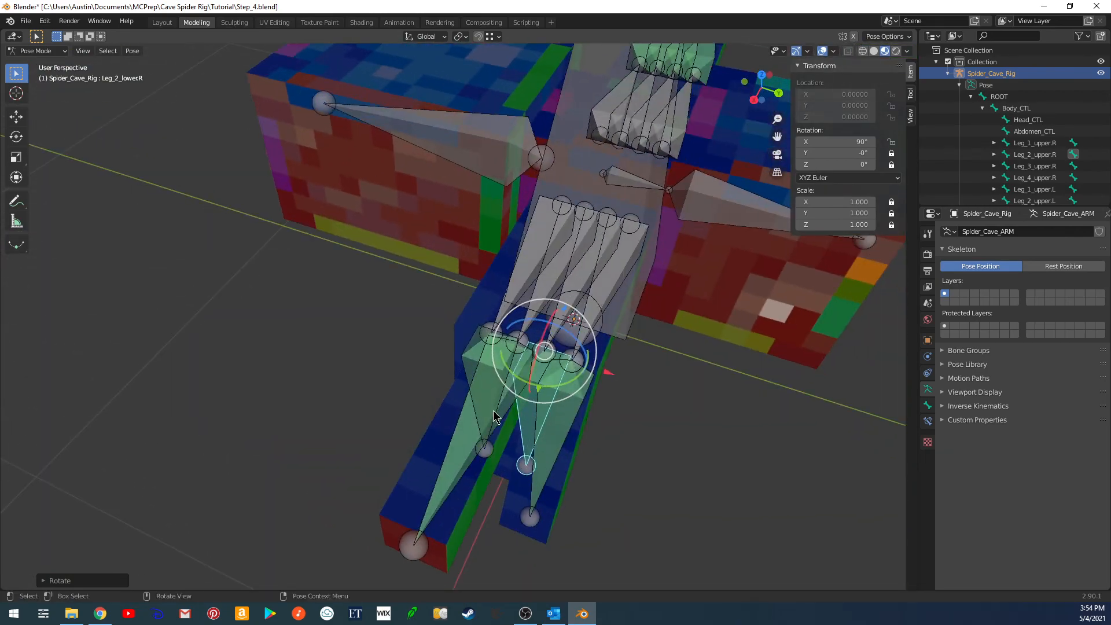
left_click(466, 449)
mouse_move(465, 449)
middle_mouse_down()
mouse_move(339, 428)
mouse_move(475, 467)
middle_mouse_up()
left_click(560, 317)
middle_click_drag(560, 317, 558, 359)
key("r")
key("z")
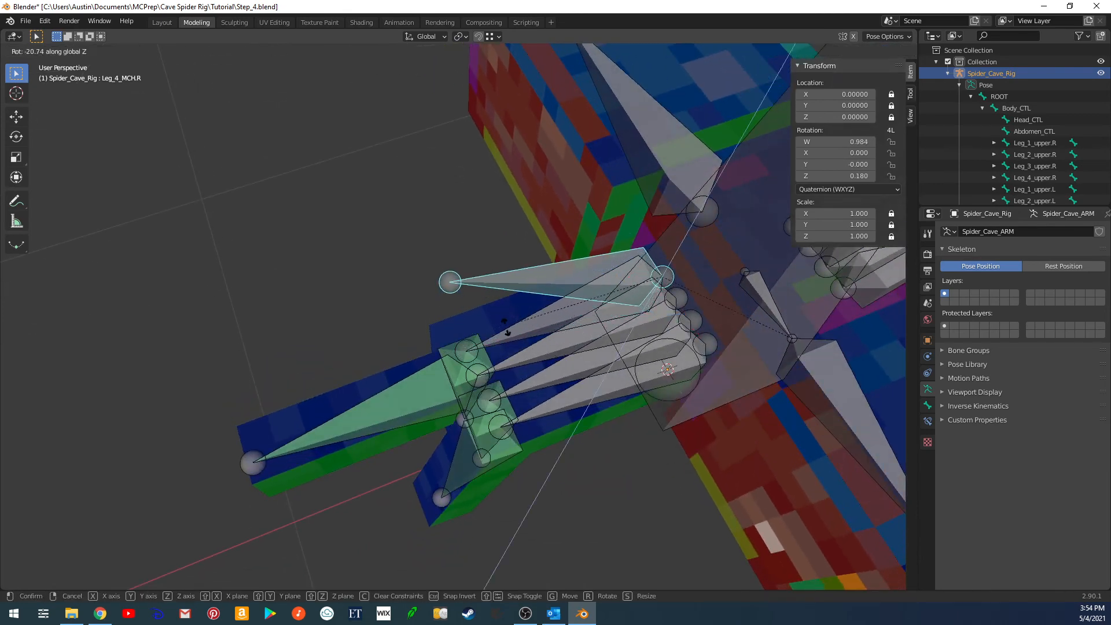
key("Escape")
Box-select all eight upper leg bones on both sides of the spider in the top view.
left_click(1031, 144)
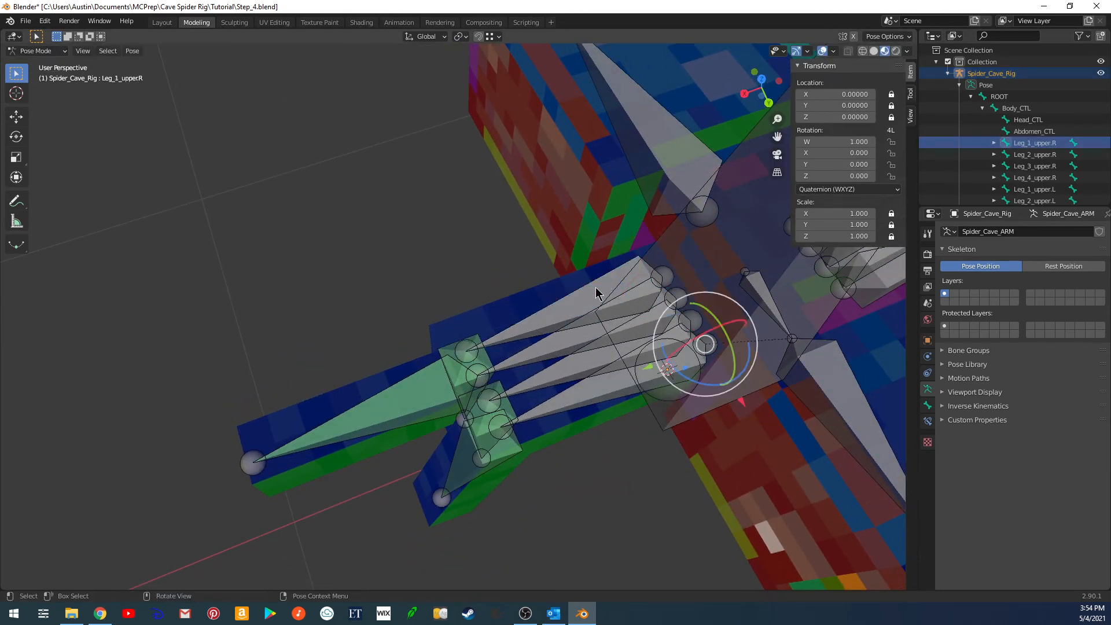
key("KP_7")
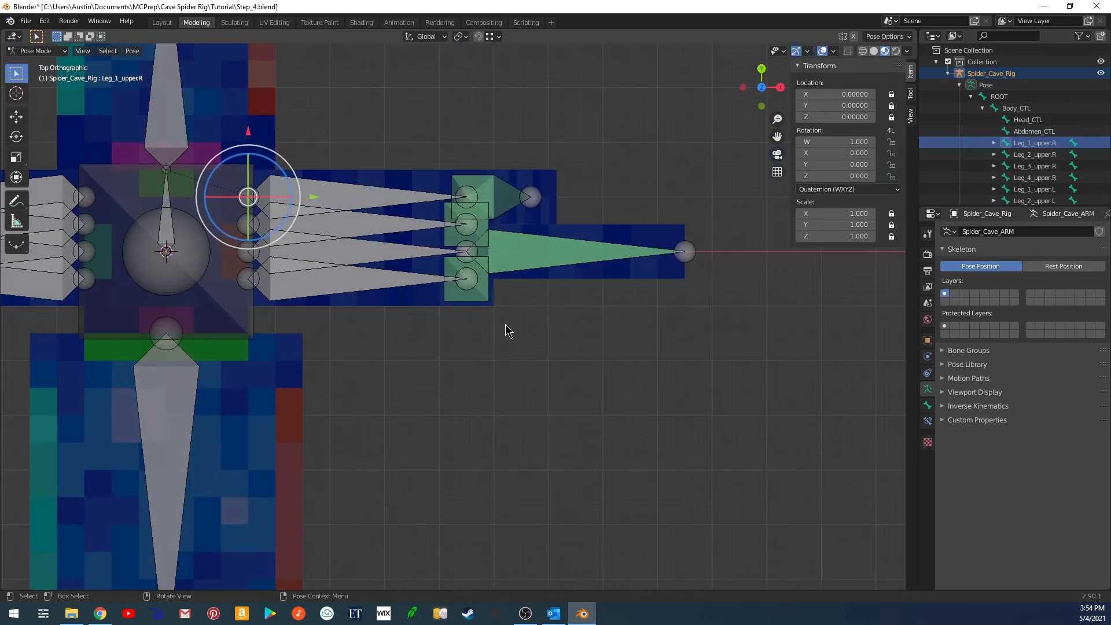
middle_click_drag(505, 324, 651, 436, "shift")
key("b")
left_click_drag(668, 423, 627, 213)
key("b")
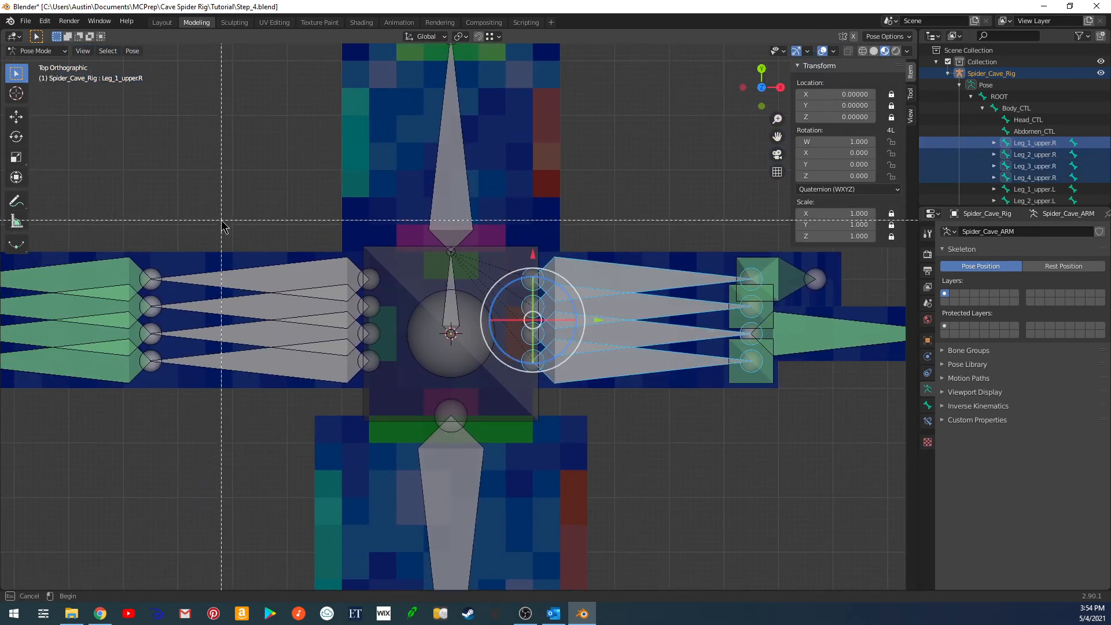
left_click_drag(221, 212, 268, 444)
scroll(559, 337, "down", 7)
middle_click_drag(625, 329, 568, 332, "shift")
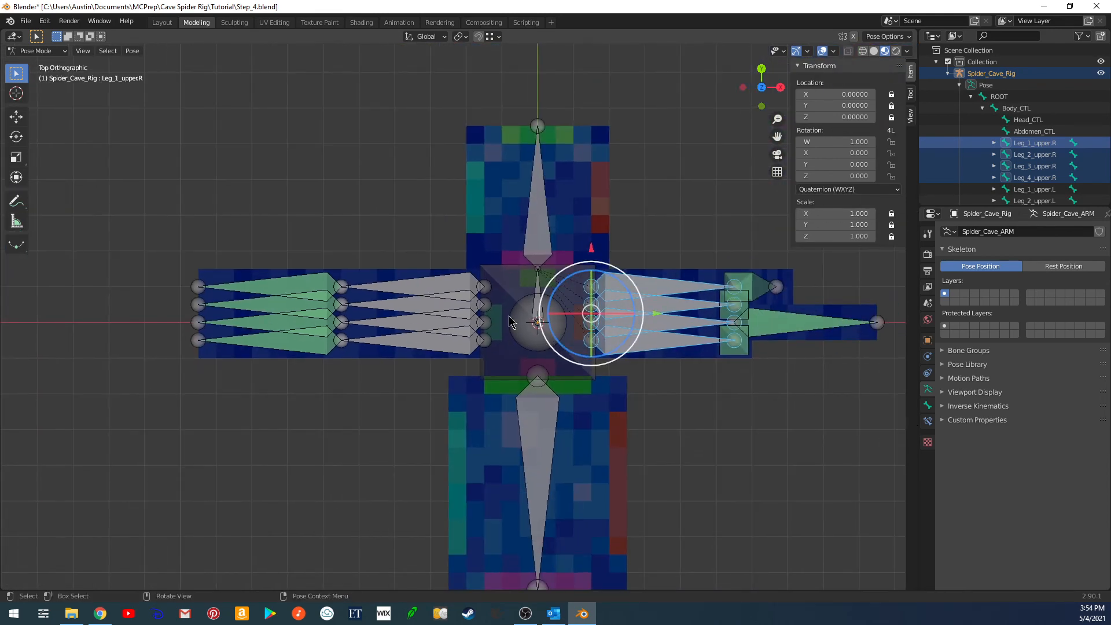
key("b")
left_click_drag(383, 227, 433, 398)
middle_click_drag(564, 184, 552, 209, "shift")
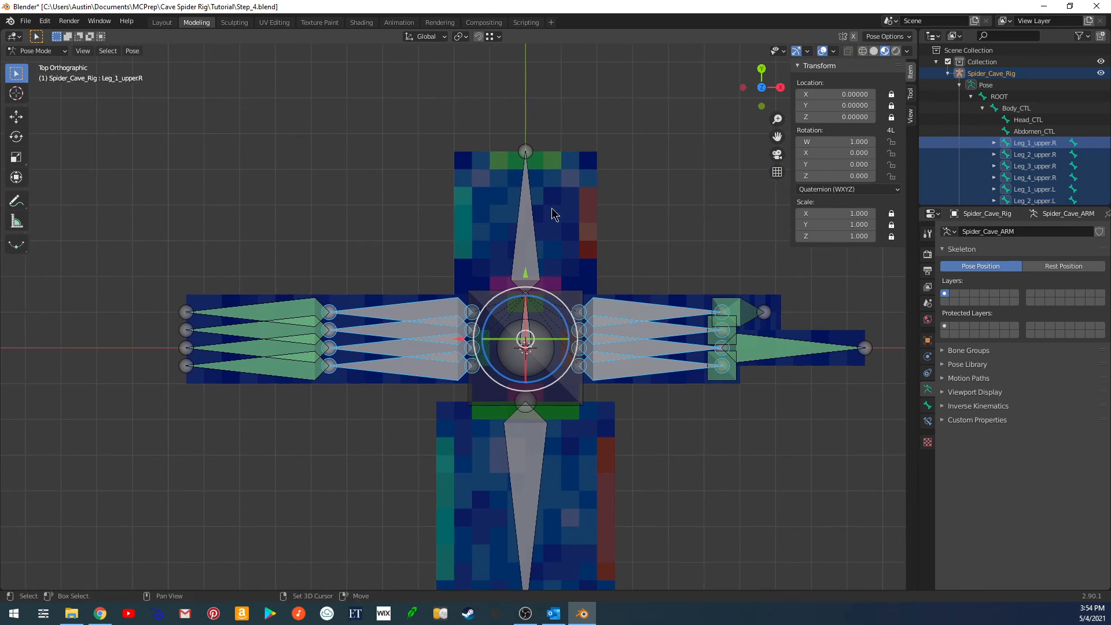
Change the transform pivot point and try rotating all selected upper leg bones together about the global Z axis.
left_click(460, 37)
left_click(481, 77)
key("r")
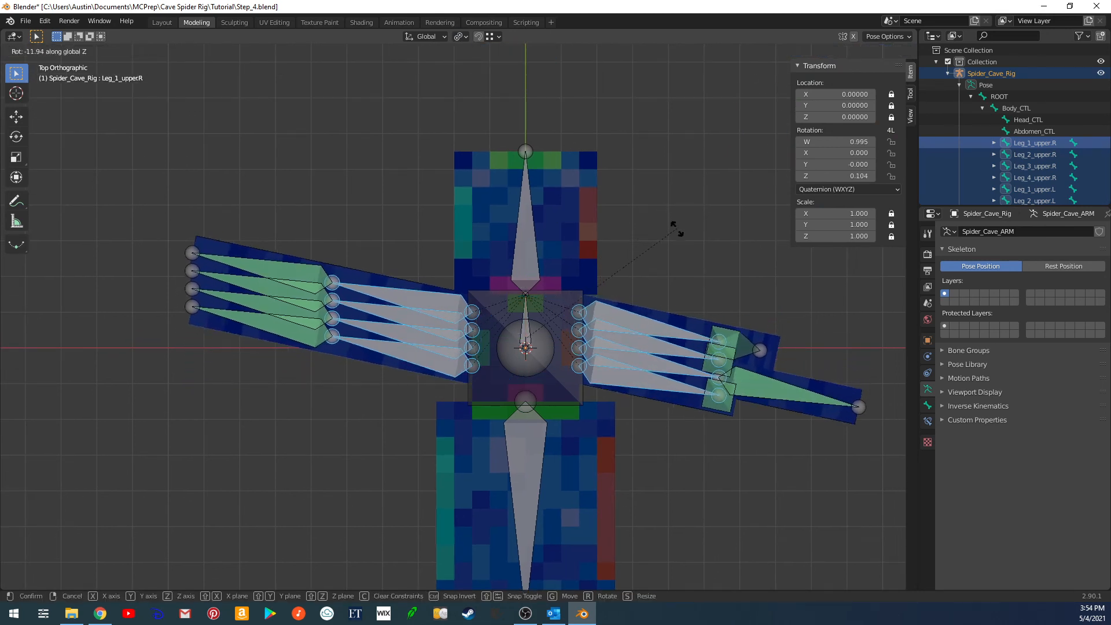
right_click(655, 196)
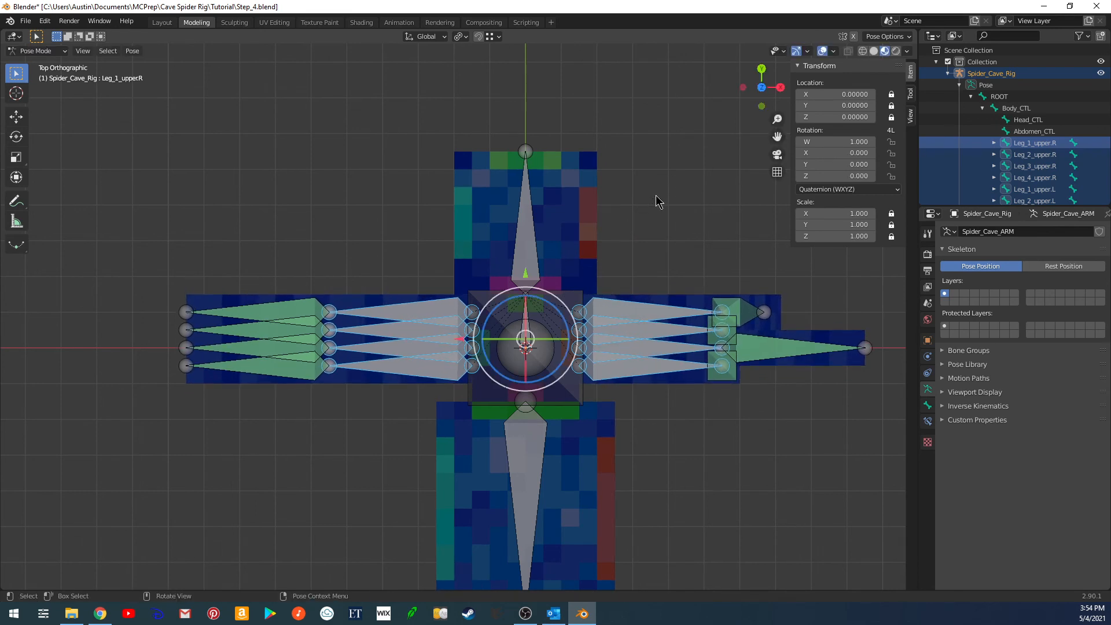
Try rotating only the Leg_1_MCH.L and Leg_1_MCH.R bones together about the global Z axis.
left_click(388, 253)
left_click(421, 318)
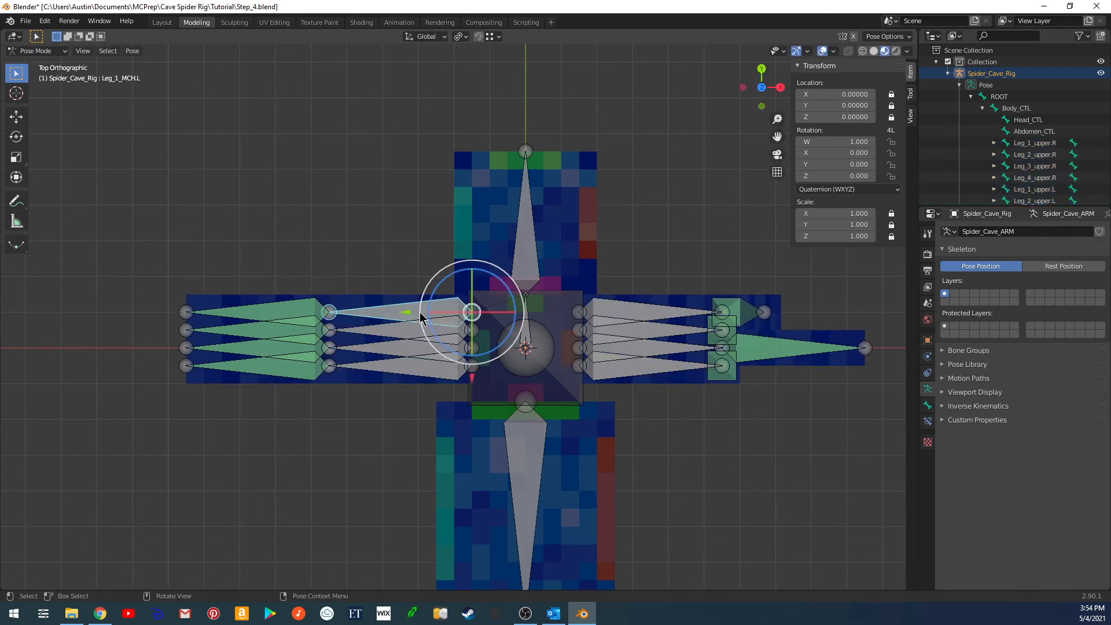
left_click(635, 314, "shift")
key("r")
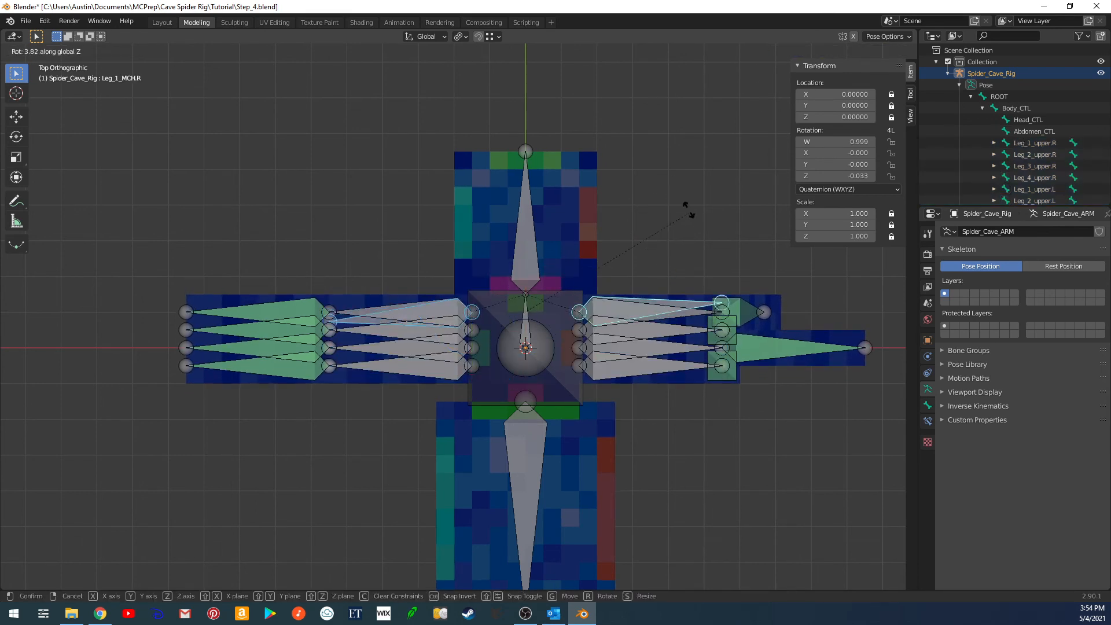
right_click(699, 203)
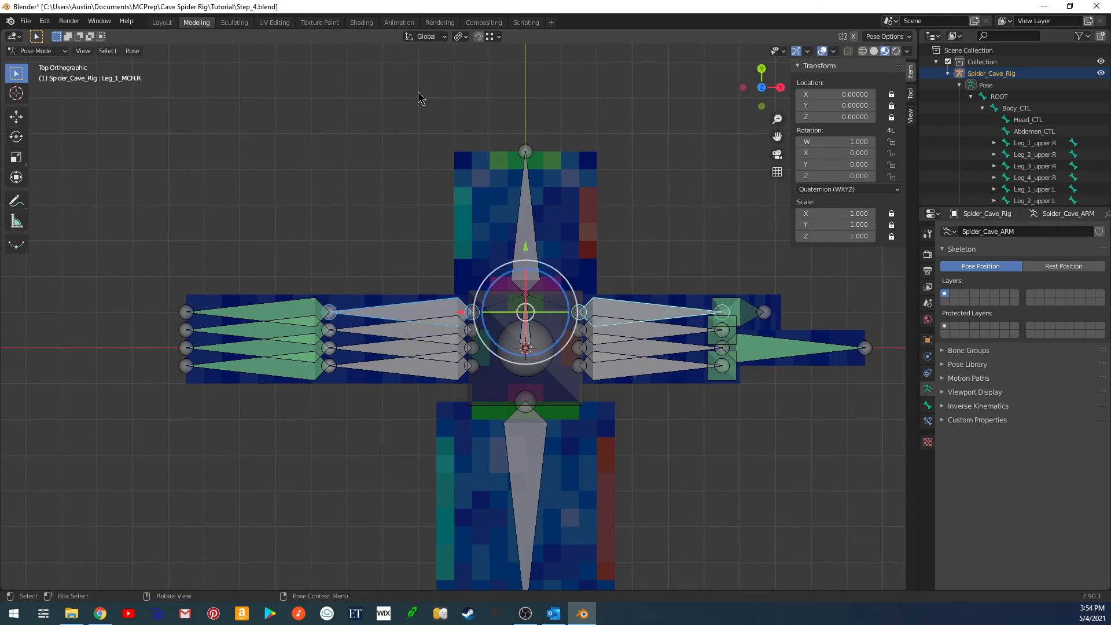
Choose the transform pivot point again and try rotating the Leg_1_MCH.R bone by itself.
left_click(466, 37)
left_click(480, 79)
left_click(638, 311)
key("r")
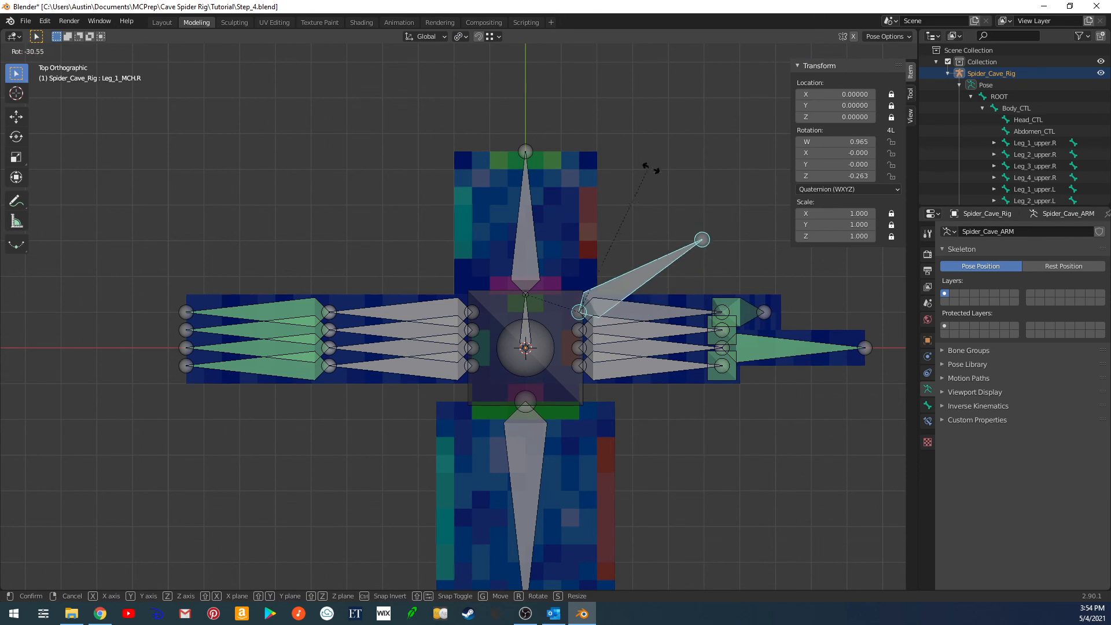
right_click(666, 233)
Swing the Leg_1_upper.R bone toward the head and the Leg_4_upper.R bone toward the abdomen by about 40°.
left_click(681, 316)
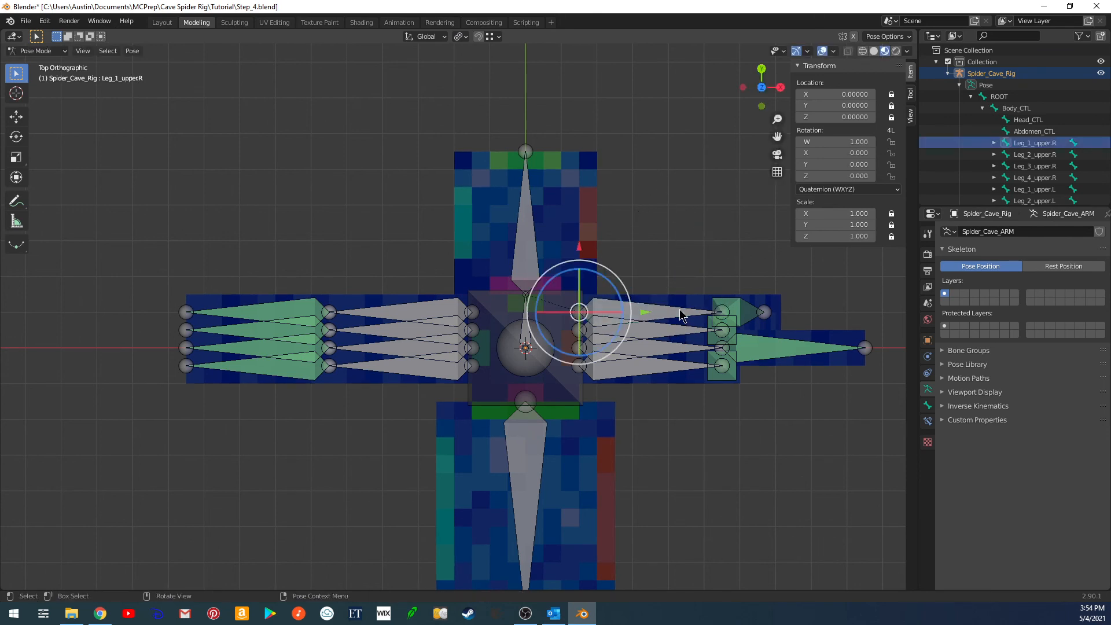
key("r")
left_click(647, 151)
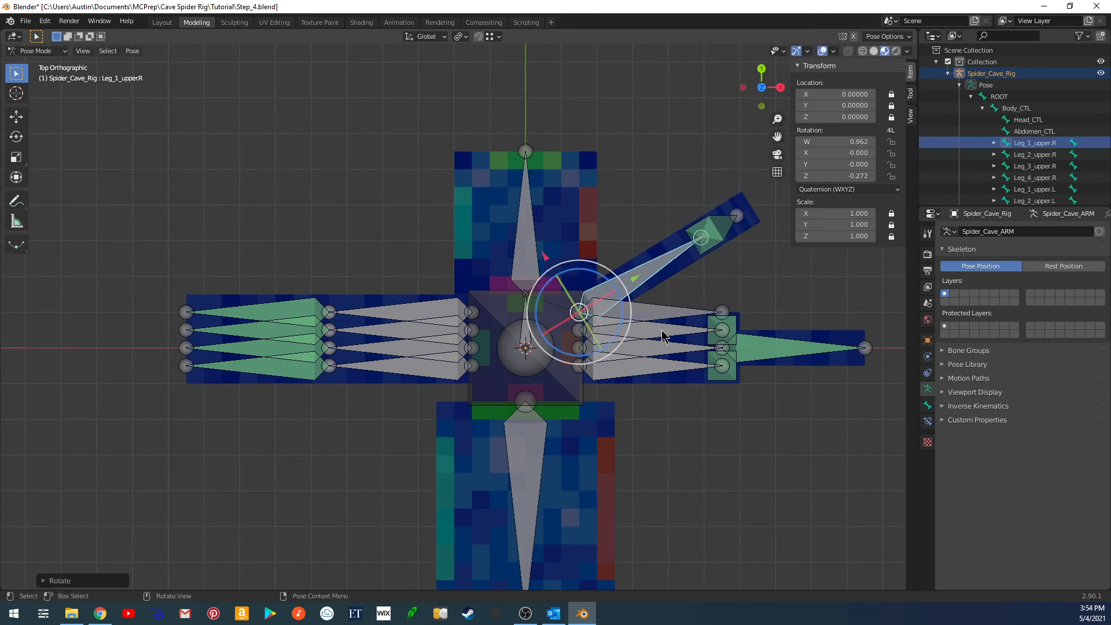
left_click(663, 375)
key("r")
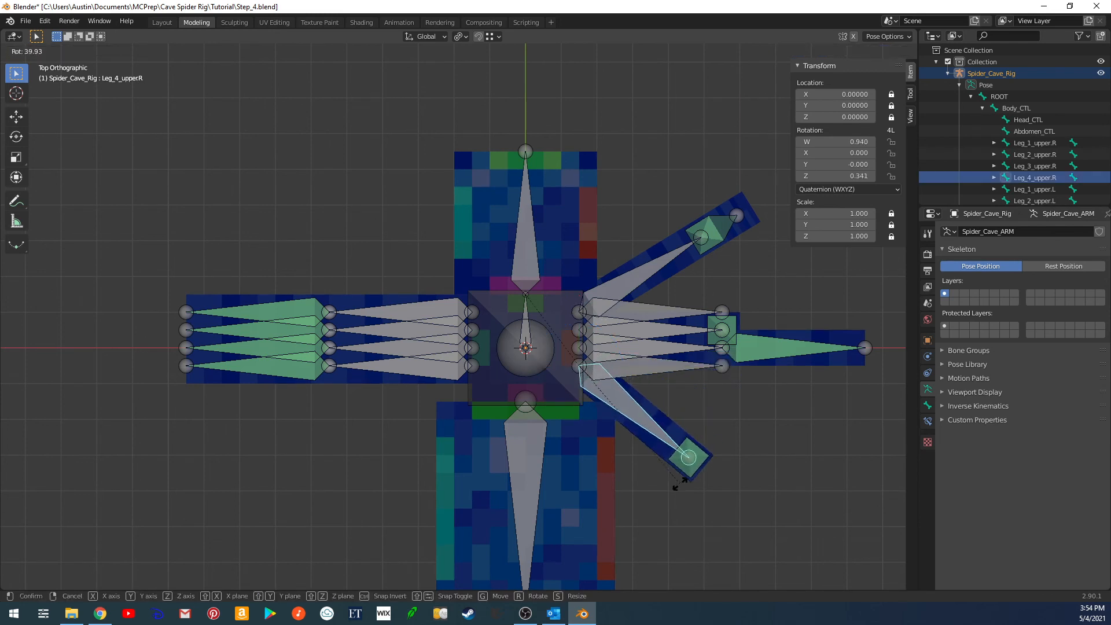
left_click(672, 447)
Rotate the Leg_3_upper.R bone slightly toward the abdomen and the Leg_2_upper.R bone slightly toward the head.
left_click(664, 351)
key("r")
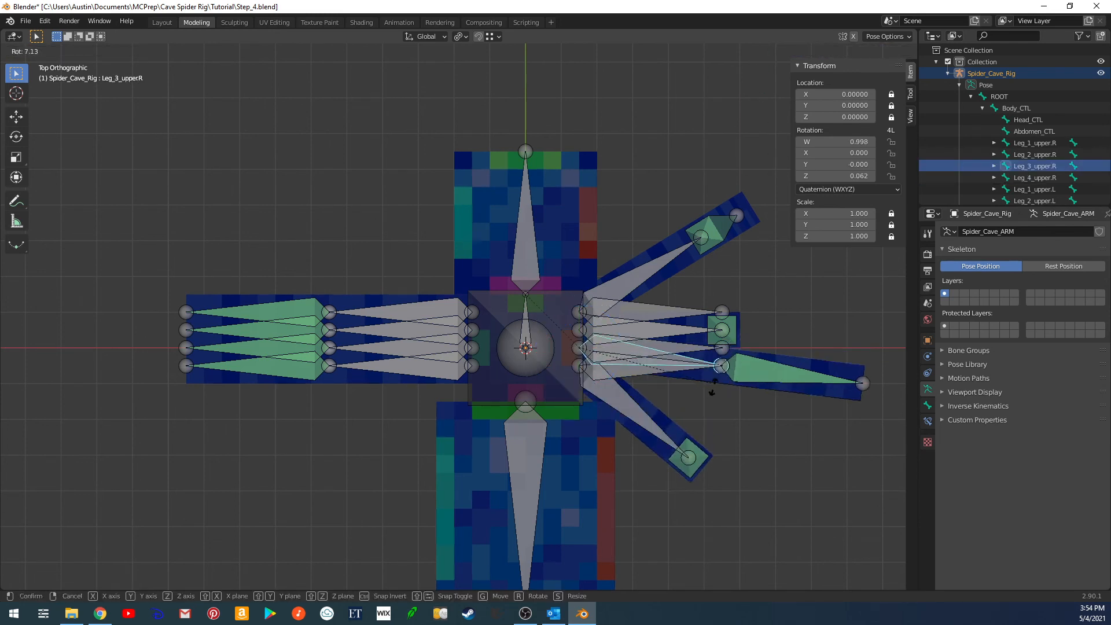
left_click(692, 373)
left_click(665, 332)
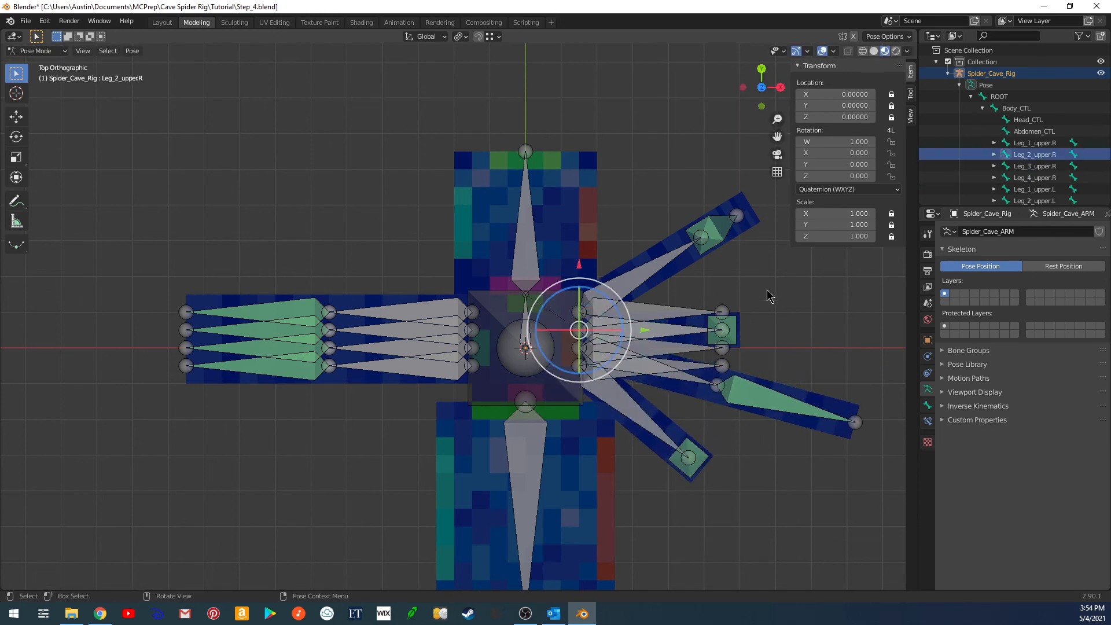
key("r")
left_click(774, 239)
Swing the Leg_1_upper.L bone toward the head, and rotate Leg_2_upper.L about 6° in the same direction.
middle_click_drag(636, 328, 727, 330, "shift")
left_click(495, 313)
left_click(484, 314)
key("r")
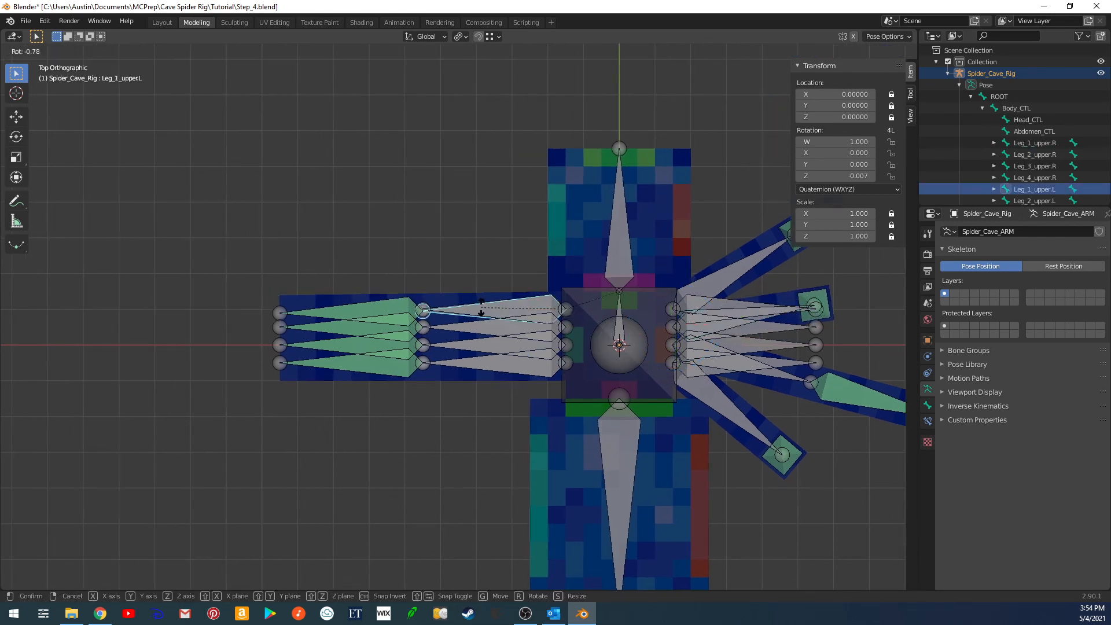
left_click(476, 277)
left_click(486, 334)
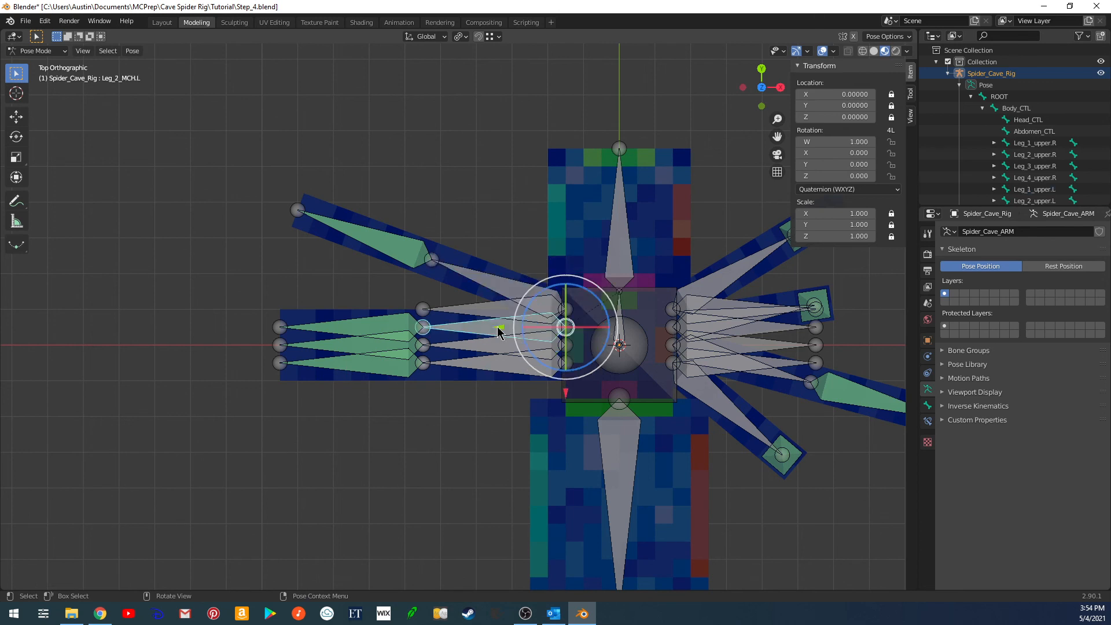
key("r")
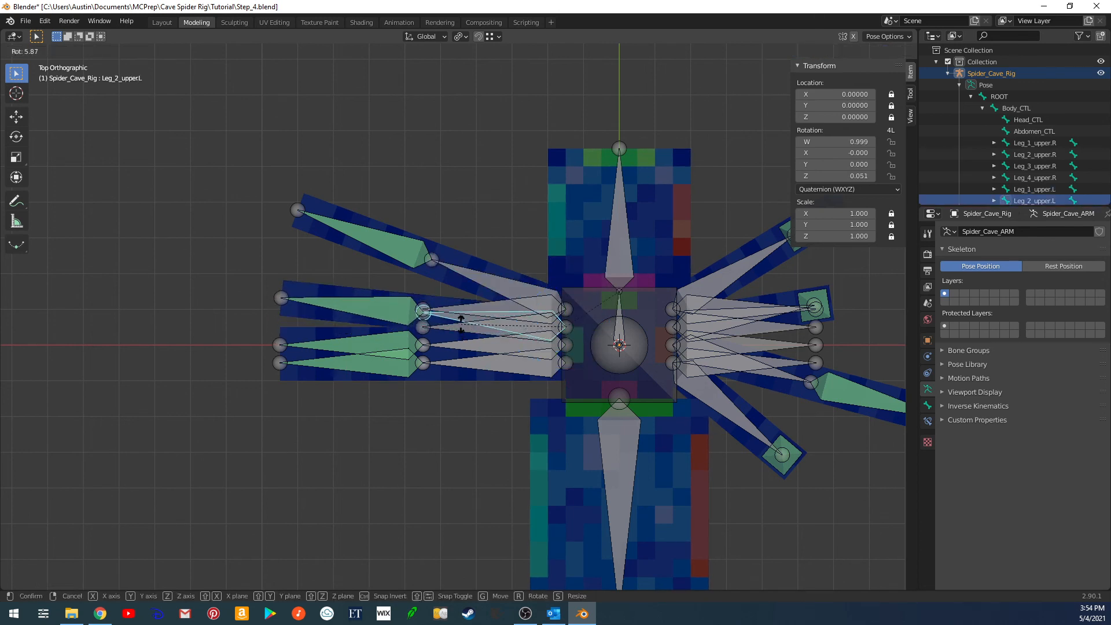
left_click(463, 322)
Swing the Leg_4_upper.L bone well toward the abdomen and the Leg_3_upper.L bone slightly toward it.
left_click(485, 363)
left_click(485, 363)
key("r")
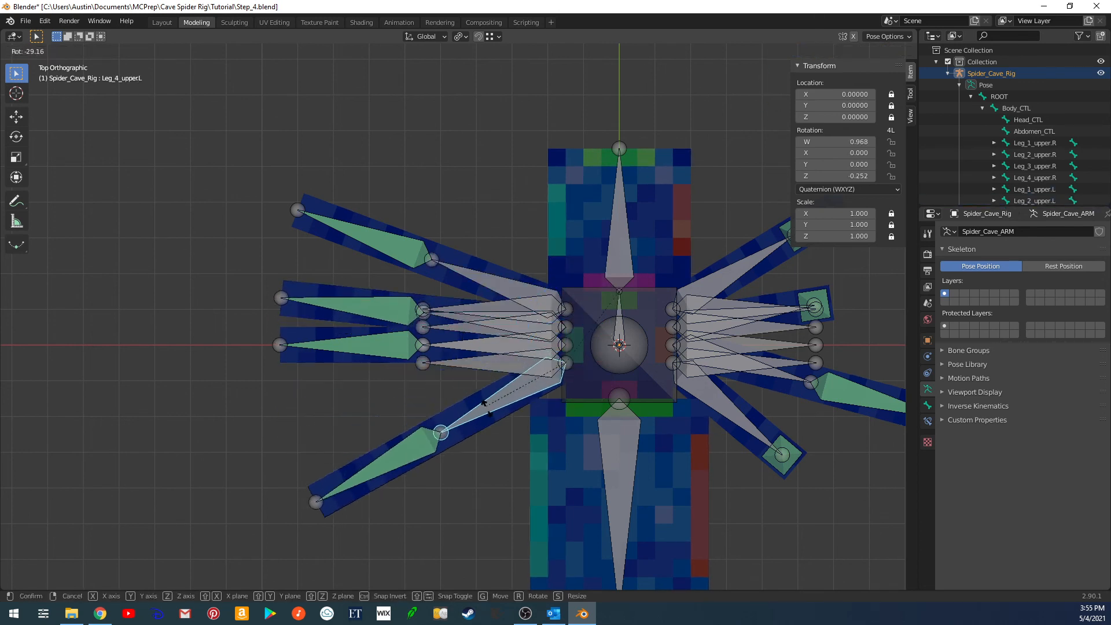
left_click(481, 382)
left_click(475, 342)
left_click(474, 347)
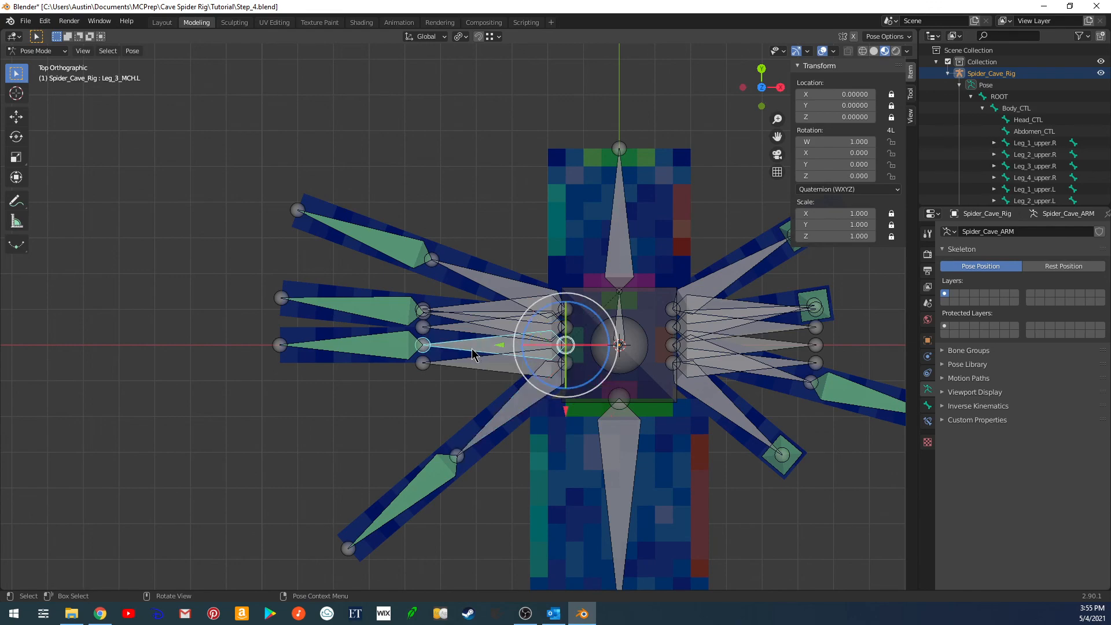
key("r")
right_click(466, 373)
left_click(475, 350)
key("r")
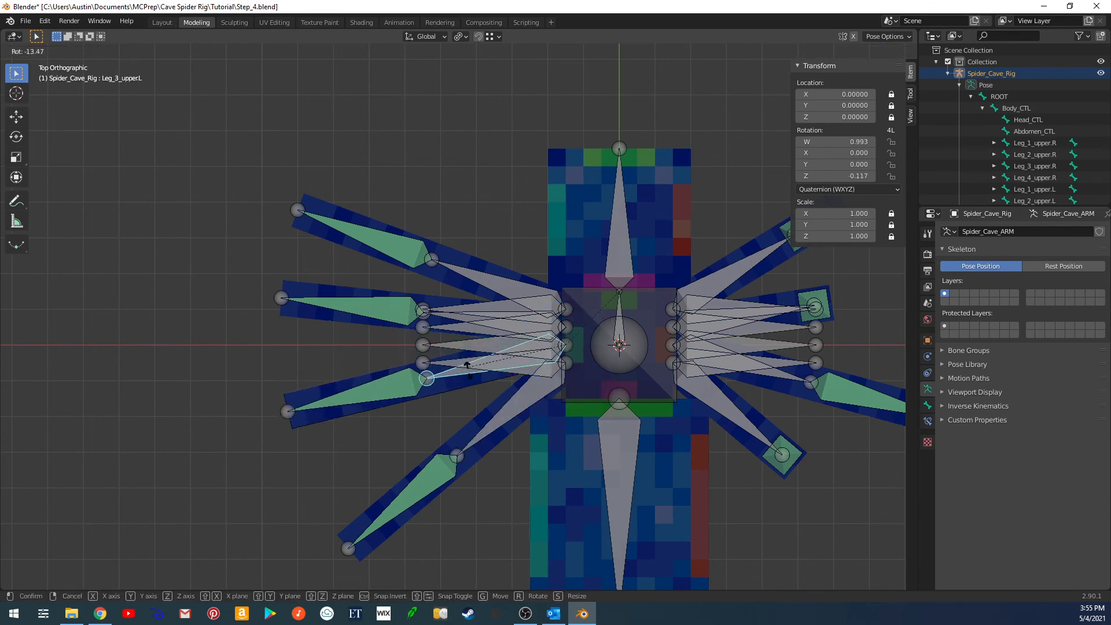
left_click(472, 382)
Rotate the Leg_3_lower.R and Leg_1_lower.R bones to 90° on X to test their knee bends.
middle_click_drag(702, 384, 362, 331)
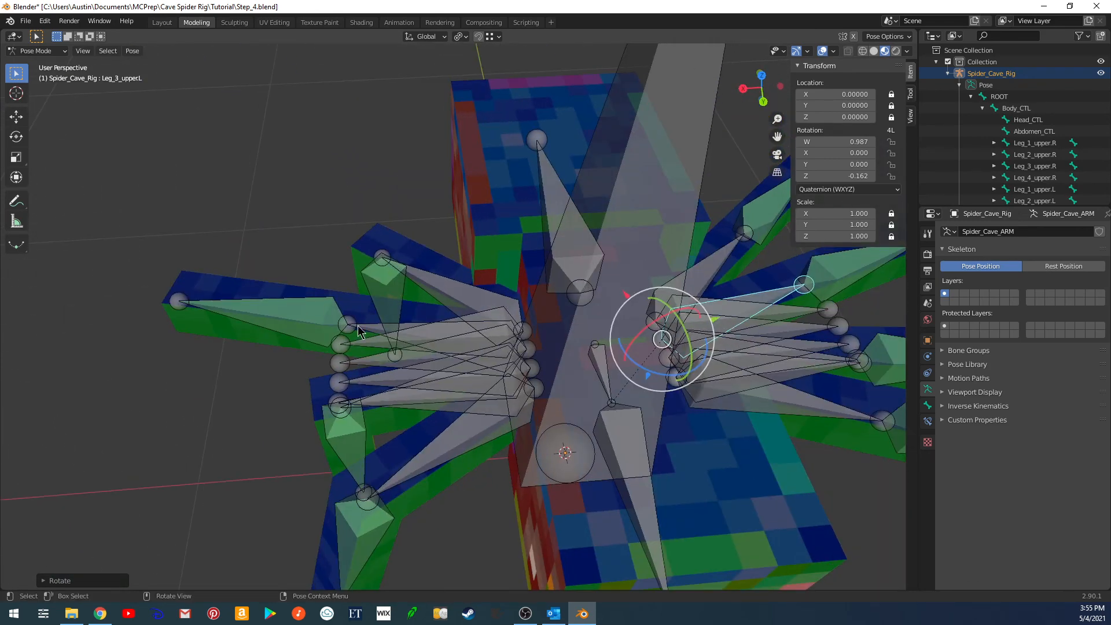
left_click(282, 331)
key("r")
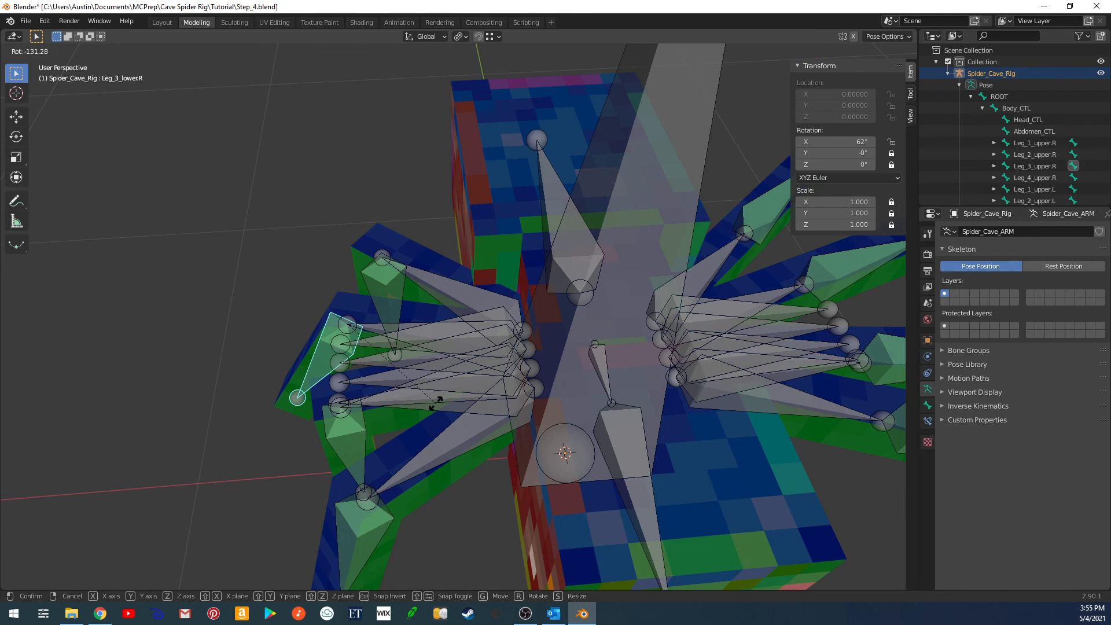
type("x90")
key("Return")
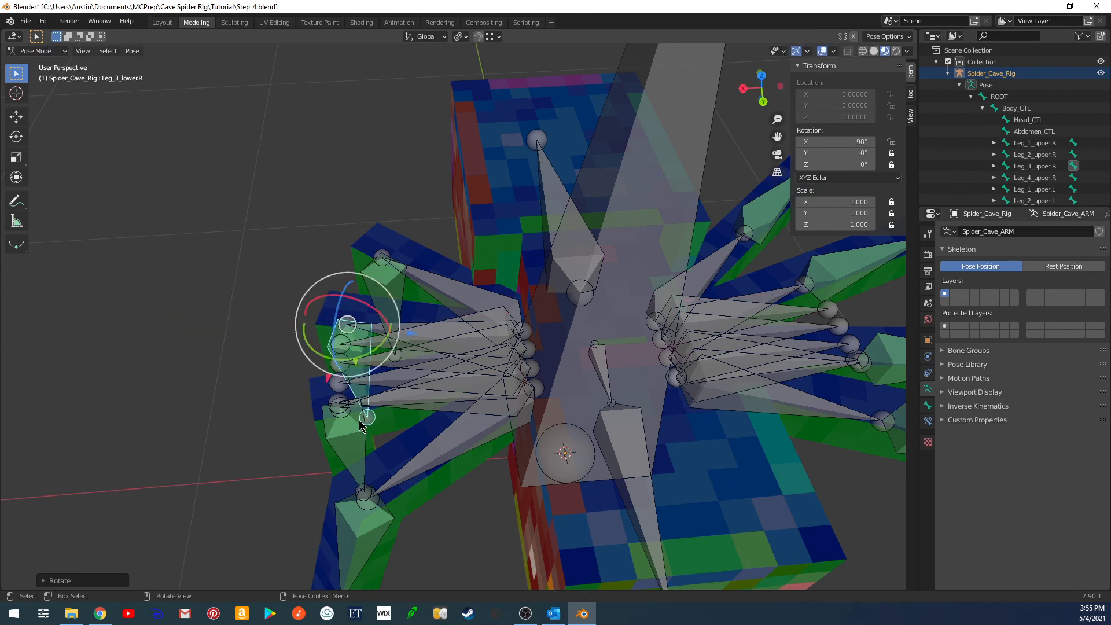
middle_click_drag(359, 425, 489, 378)
left_click(371, 360)
type("rx90")
key("Return")
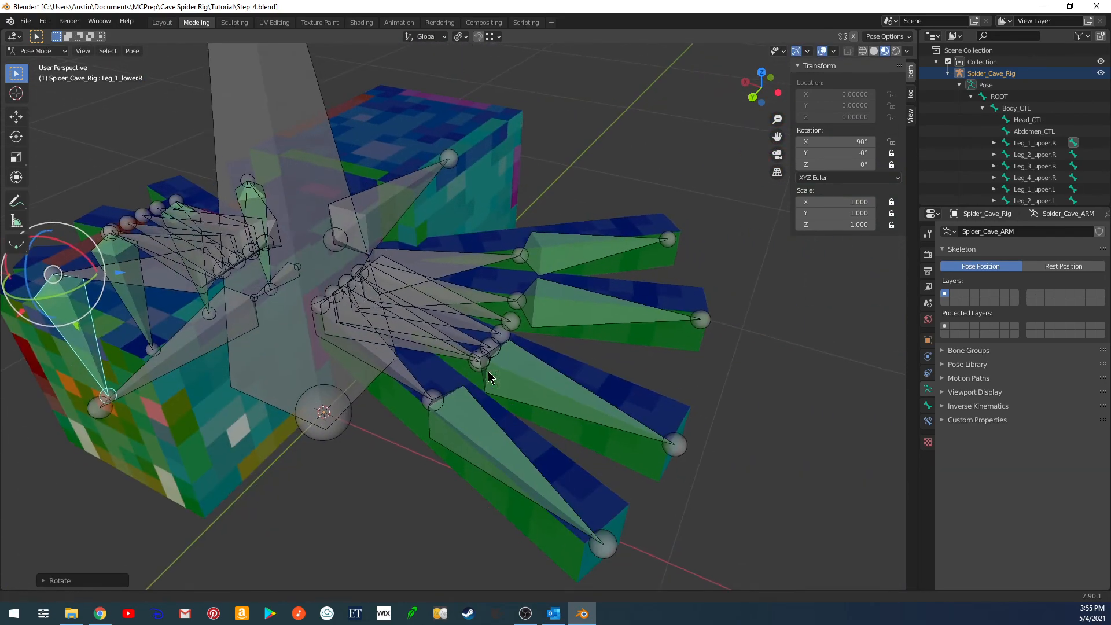
Rotate the Leg_4_lower.L and Leg_3_lower.L bones downward on their local X axes to test their knee bends.
left_click(589, 246)
key("r")
key("x")
key("x")
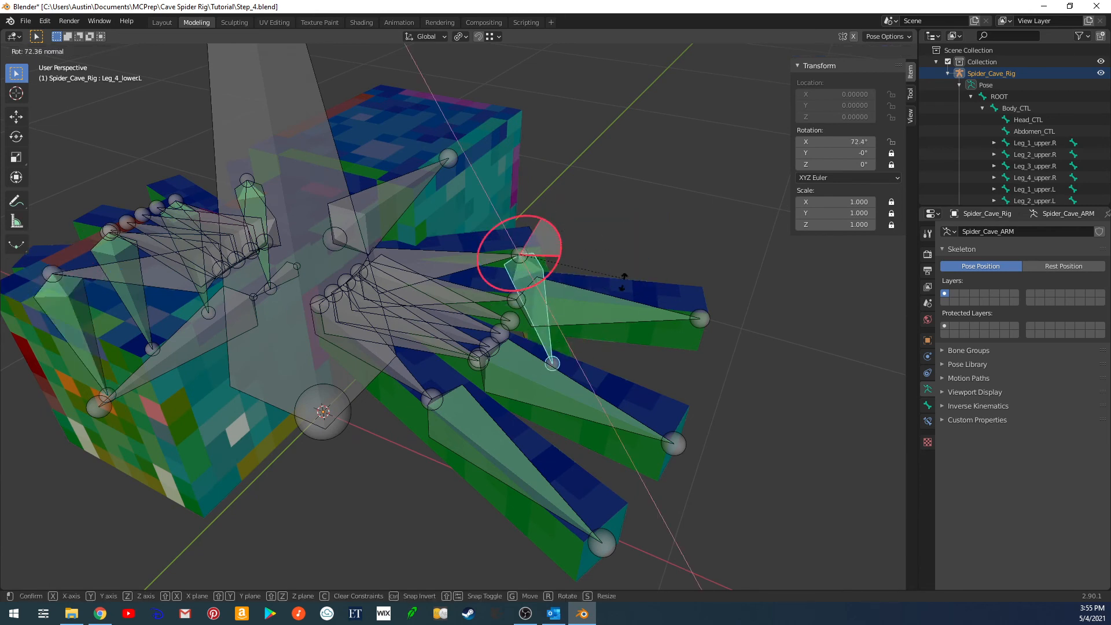
key("Escape")
left_click(582, 312)
left_click_drag(546, 272, 530, 375, "ctrl")
Rotate the Leg_2_lower.L bone downward and the Leg_1_lower.L bone to 90° on X to test their knee bends.
left_click(548, 386)
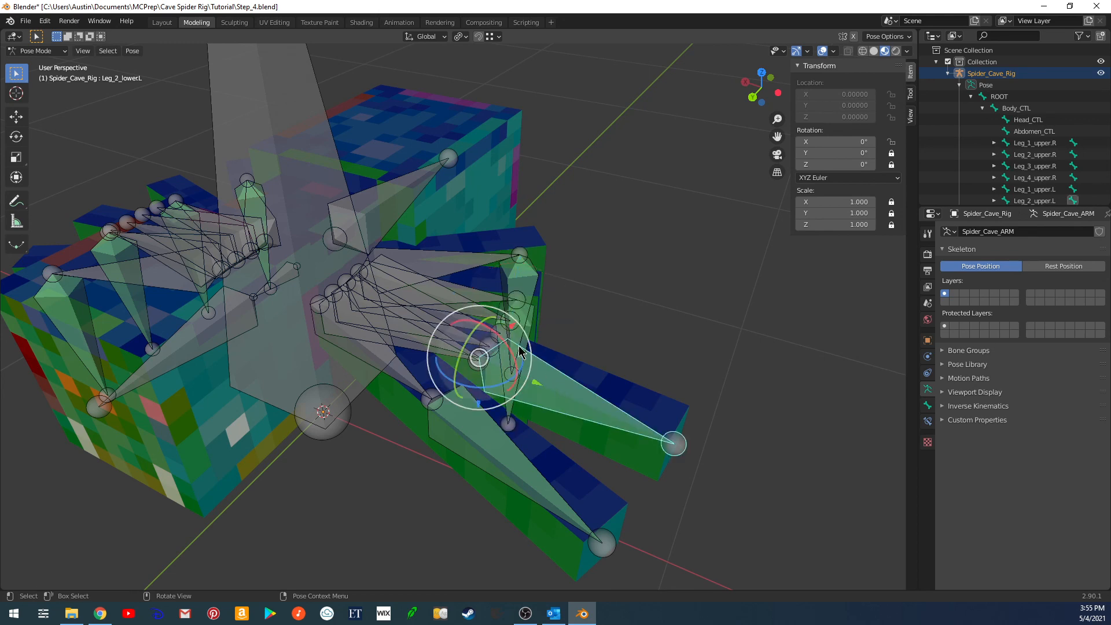
left_click_drag(503, 340, 487, 416, "ctrl")
middle_click_drag(535, 409, 631, 324)
left_click(671, 295)
left_click_drag(671, 292, 639, 374, "ctrl")
middle_click_drag(639, 373, 623, 347)
Clear the rotation of every bone in the rig and deselect all bones.
key("a")
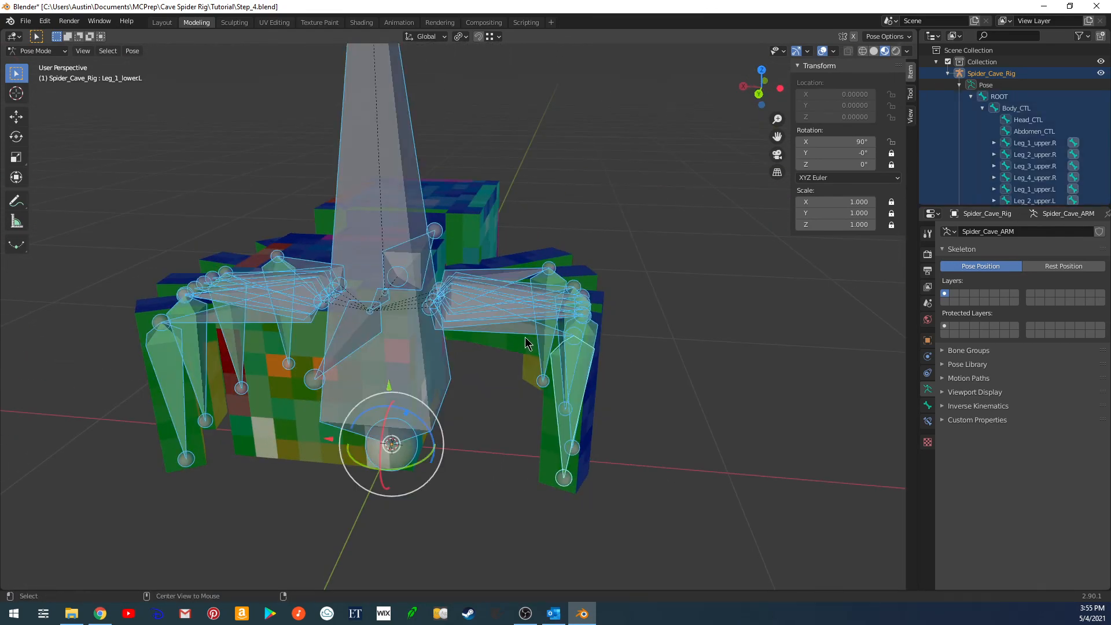
key("alt+r")
scroll(526, 337, "down", 4)
key("alt+a")
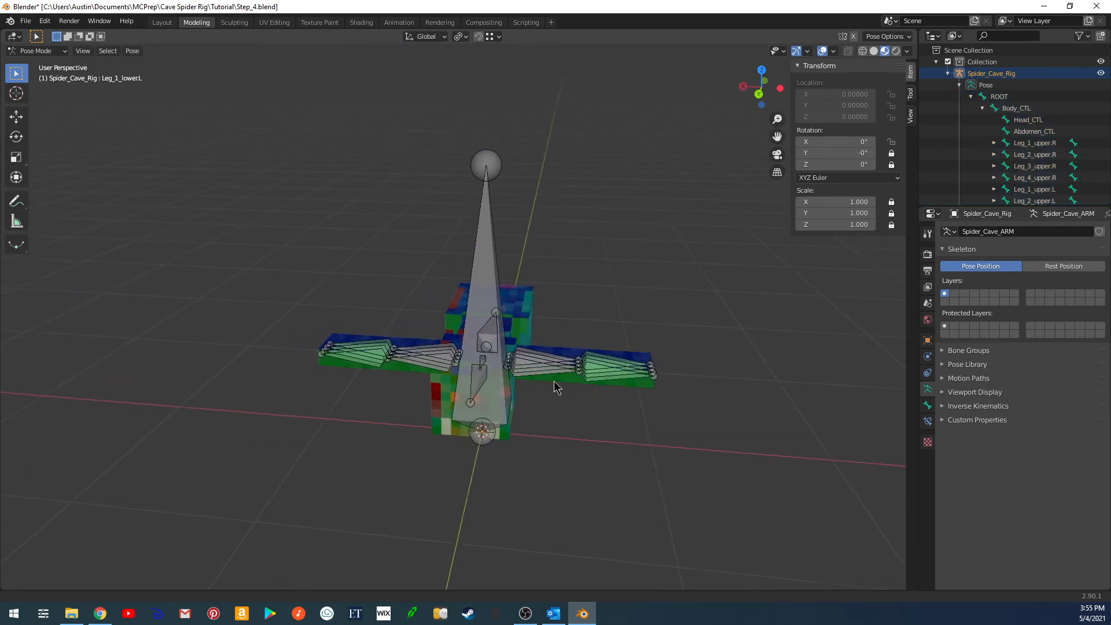
middle_click_drag(554, 387, 524, 405)
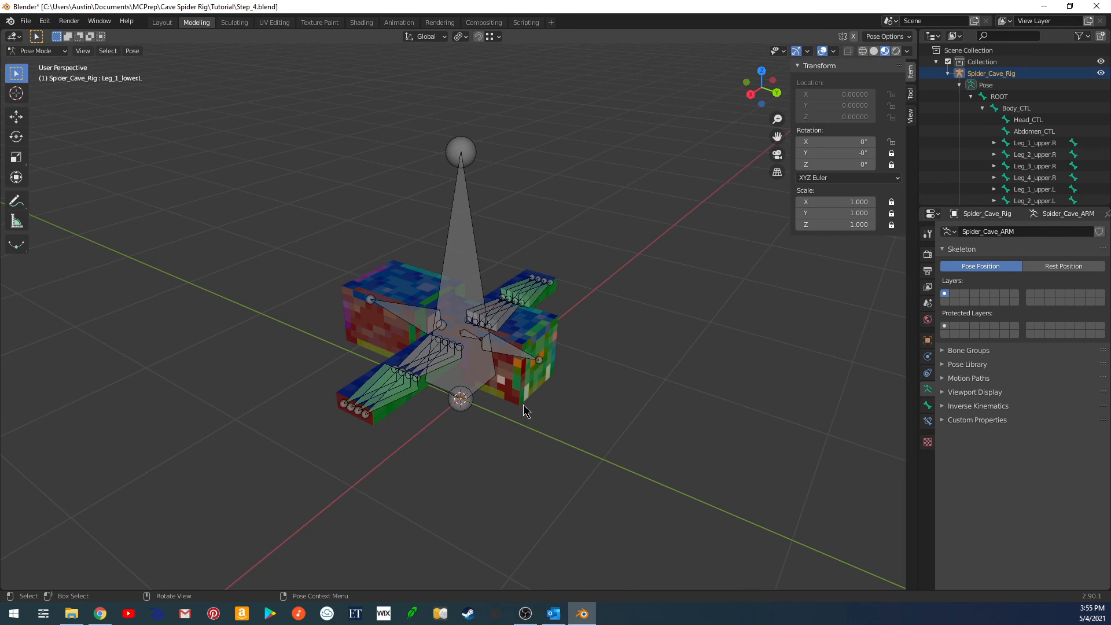
scroll(555, 385, "up", 4)
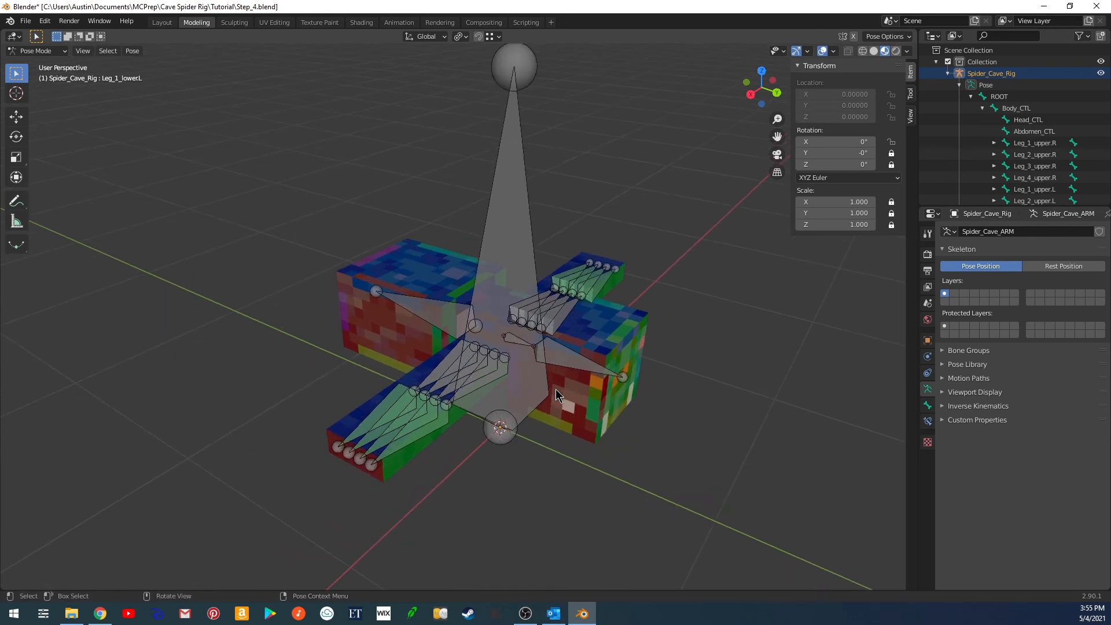
middle_click_drag(556, 389, 618, 391)
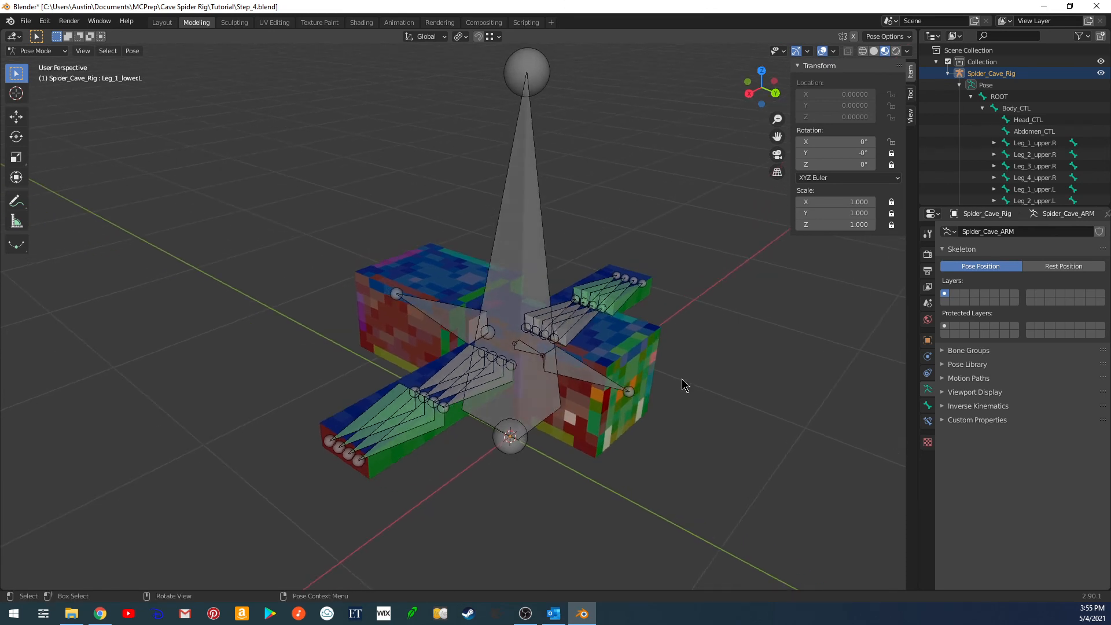